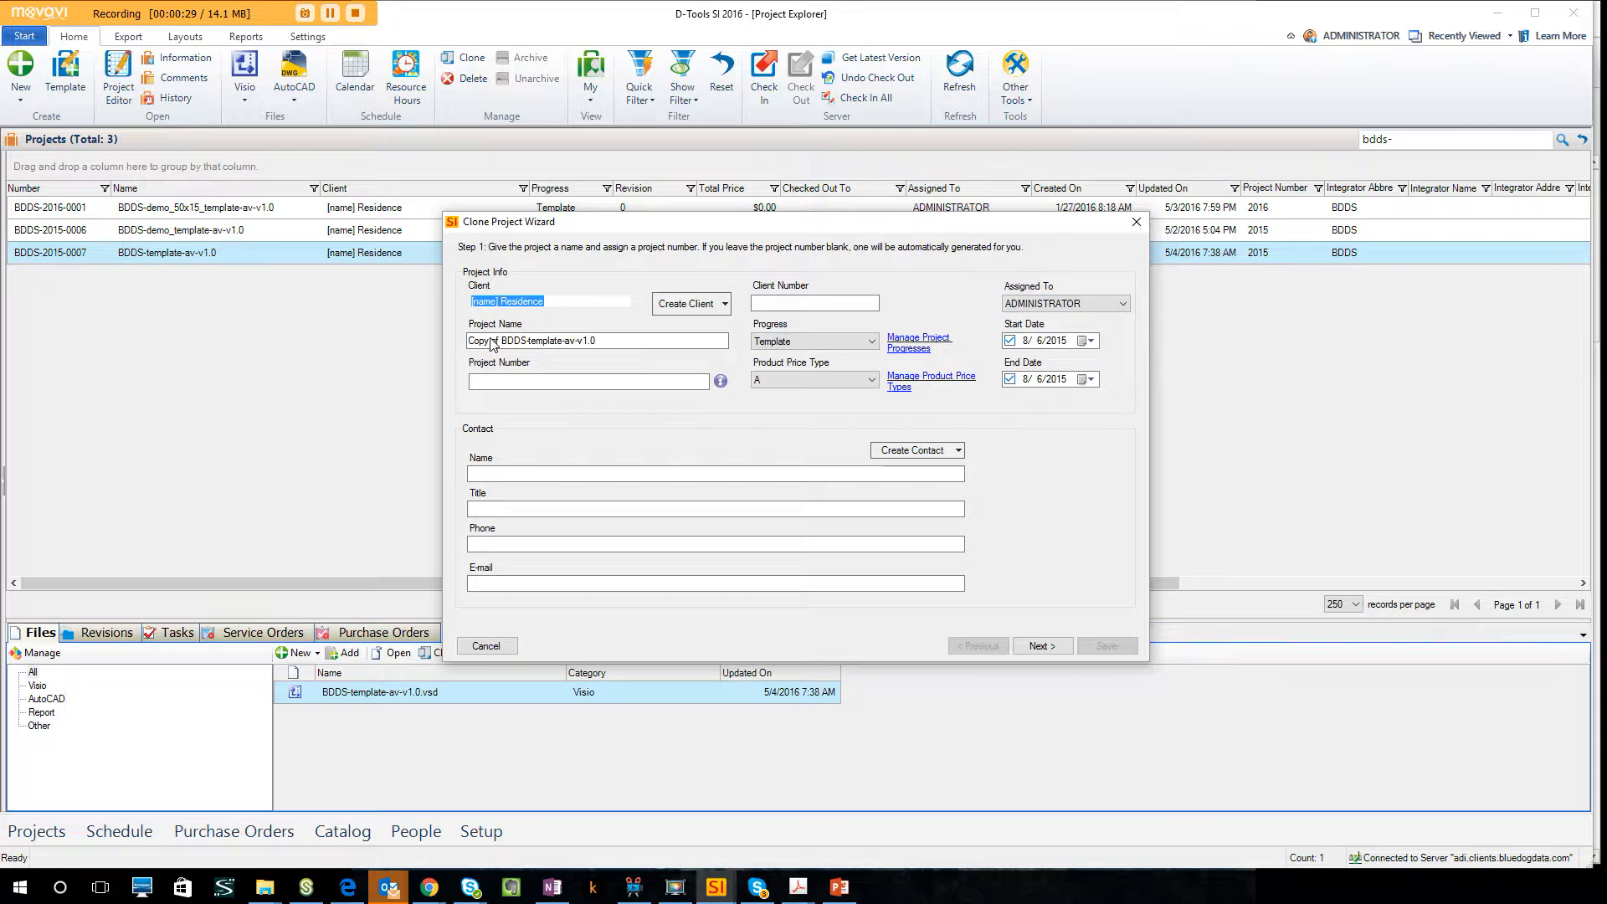
Rename the cloned project by removing the "Copy of" prefix and replacing "template" with "sonos".
left_click(491, 341)
left_click_drag(501, 340, 467, 340)
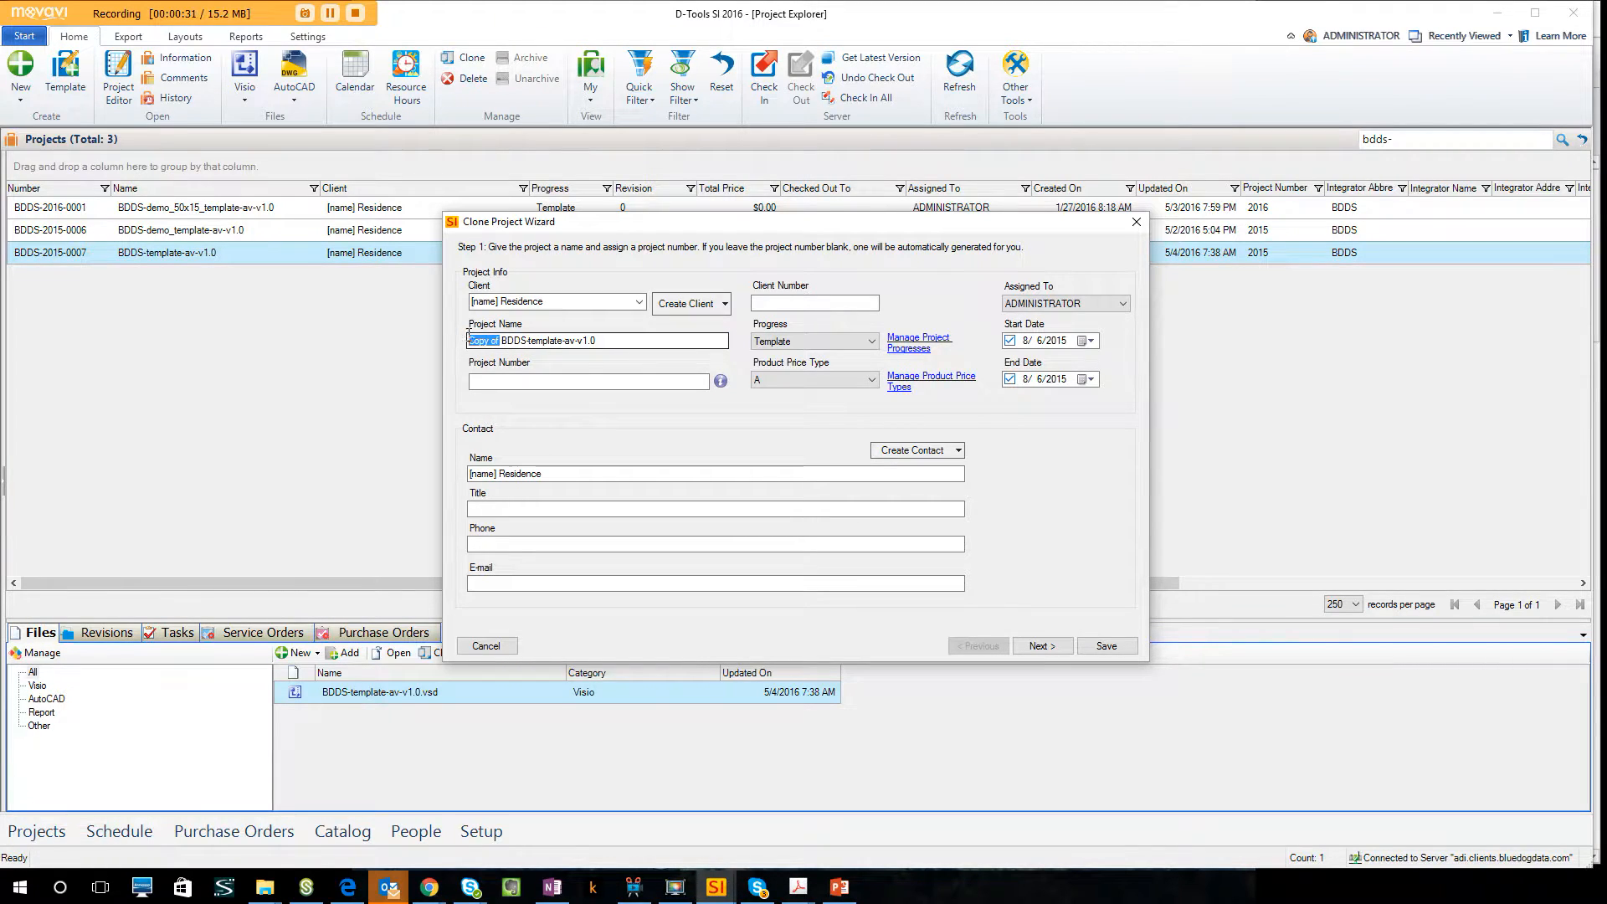
key("Delete")
double_click(514, 340)
type("sonos")
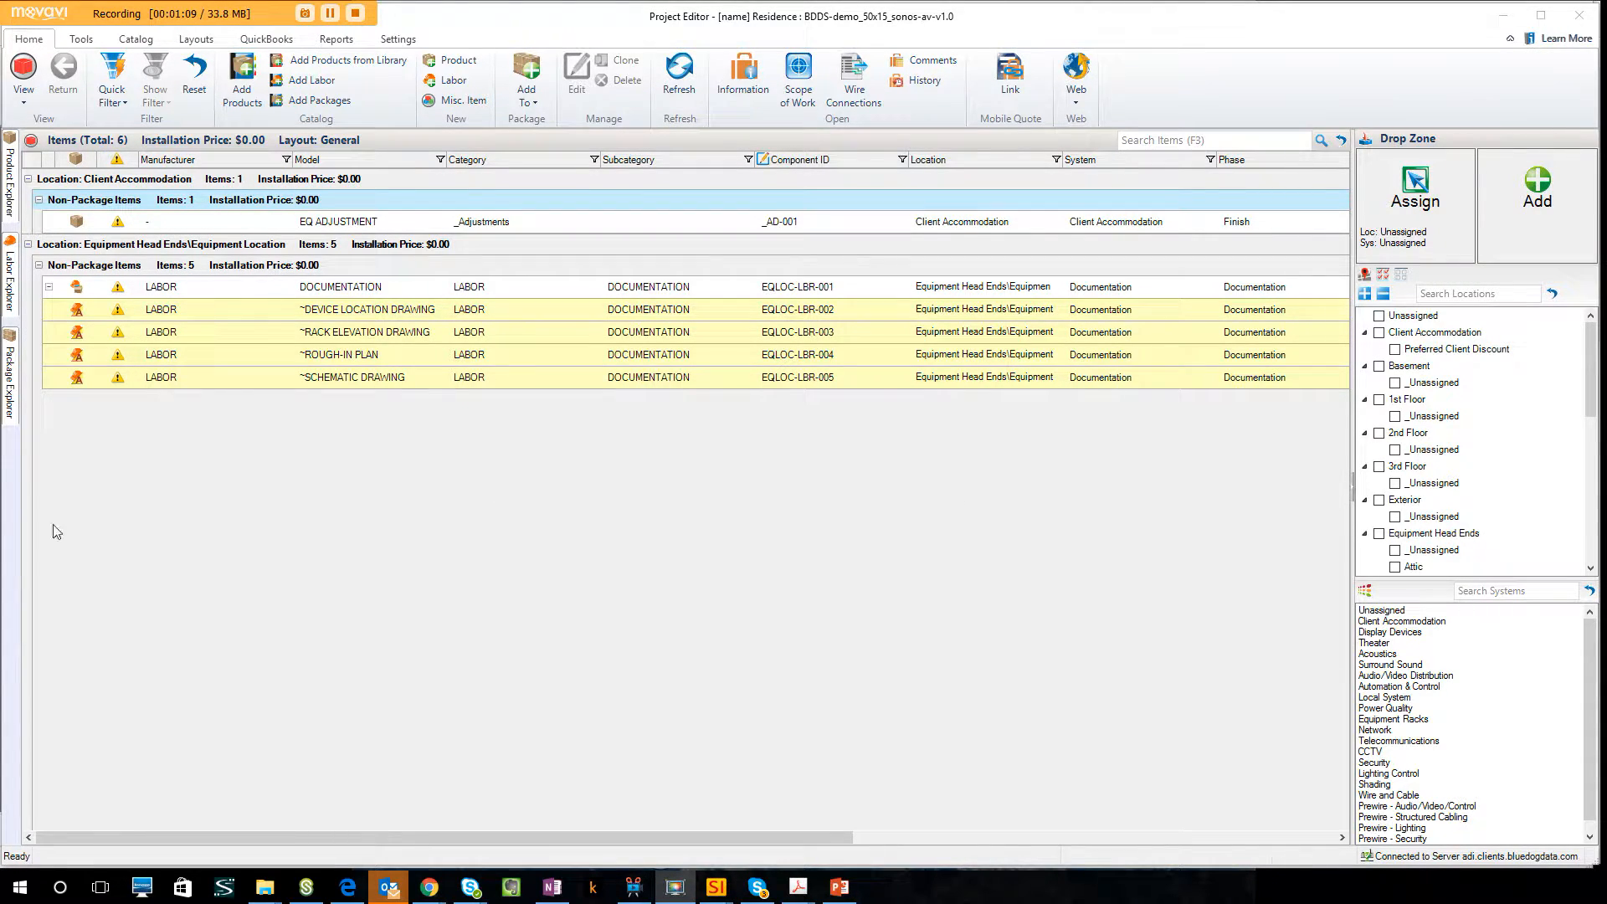
Open the project's location manager and list the library's Room-group locations for adding beside the 1st Floor's unassigned room.
left_click(1368, 277)
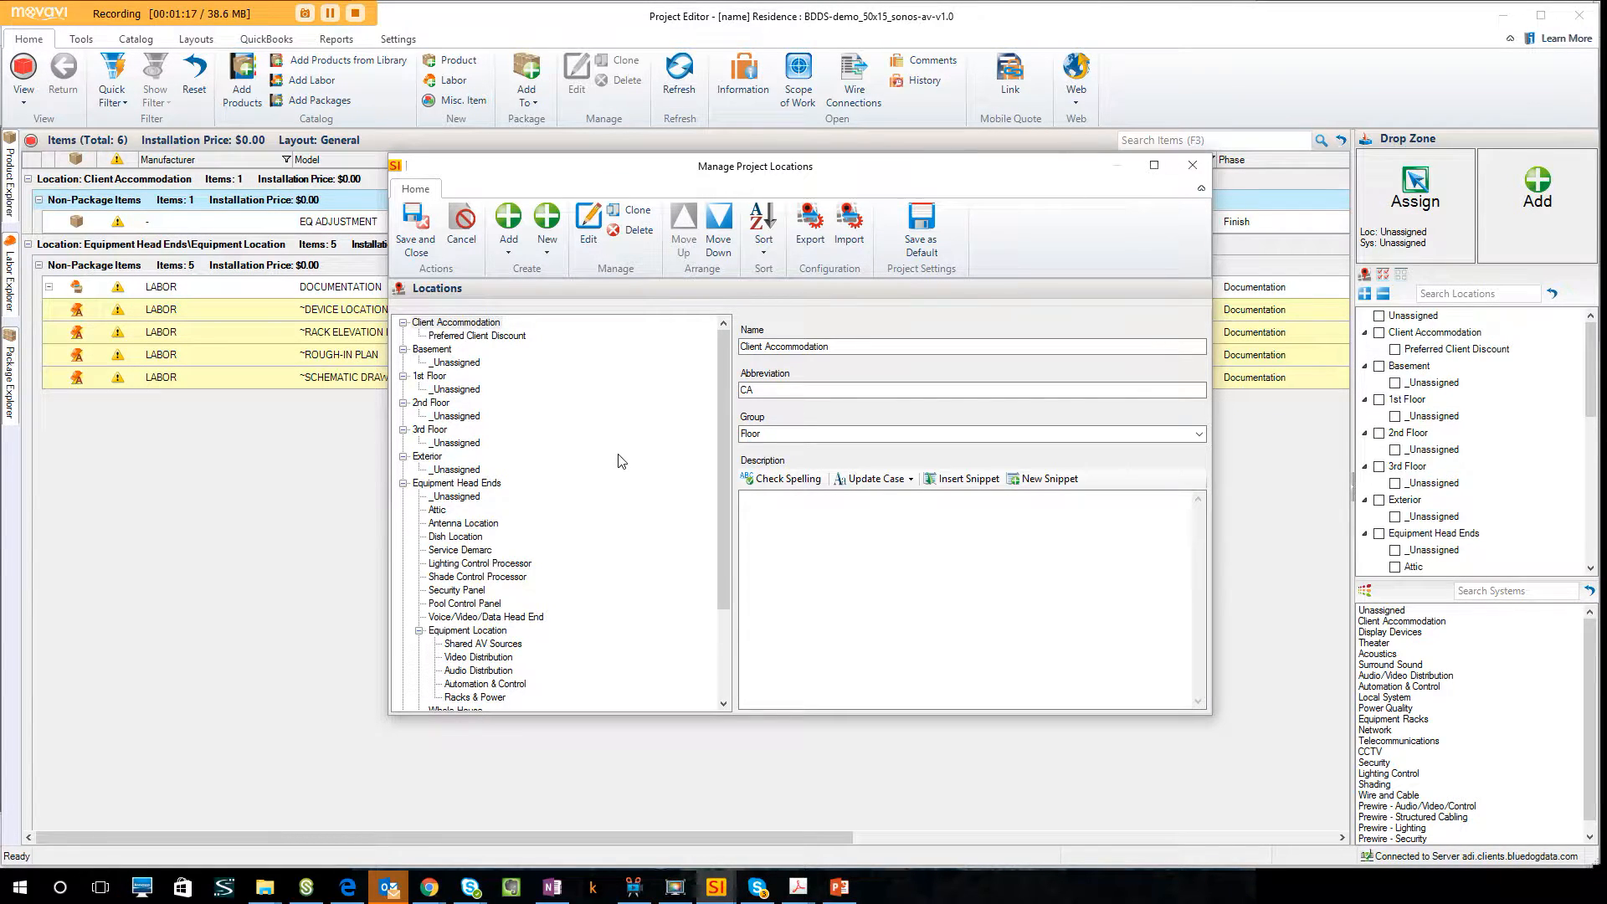
left_click(473, 389)
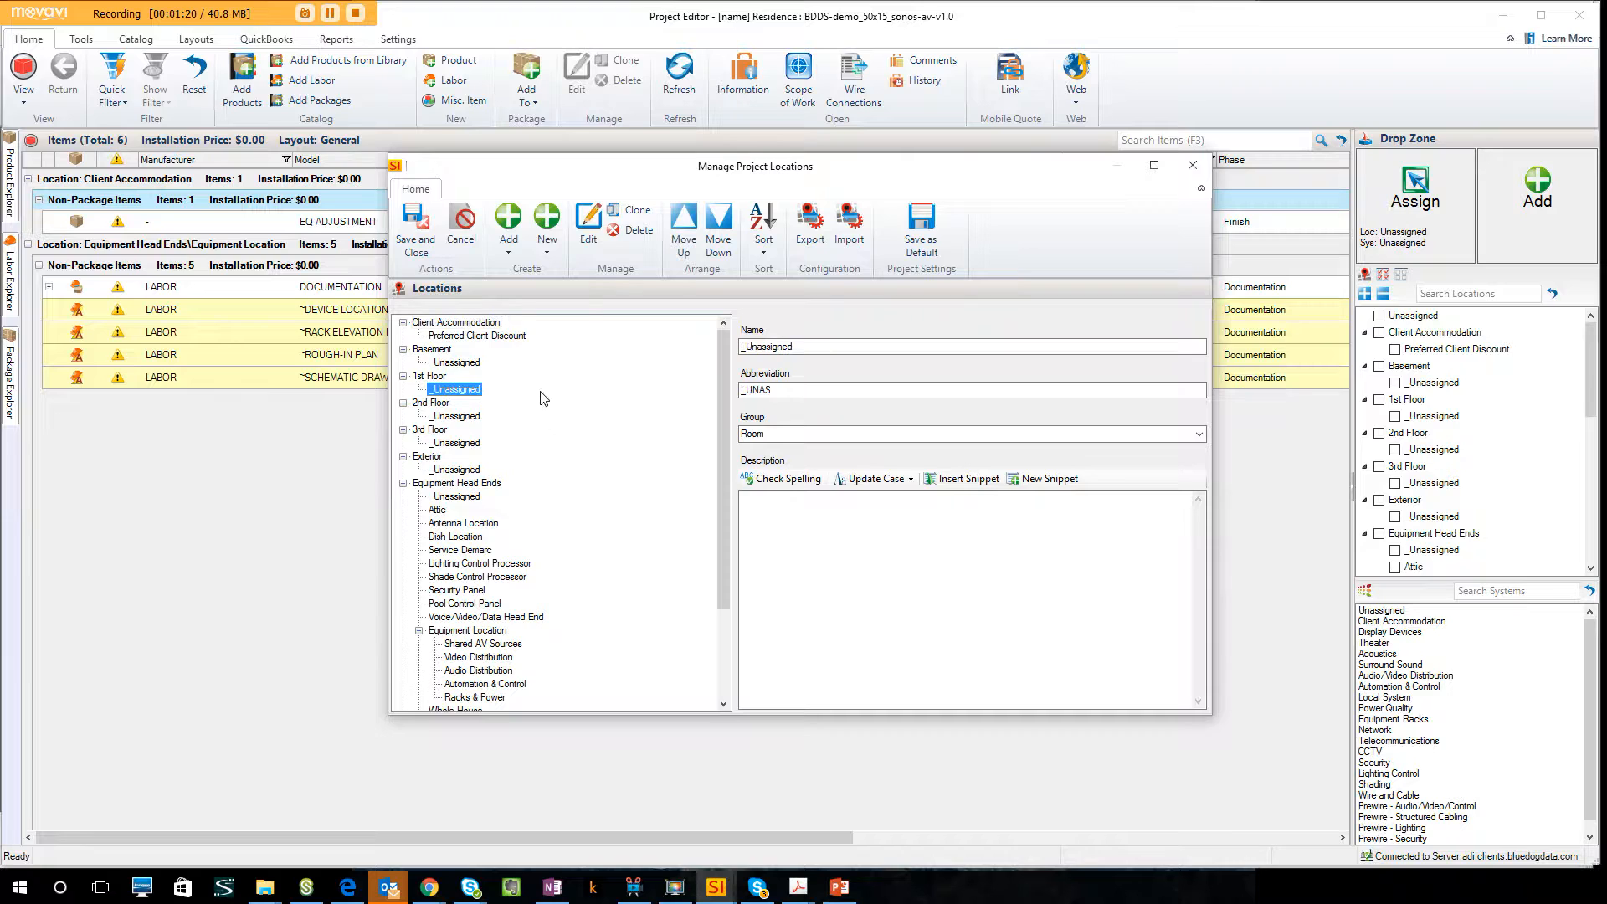
left_click(510, 252)
left_click(540, 272)
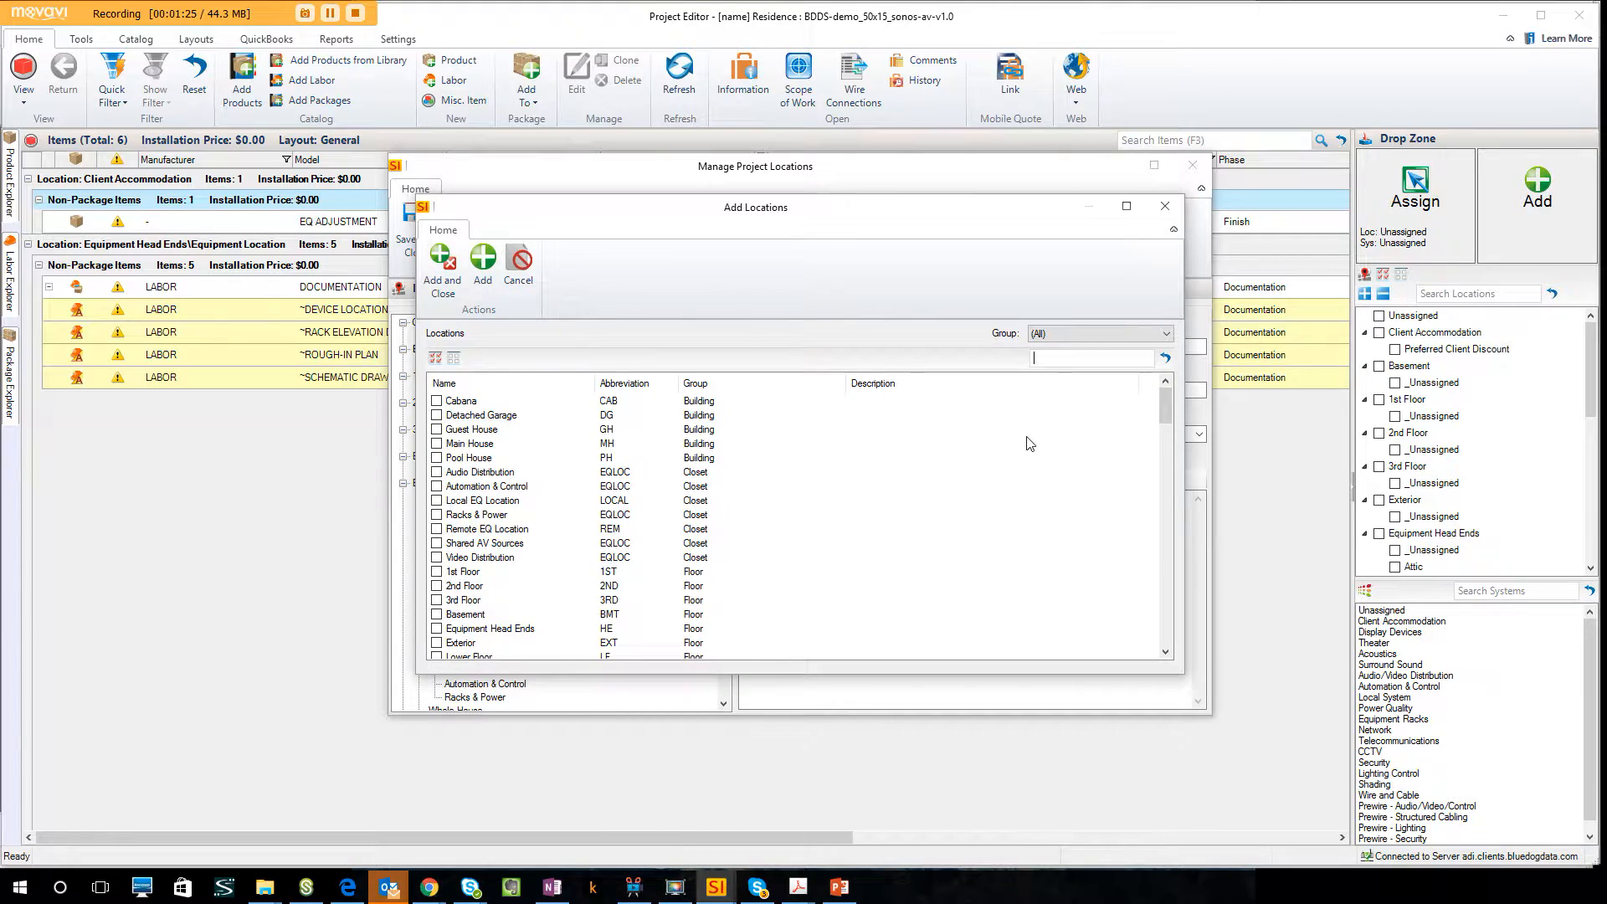
left_click(1075, 332)
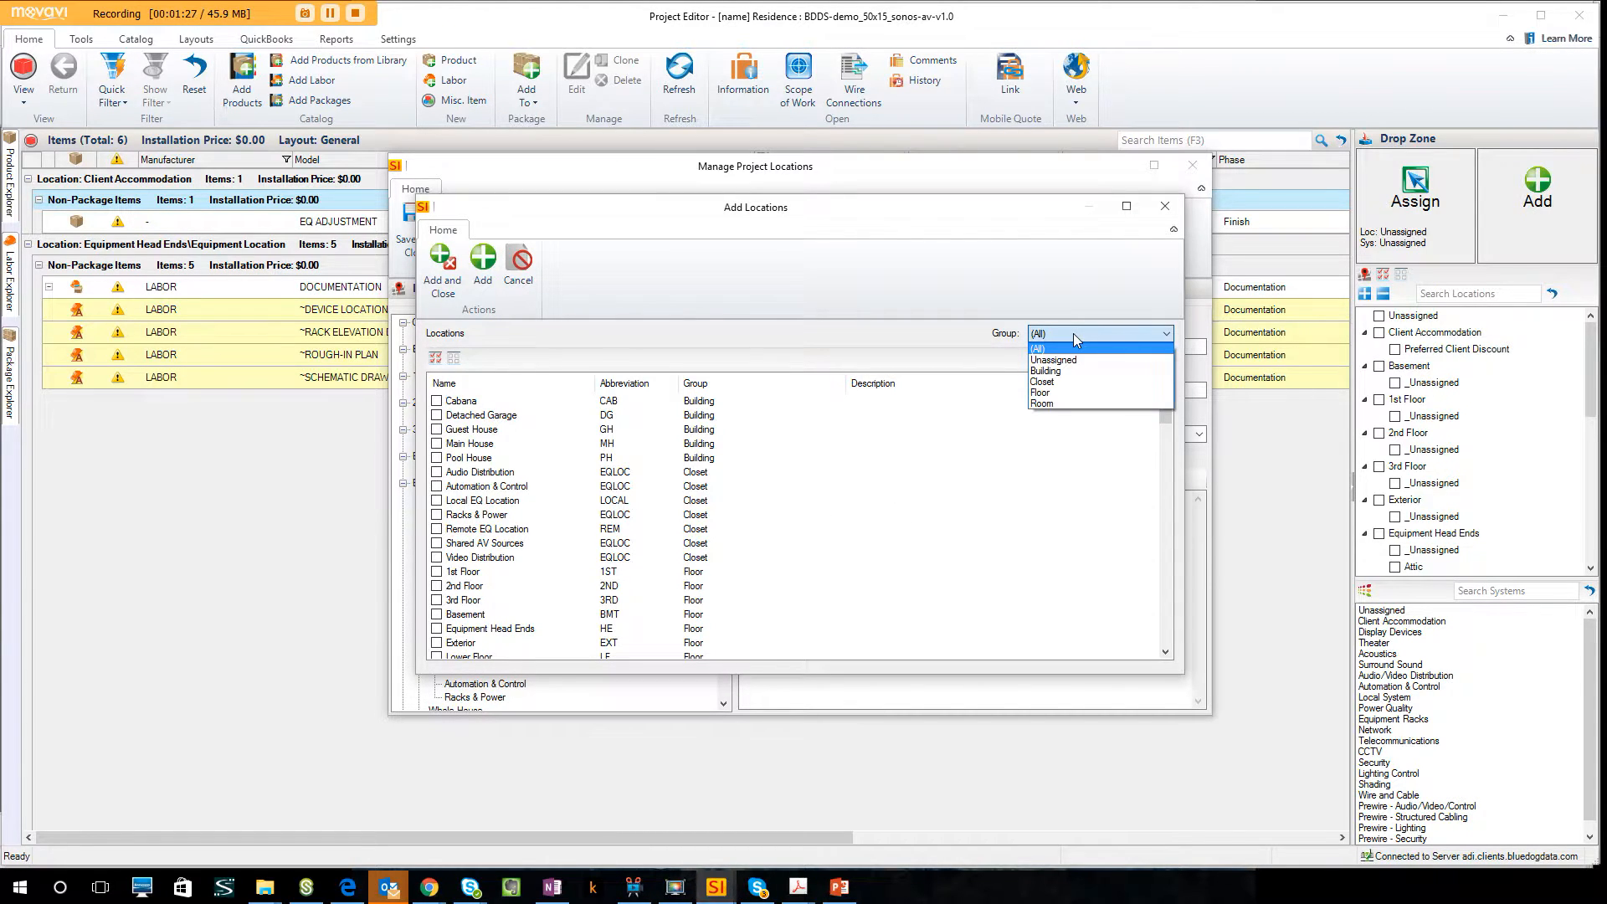
left_click(1069, 405)
Mark Dining Room, Family Room and Kitchen in the list of room locations.
scroll(470, 566, "down", 5)
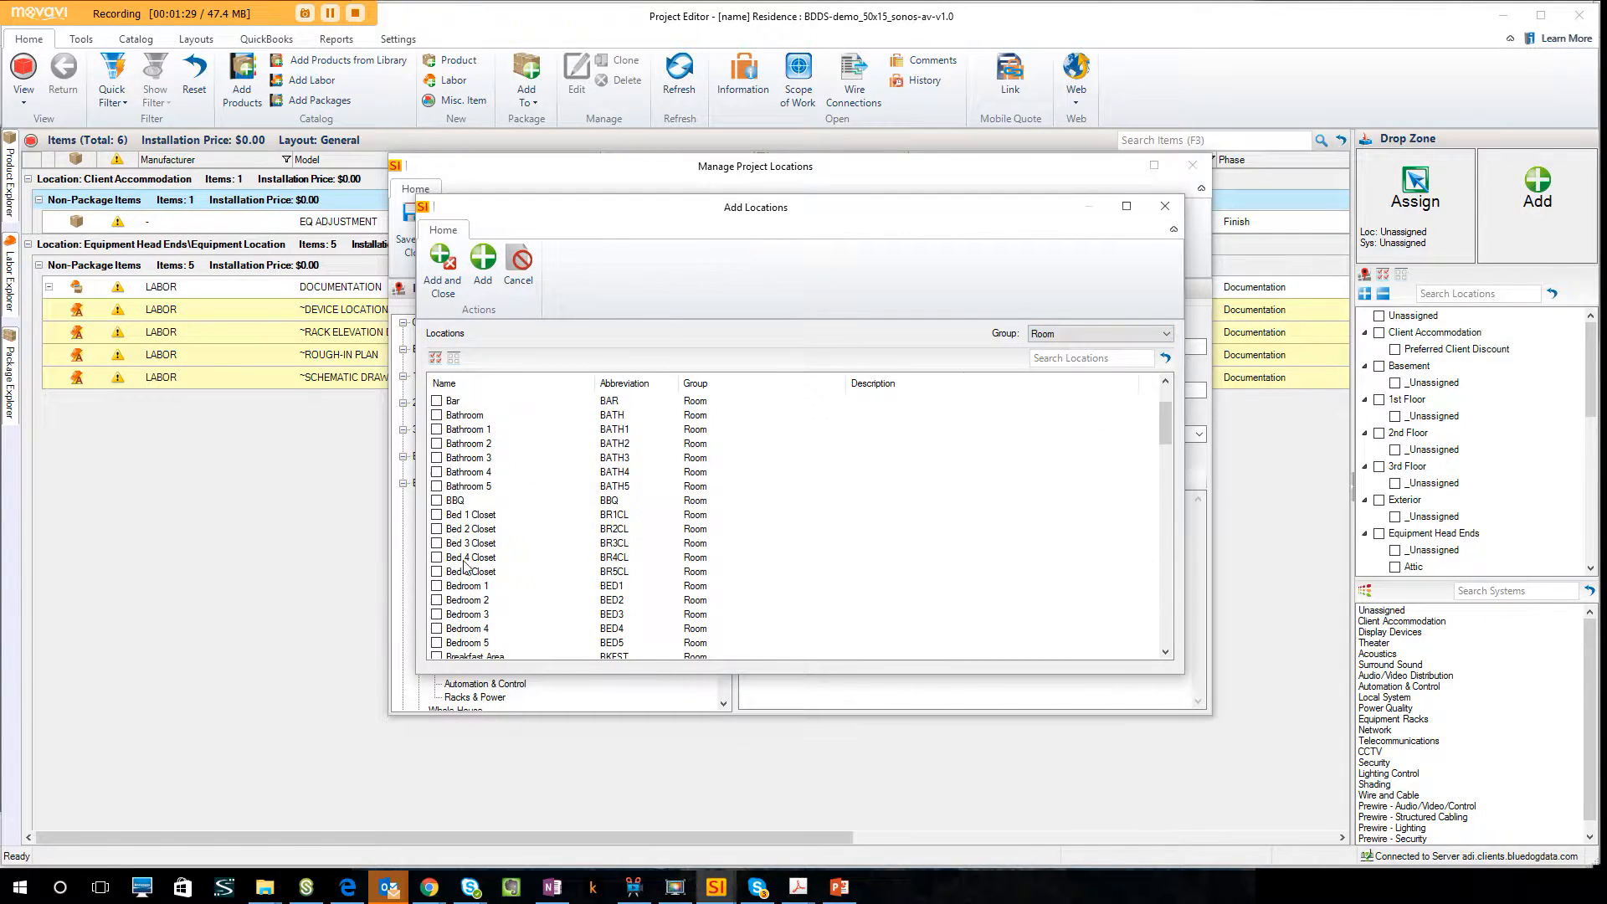
scroll(470, 567, "down", 2)
left_click(449, 629)
scroll(449, 630, "down", 3)
left_click(437, 573)
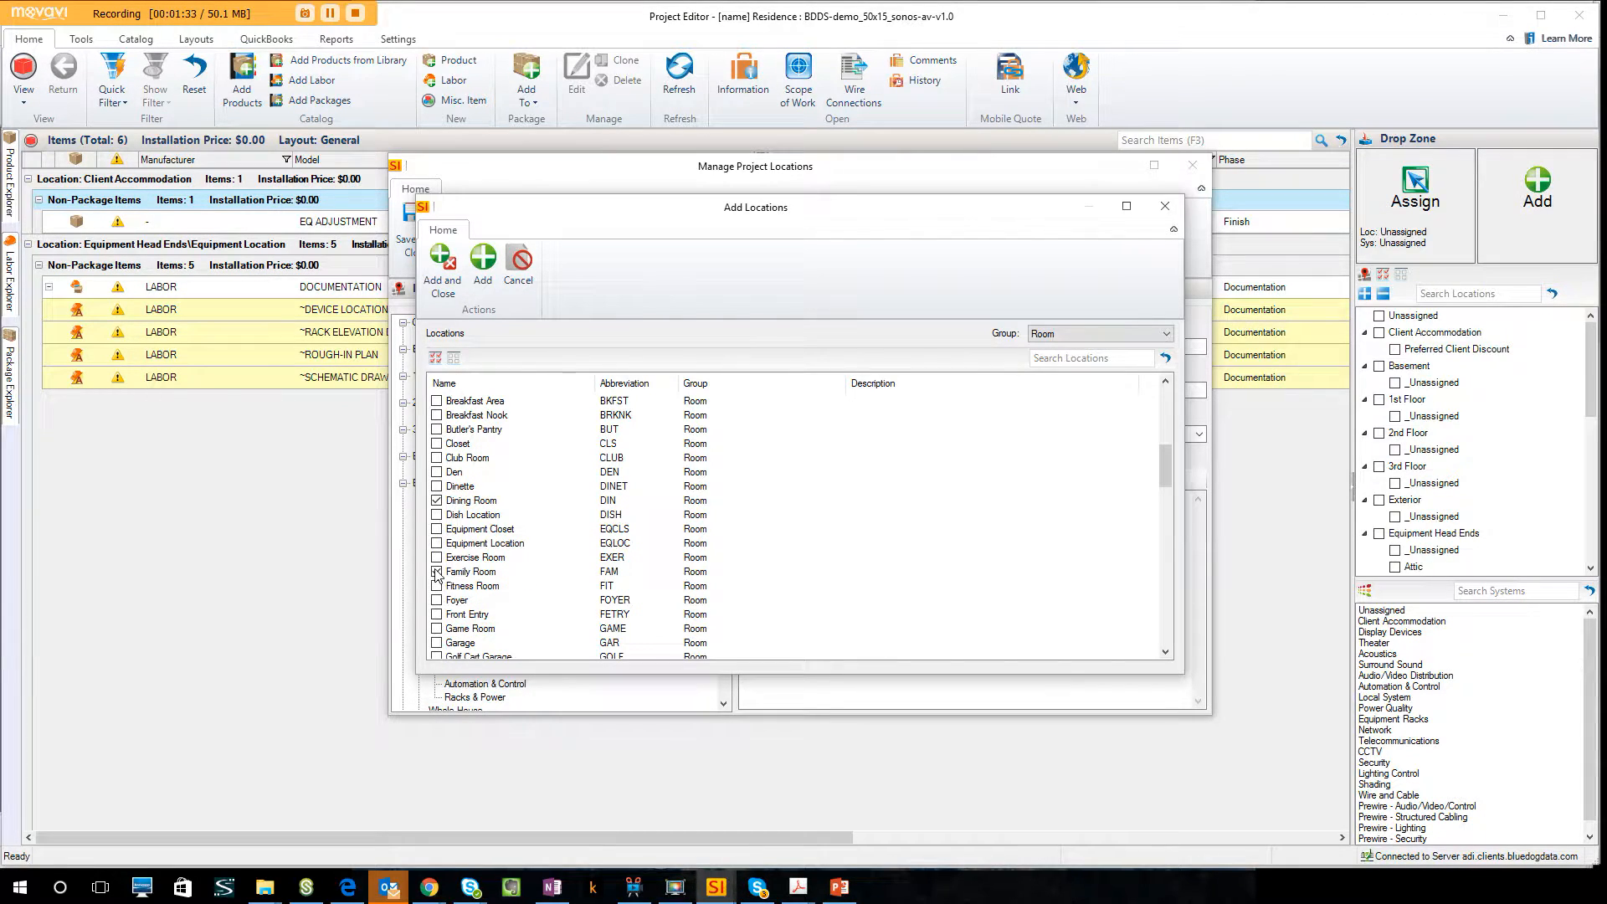
scroll(520, 600, "down", 2)
scroll(535, 591, "down", 1)
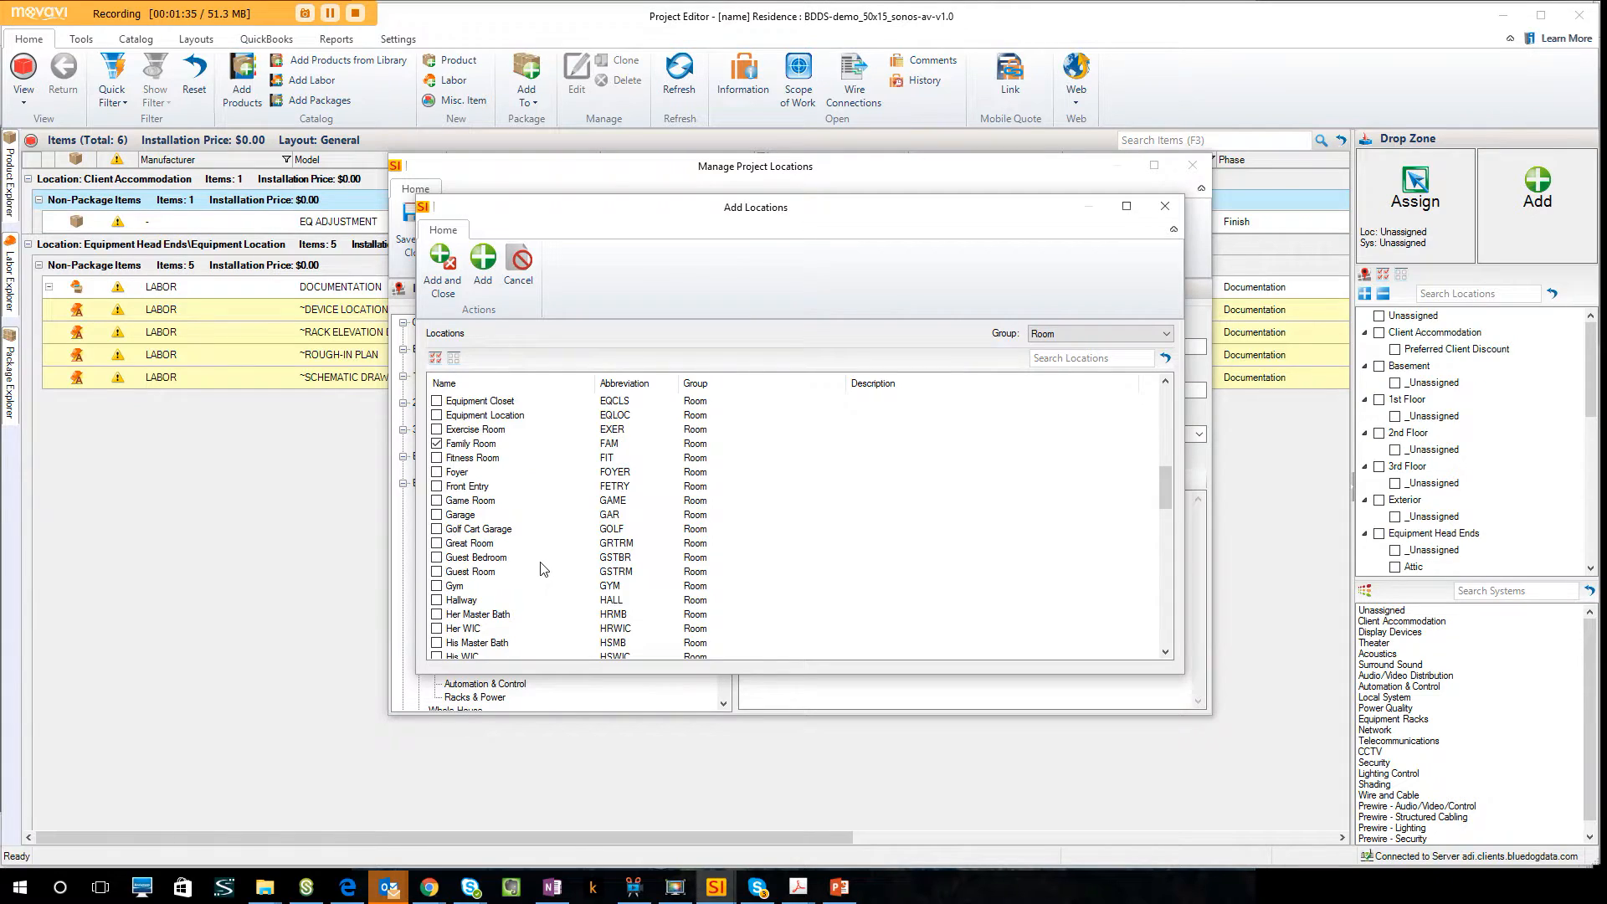
scroll(532, 568, "down", 2)
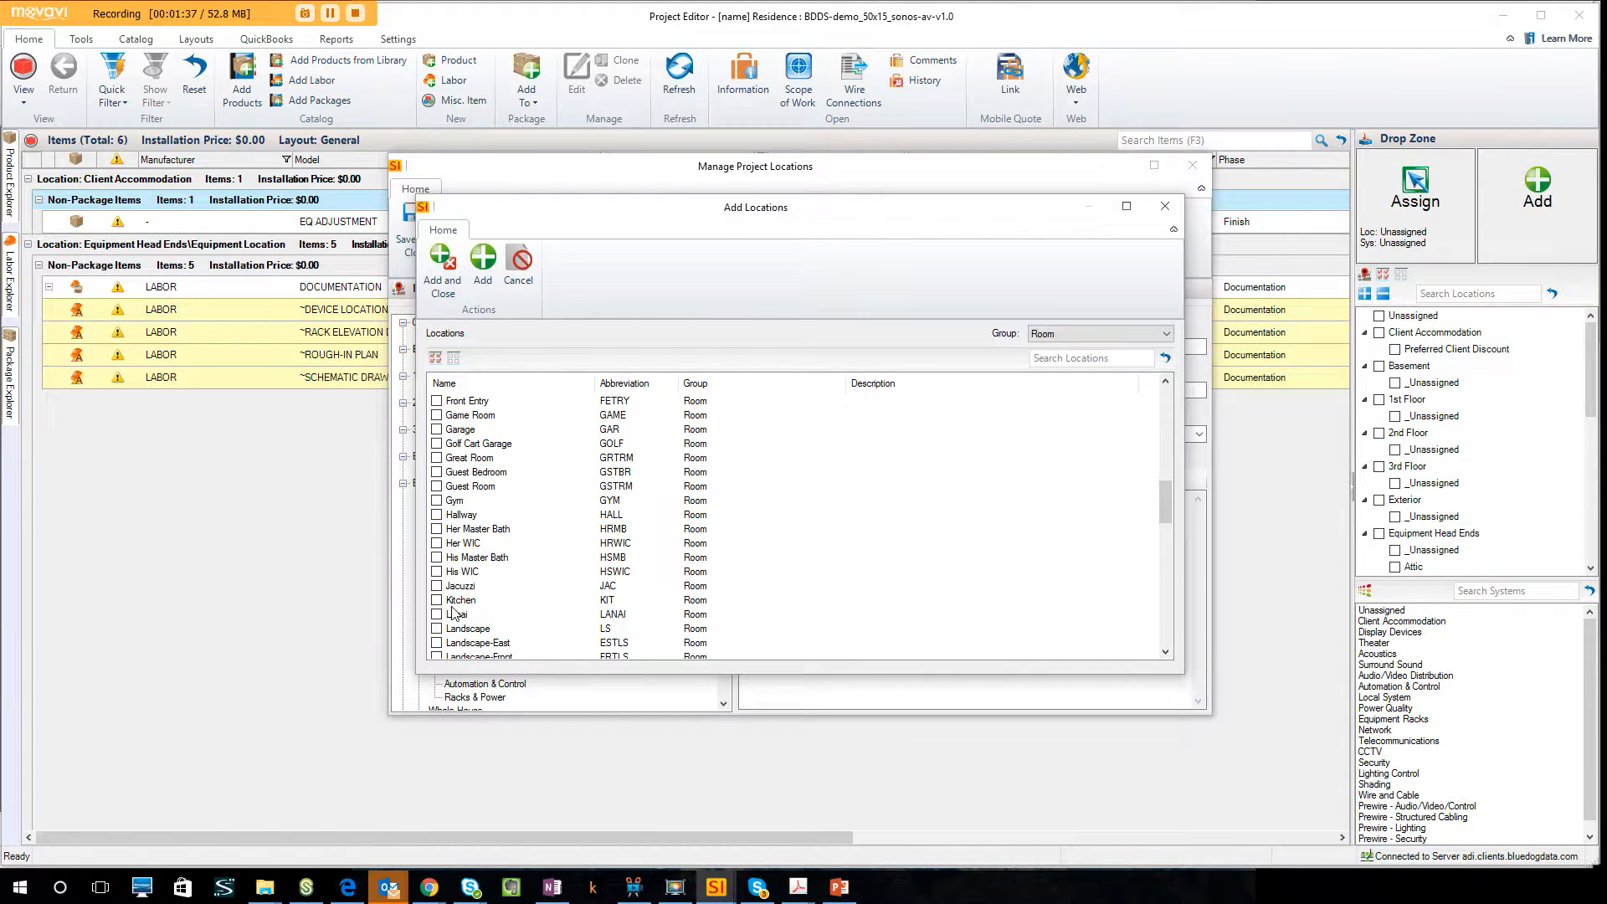
left_click(438, 601)
Mark Master Bathroom, Master Bedroom, Outdoor Living and Pool Area as well, and add all marked rooms to the 1st Floor.
scroll(502, 601, "down", 4)
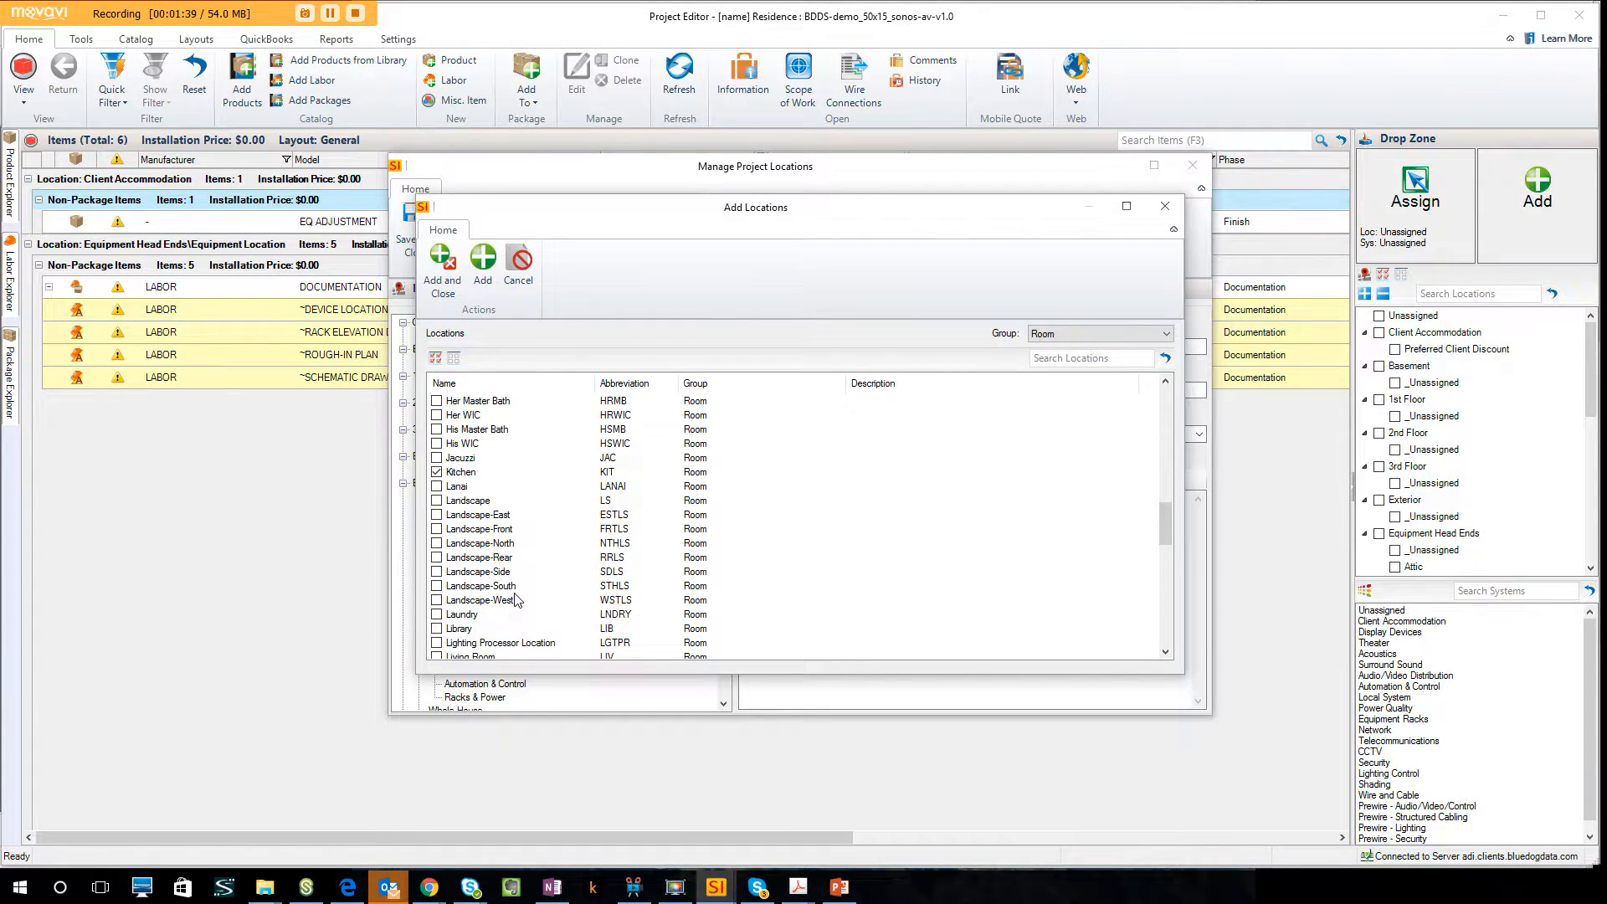
scroll(508, 601, "down", 1)
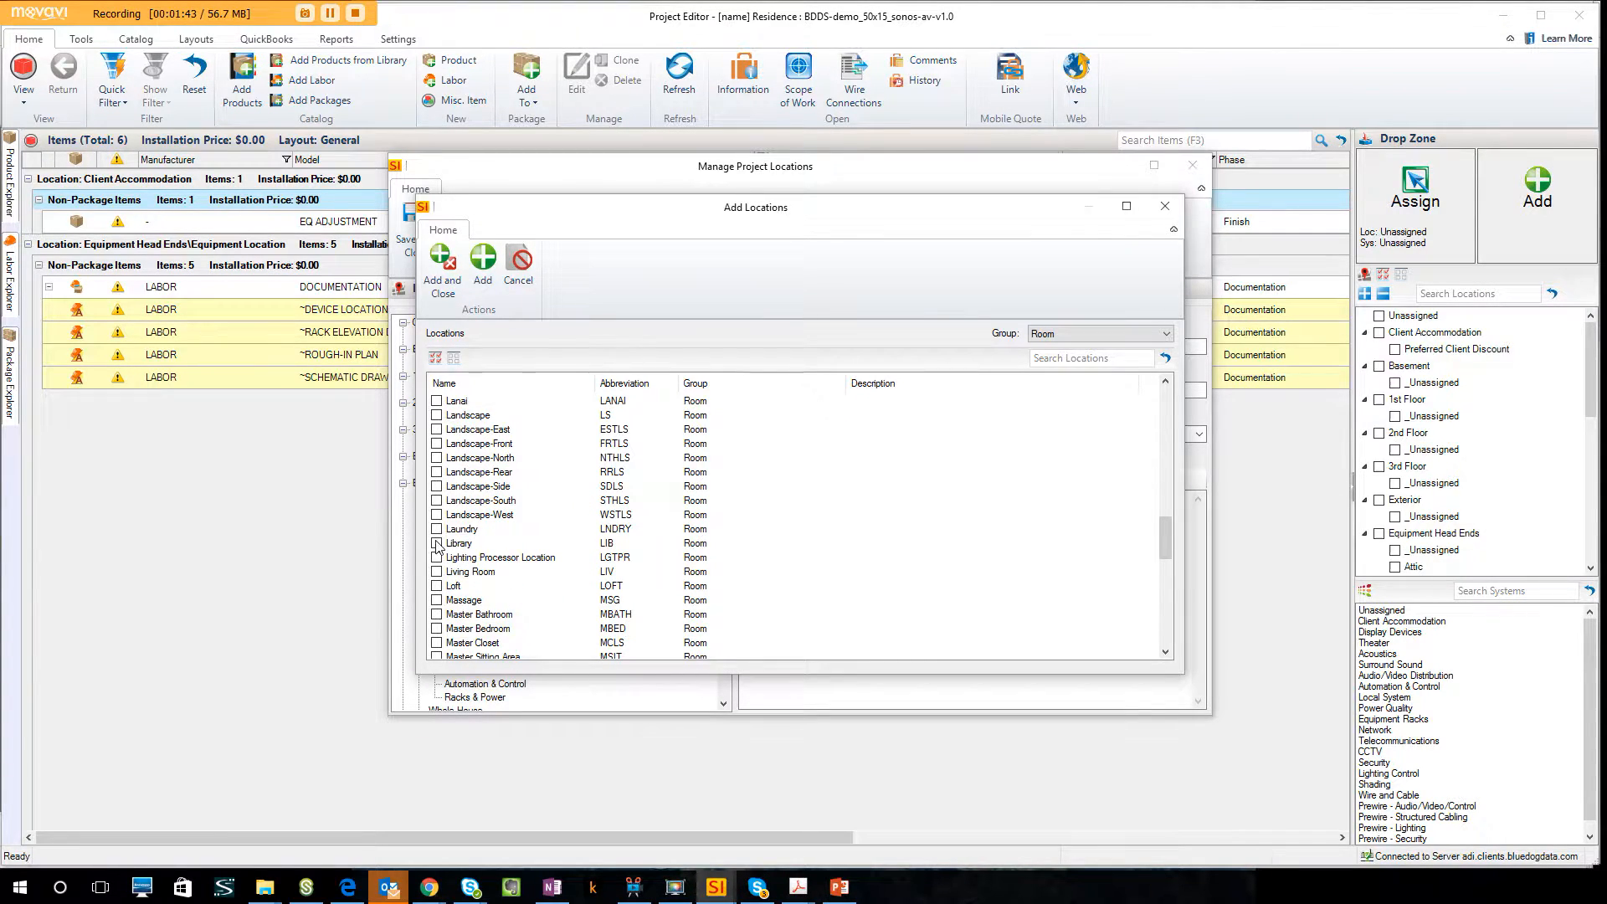
scroll(444, 586, "down", 1)
left_click(437, 572)
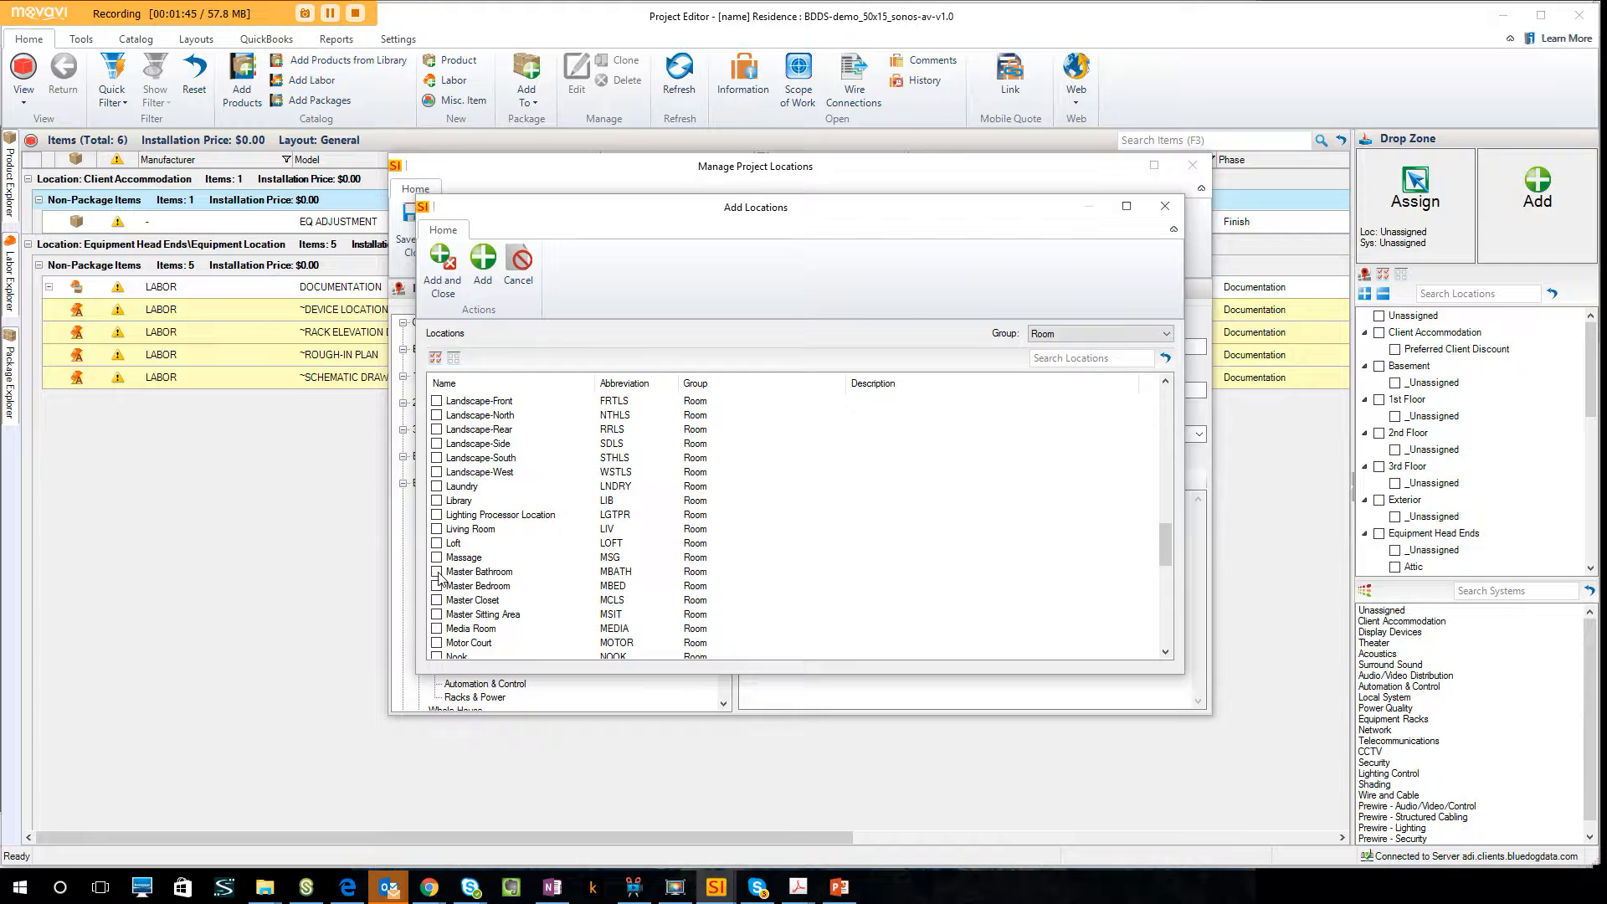
scroll(437, 588, "down", 2)
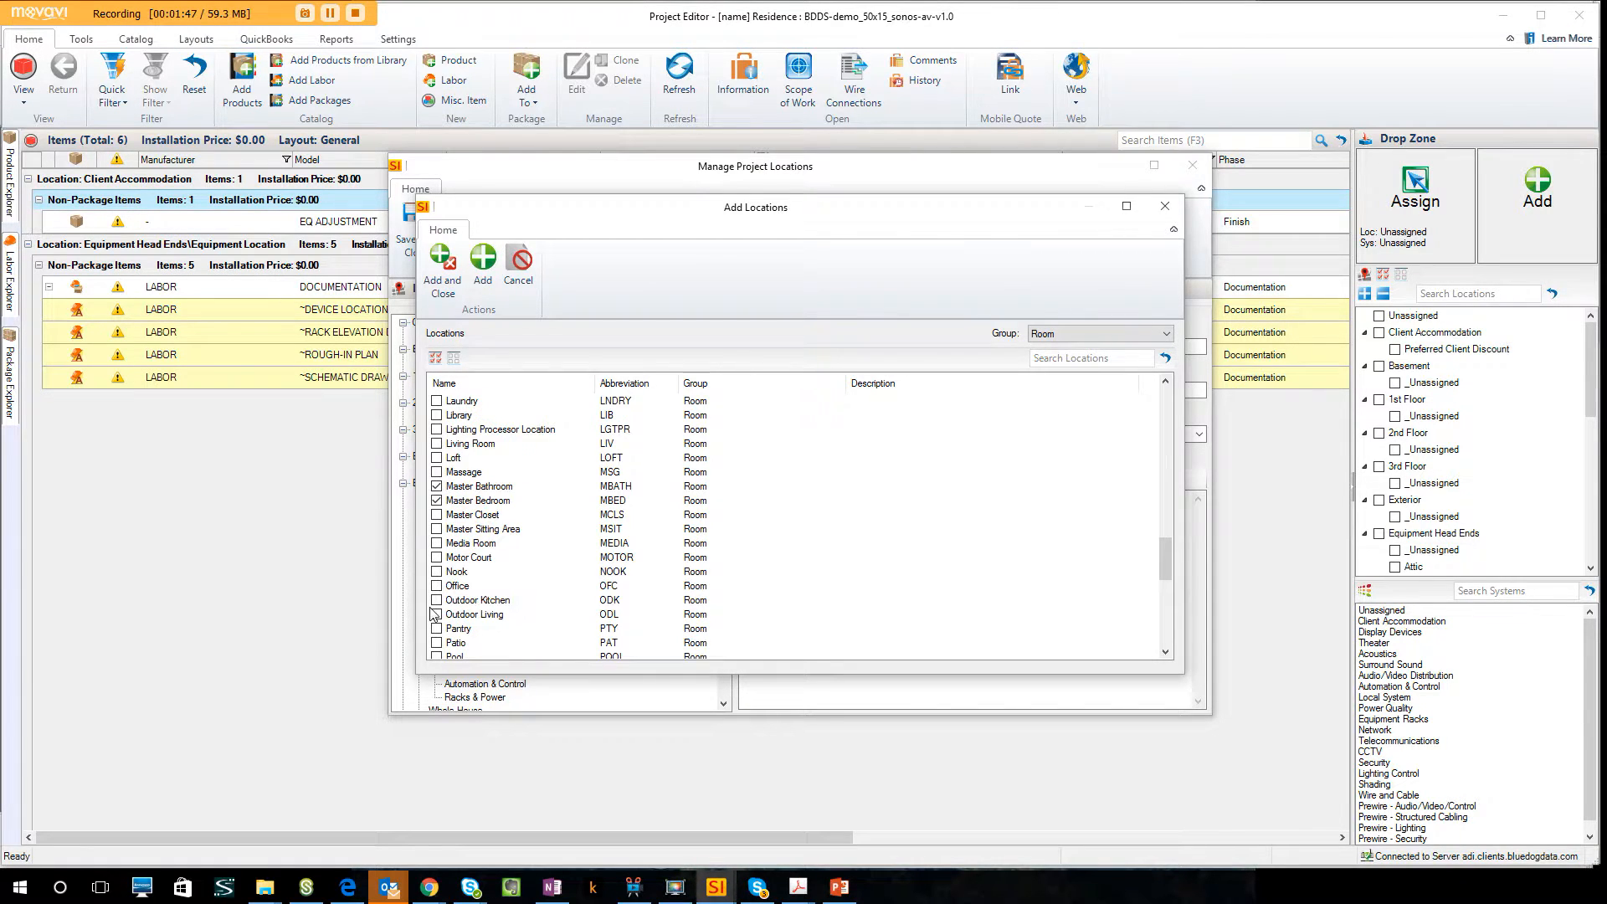
left_click(437, 615)
scroll(440, 617, "down", 1)
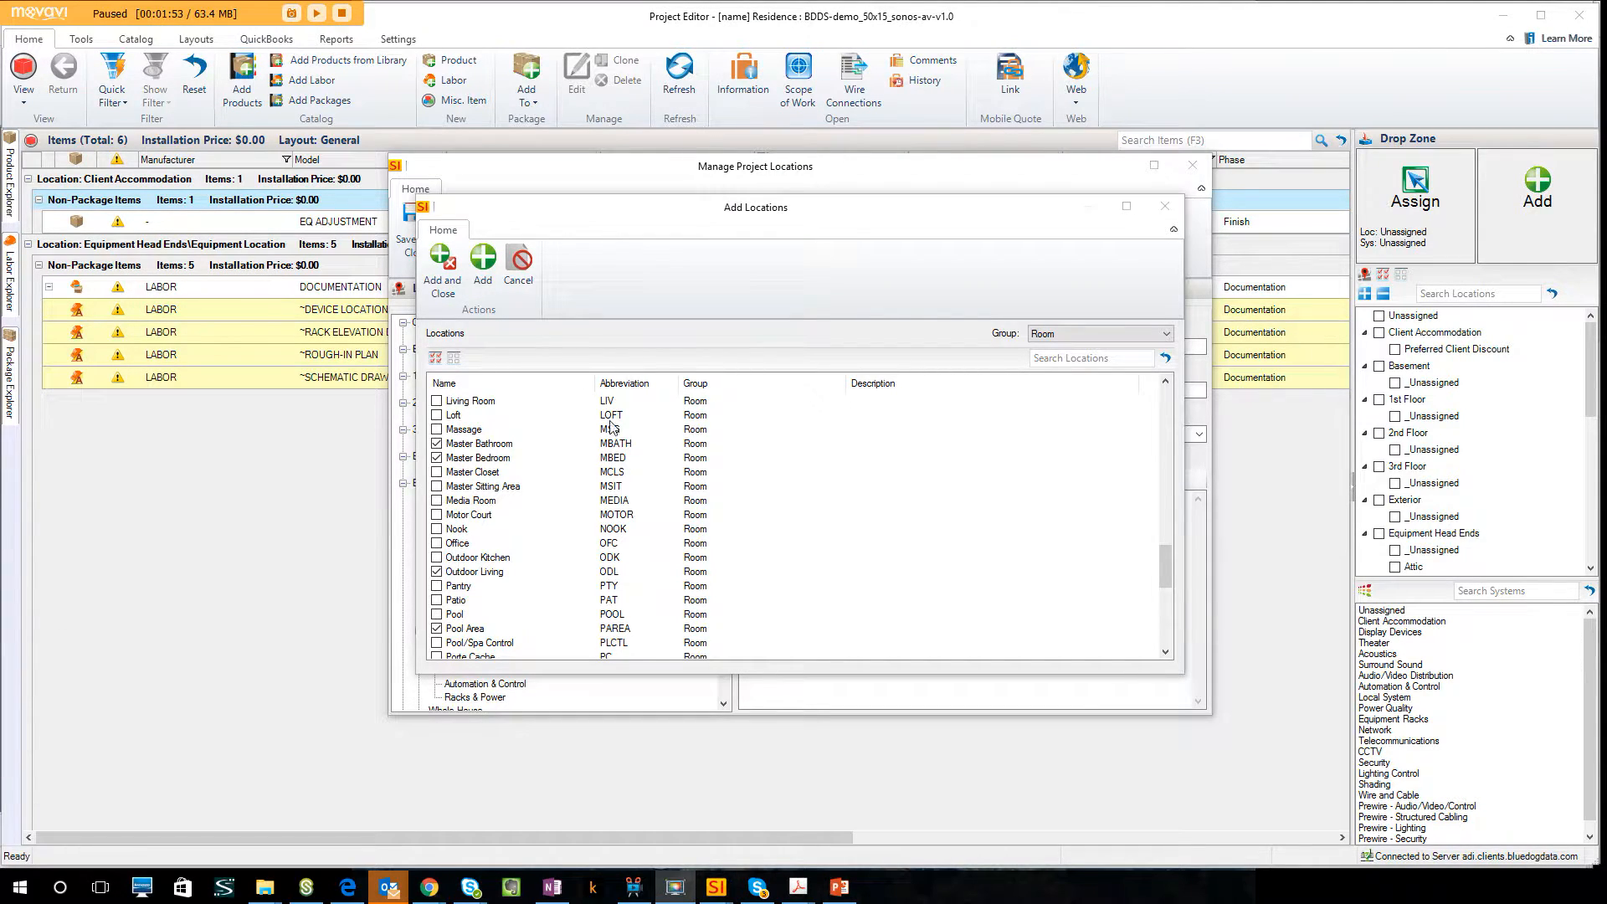
left_click(485, 266)
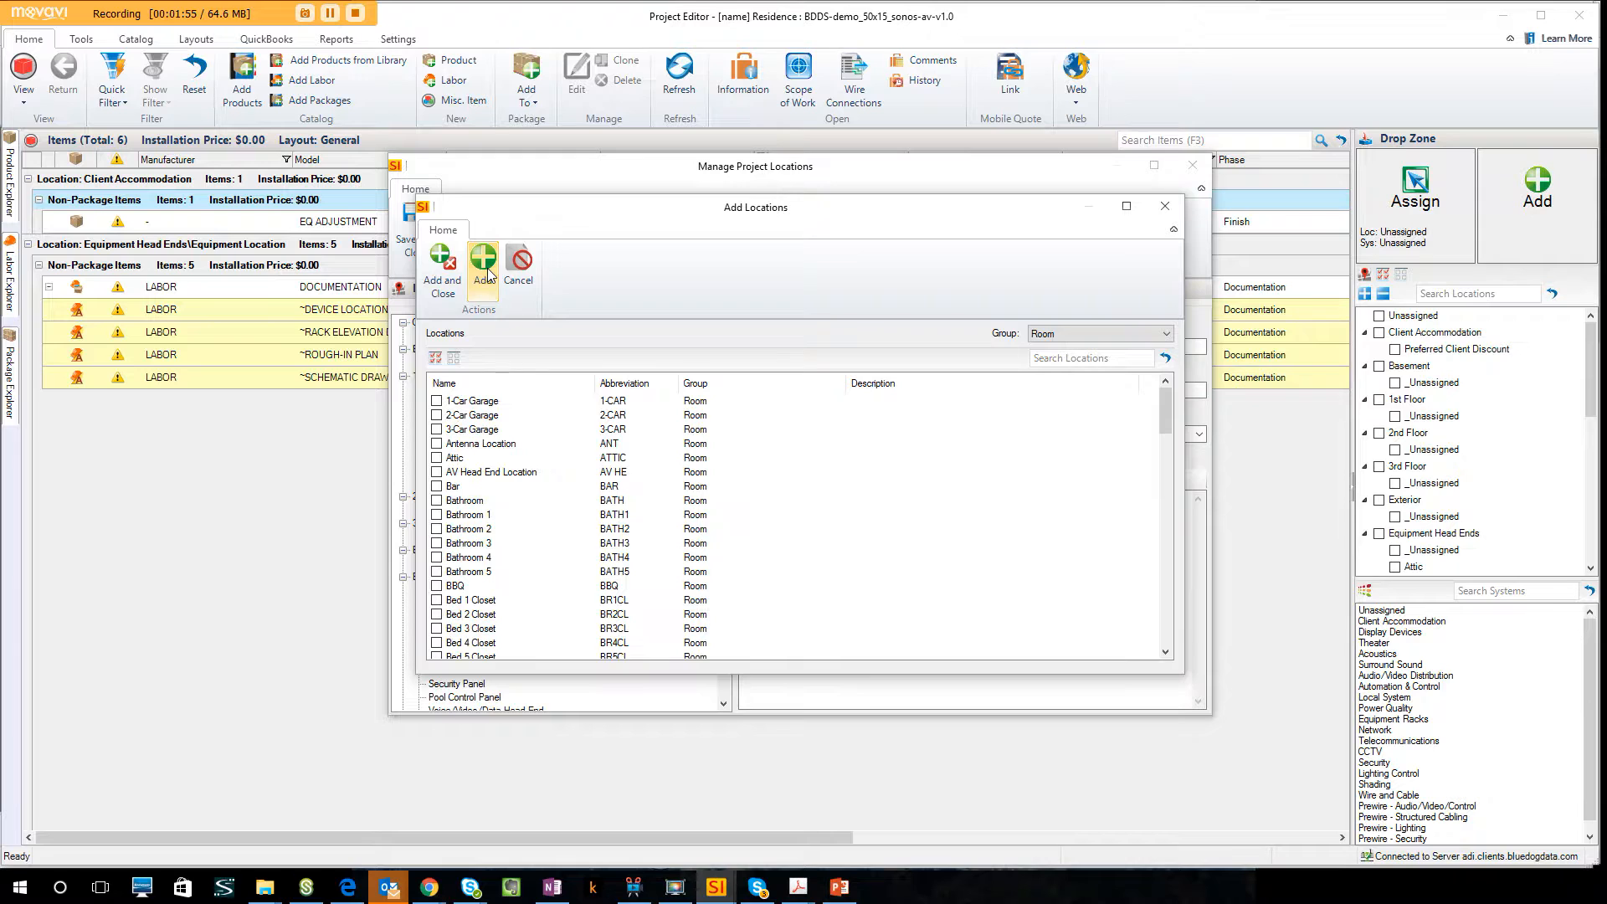
left_click(1165, 206)
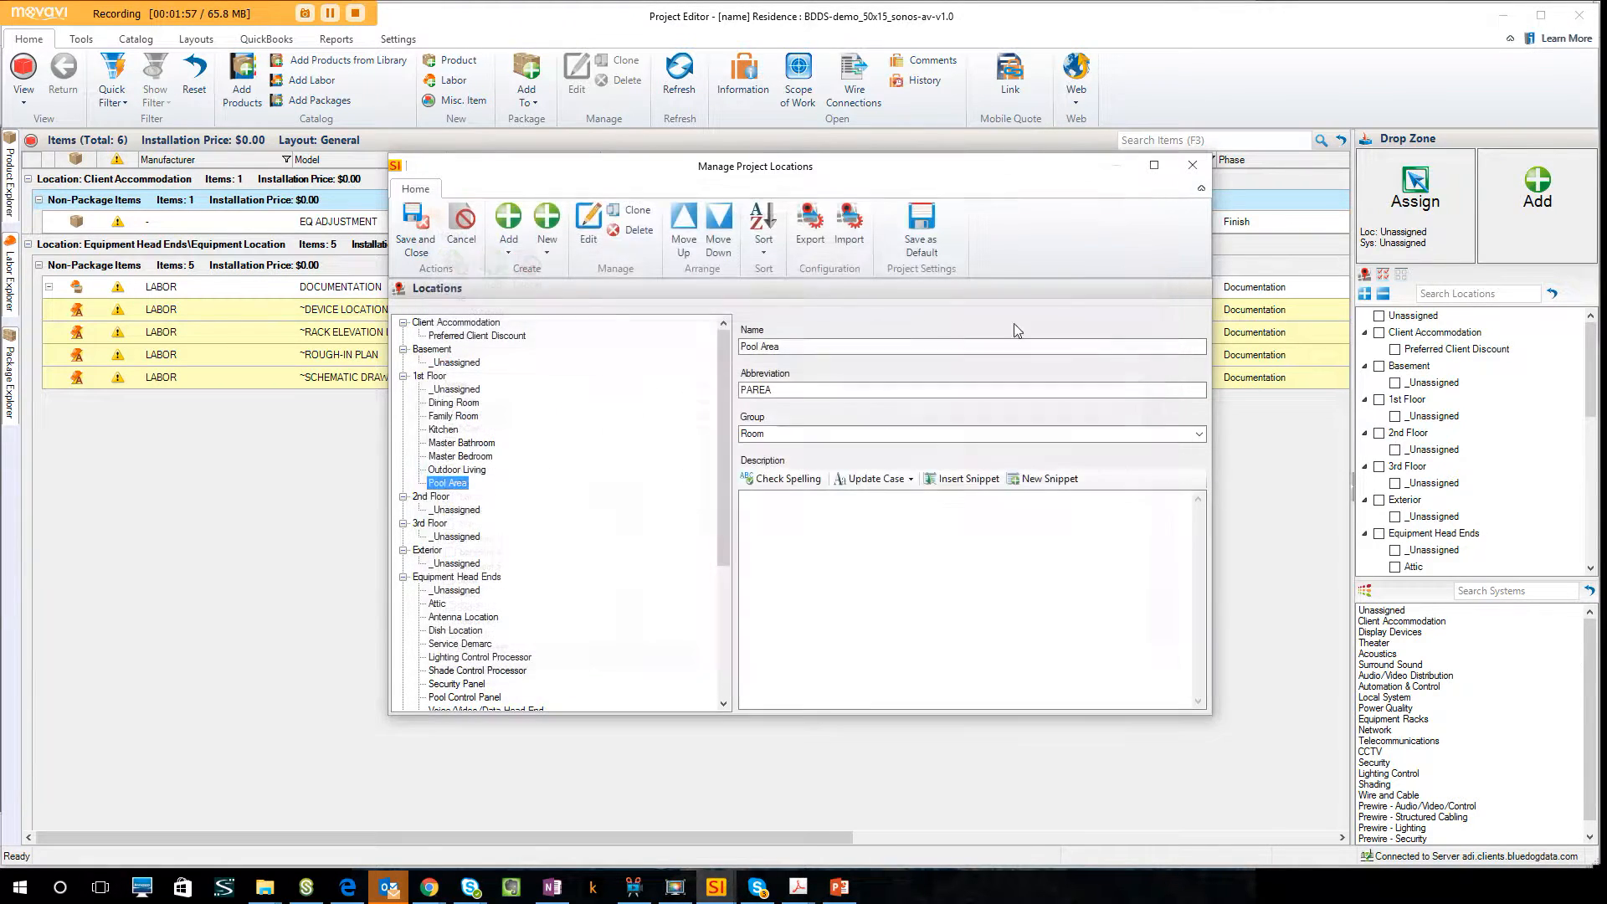
Add Remote EQ Location from the Closet group as a sub-location of the Family Room.
left_click(471, 417)
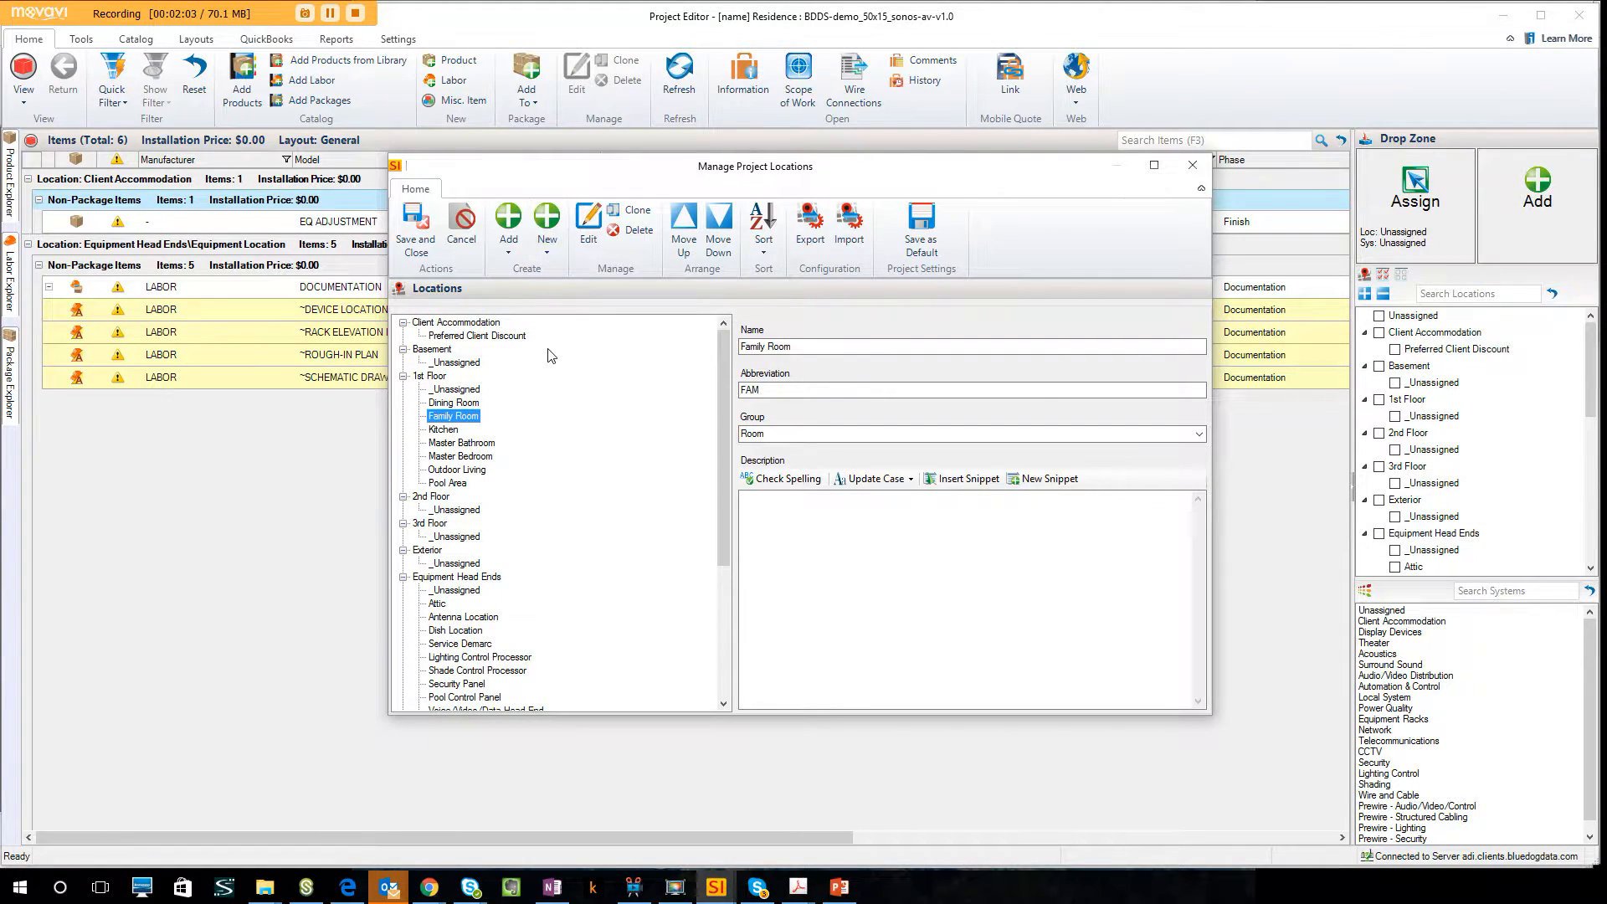
left_click(512, 252)
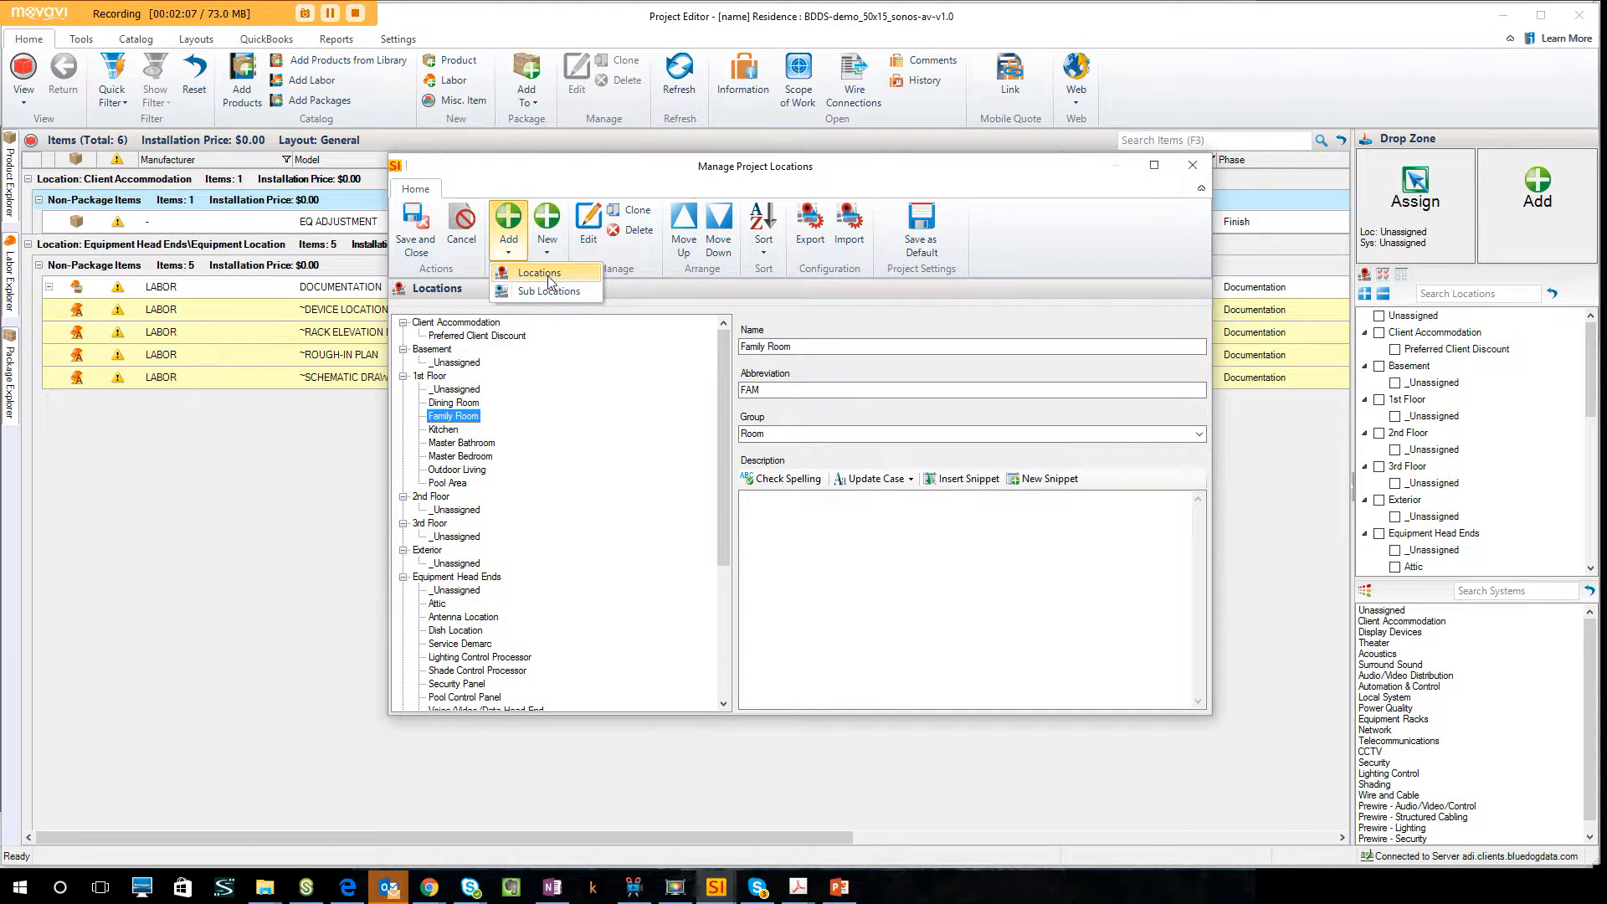
left_click(547, 278)
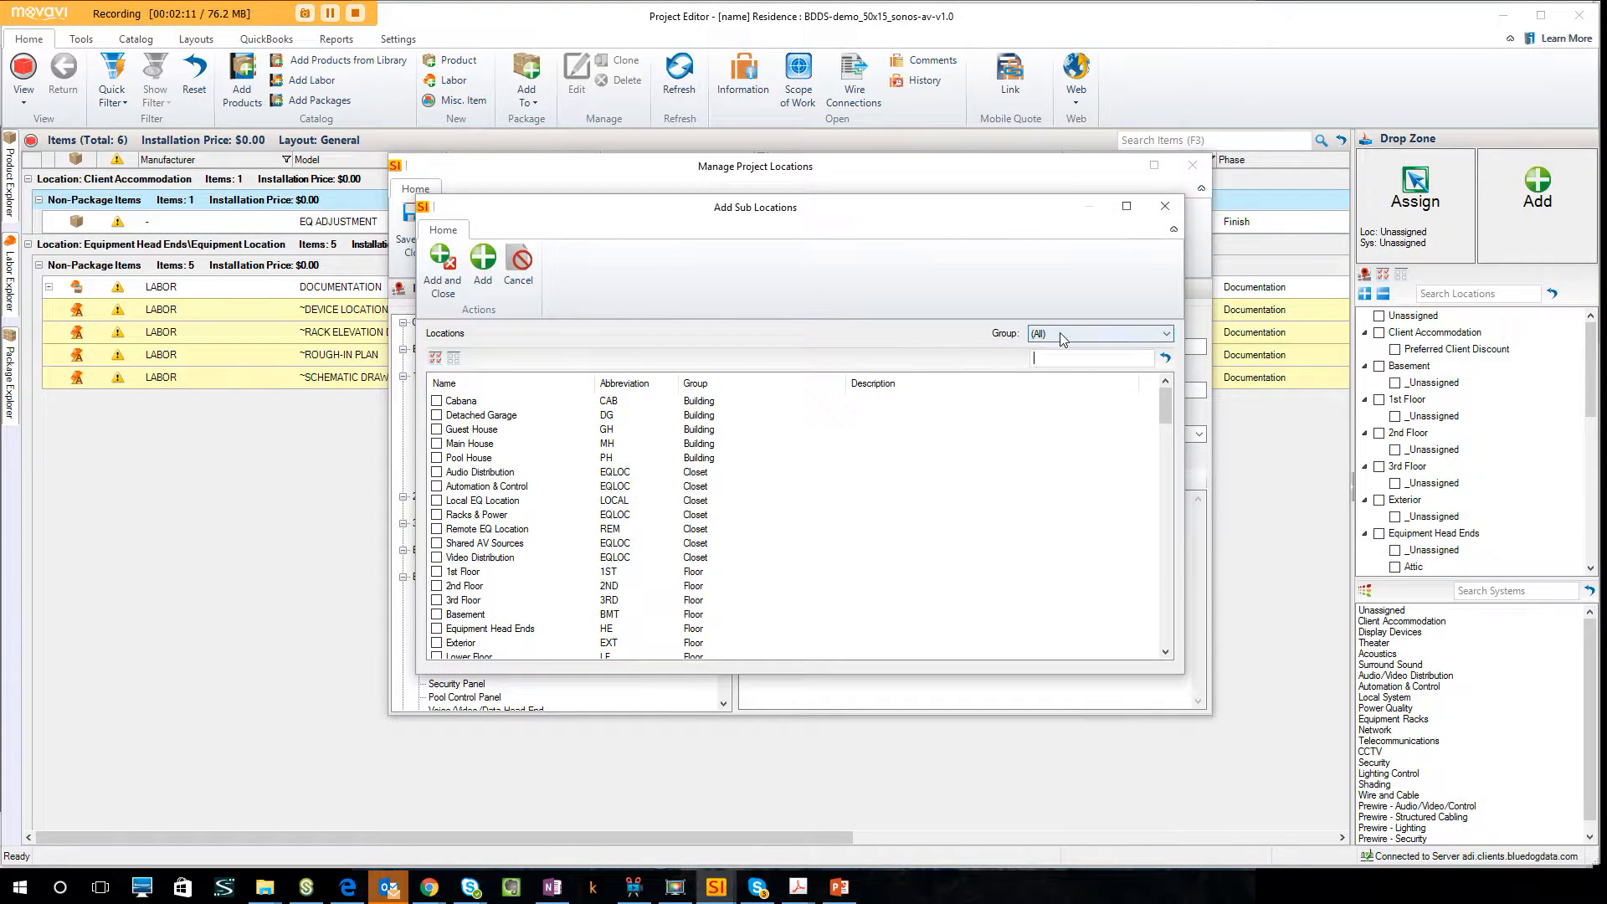
left_click(1060, 333)
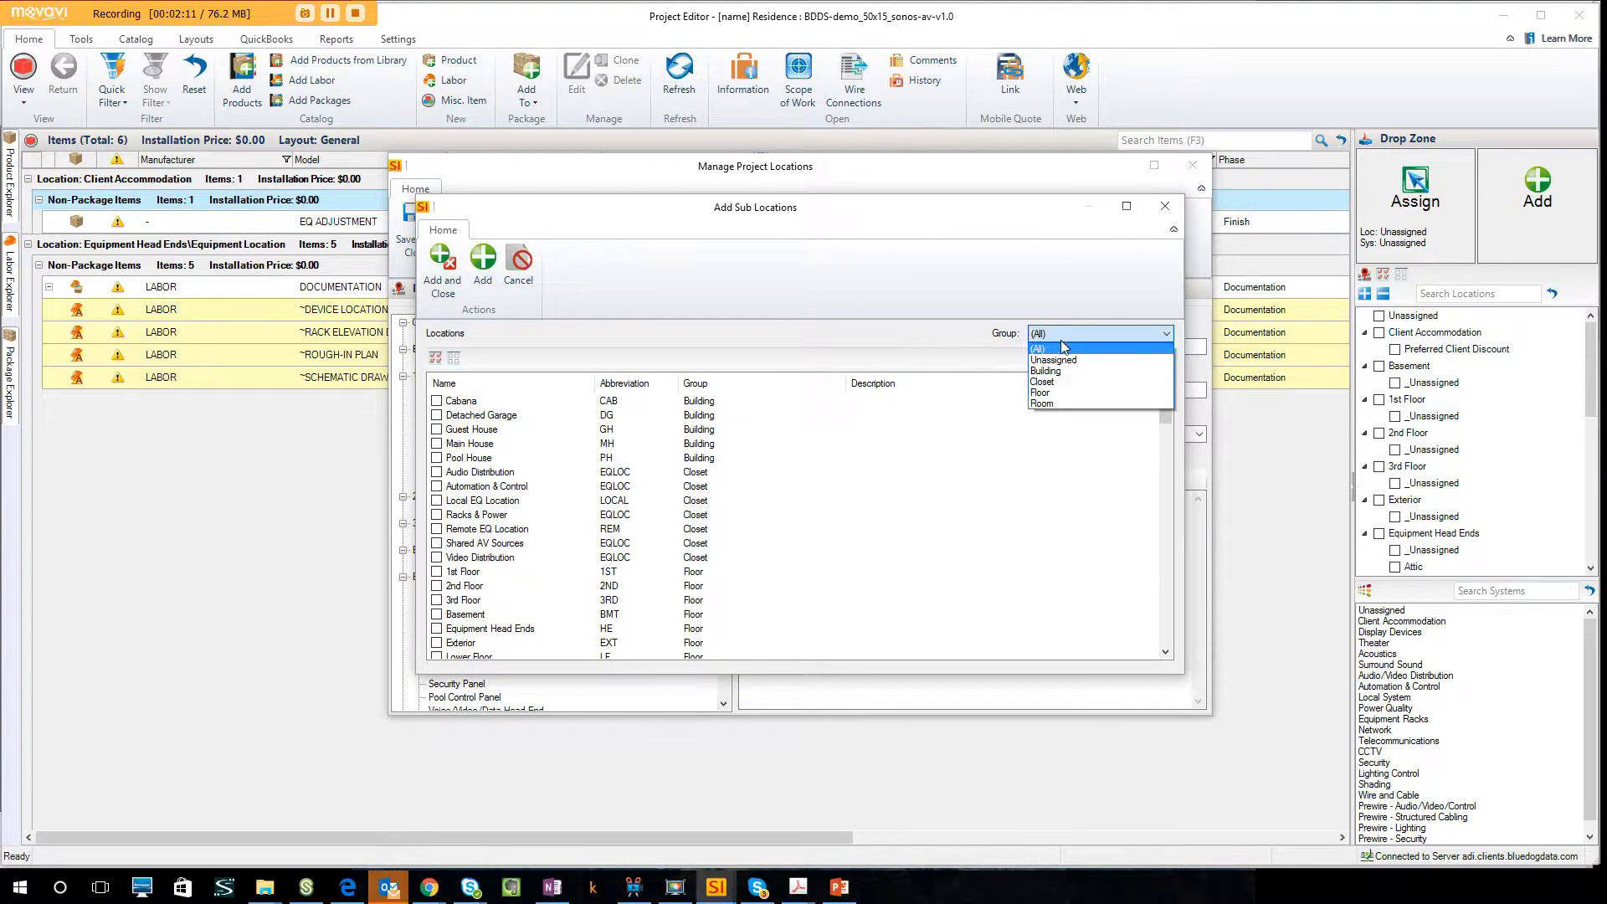
left_click(1053, 382)
left_click(436, 458)
left_click(441, 266)
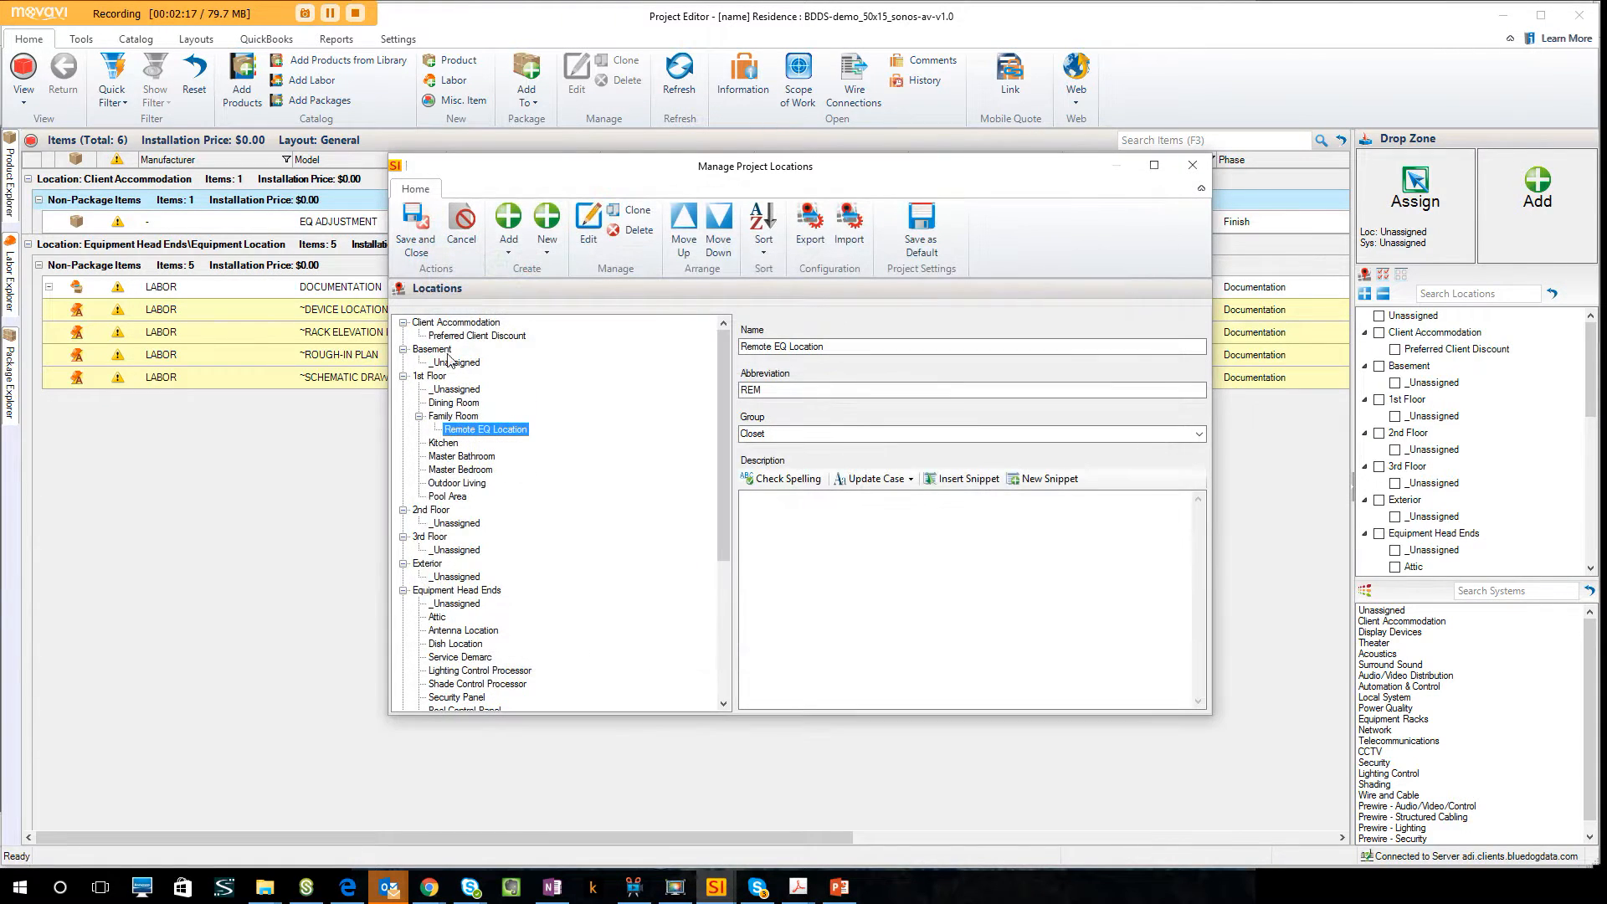
Review the Family Room and its Remote EQ Location, and save the project's location changes.
left_click(465, 417)
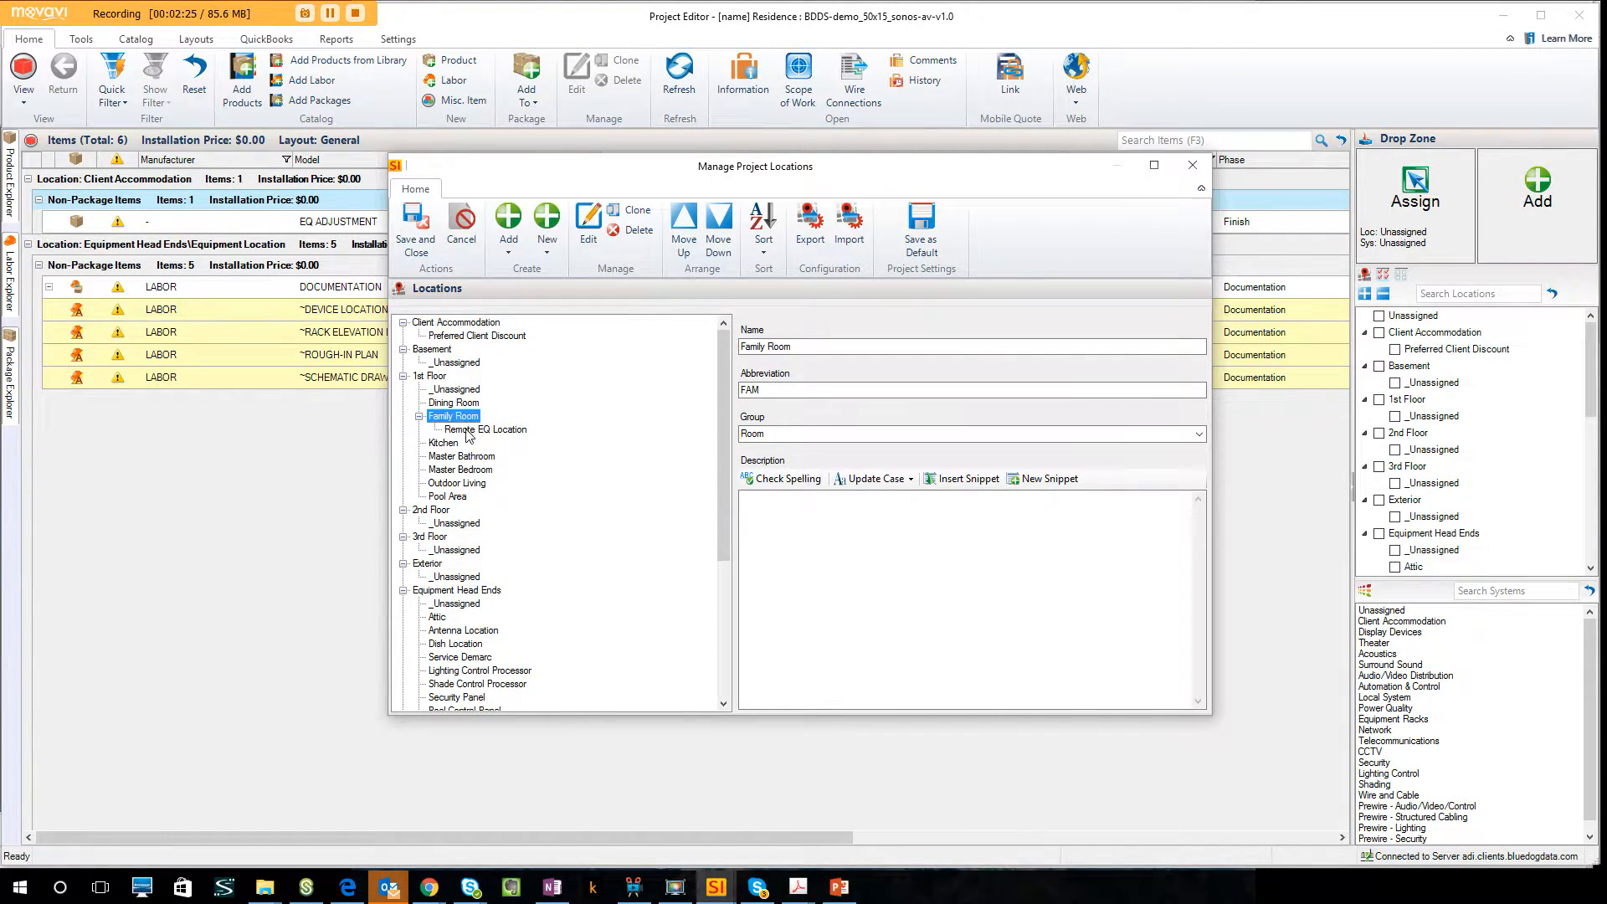
left_click(469, 432)
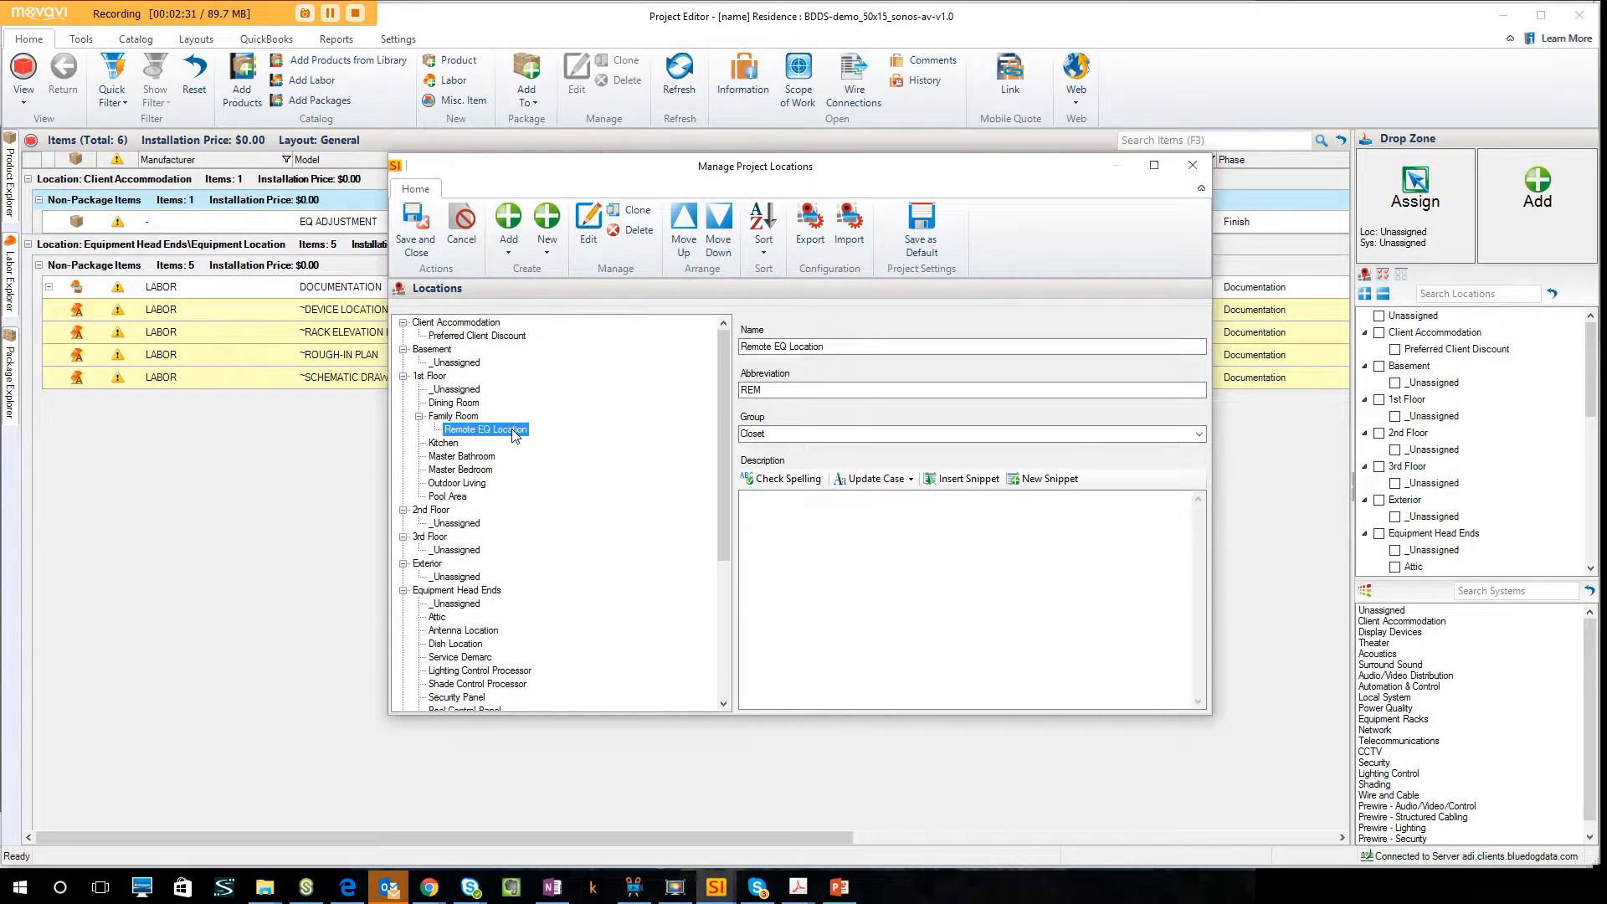
left_click(427, 253)
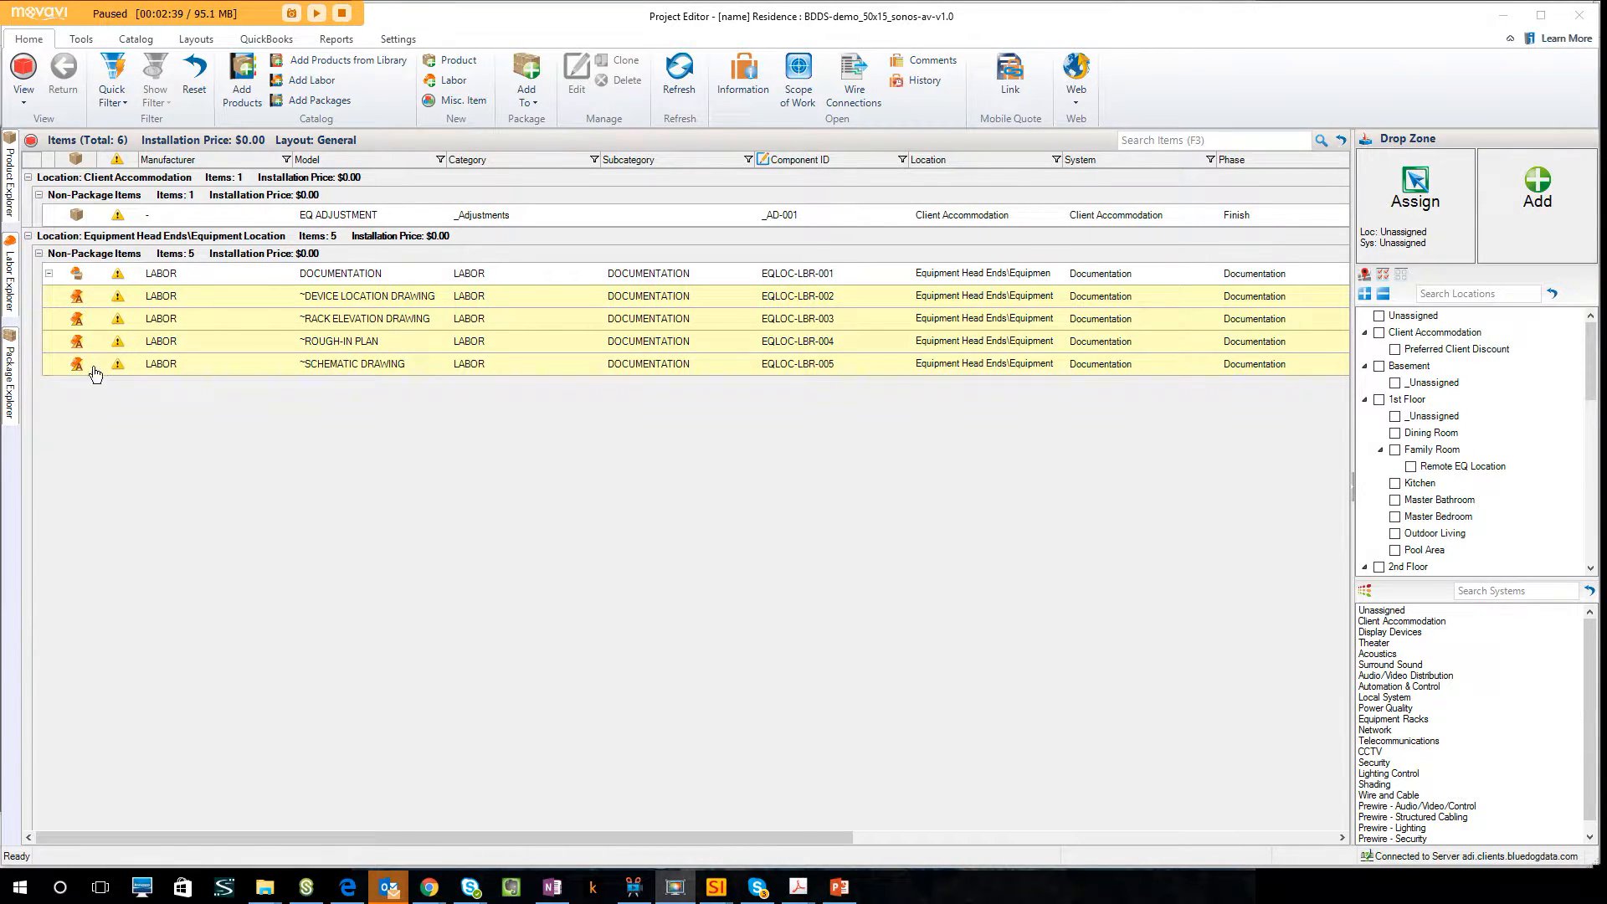
Pin the Package Explorer open beside the project items and select the Prewire - 02.1 SPK_Pair package.
left_click(10, 400)
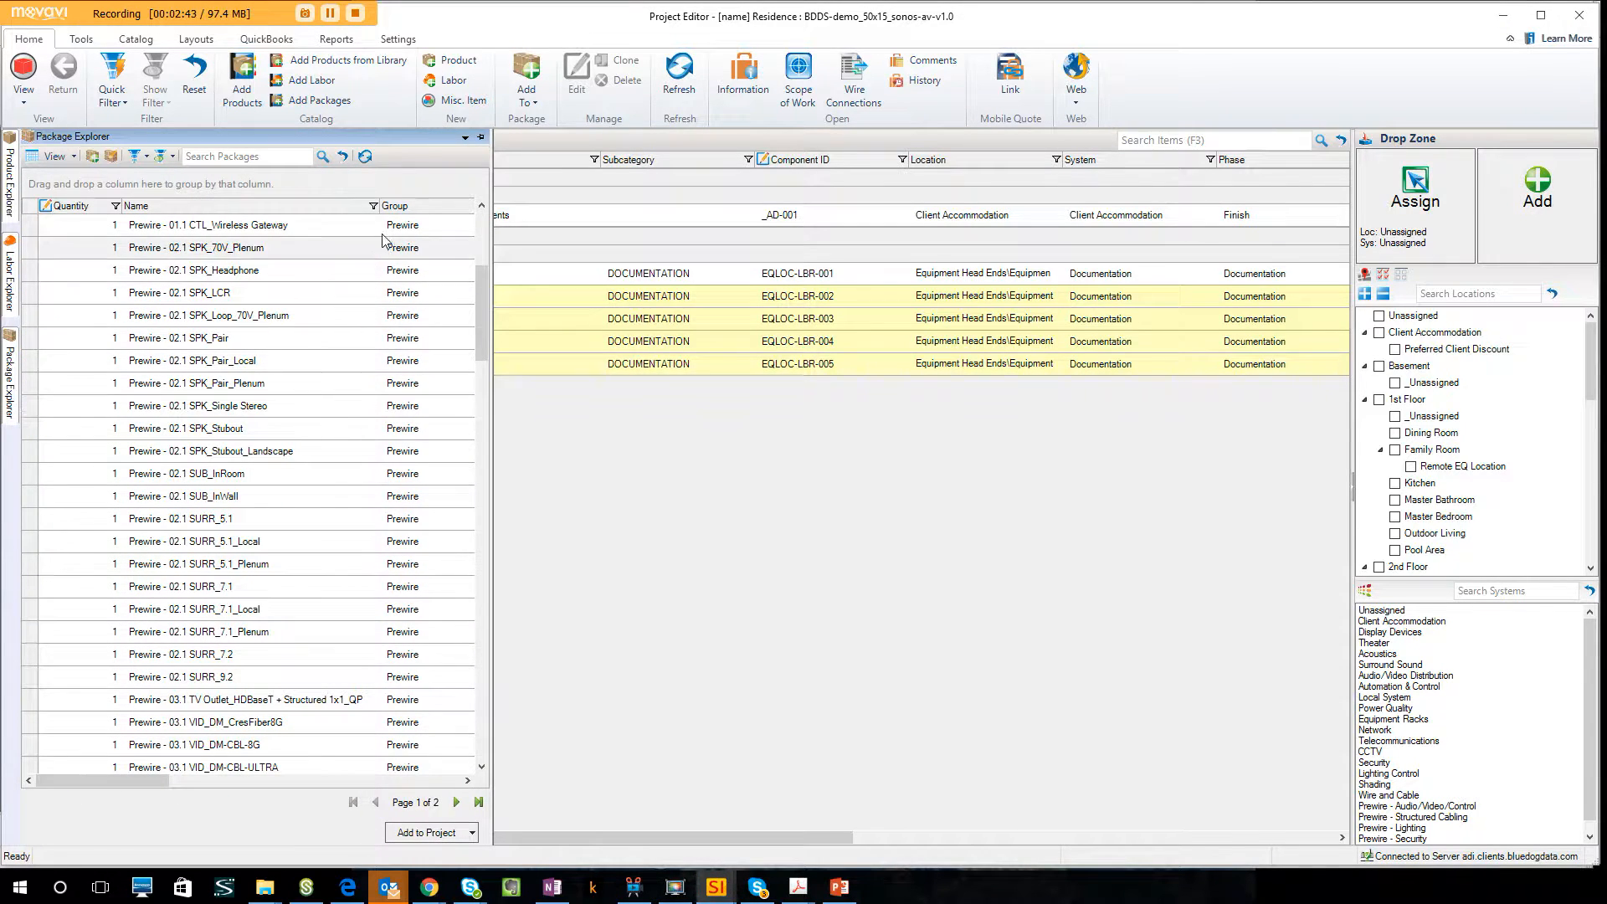
left_click(481, 137)
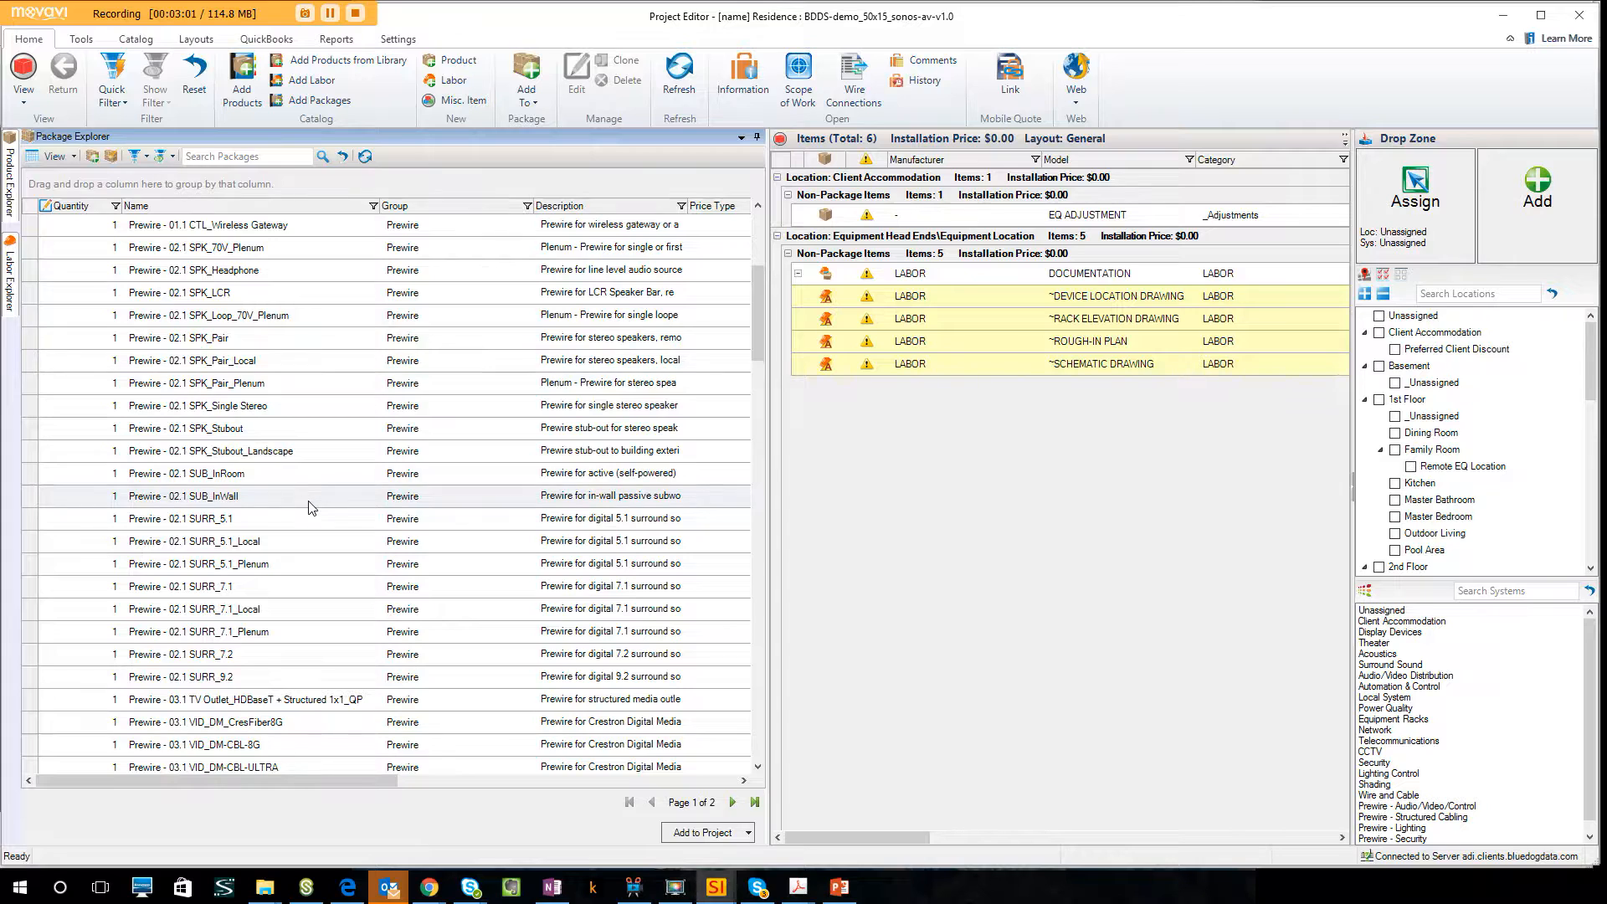
left_click(278, 339)
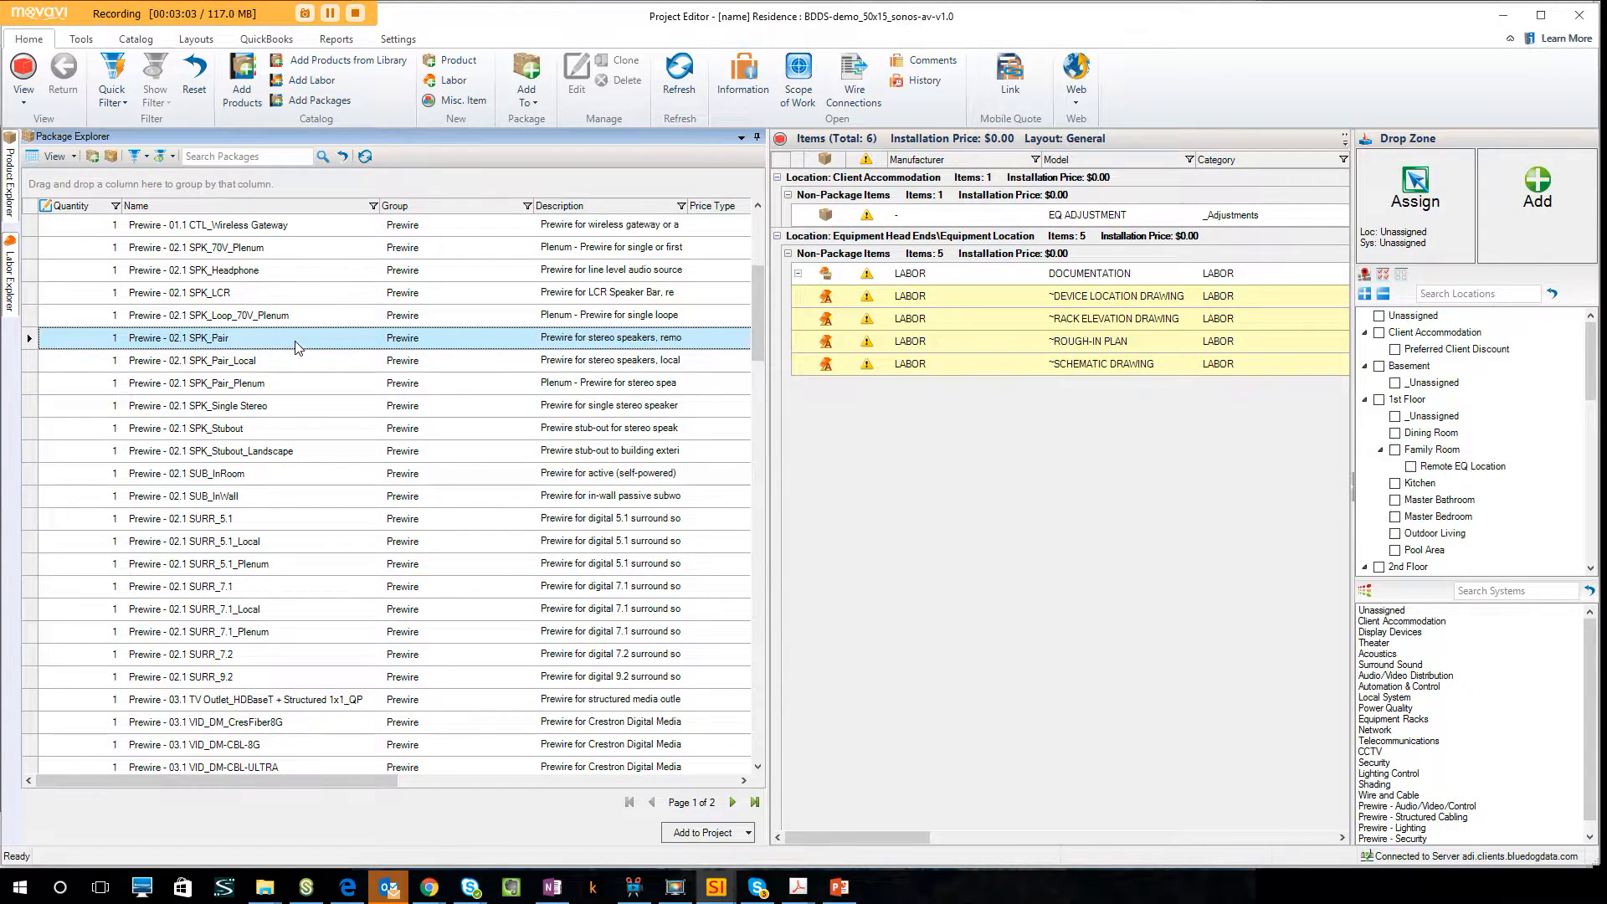
Assign the speaker-pair package to Dining Room, Kitchen, Master Bathroom, Master Bedroom and Outdoor Living under the Prewire - Audio/Video/Control system, keeping the default wire settings.
left_click(1396, 434)
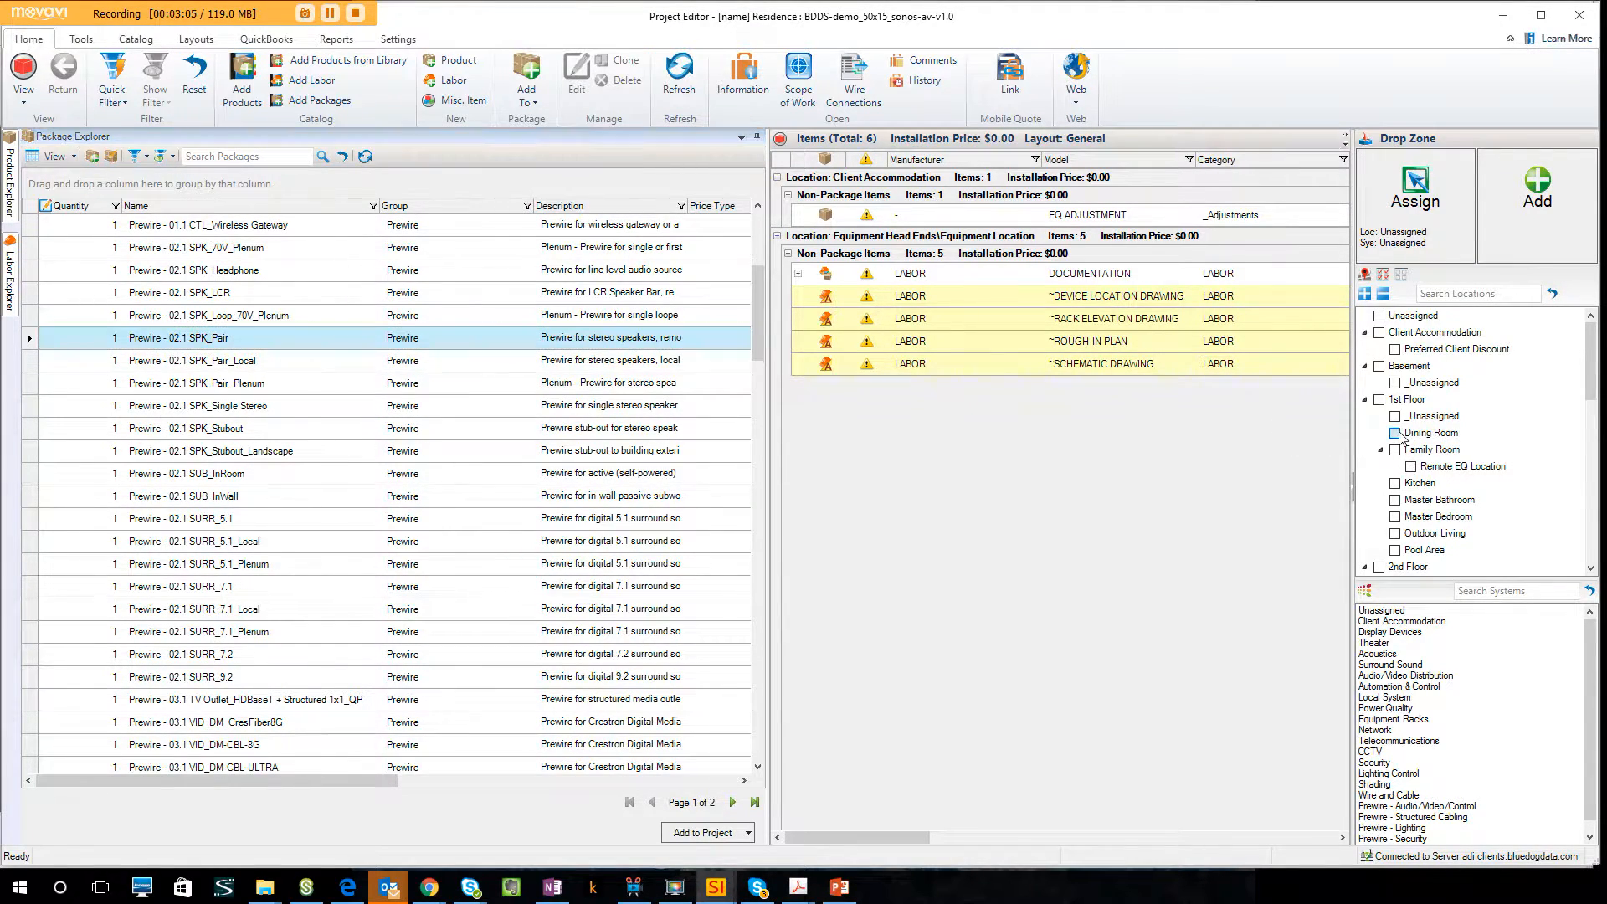
left_click(1395, 484)
left_click(1395, 501)
left_click(1395, 517)
left_click(1395, 534)
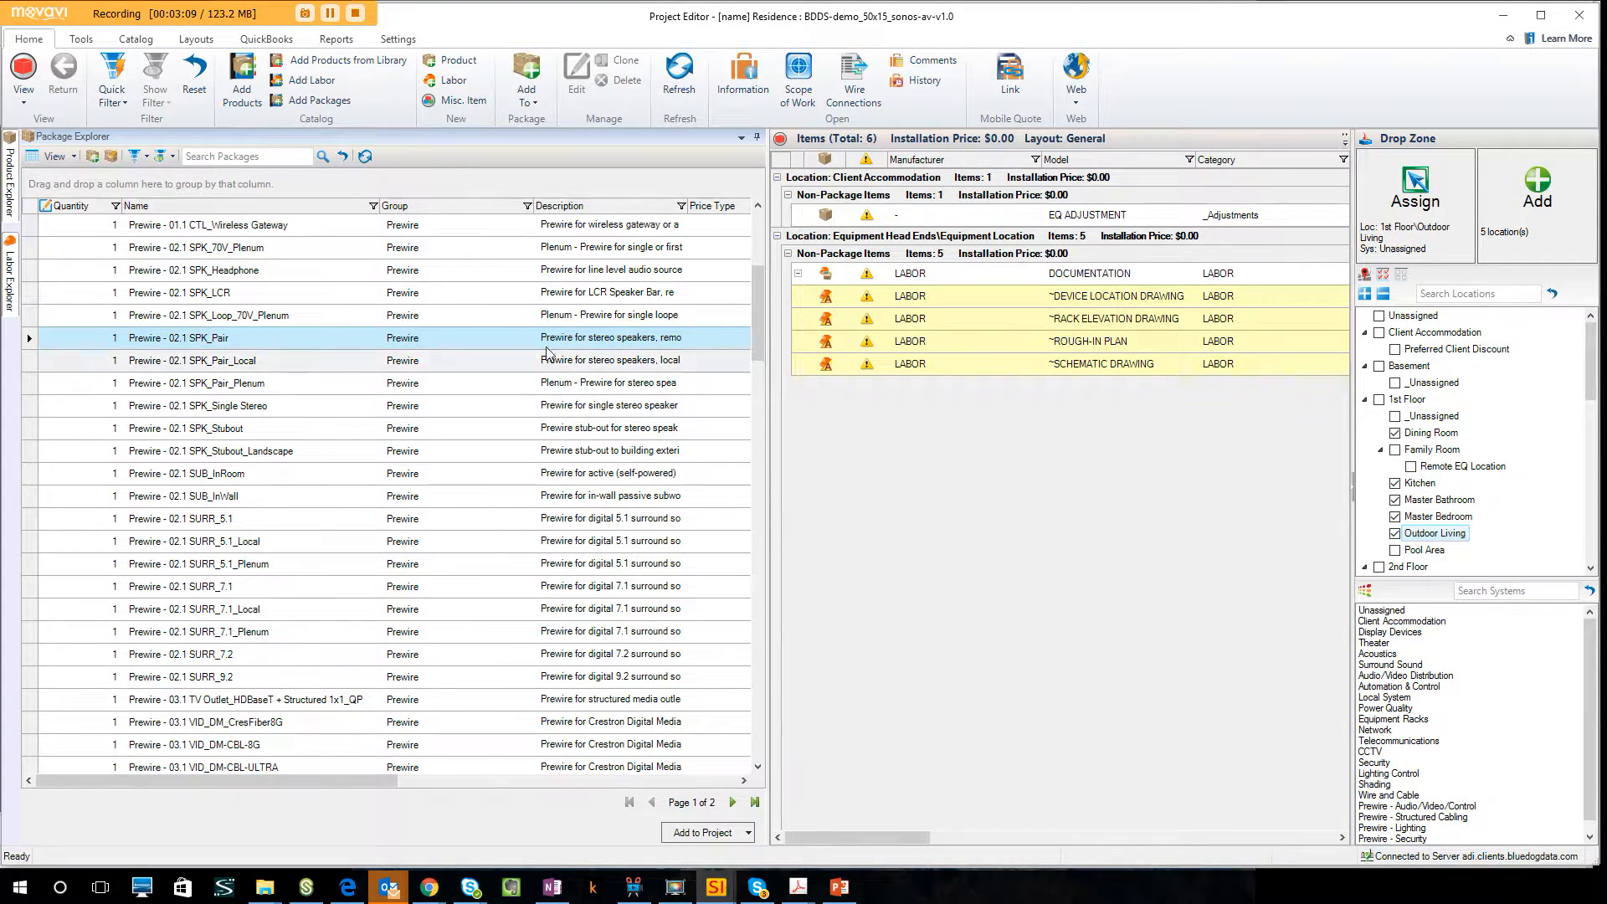
left_click(1505, 752)
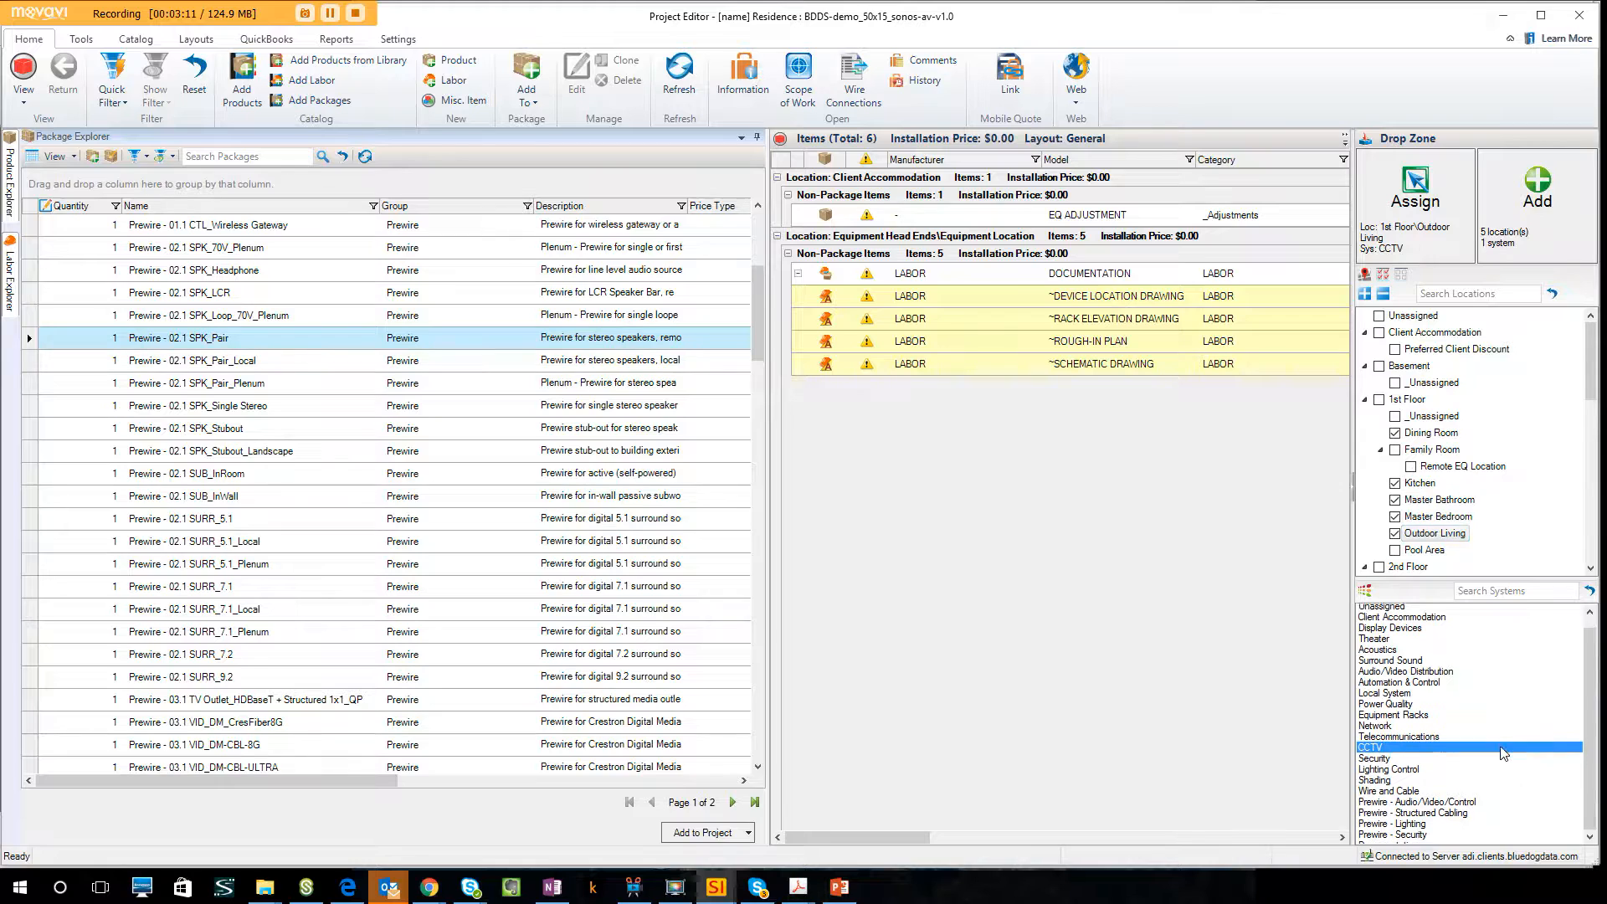
left_click(1455, 796)
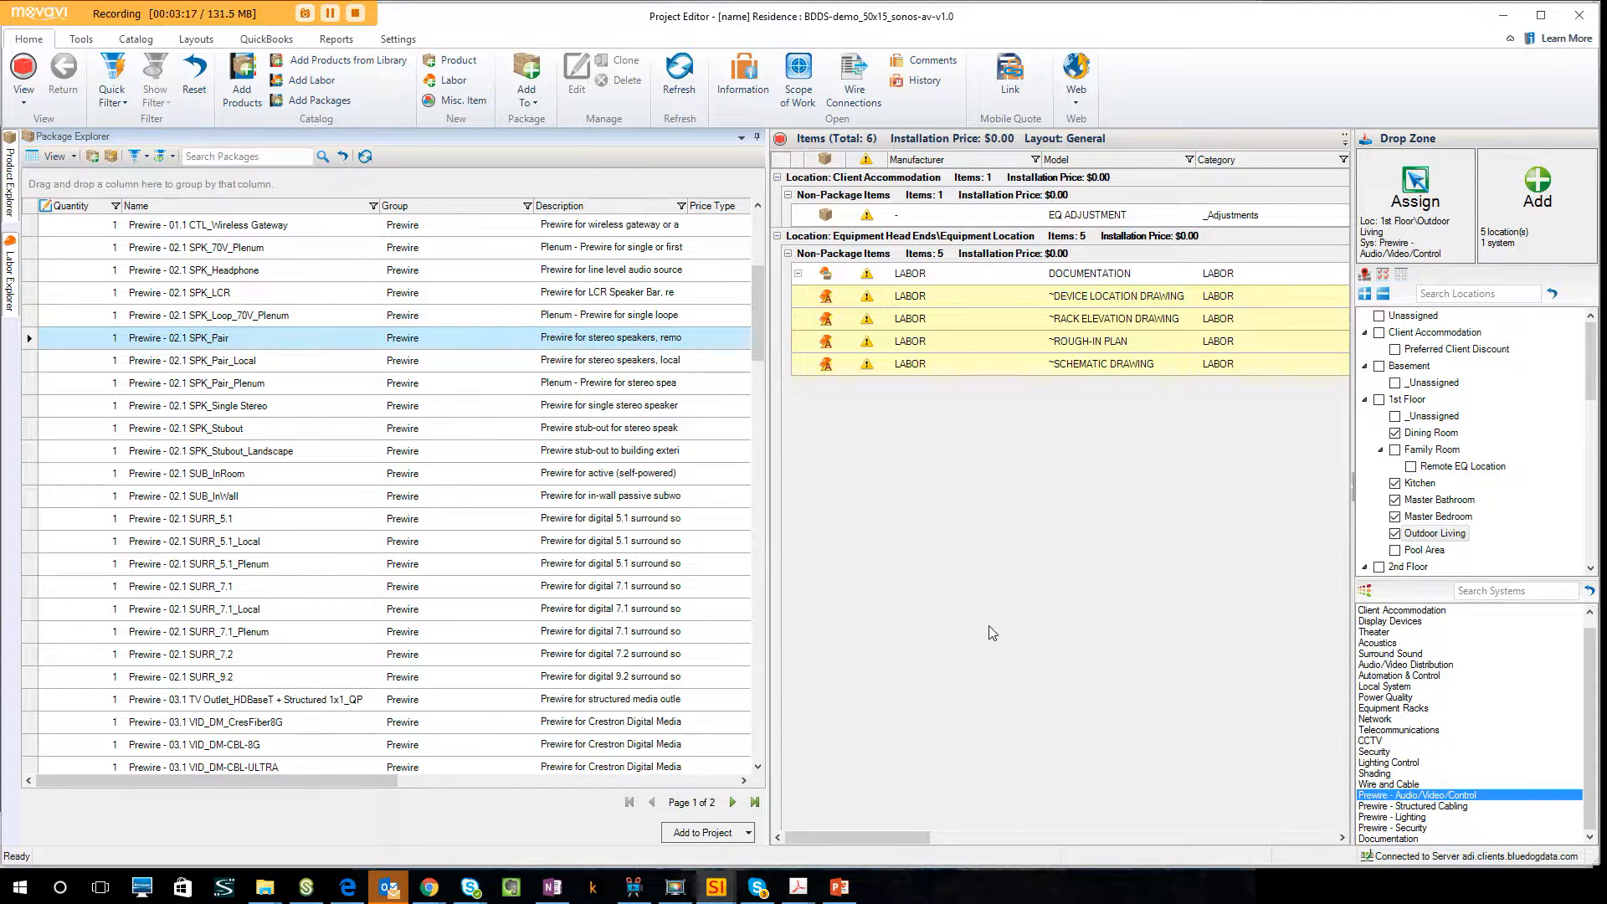
left_click_drag(661, 339, 988, 584)
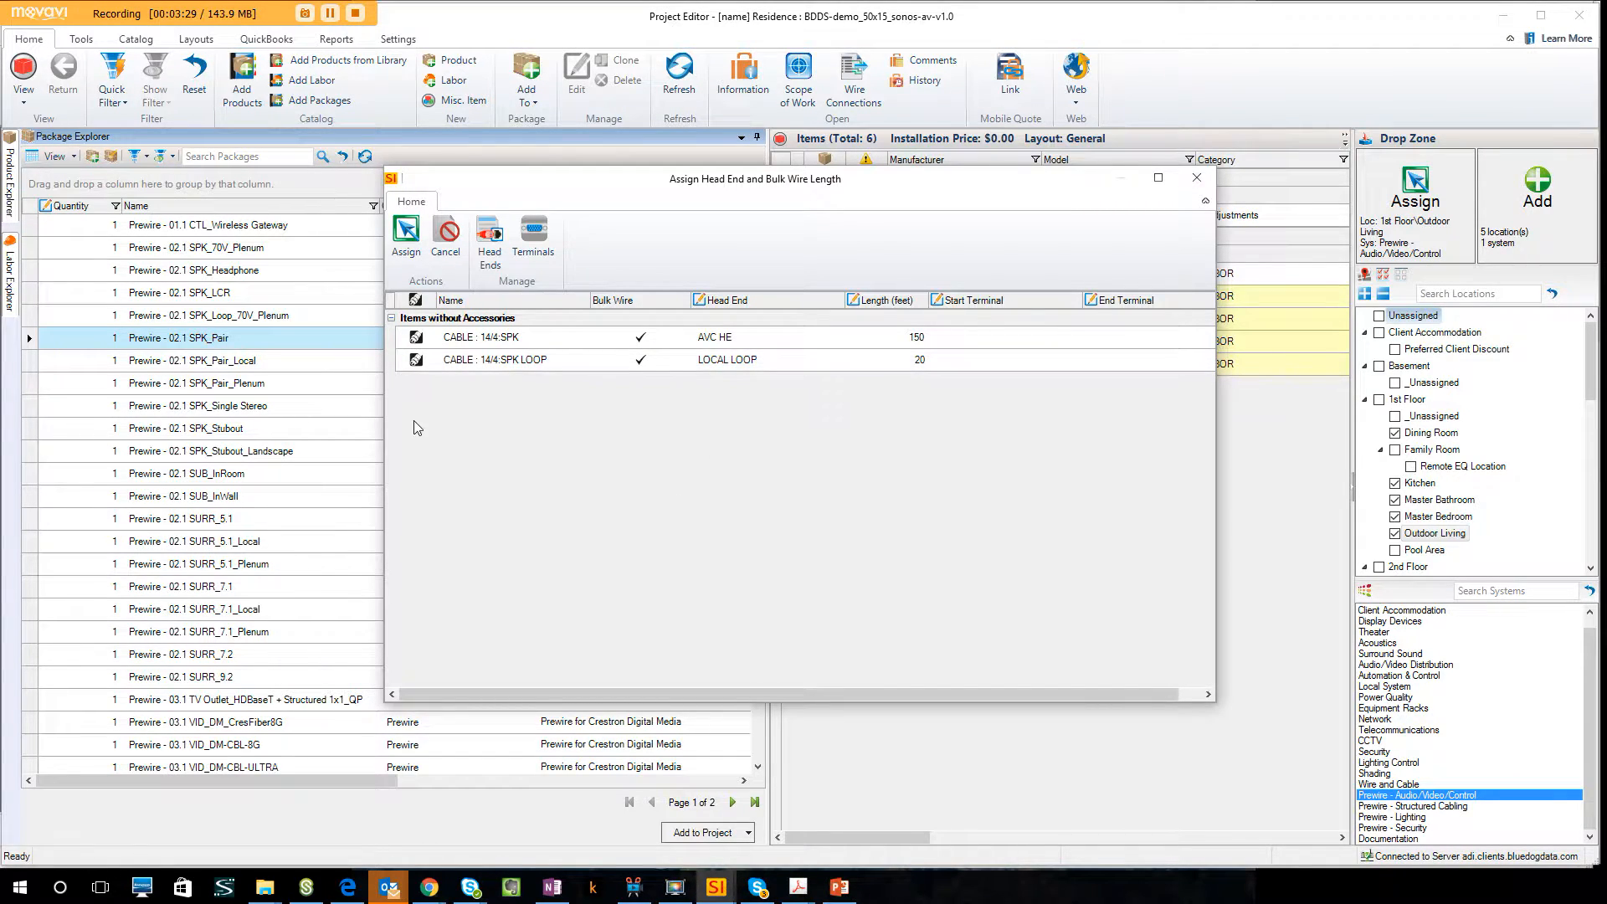
left_click(406, 238)
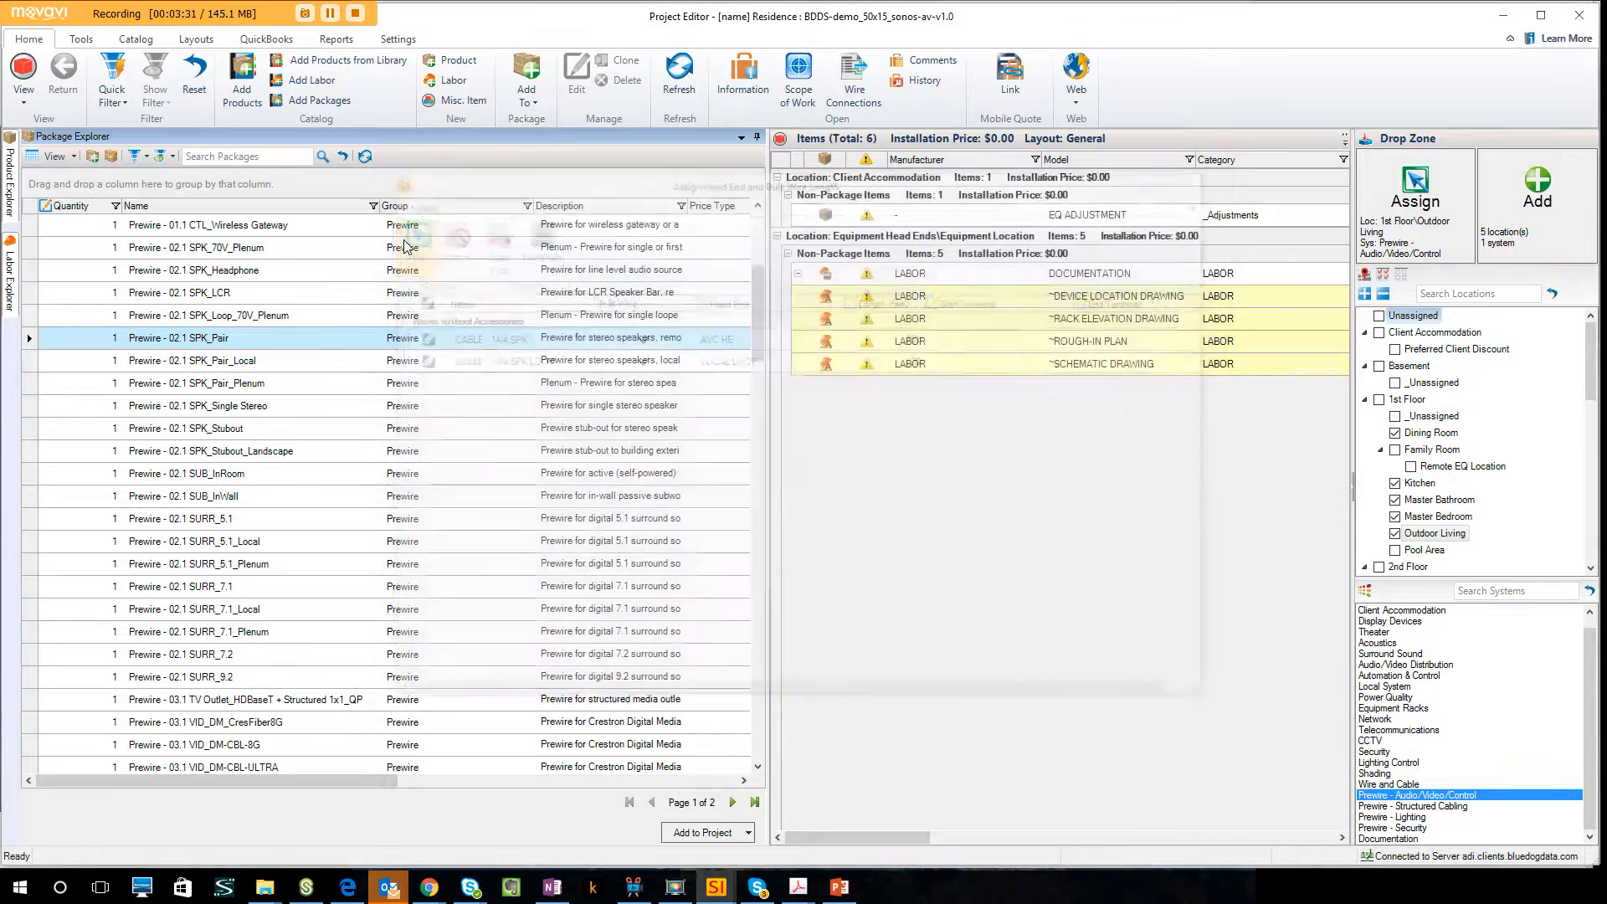
Add the Prewire - 02.1 SURR_5.1 package to the Family Room under the Prewire - Audio/Video/Control system, keeping the default wire settings.
left_click(249, 519)
left_click(1402, 275)
left_click(1397, 449)
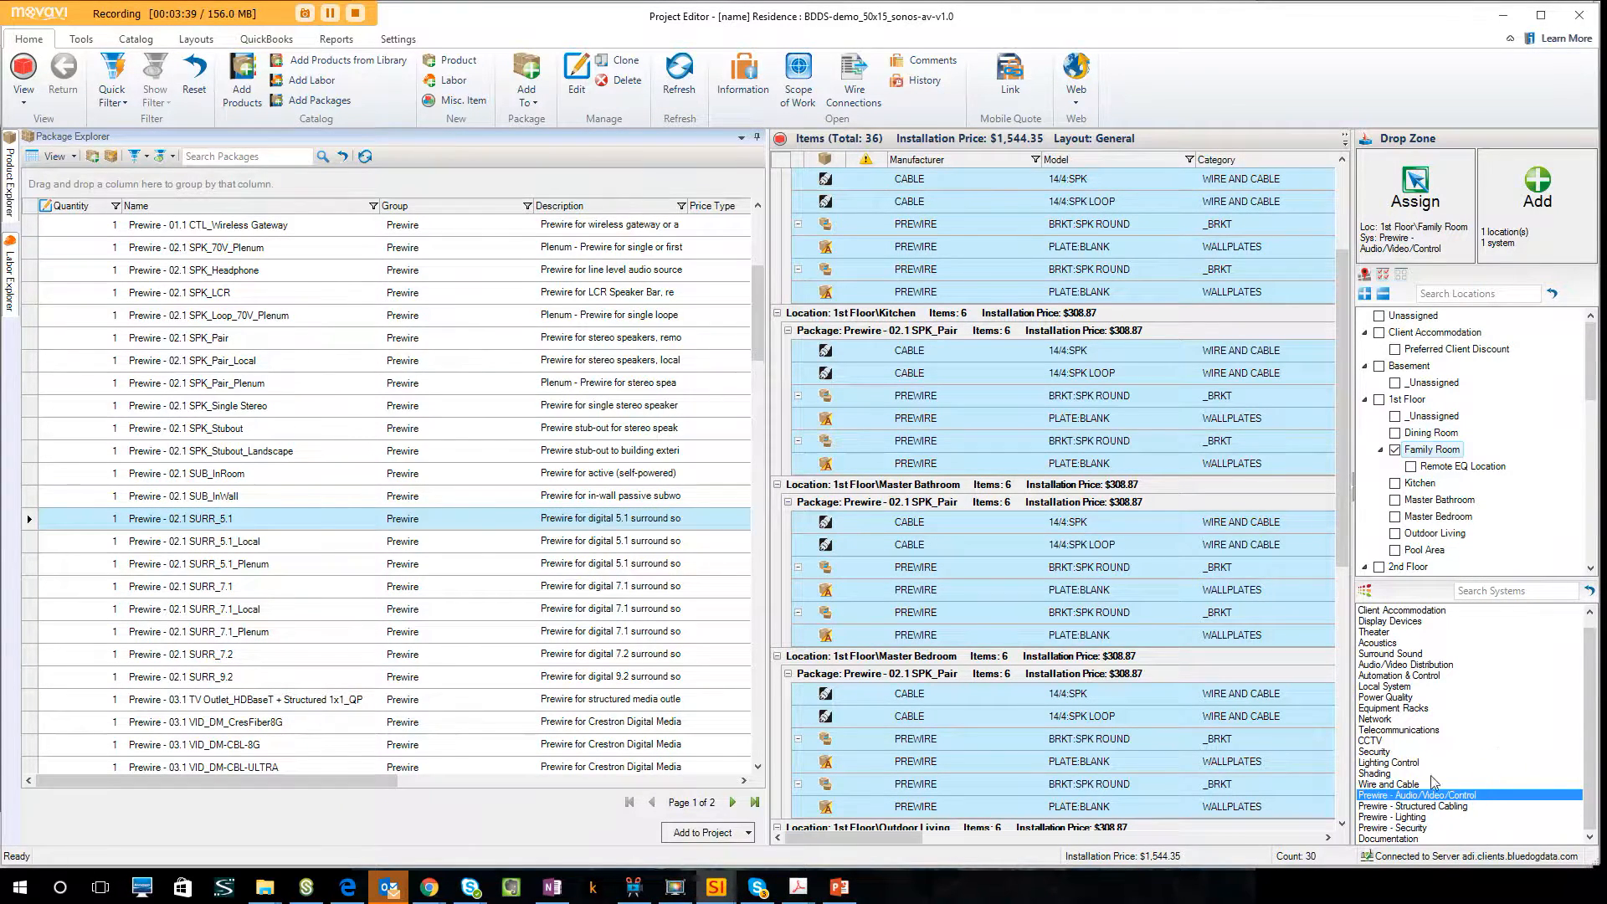
left_click_drag(484, 525, 605, 485)
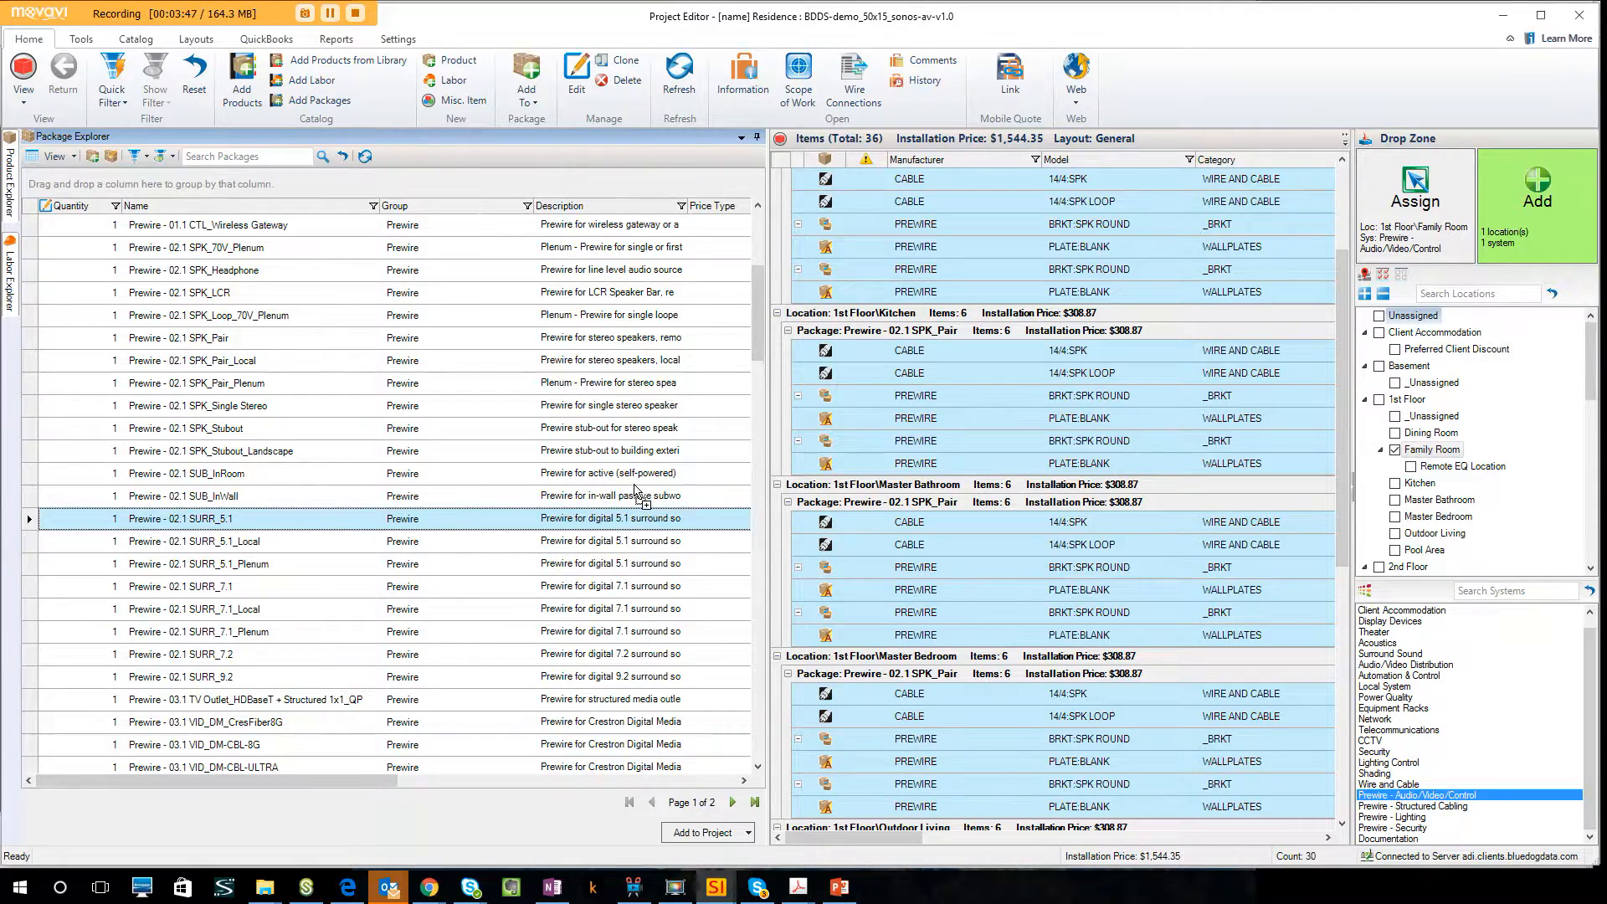
left_click(407, 243)
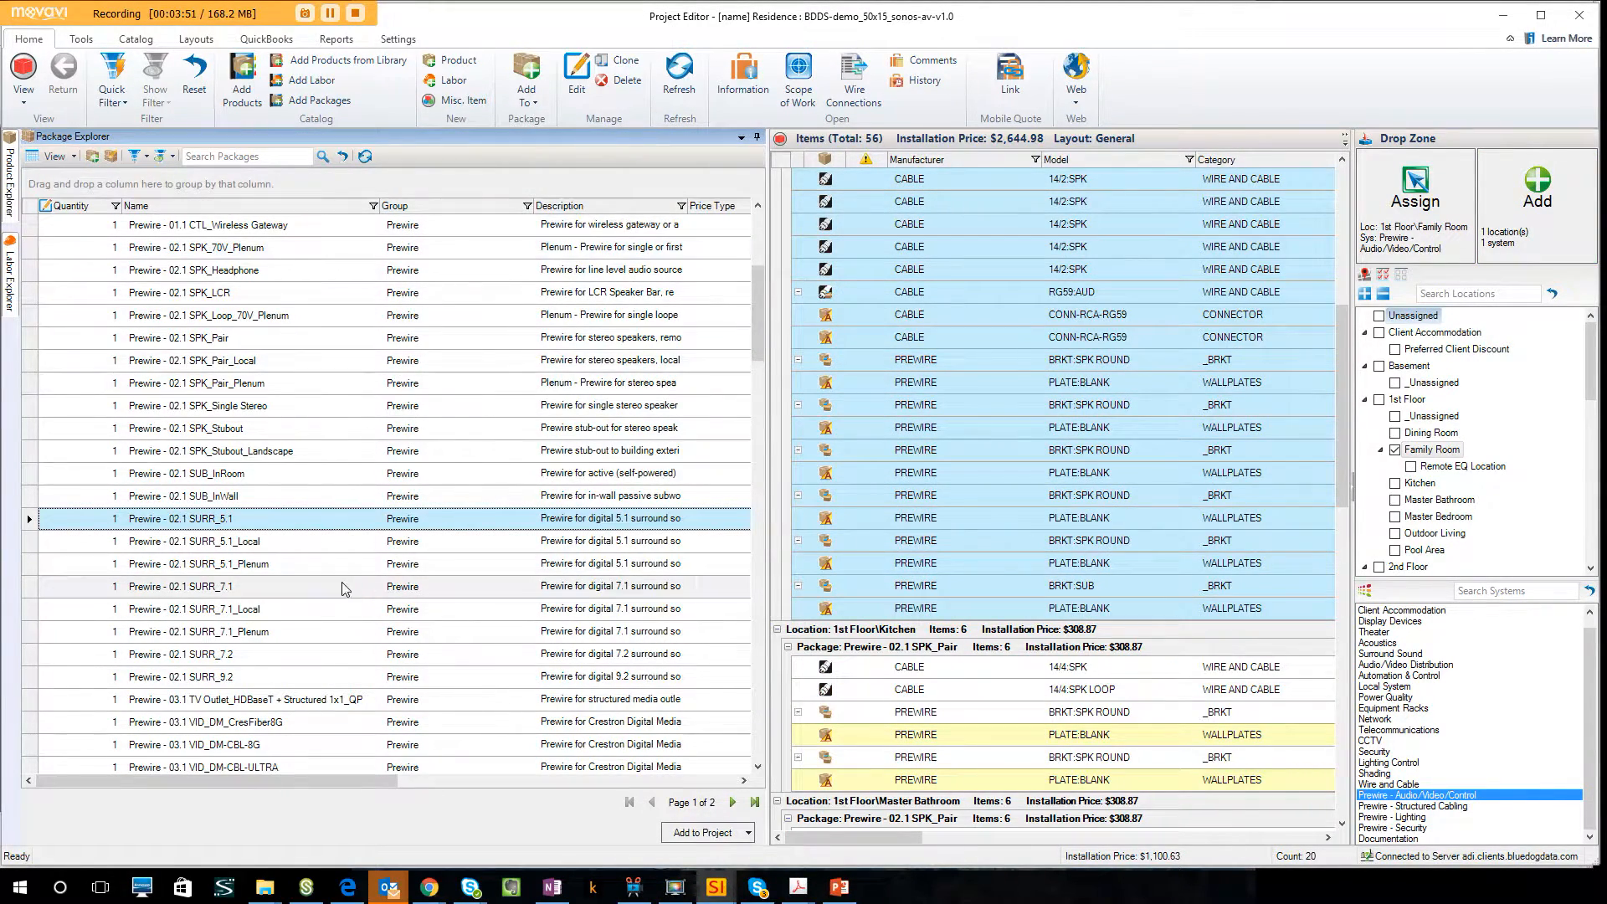
Add the Prewire - 03.1 VID_HDBaseT package to the Family Room under the same prewire system, keeping the default wire settings.
left_click(306, 588)
scroll(308, 595, "down", 3)
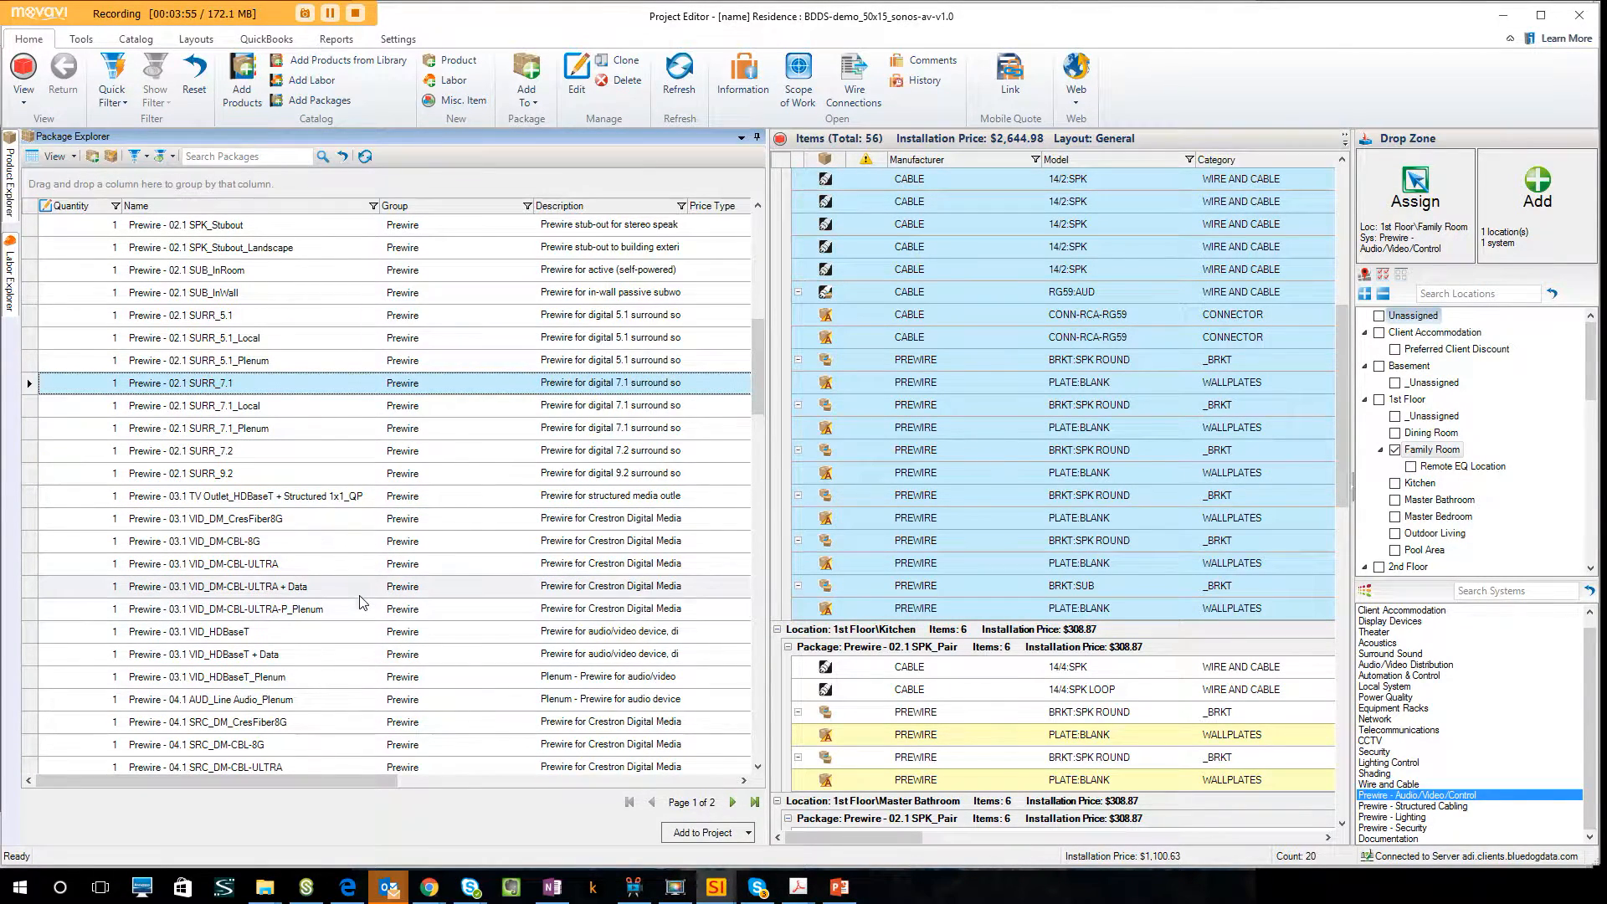
scroll(362, 602, "down", 2)
scroll(361, 601, "down", 3)
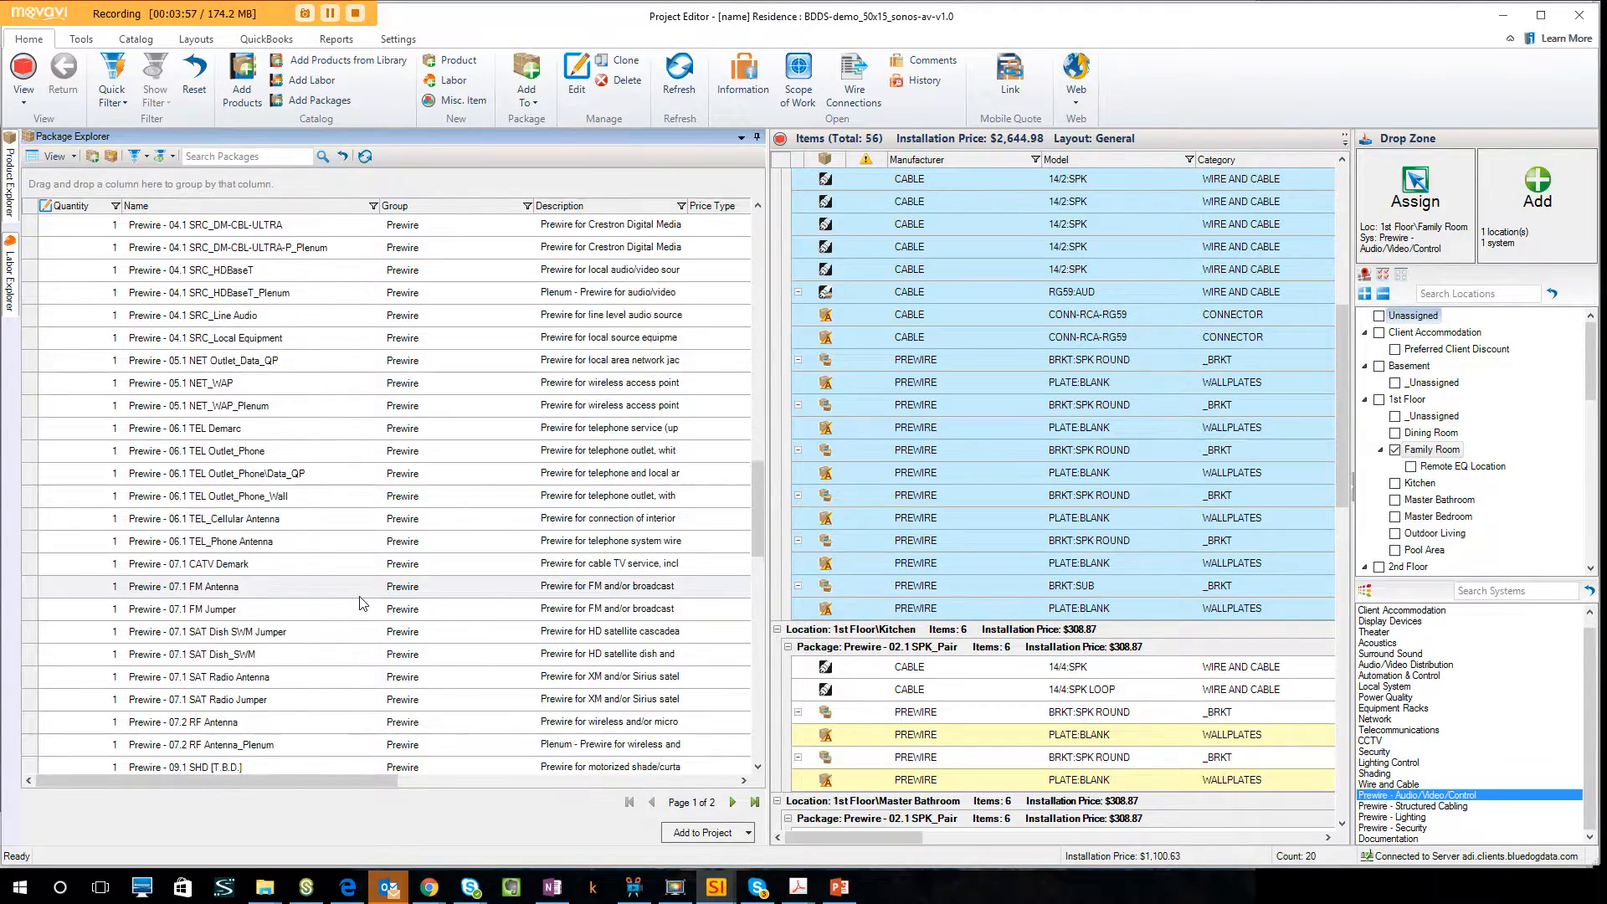
scroll(362, 602, "up", 3)
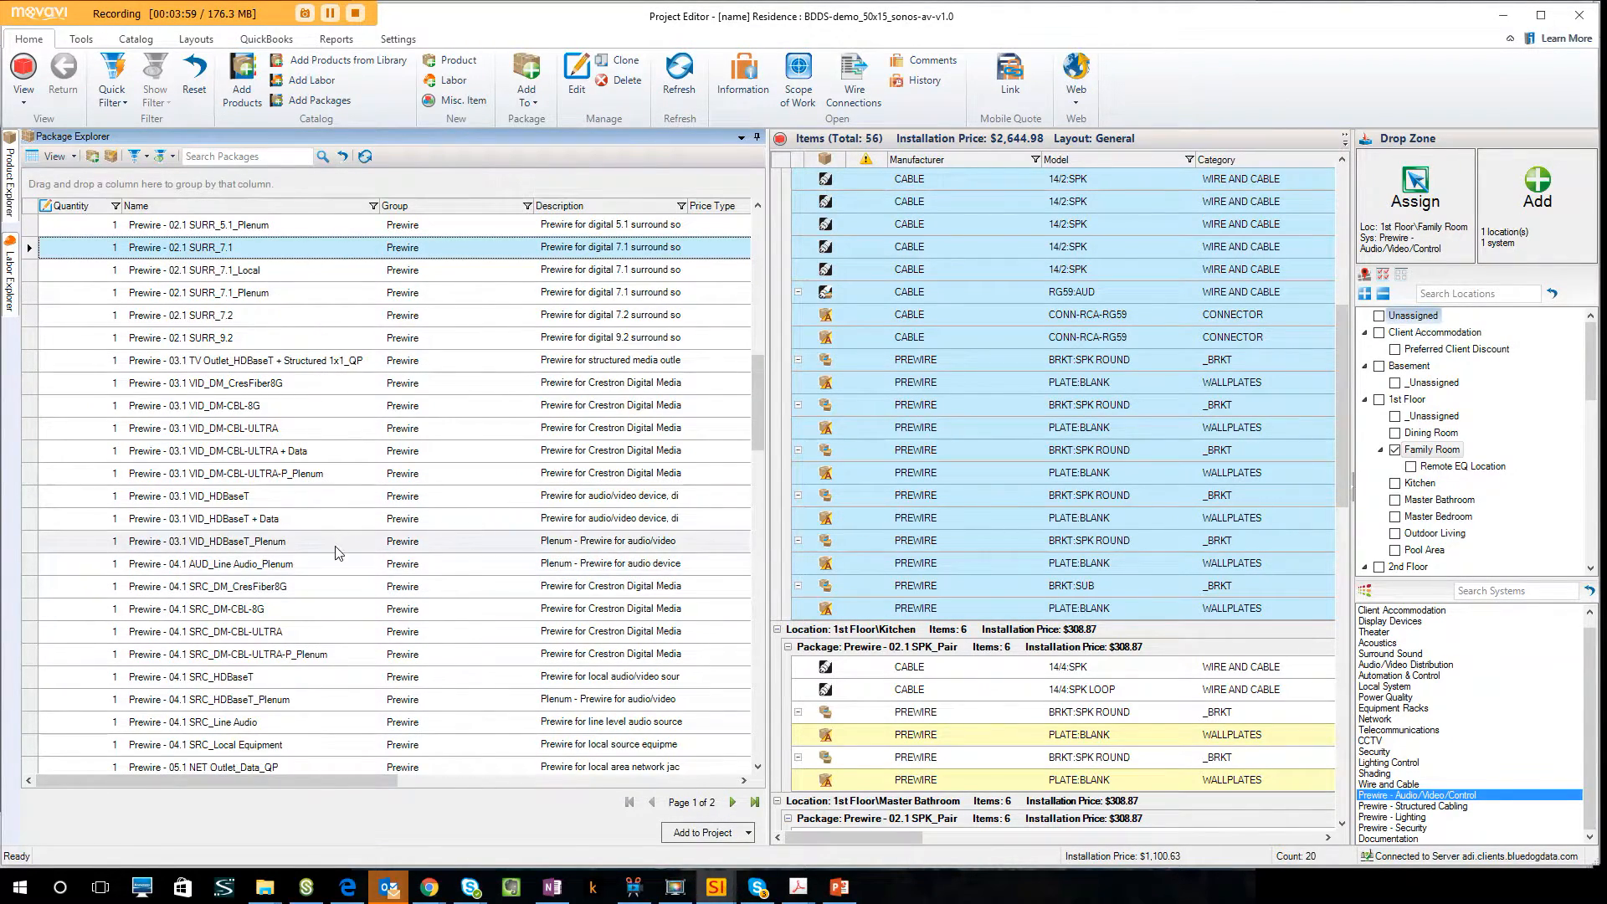
left_click(293, 499)
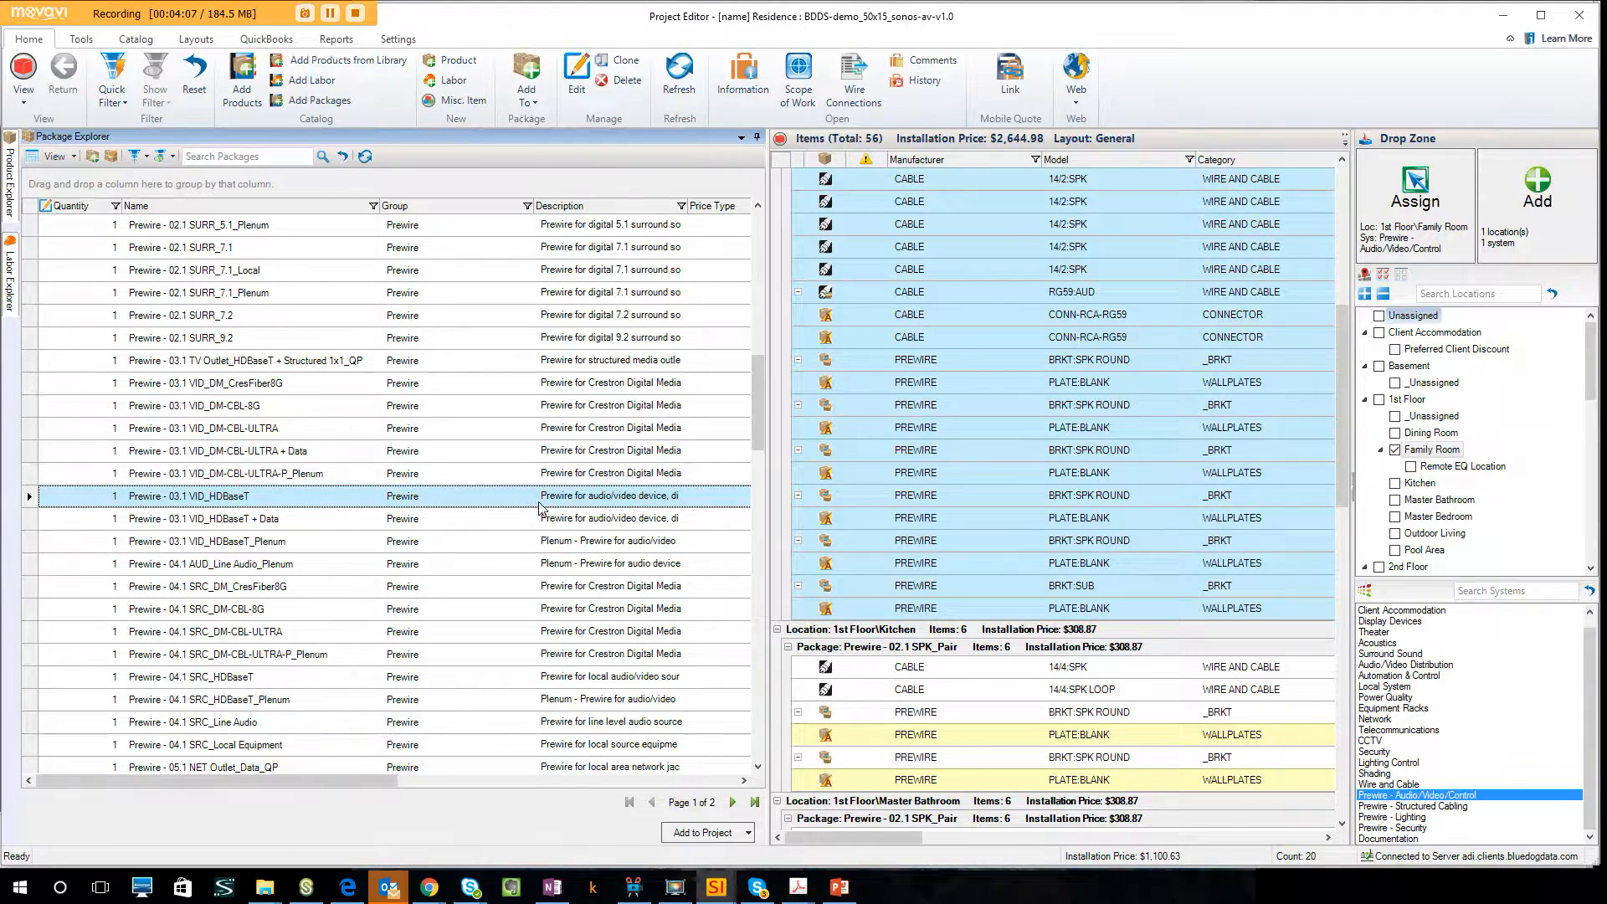
left_click_drag(534, 503, 612, 413)
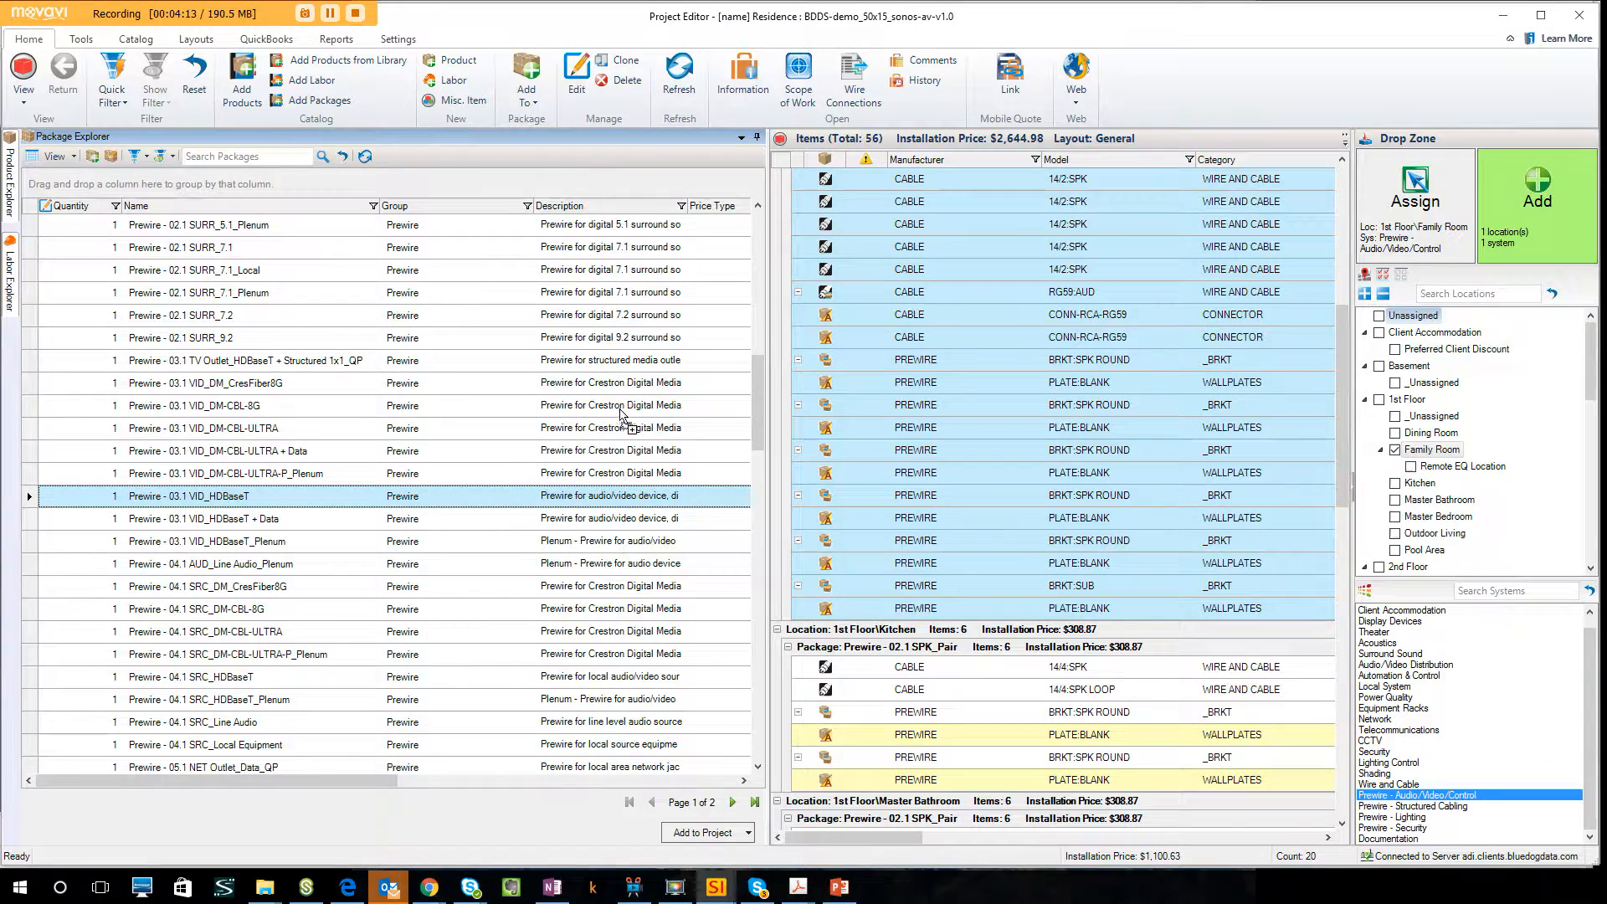
left_click(408, 250)
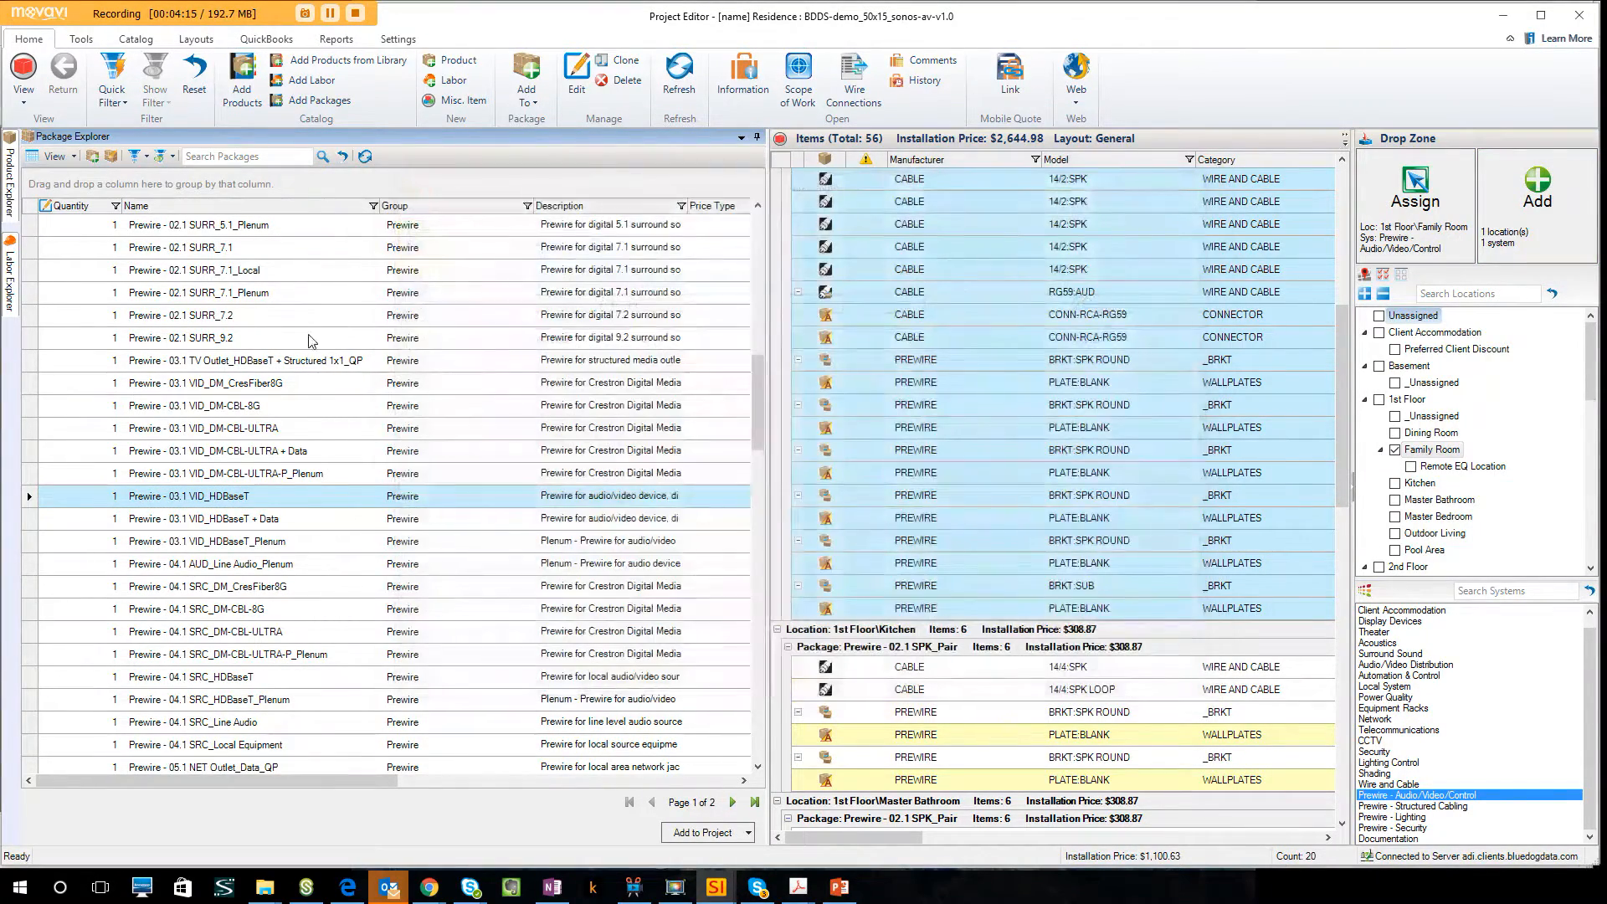
Add the Prewire - 02.1 SPK_Stubout_Landscape package without a location, keeping AVC HE as head end and 150 feet of wire.
left_click(318, 427)
scroll(304, 306, "up", 3)
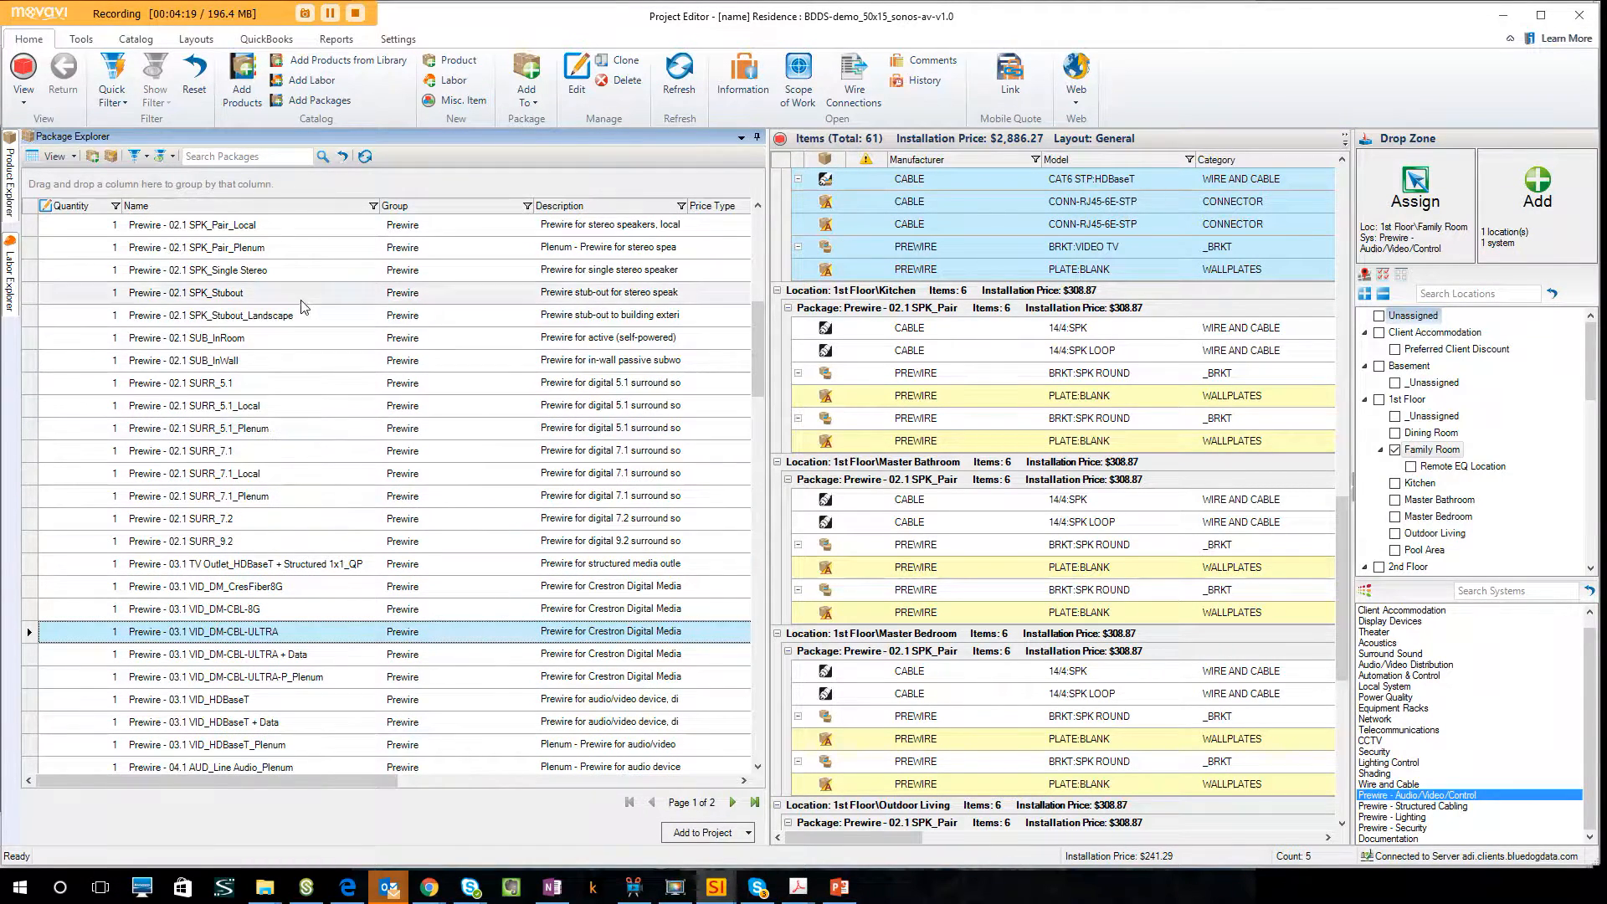
left_click(303, 308)
left_click(1395, 451)
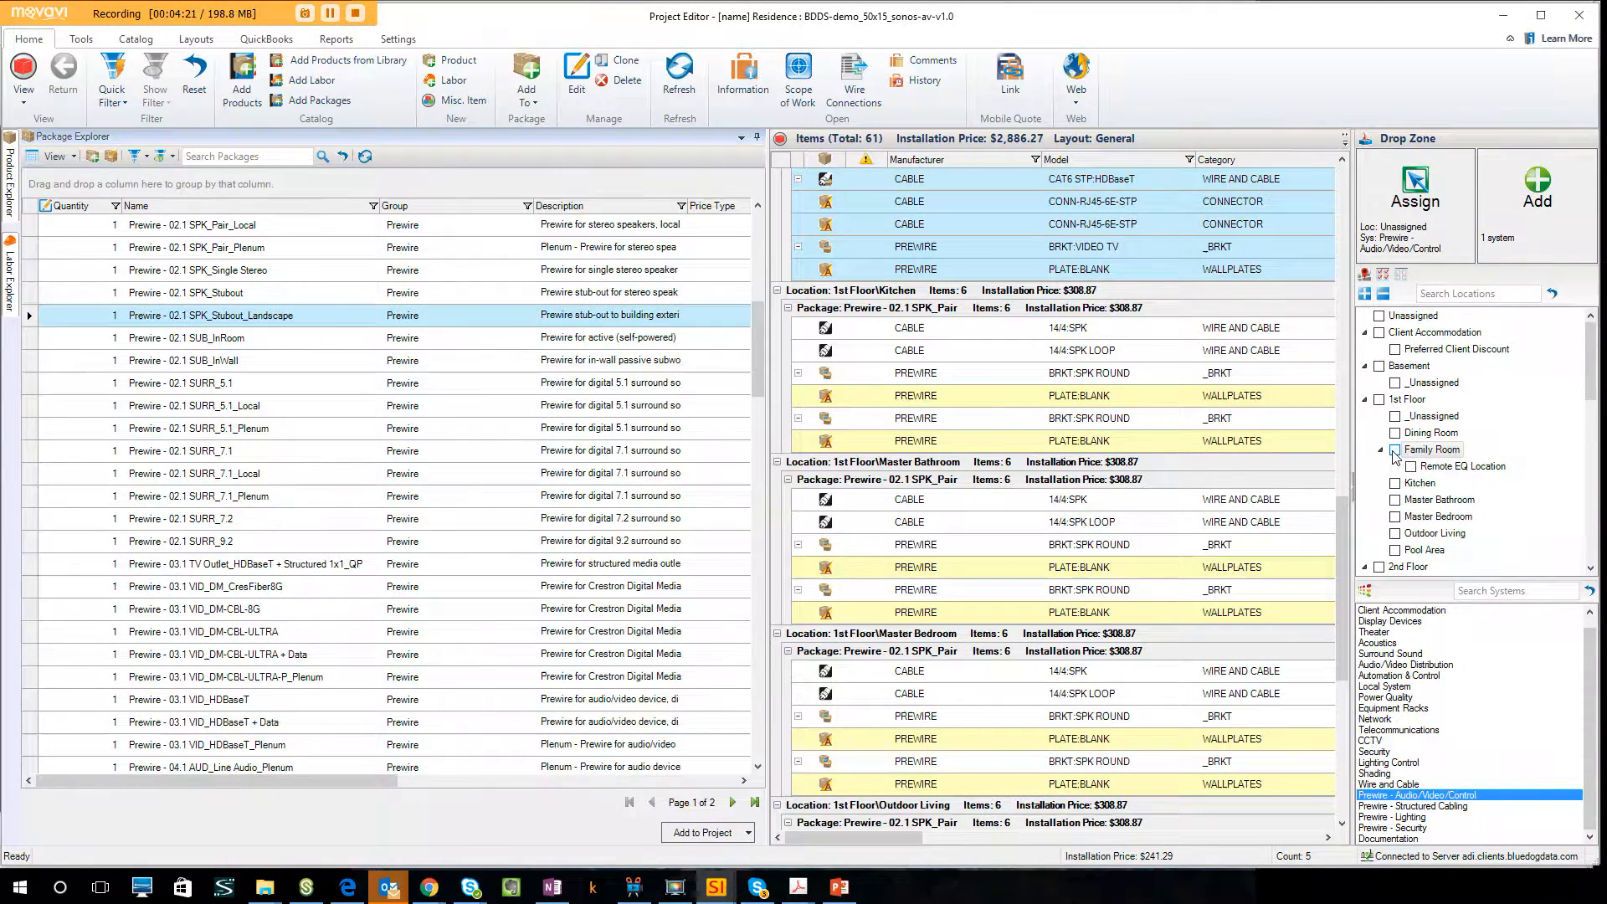
left_click(317, 324)
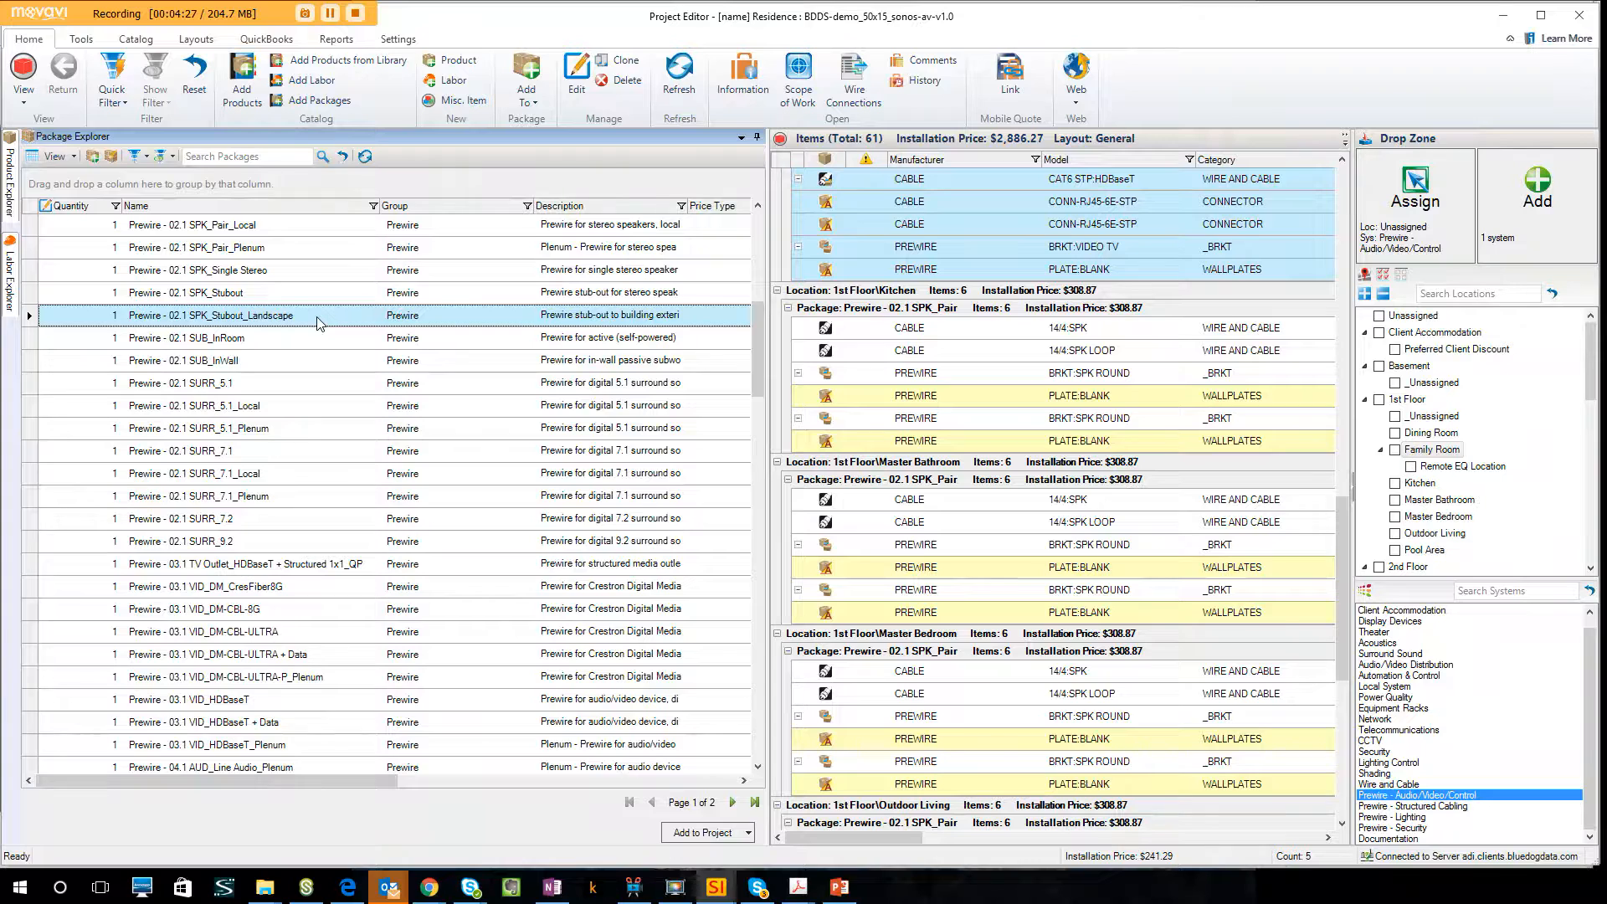
left_click_drag(318, 324, 1528, 228)
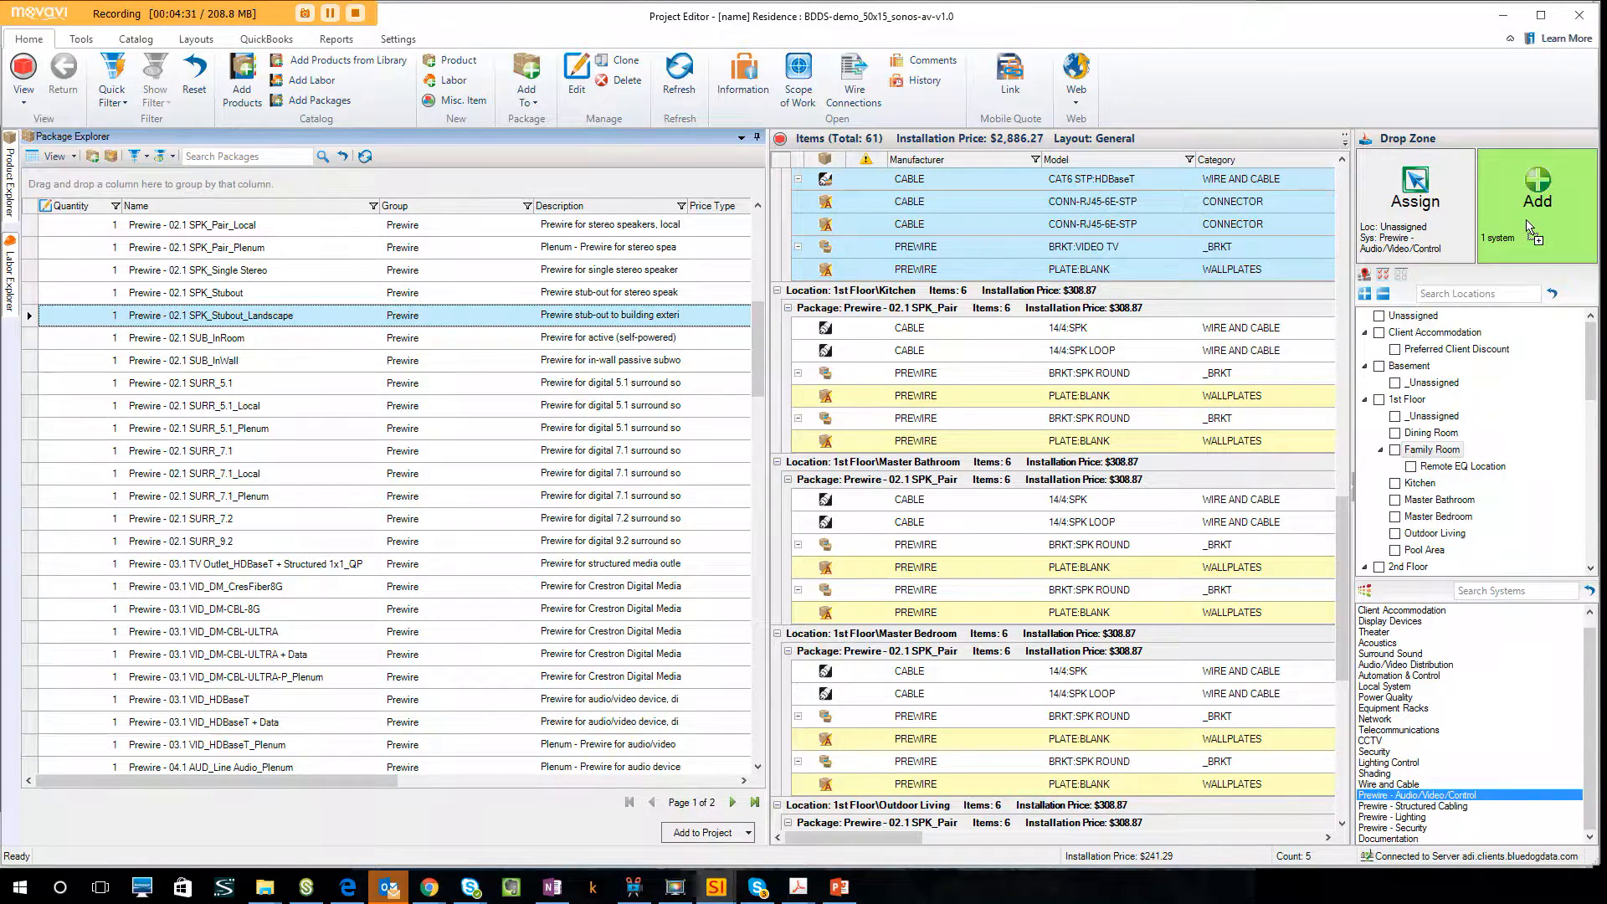
left_click_drag(1529, 228, 646, 603)
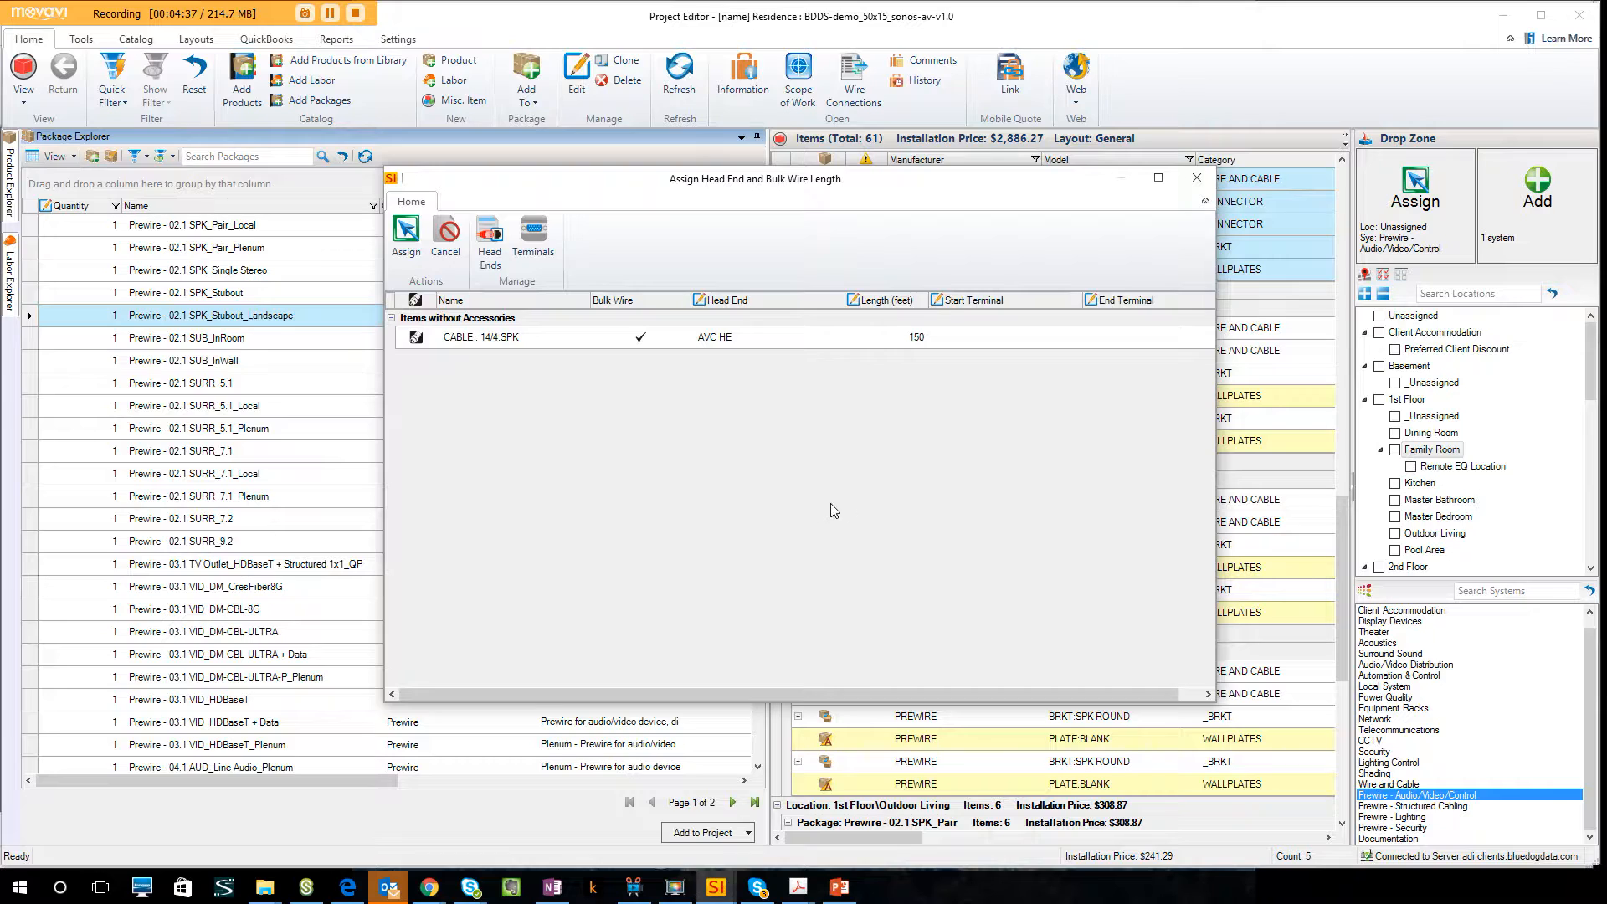
left_click(406, 243)
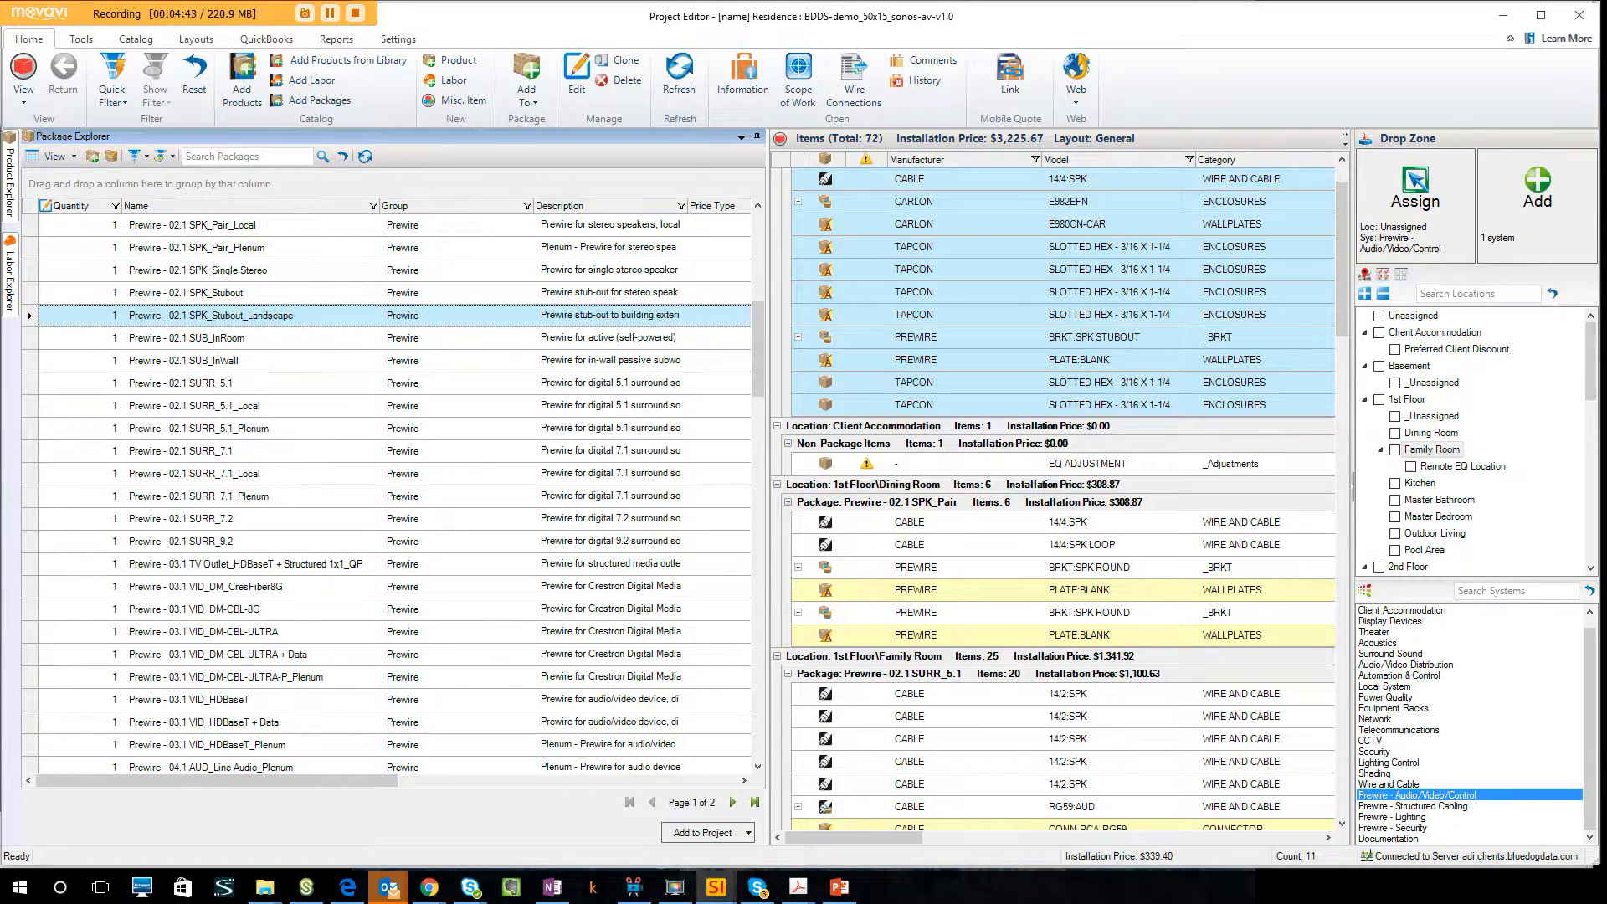
Replace the pinned Package Explorer with a widened, pinned Product Explorer and search the products for leon.
left_click(757, 136)
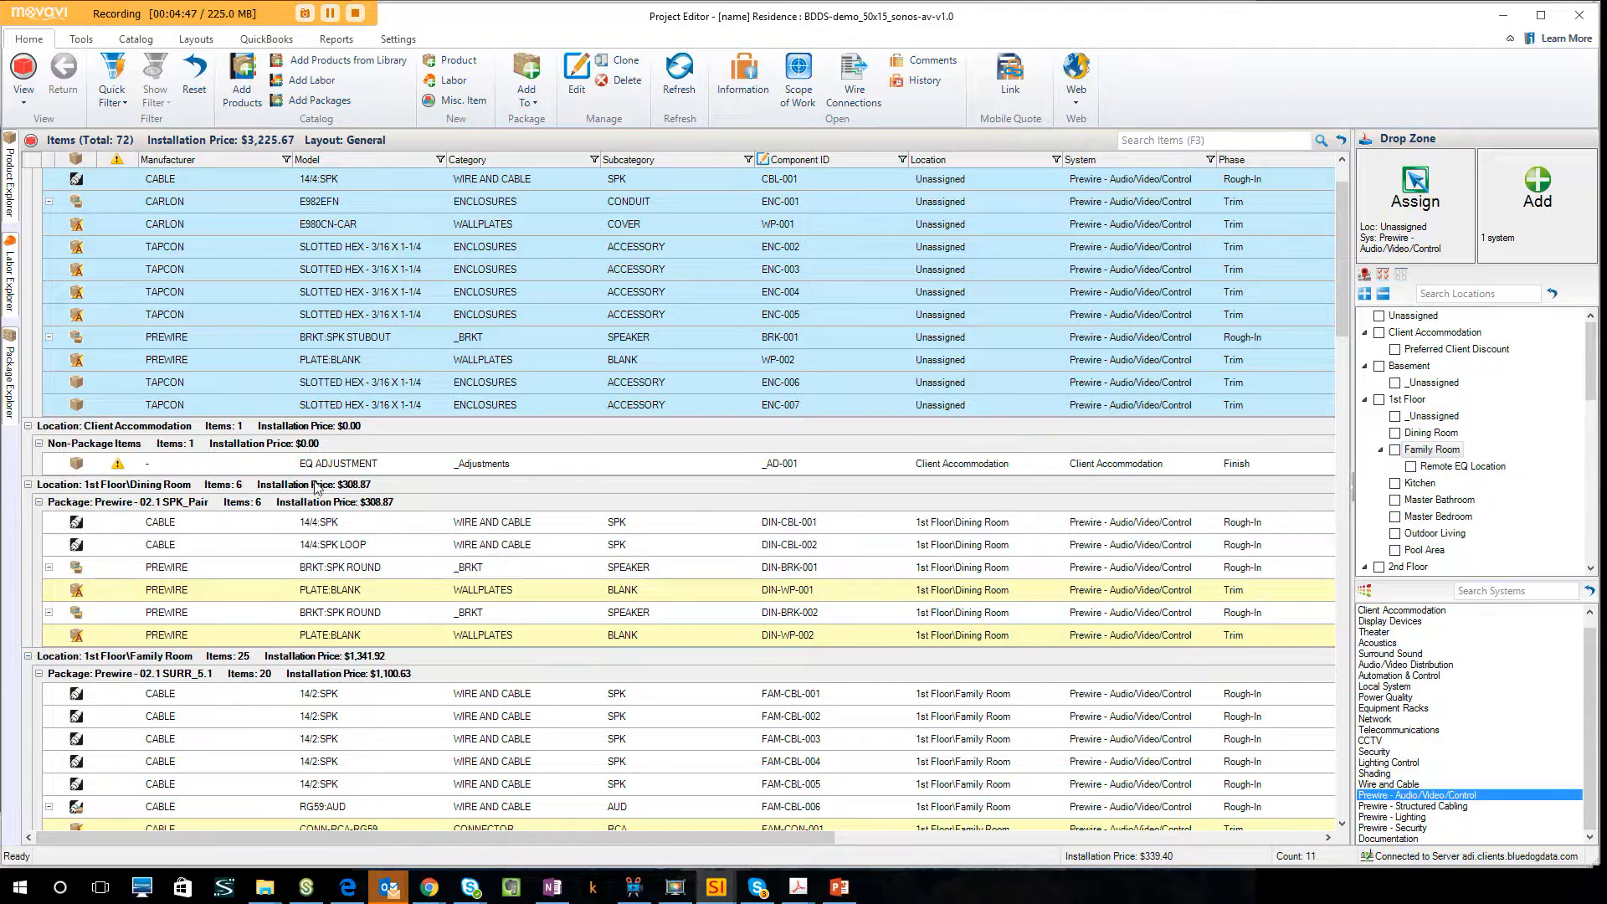
left_click(10, 202)
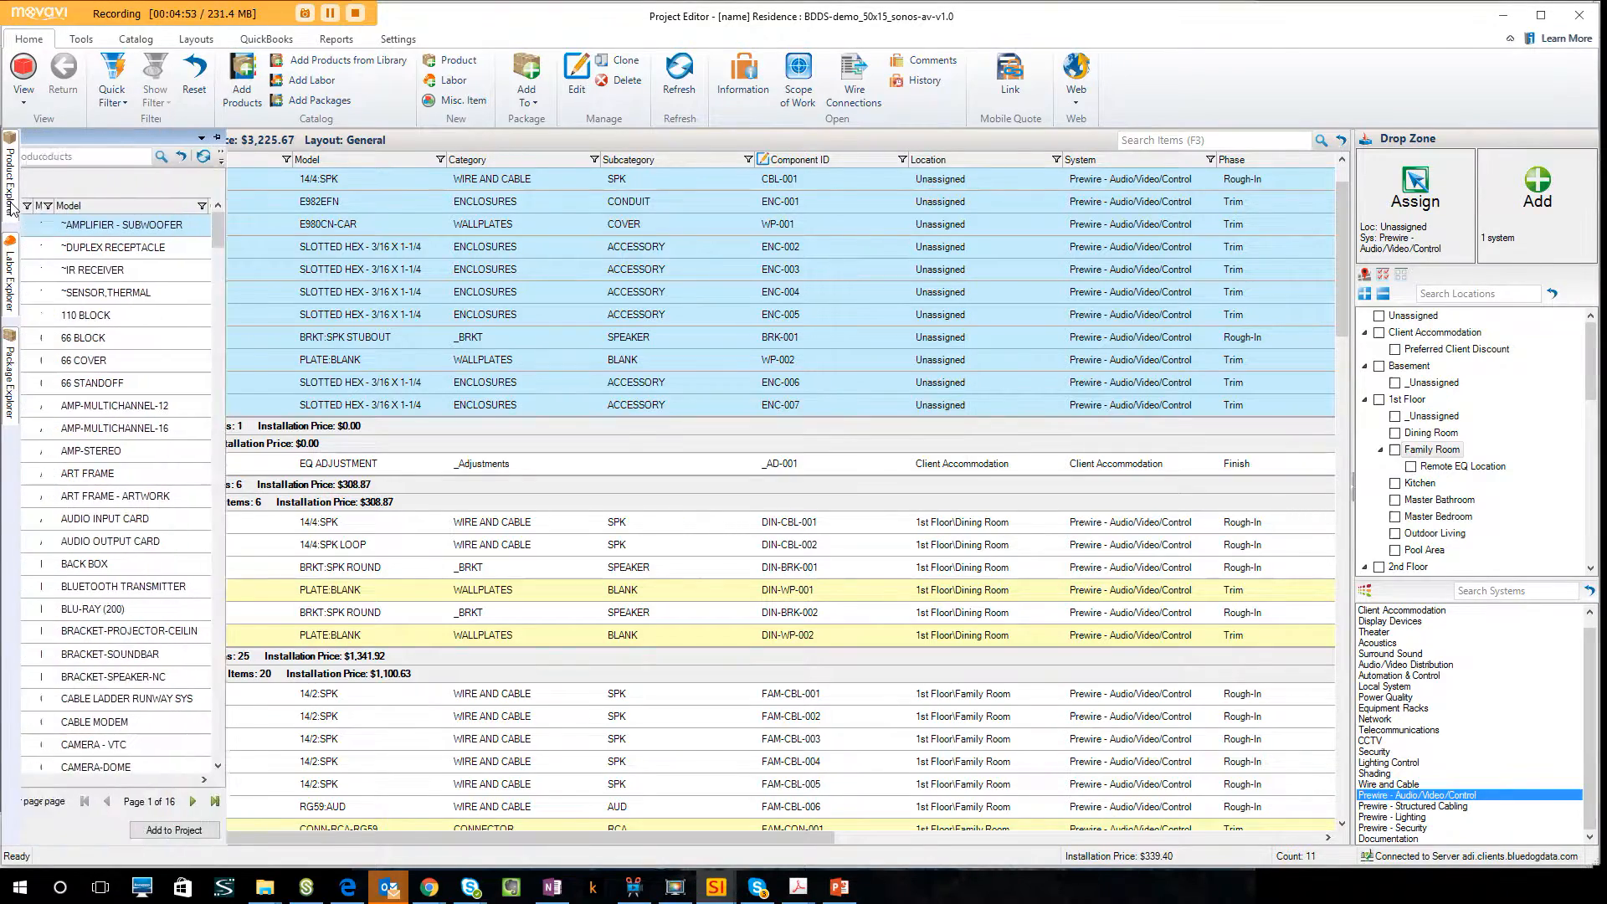
left_click(481, 137)
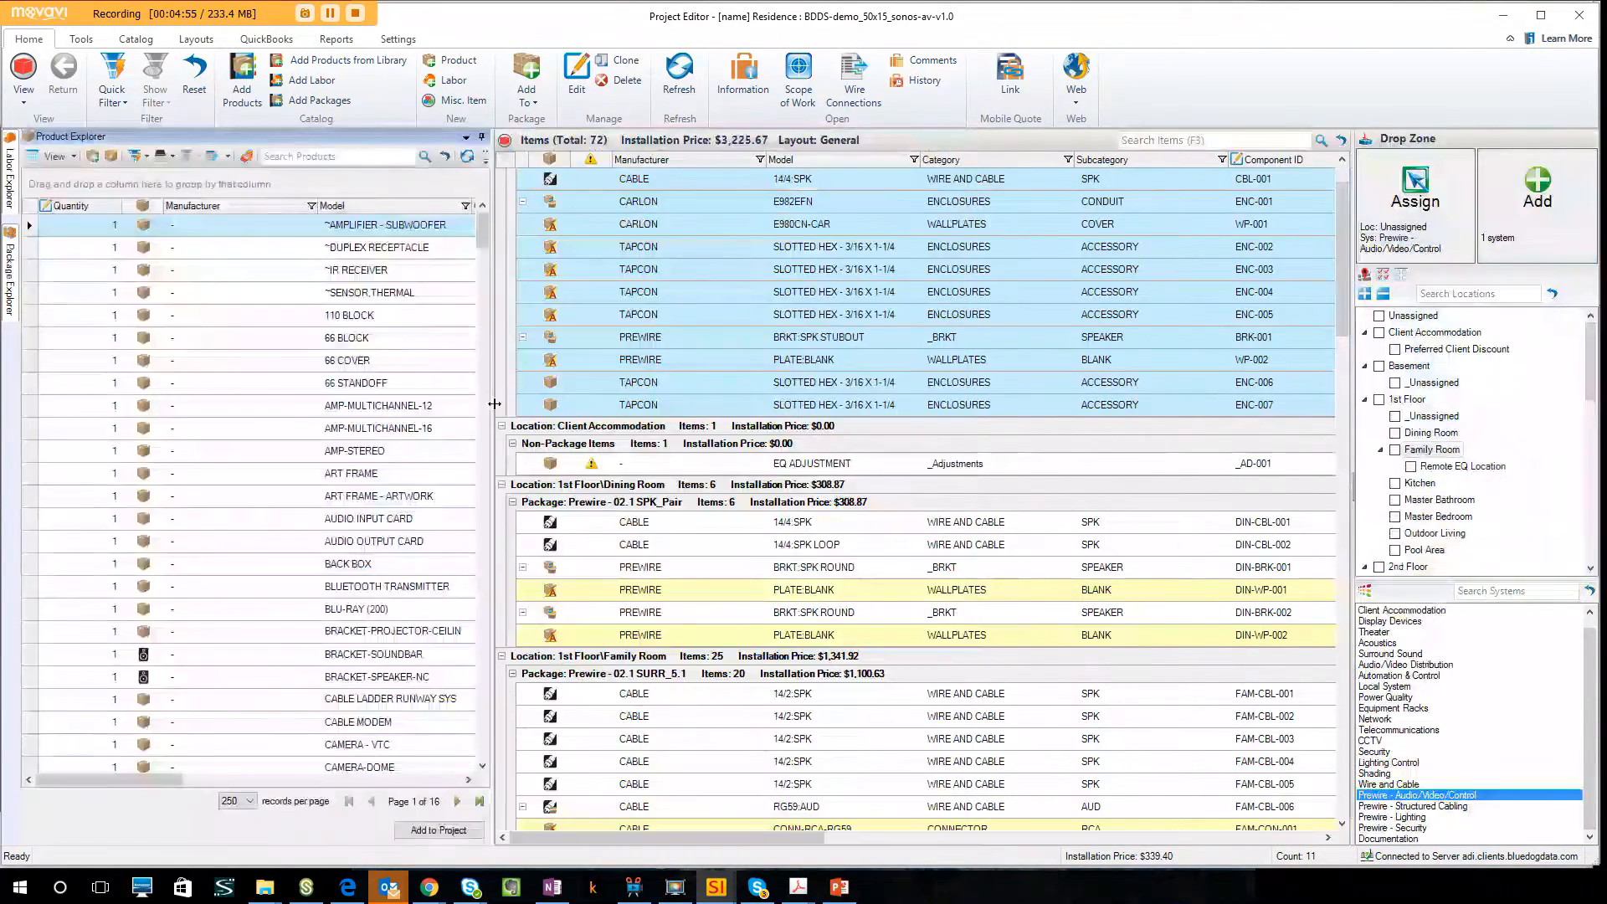
left_click_drag(491, 484, 852, 522)
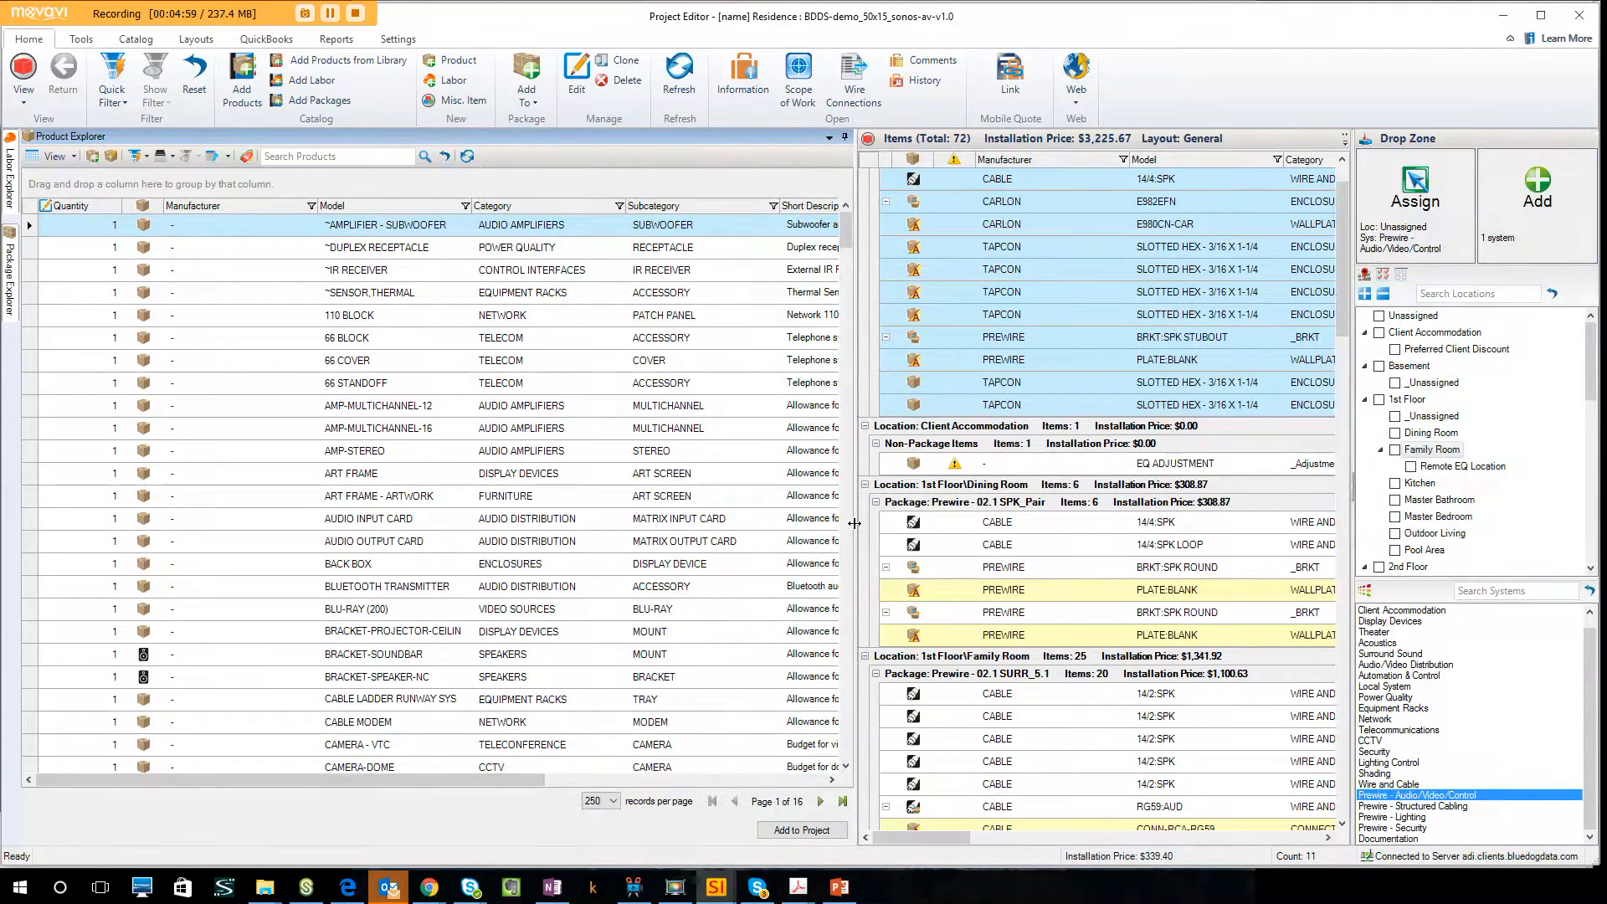
left_click(359, 158)
key("Return")
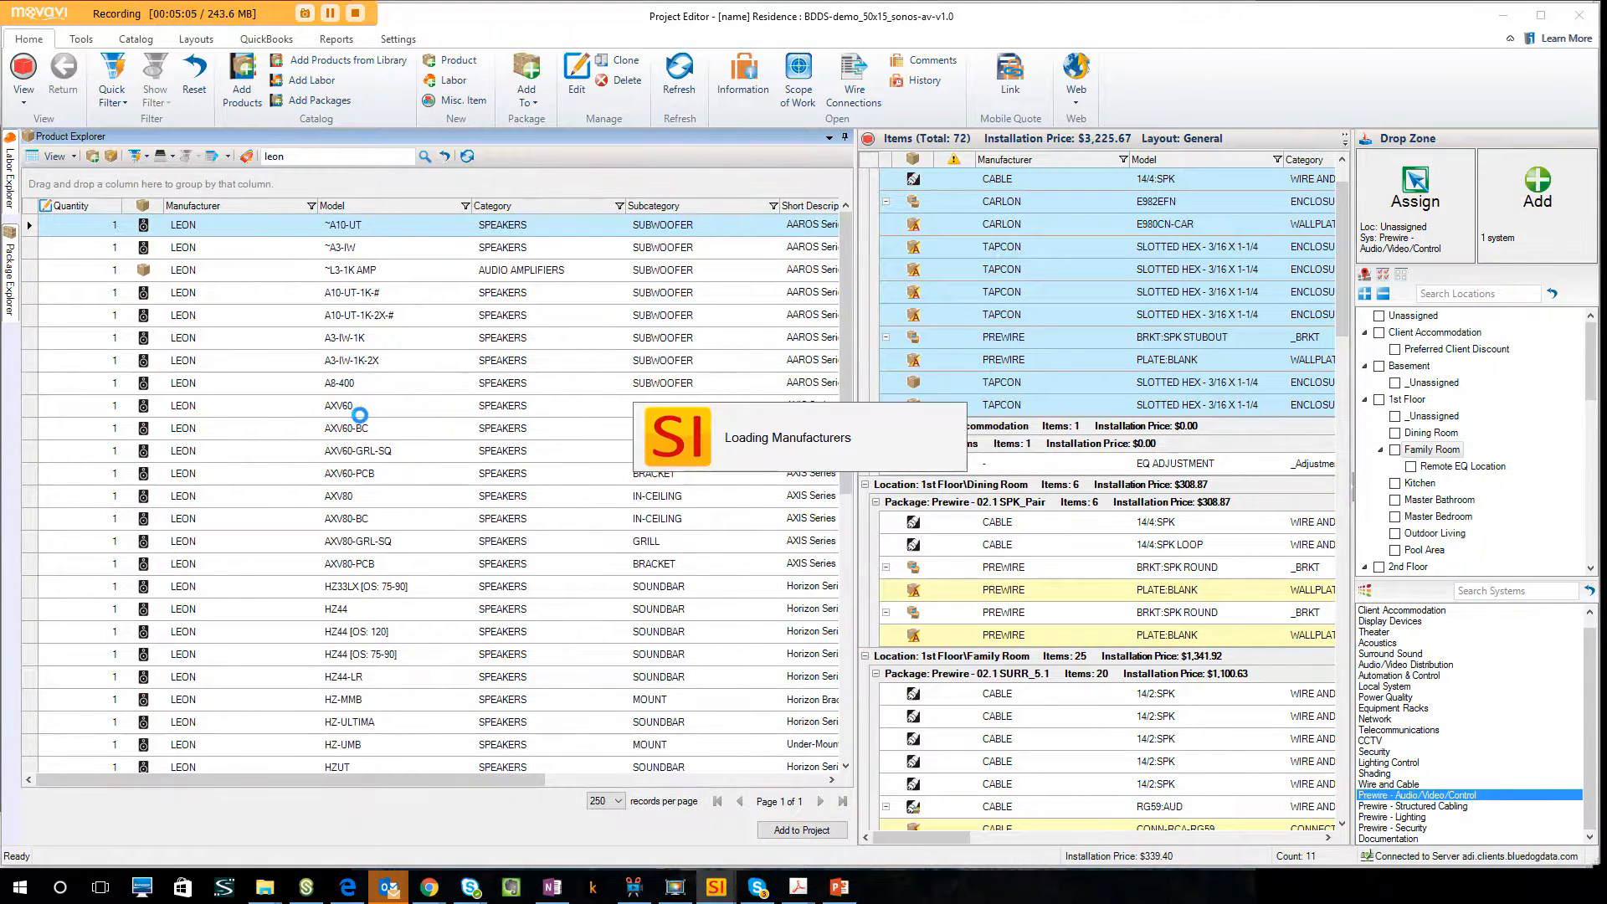
Set the quantity of the Leon AXV60-BC in-ceiling speaker to 2.
left_click(409, 429)
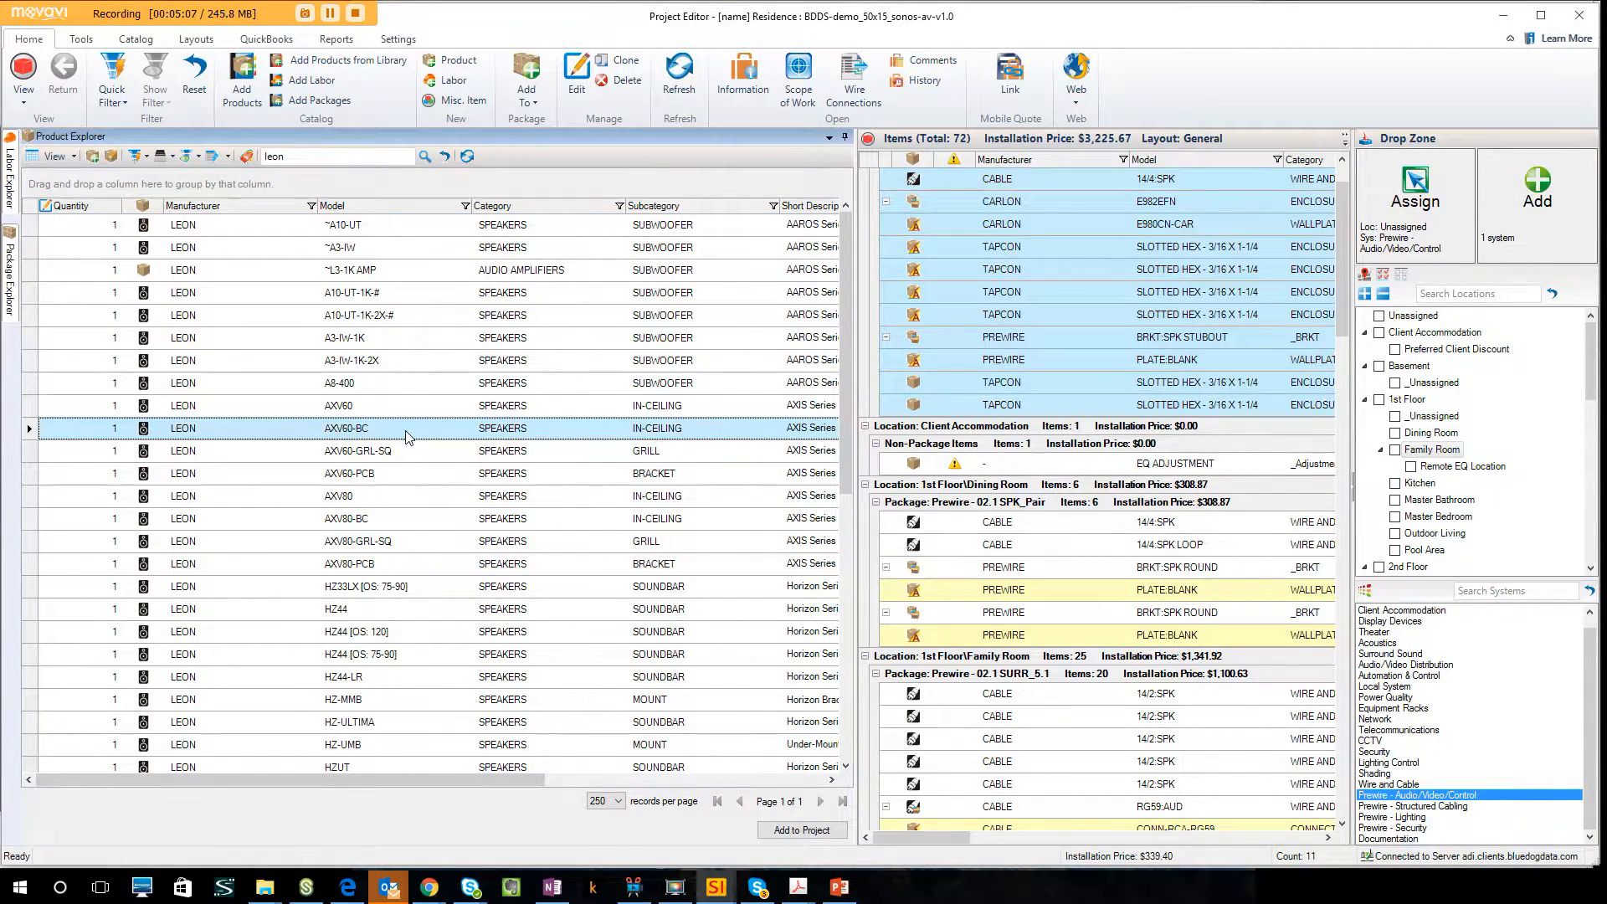
left_click(113, 429)
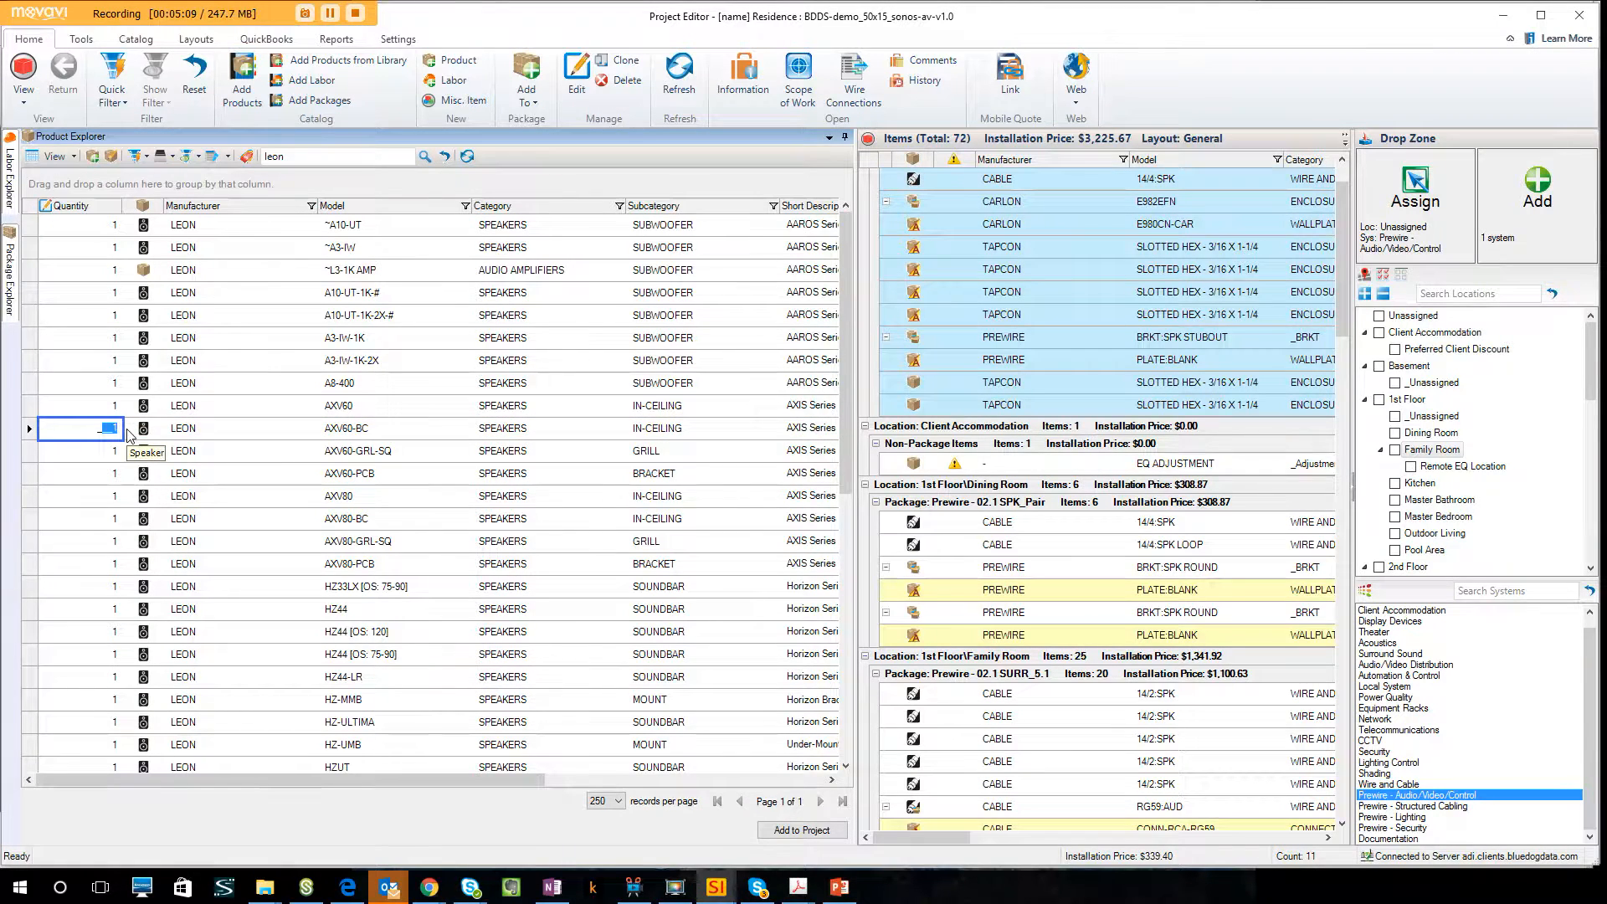
type("2")
left_click(416, 438)
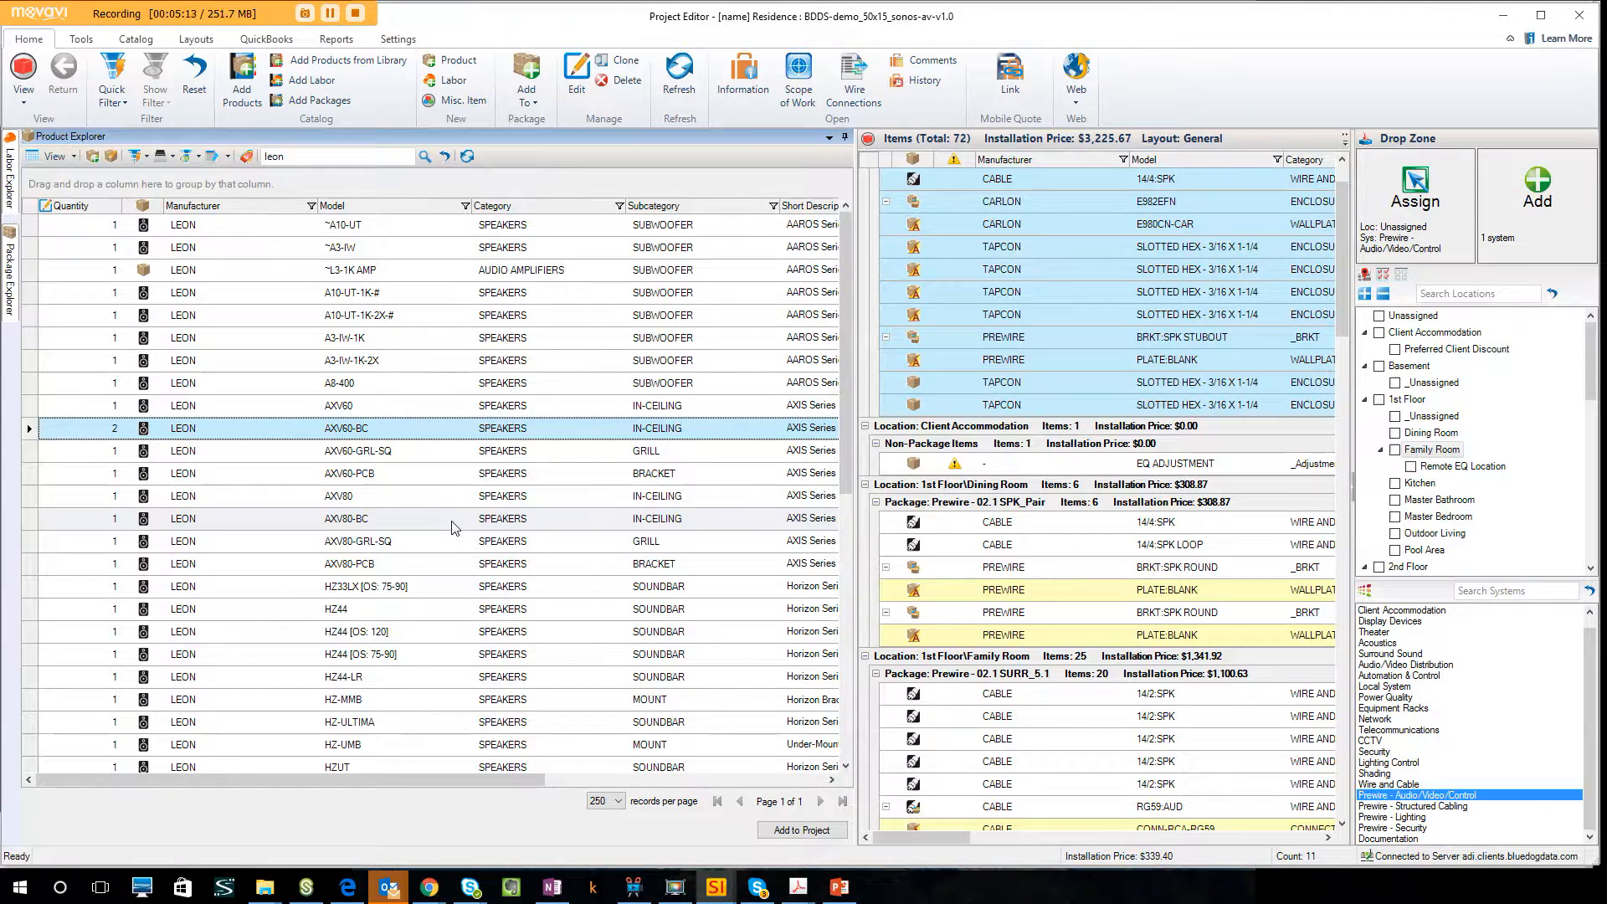
left_click(406, 343, "ctrl")
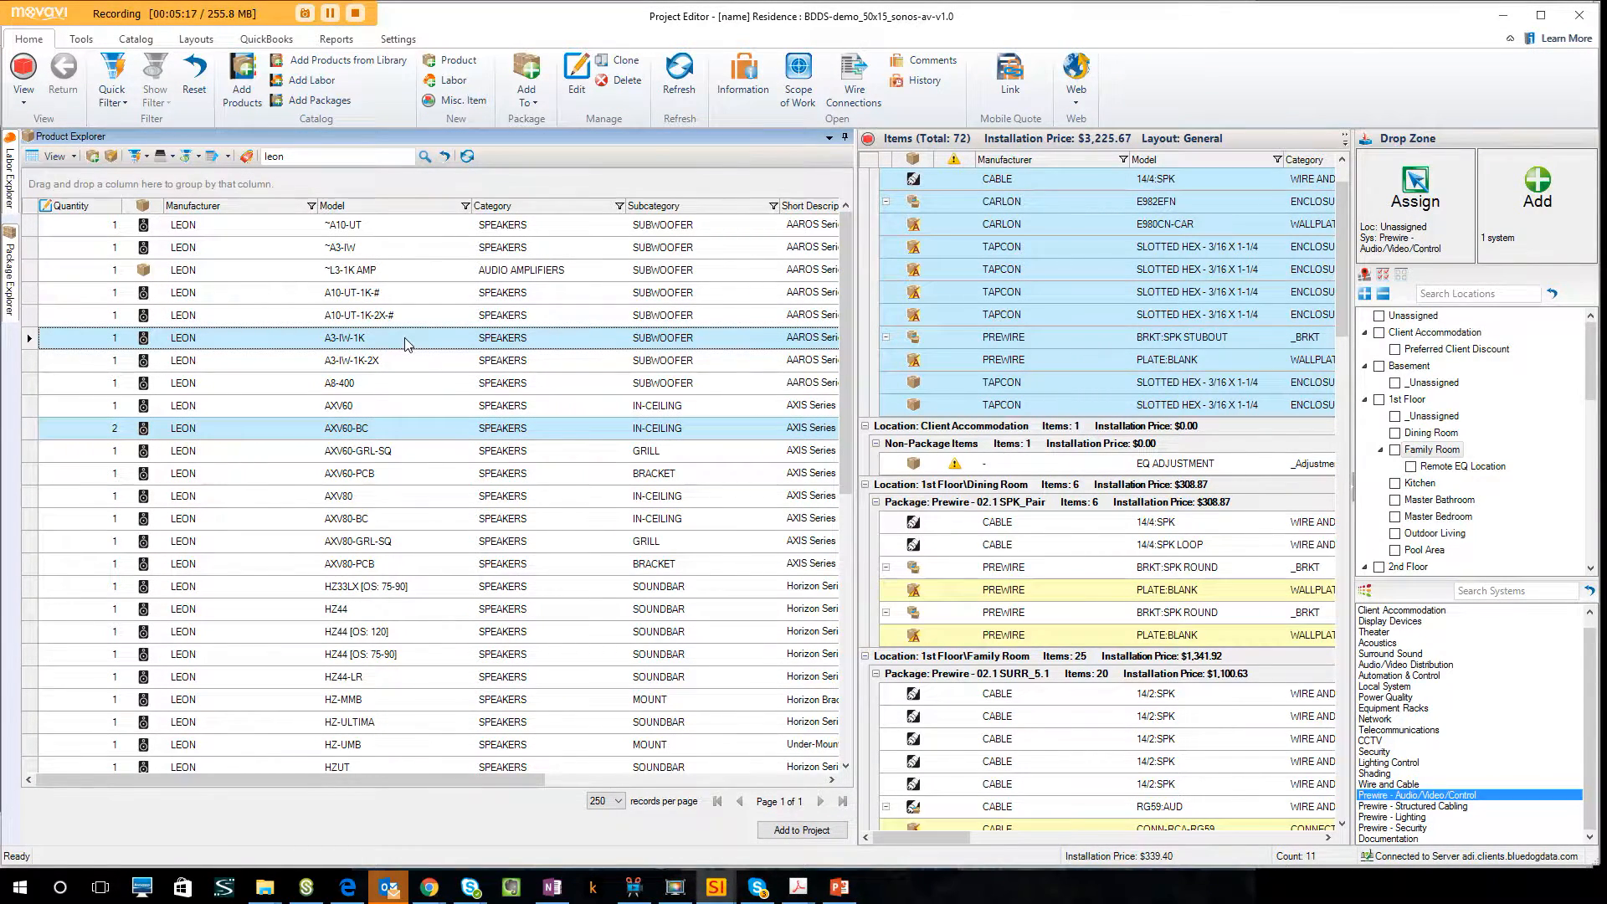
left_click(379, 613, "ctrl")
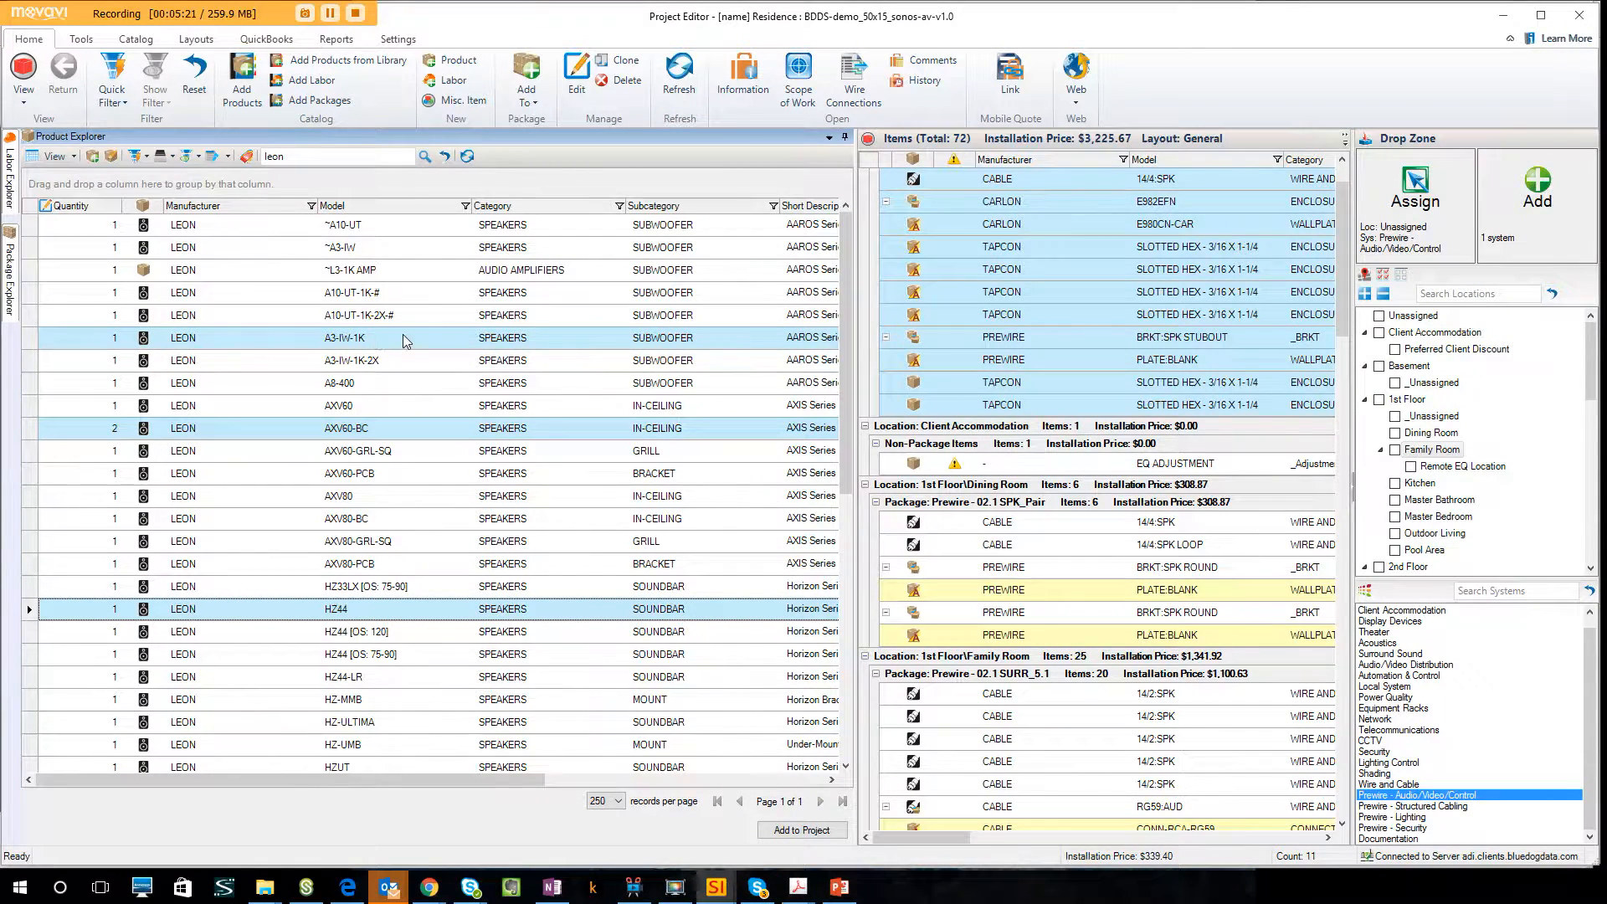
left_click(381, 342)
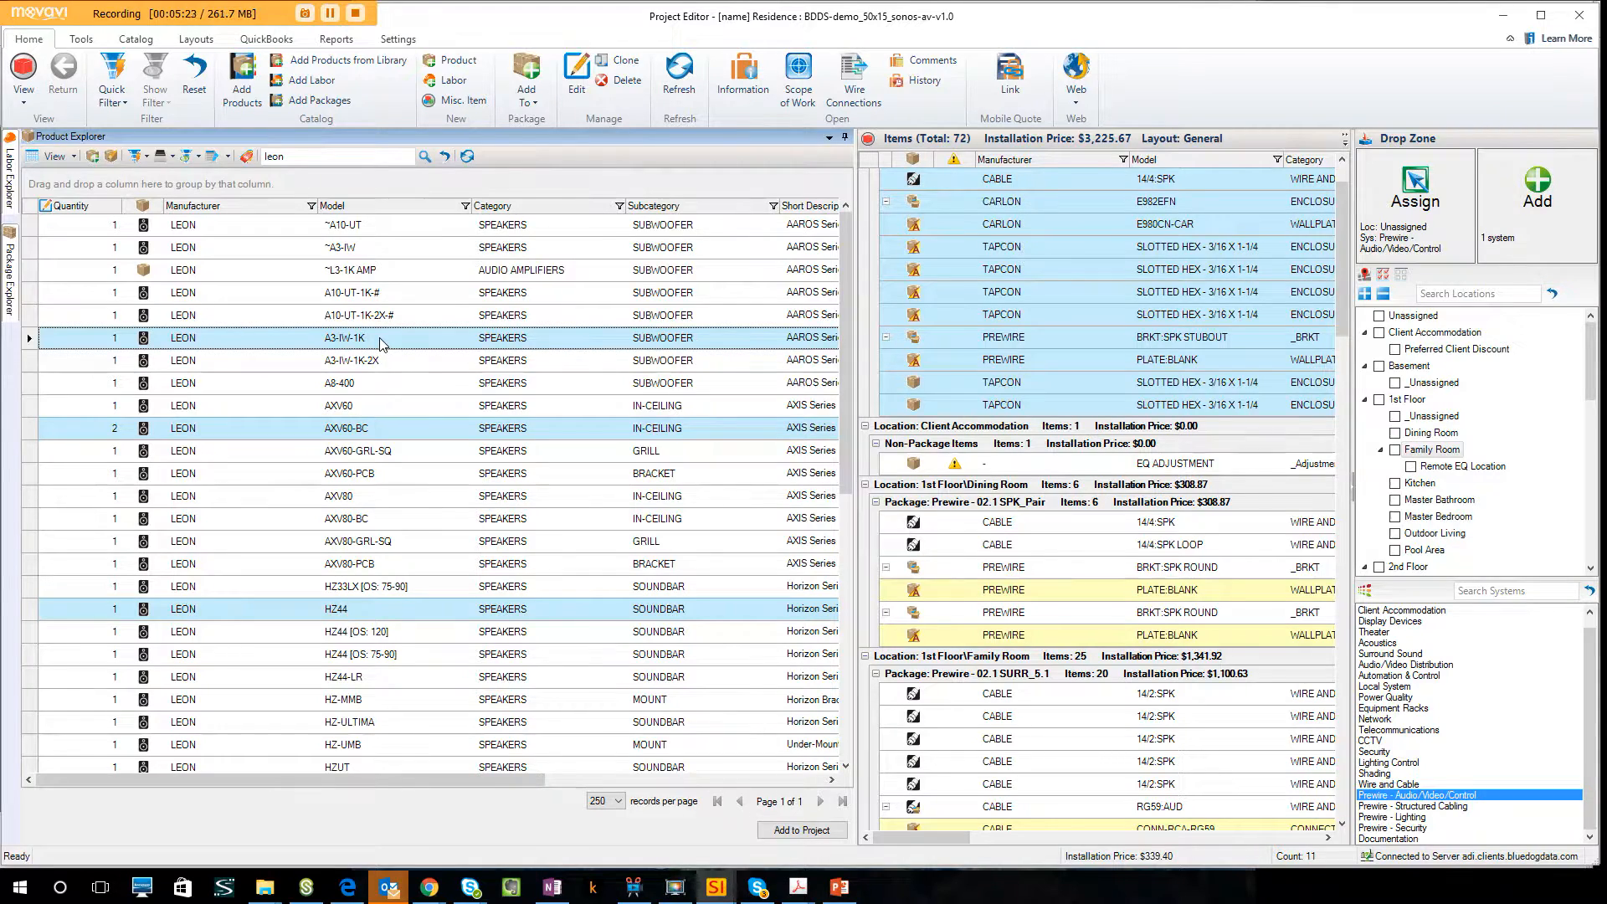
Add the Leon A3-IW-1K, AXV60-BC and HZ44 speakers to the Family Room under the Surround Sound system, keeping the default accessories.
left_click(381, 343)
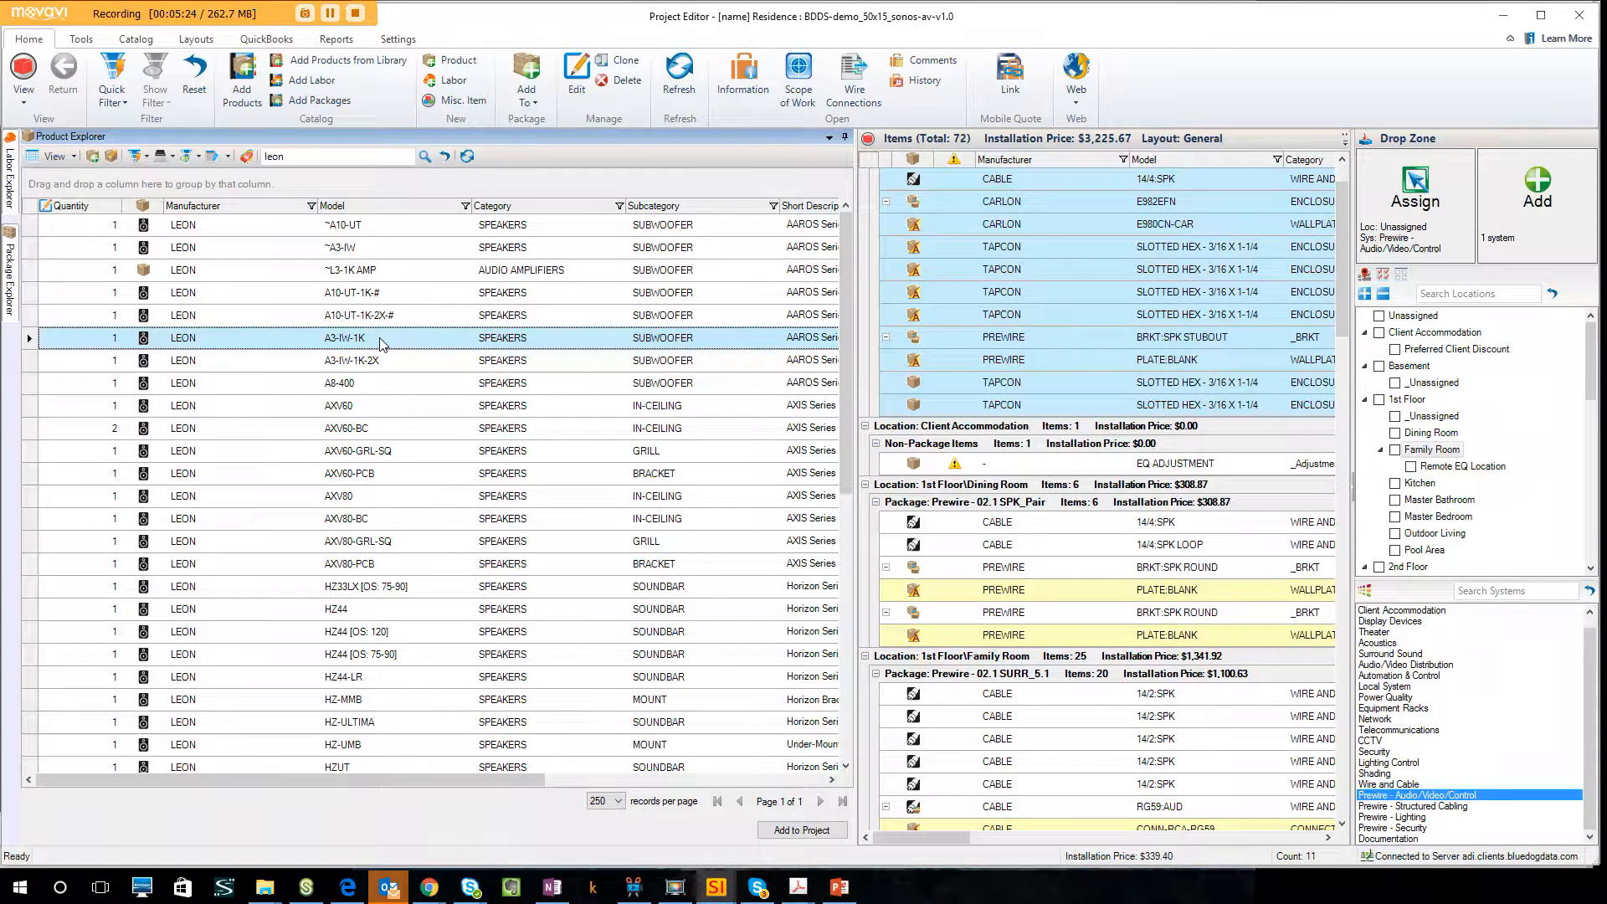
left_click(1395, 450)
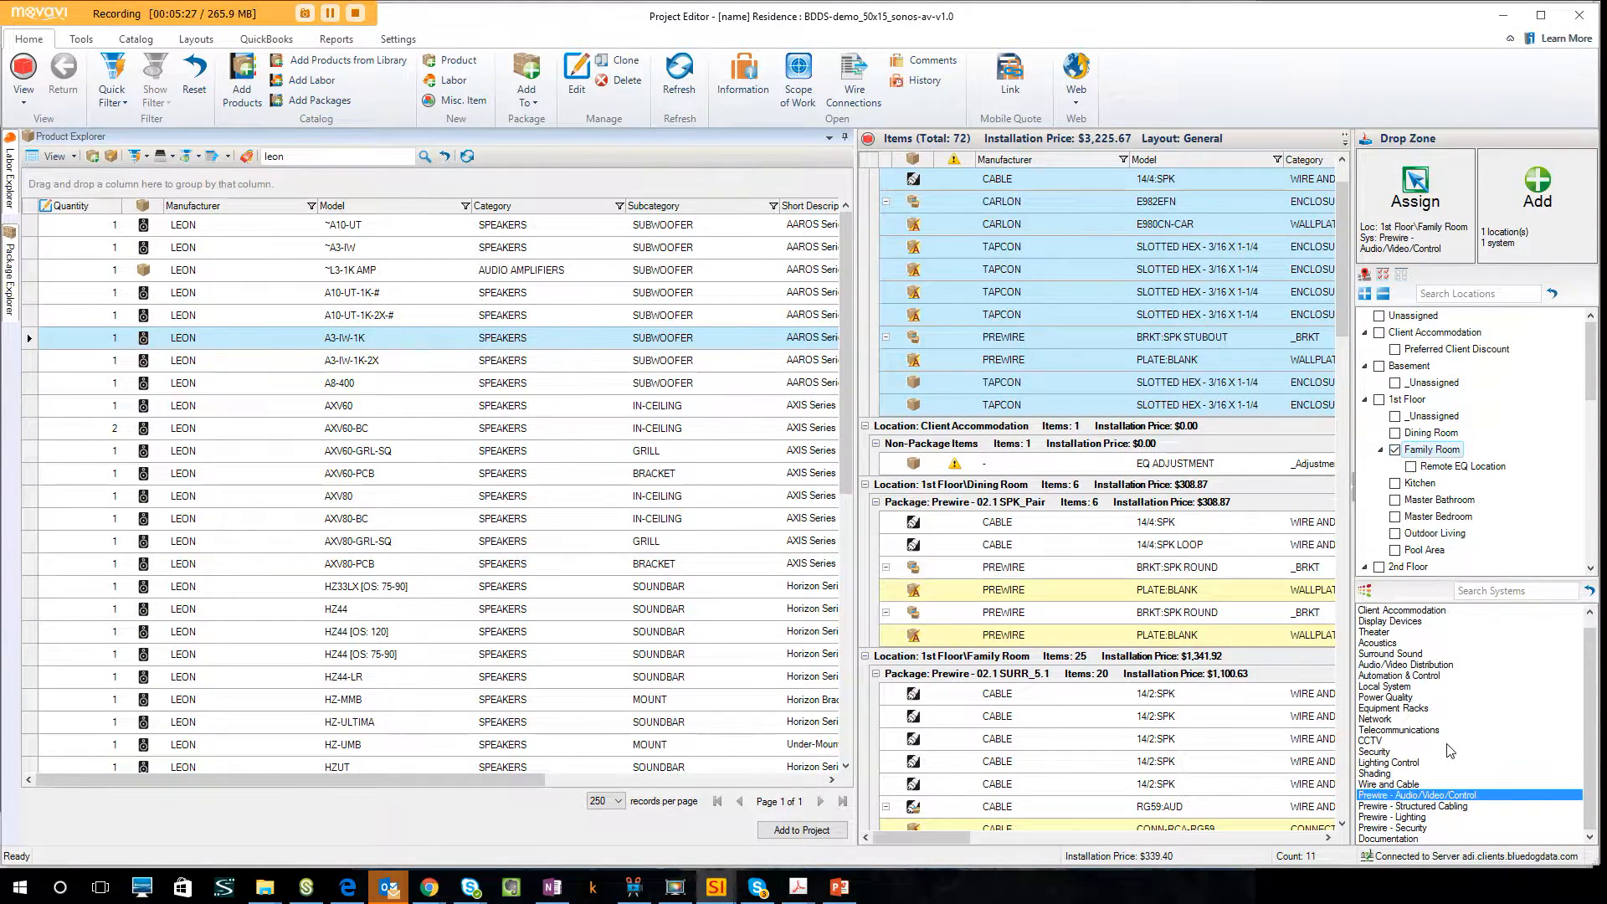
left_click(1407, 653)
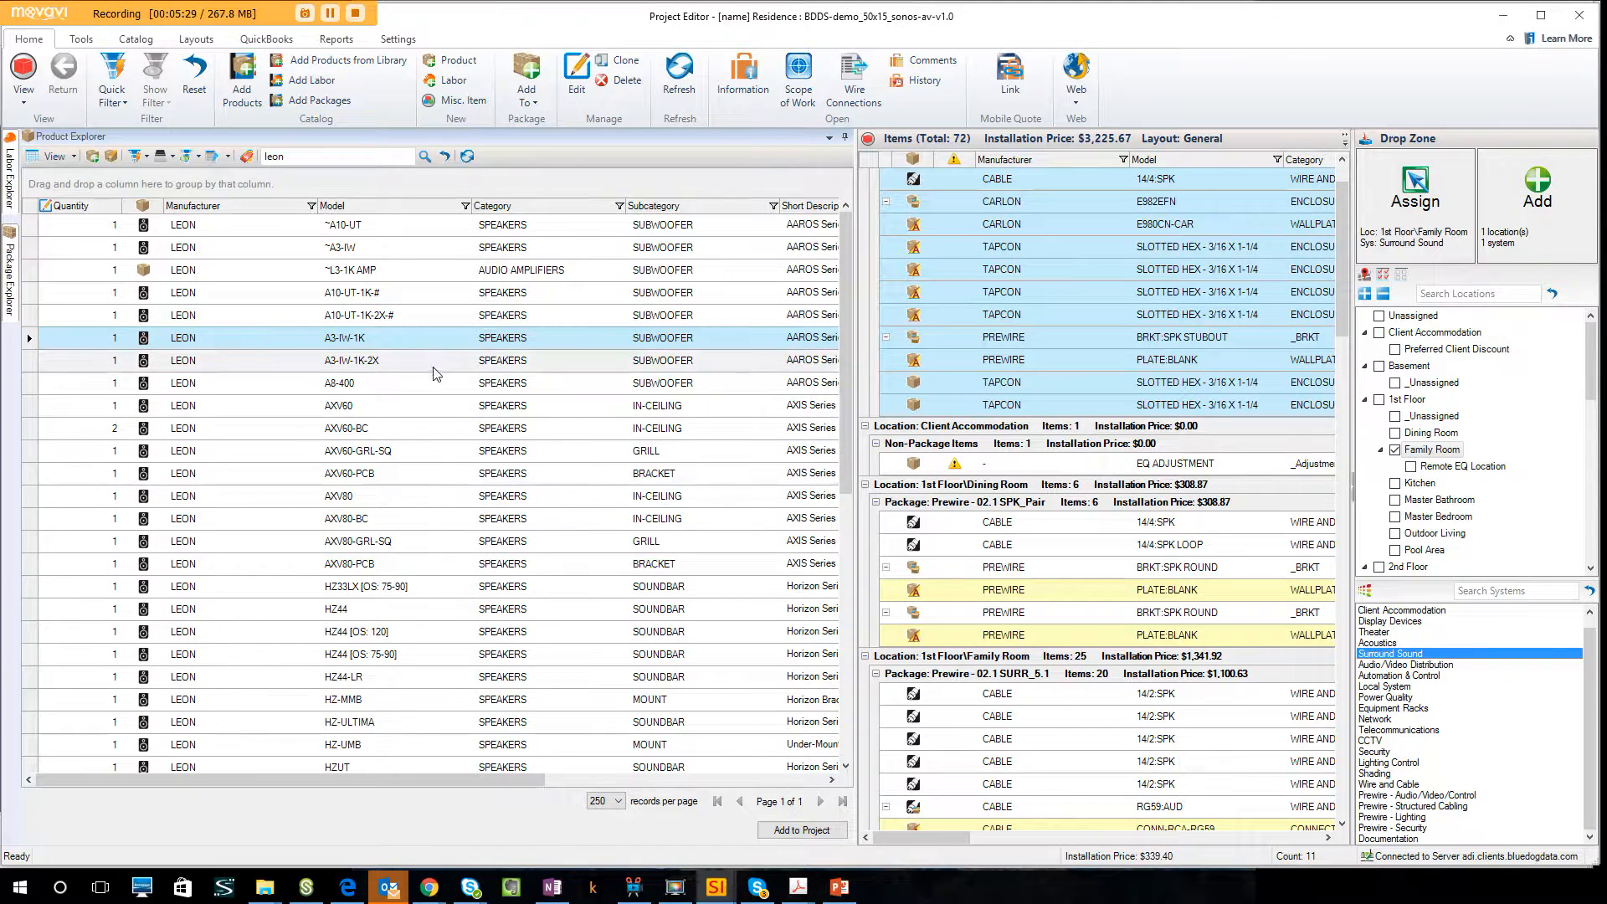
left_click(402, 430, "ctrl")
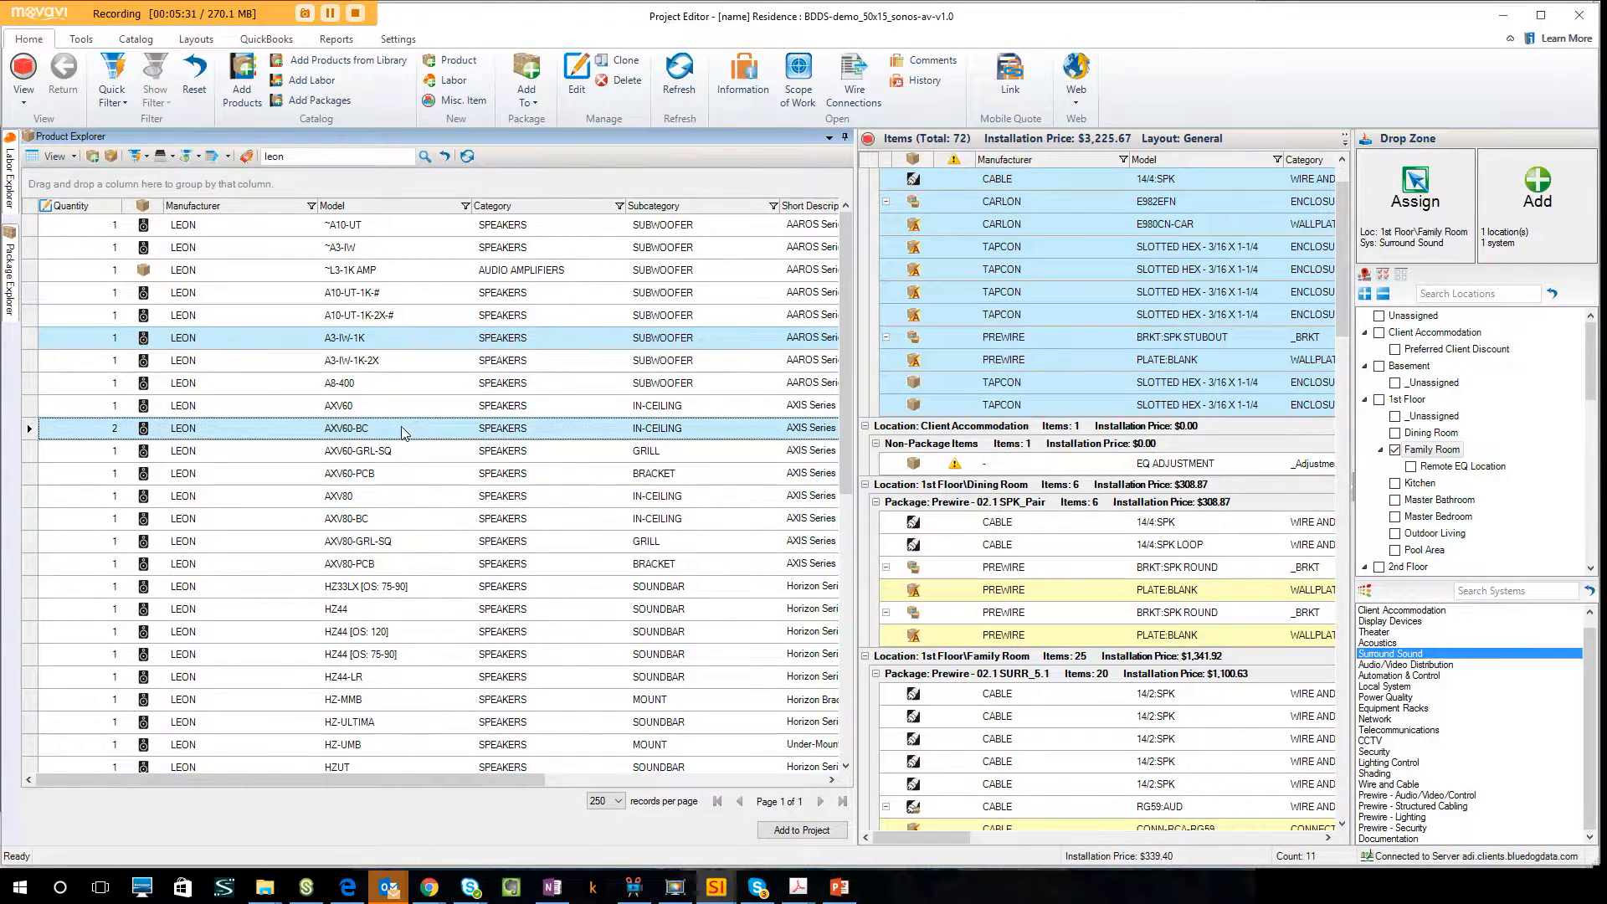
left_click(376, 609, "ctrl")
left_click_drag(408, 338, 1528, 234)
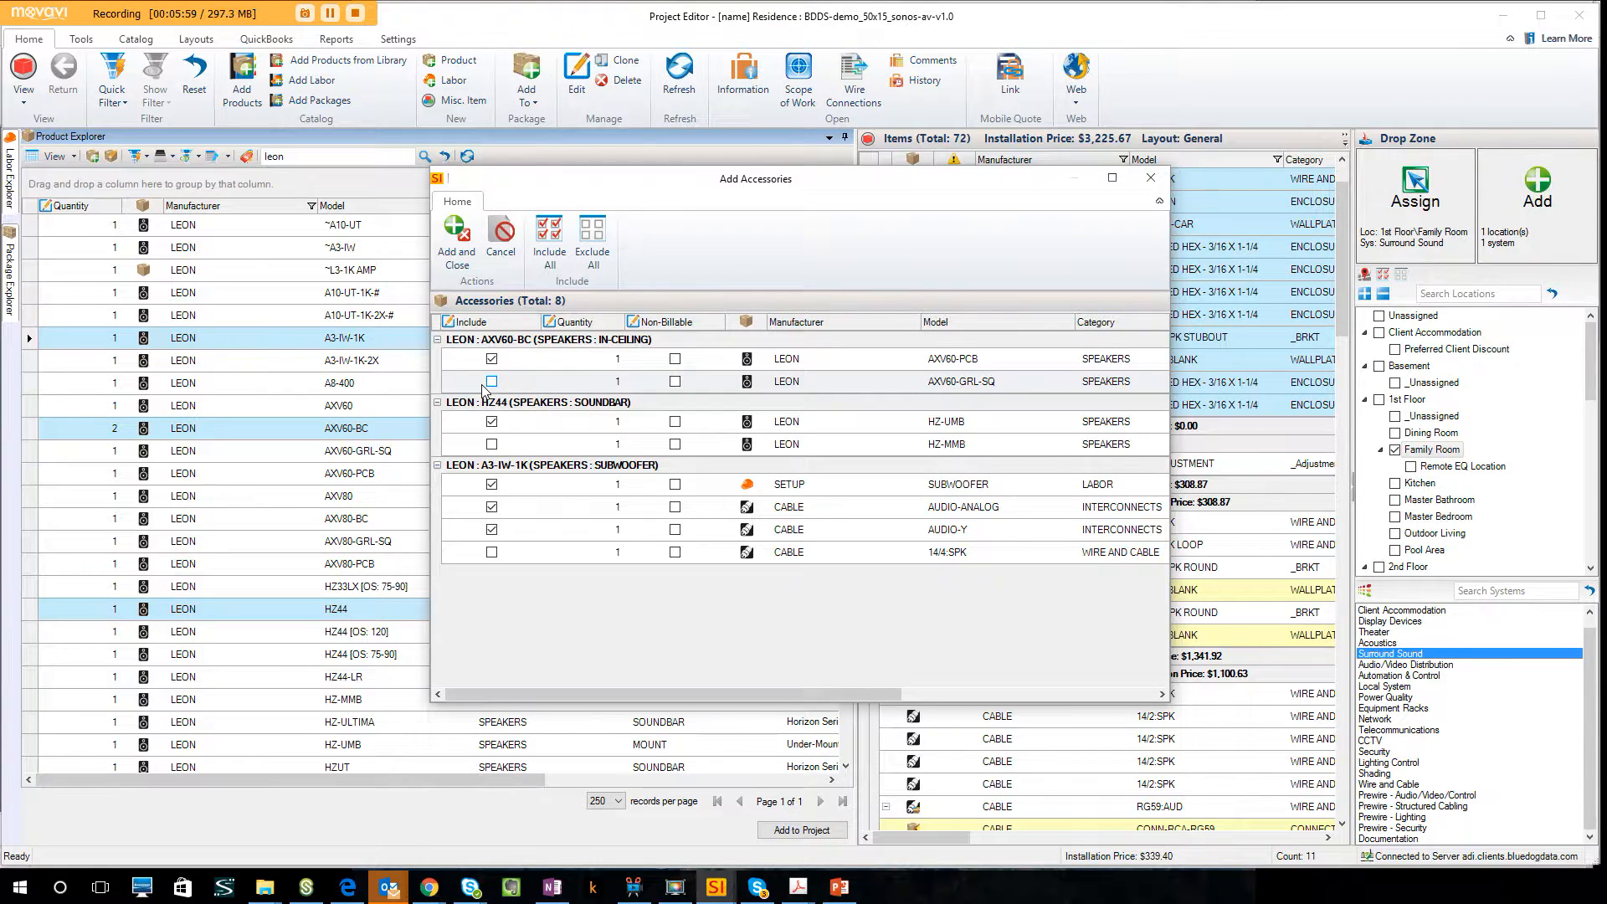
left_click(465, 265)
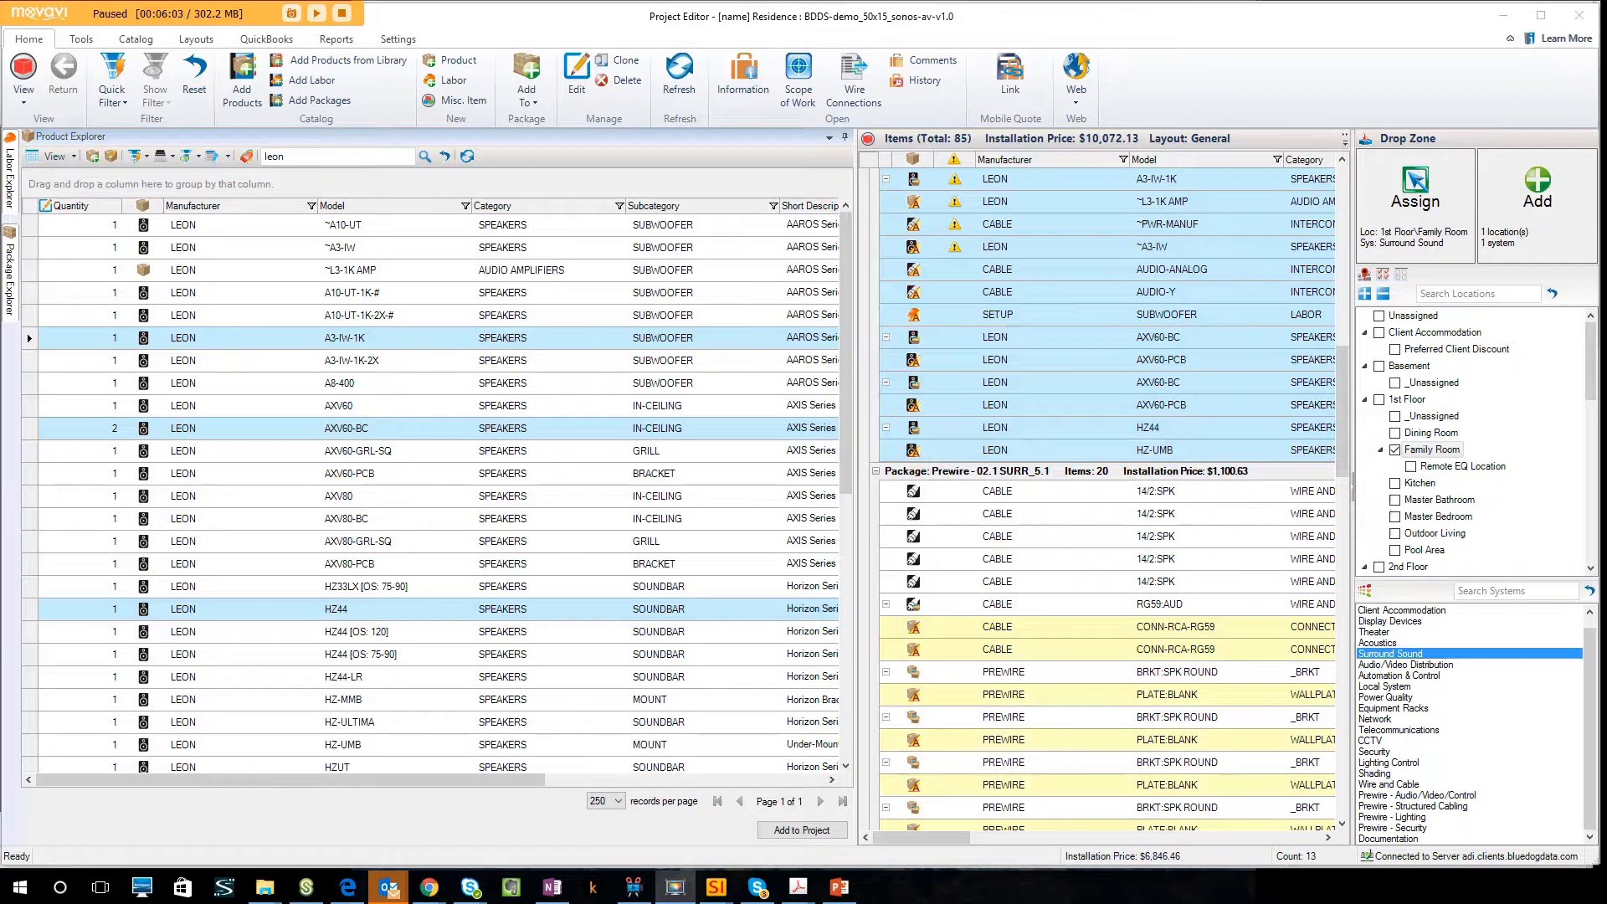
Make Remote EQ Location the only target location and search the products for sony.
left_click(1394, 451)
left_click(1412, 466)
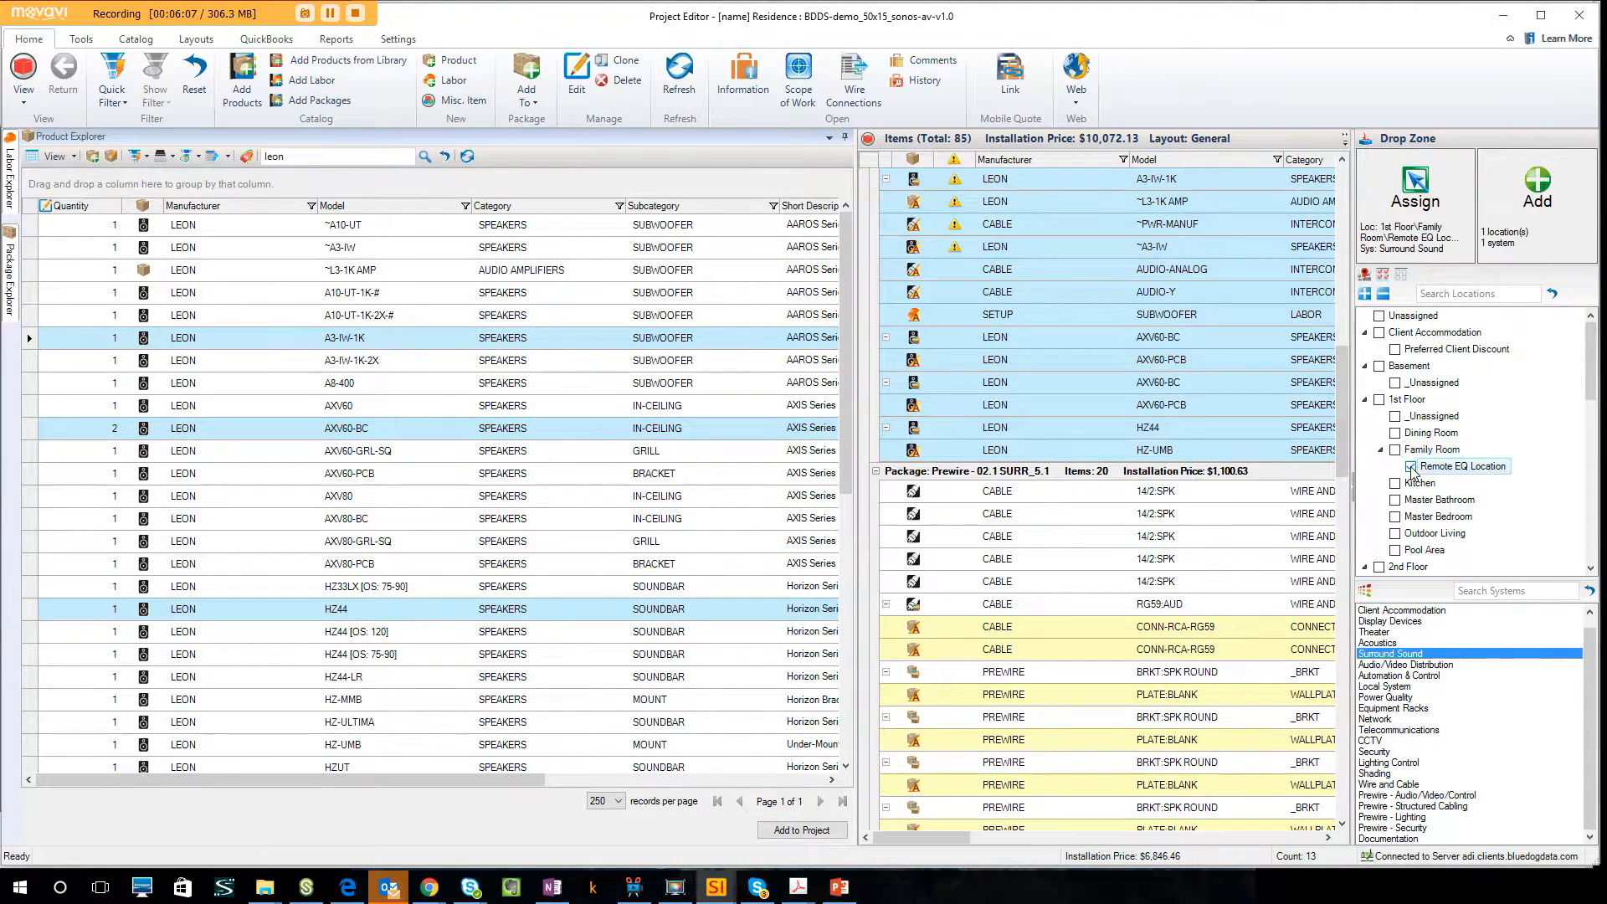
left_click(296, 156)
double_click(291, 154)
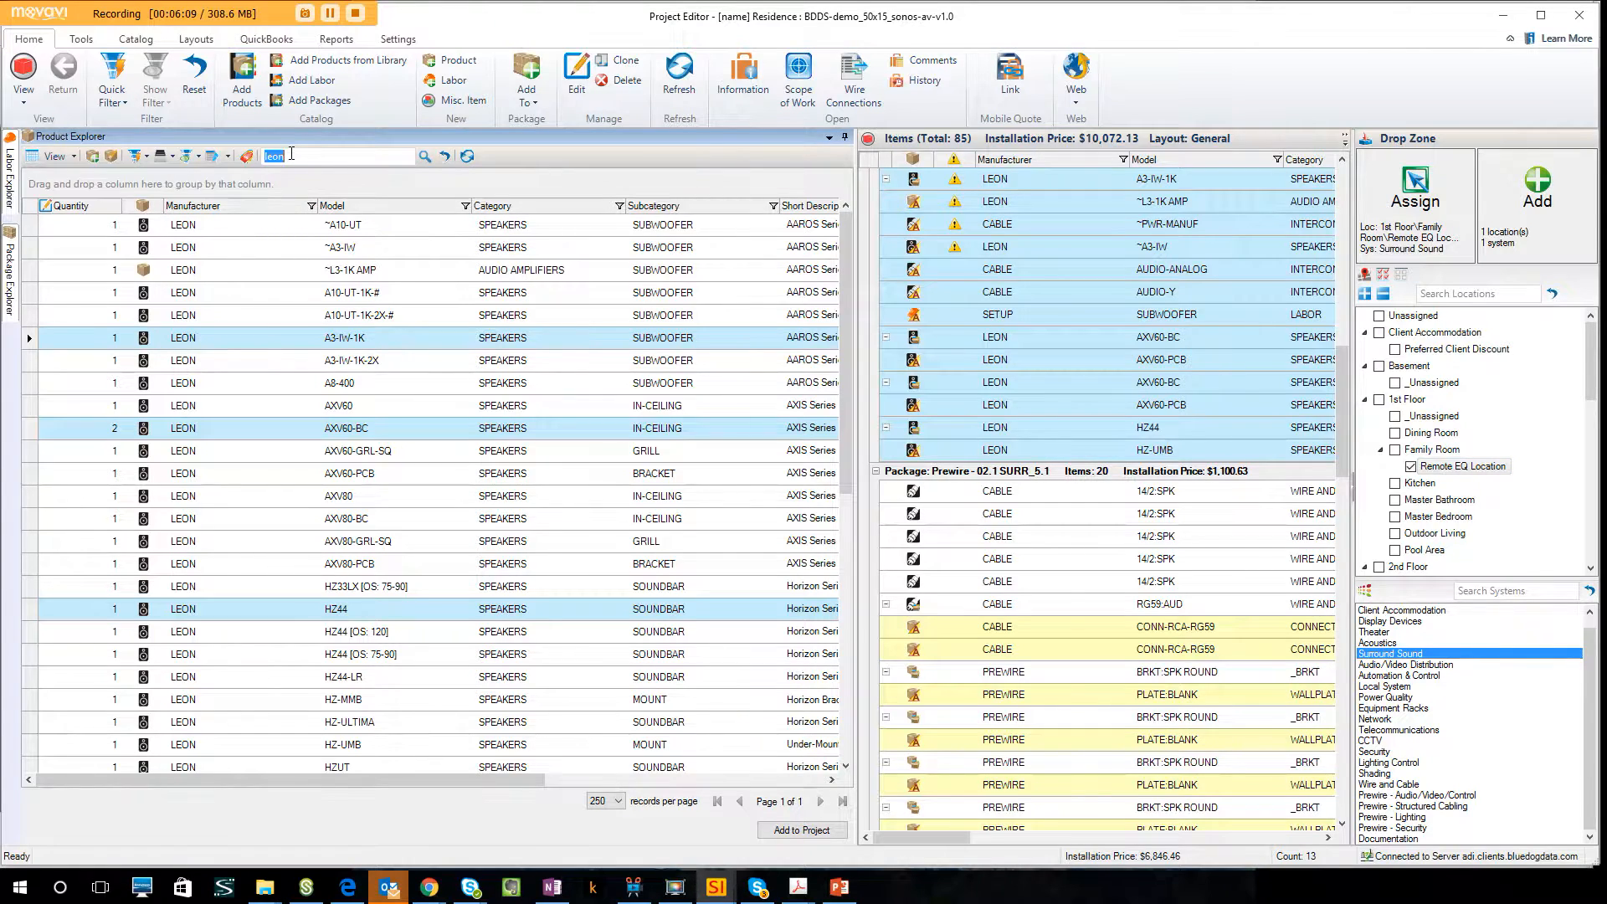
type("sony")
key("Return")
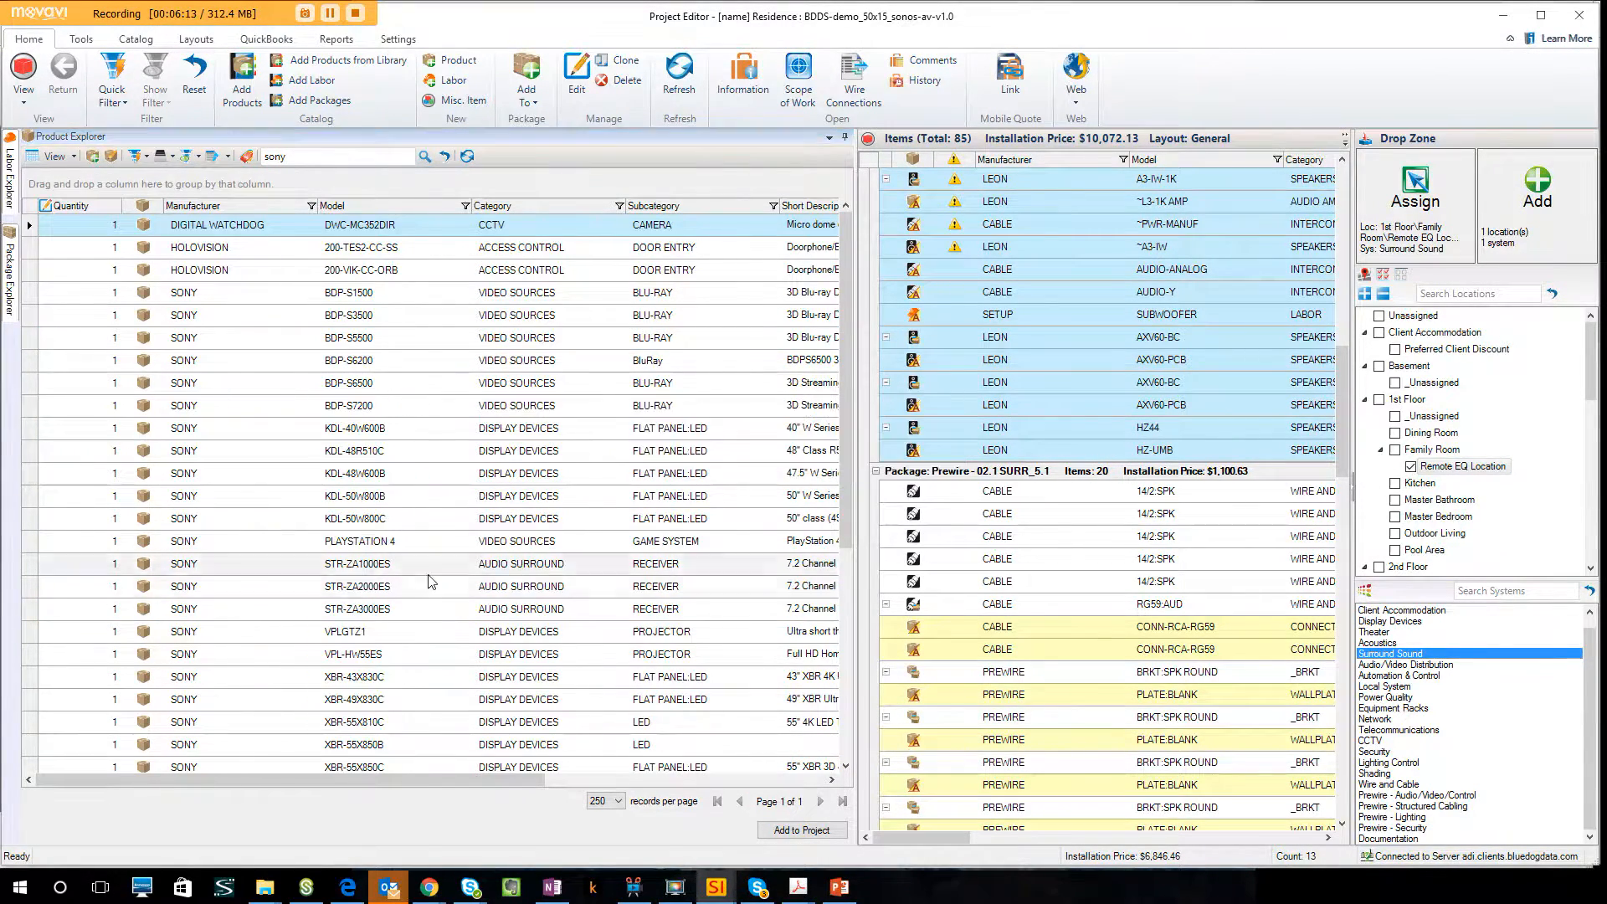
Add the Sony STR-ZA2000ES receiver to Remote EQ Location under the Surround Sound system, keeping the default accessories.
left_click(401, 589)
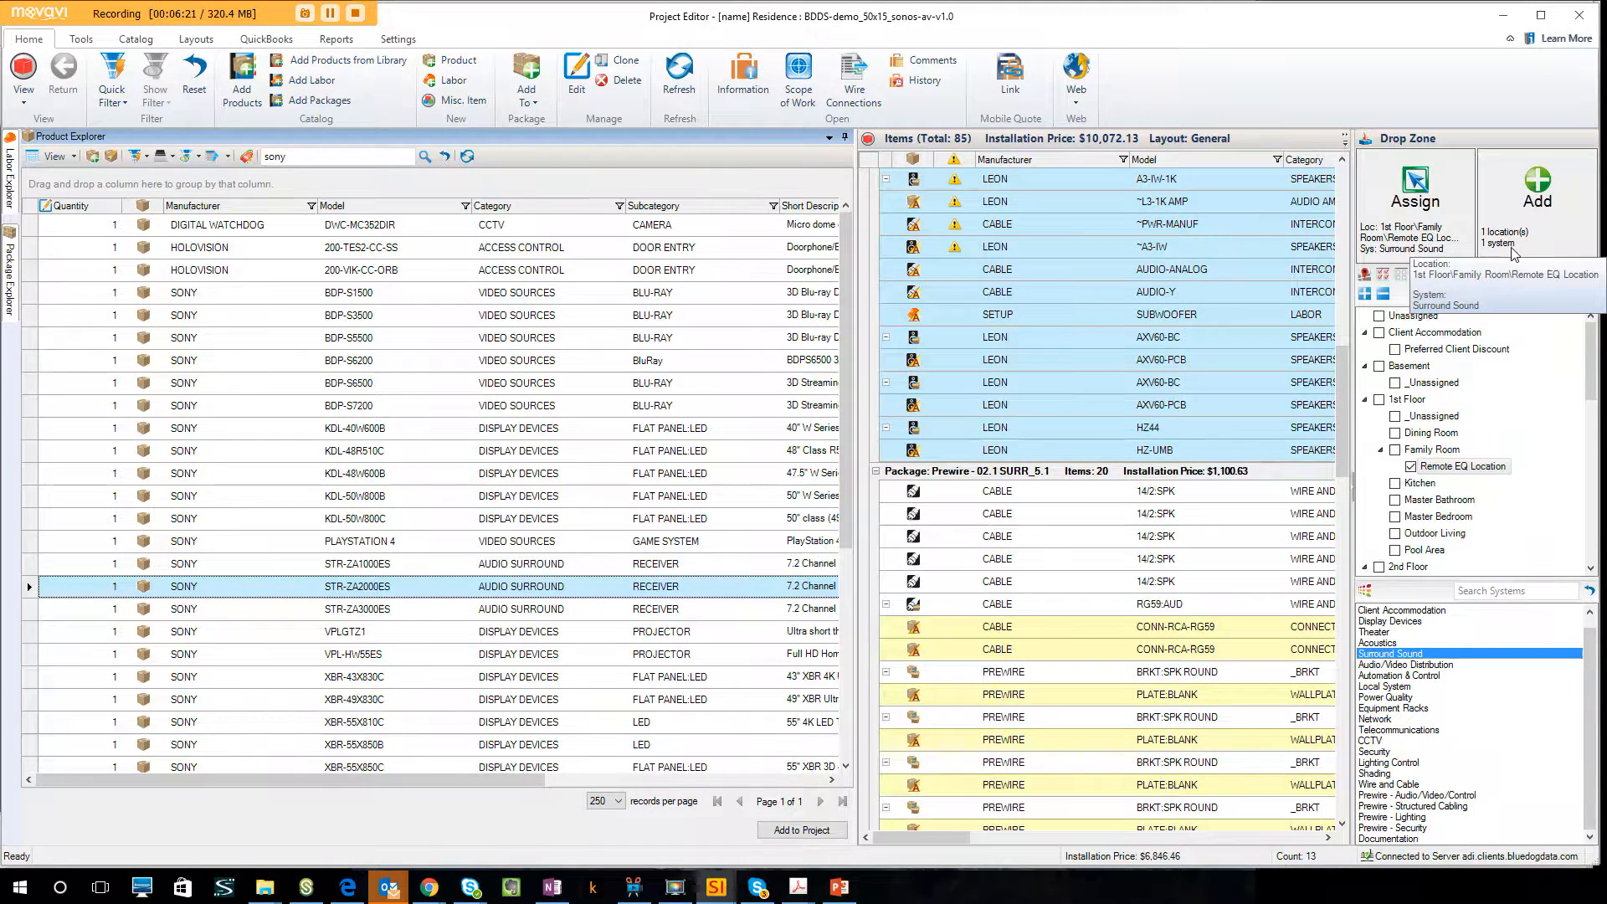
left_click_drag(404, 594, 1555, 221)
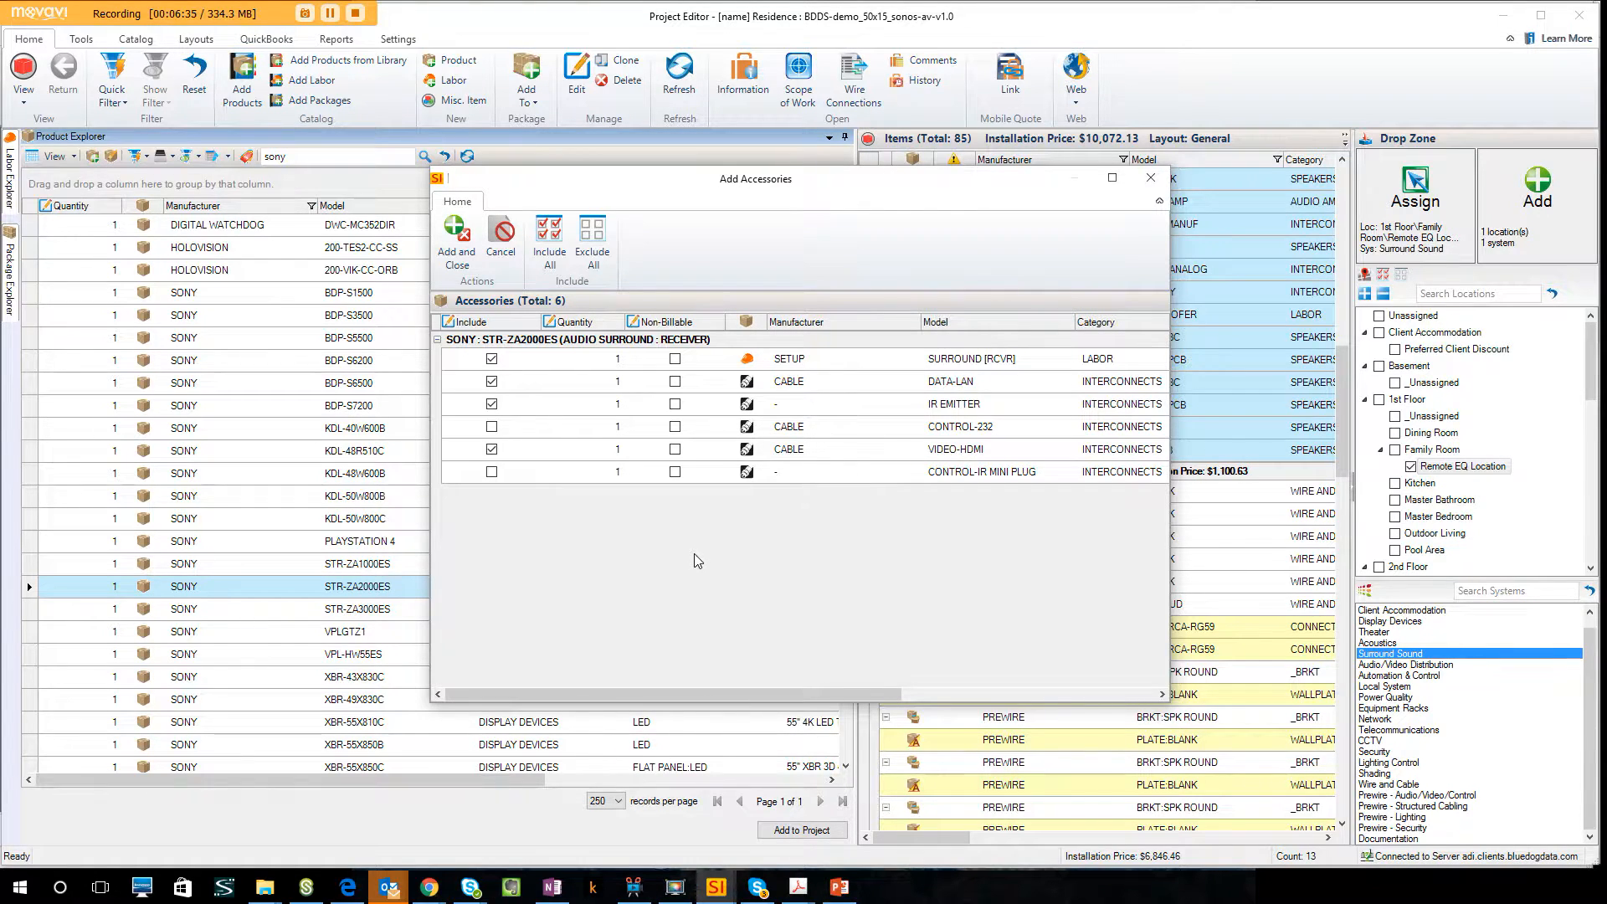
left_click(471, 266)
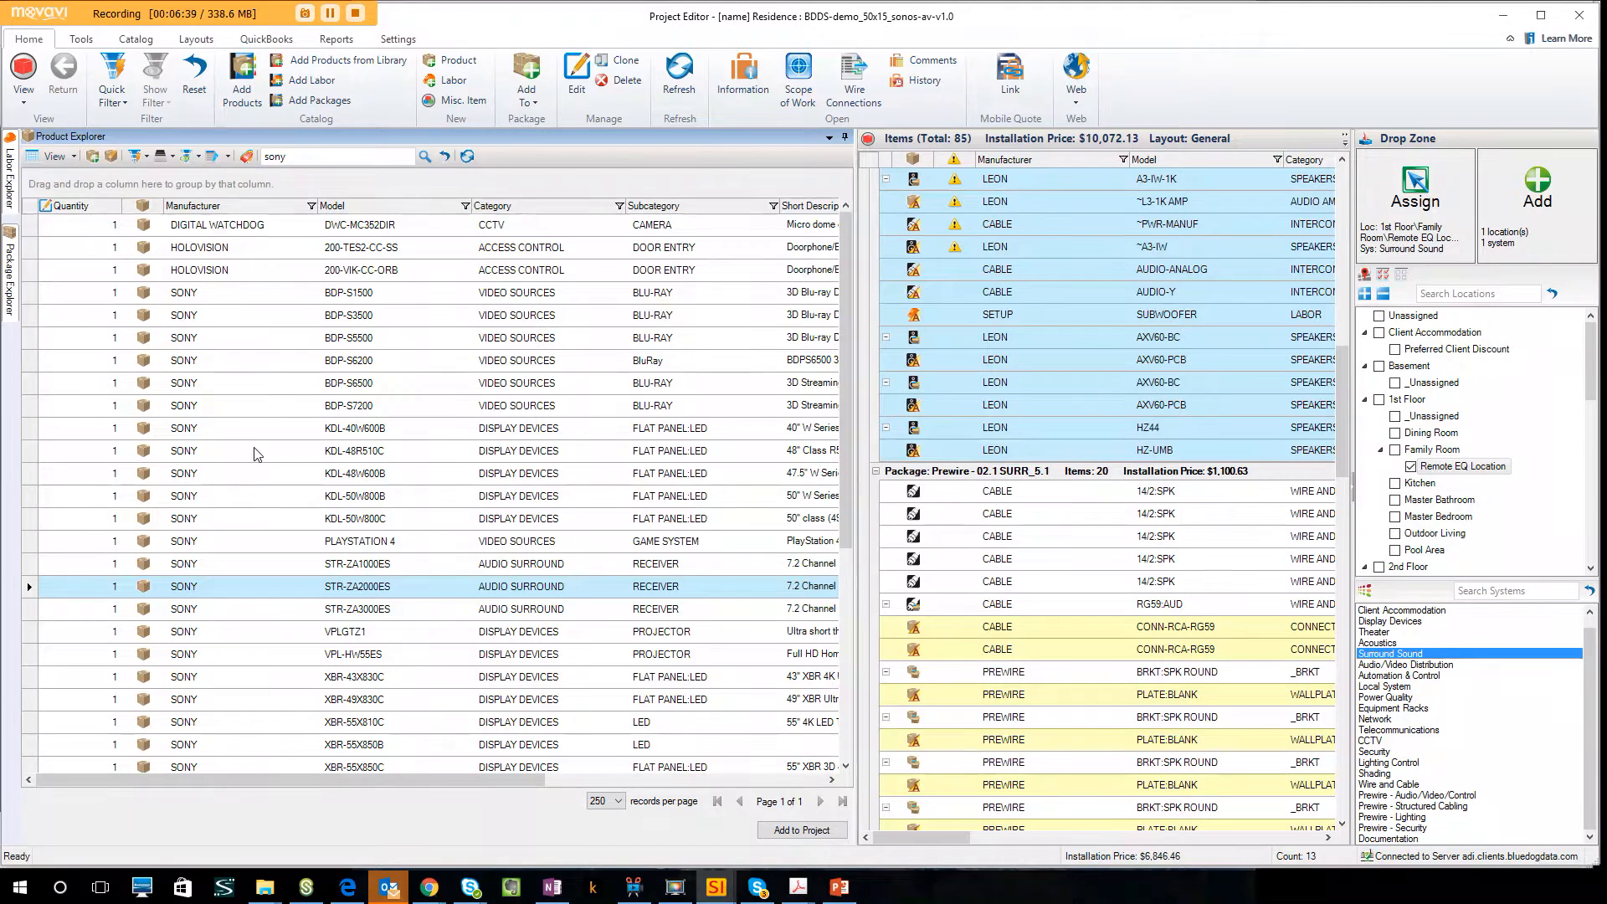
Search the products for sonos and add the Sonos CONNECT to Remote EQ Location under Surround Sound with its default accessories.
double_click(309, 159)
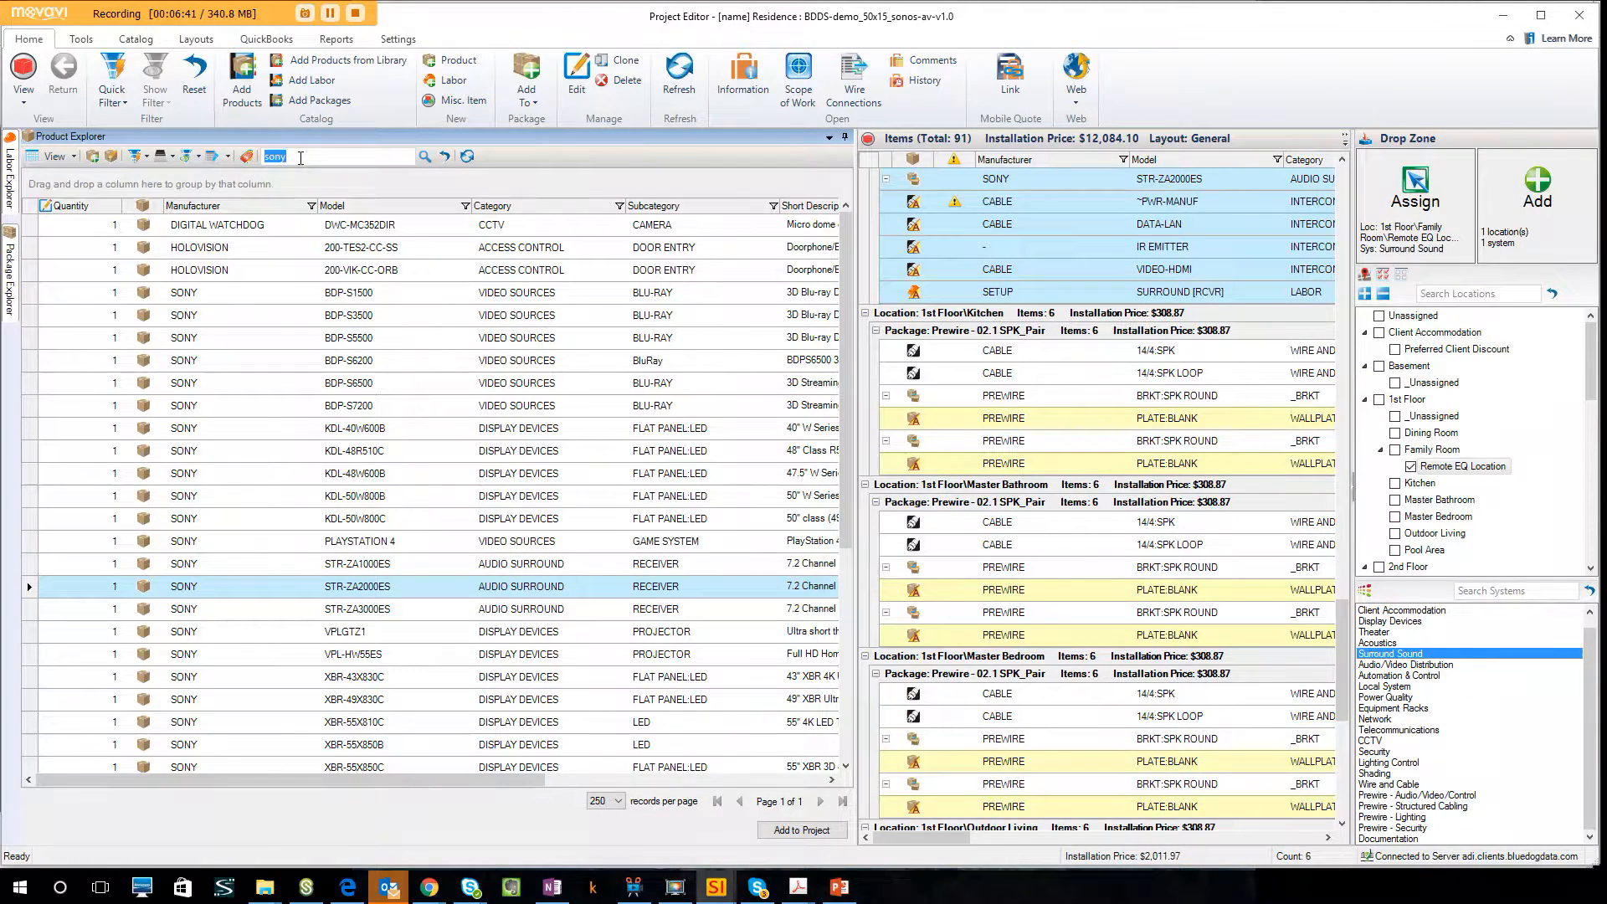
type("sonos")
key("Return")
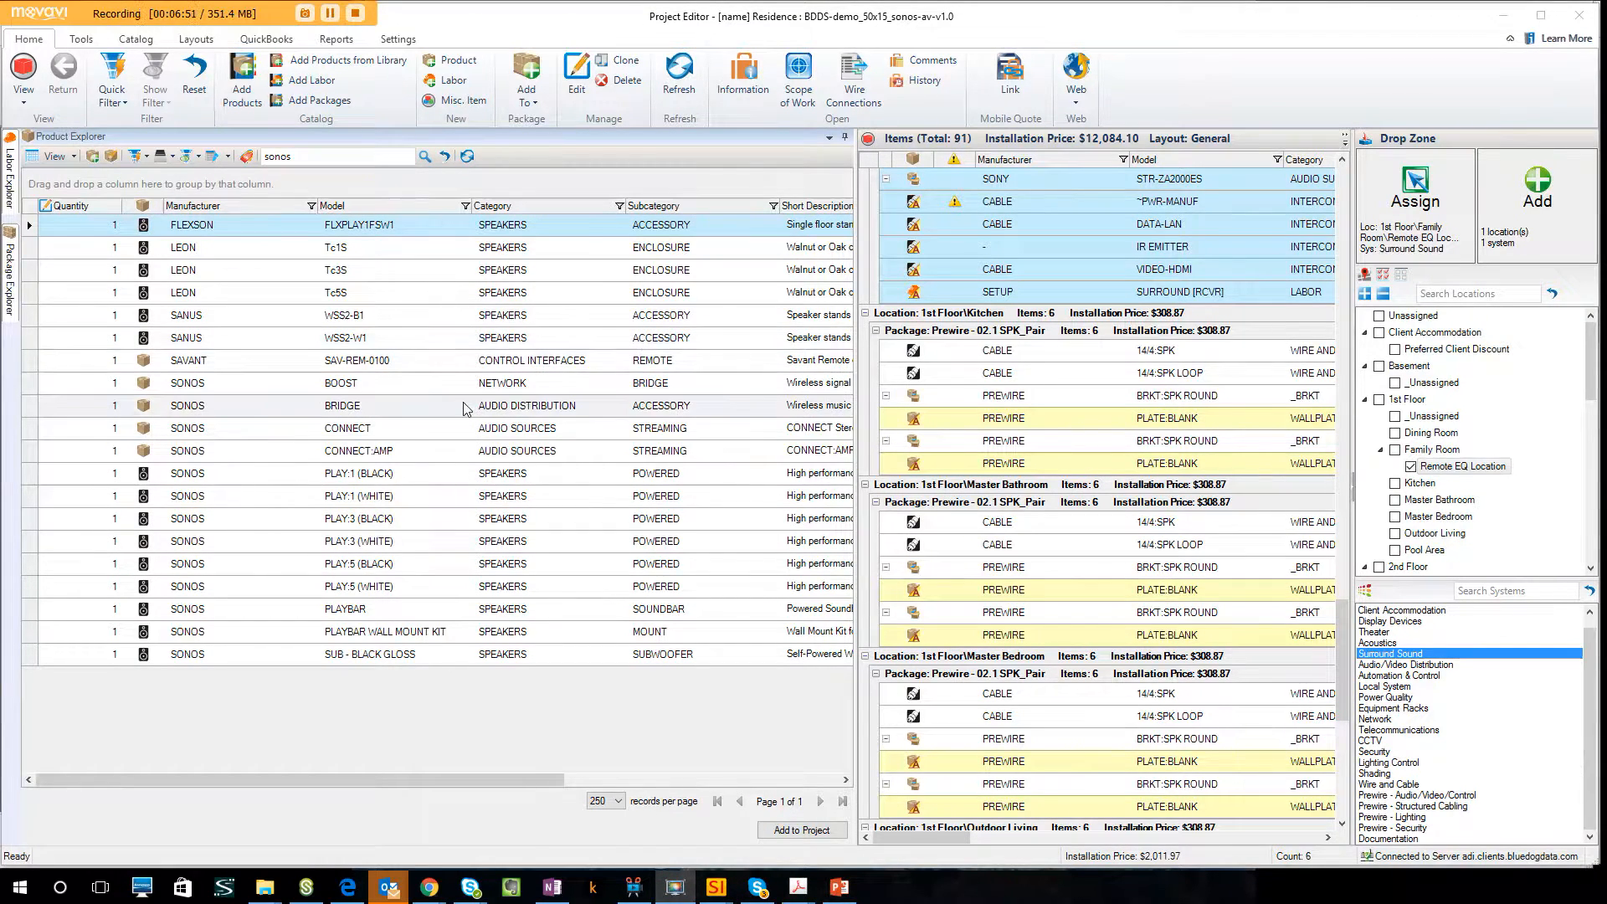
left_click(447, 430)
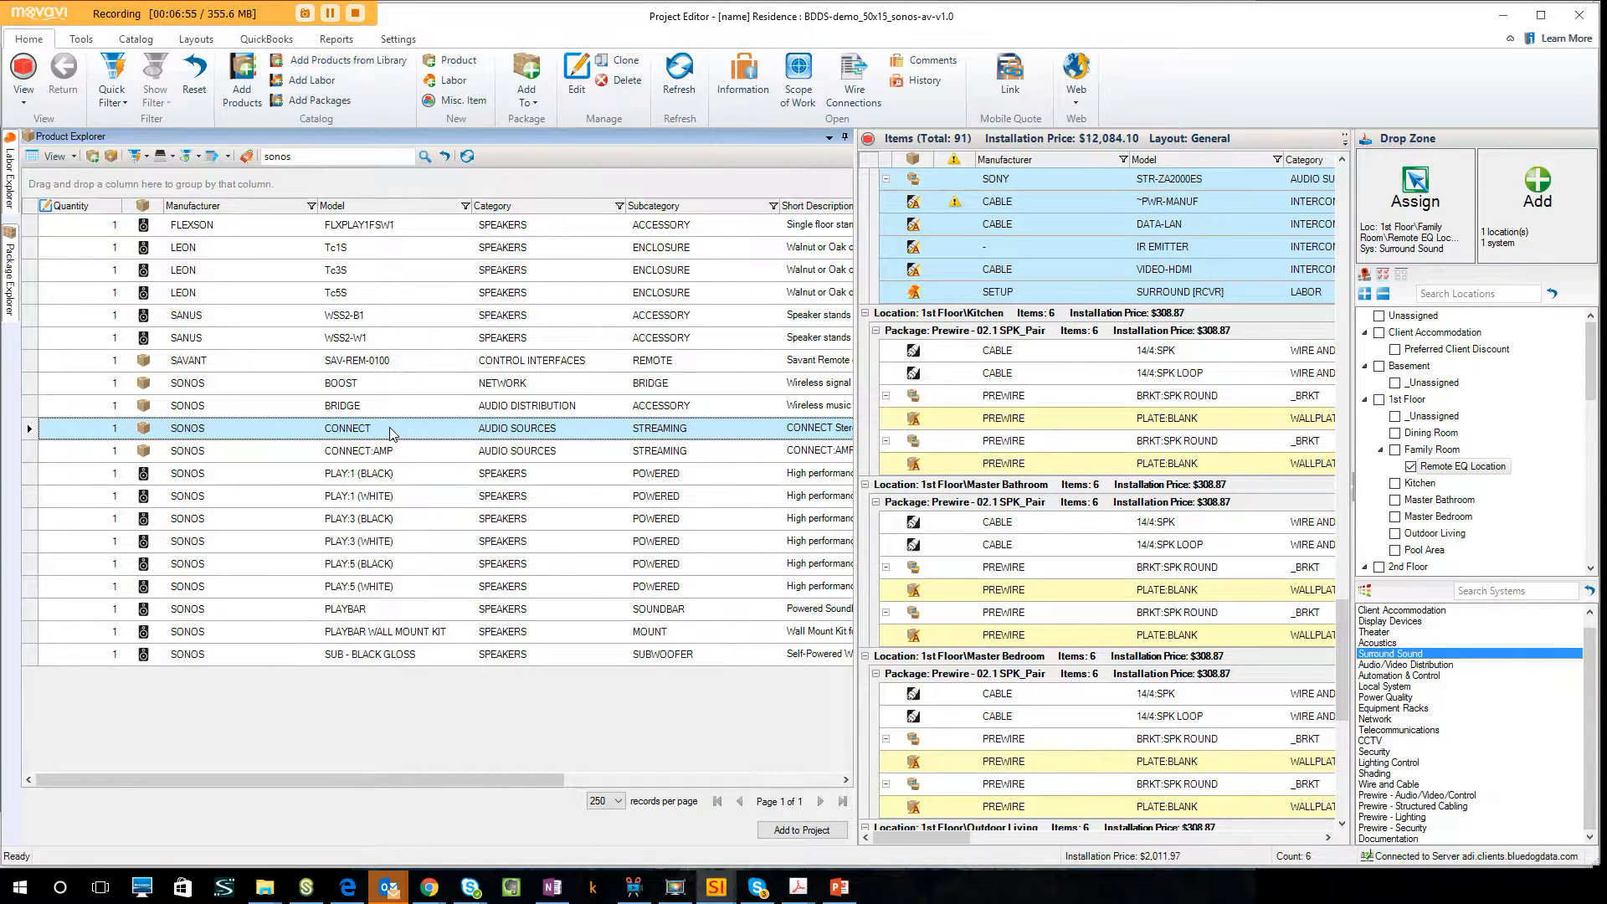
mouse_move(392, 434)
left_mouse_down()
mouse_move(1185, 424)
mouse_move(1559, 237)
mouse_move(418, 436)
left_mouse_up()
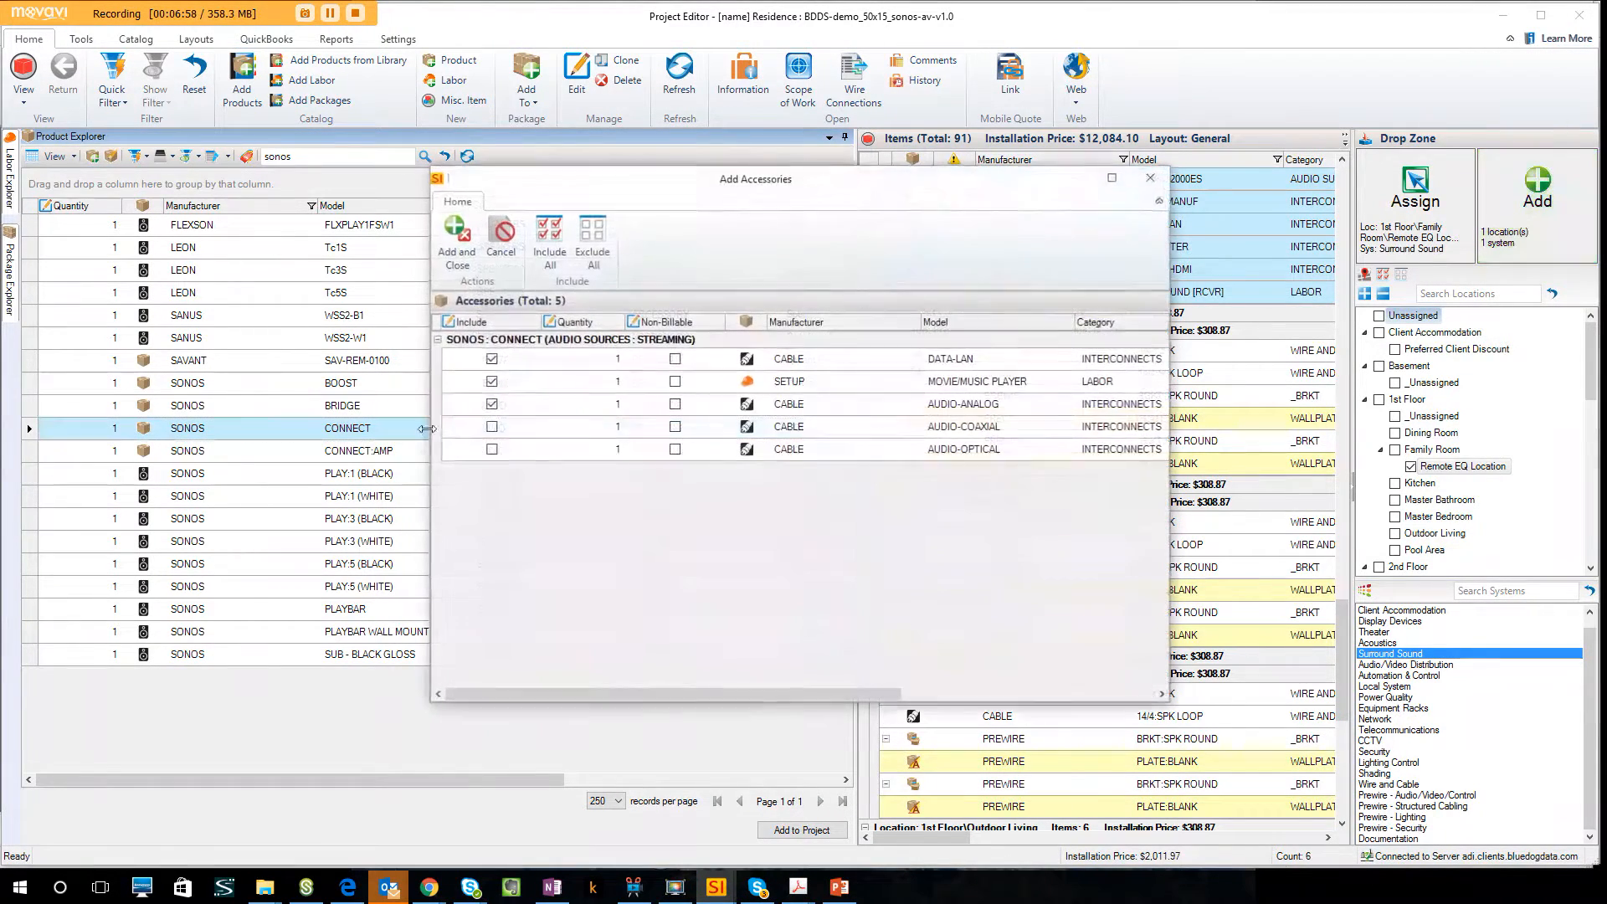
left_click(453, 238)
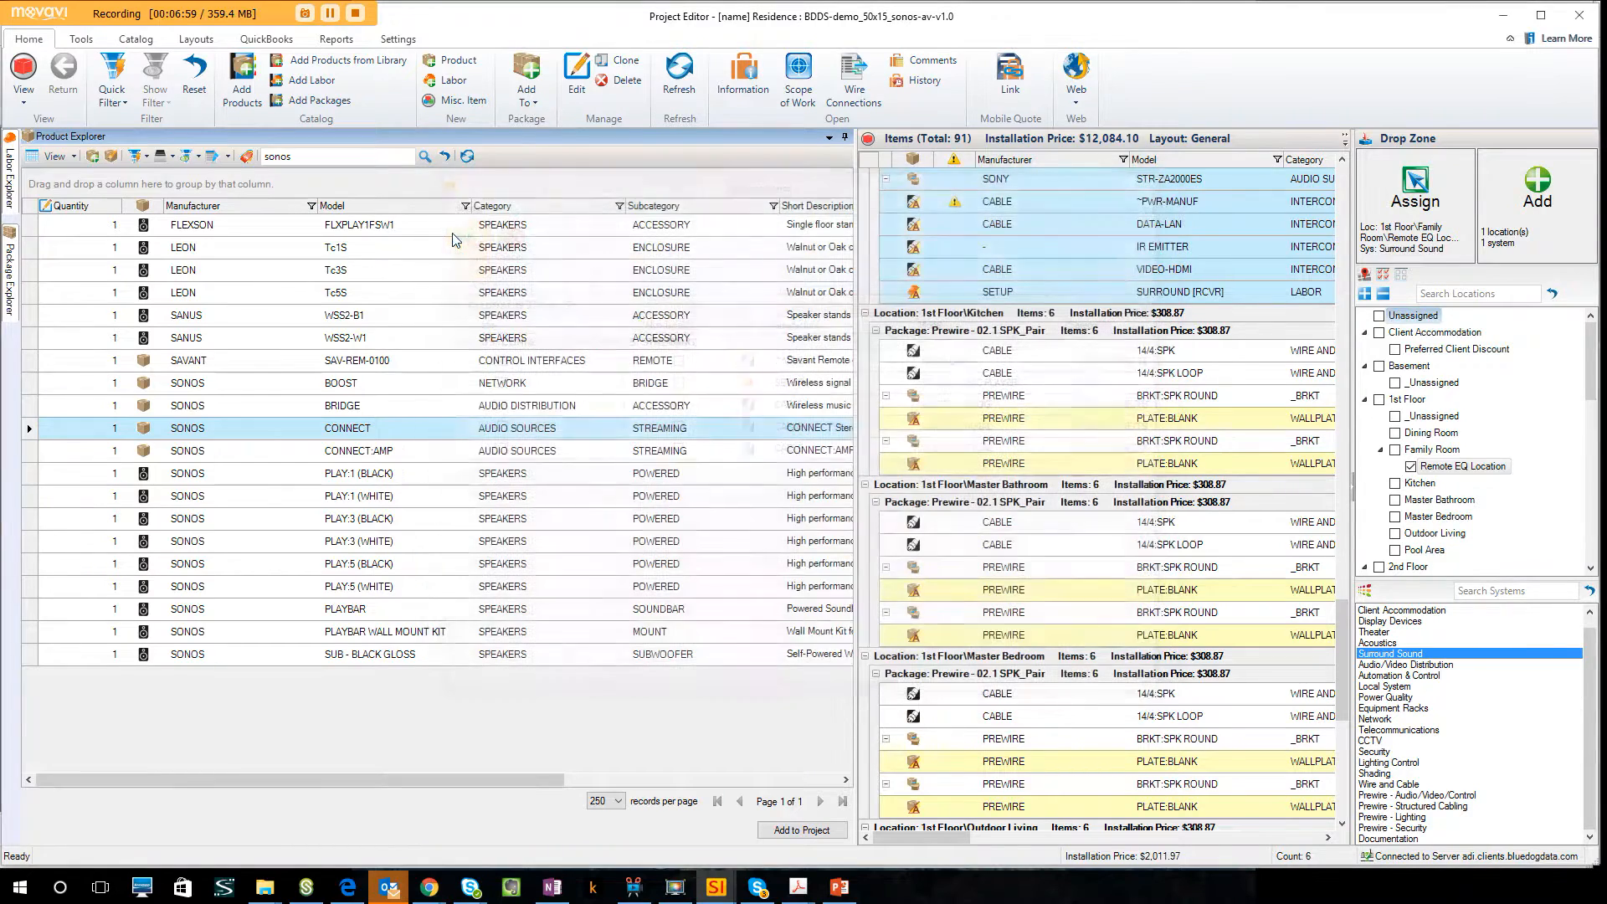
Search the products for apple and add the NEW APPLE TV-64GB to Remote EQ Location under Surround Sound with its default accessories.
double_click(313, 159)
type("apple")
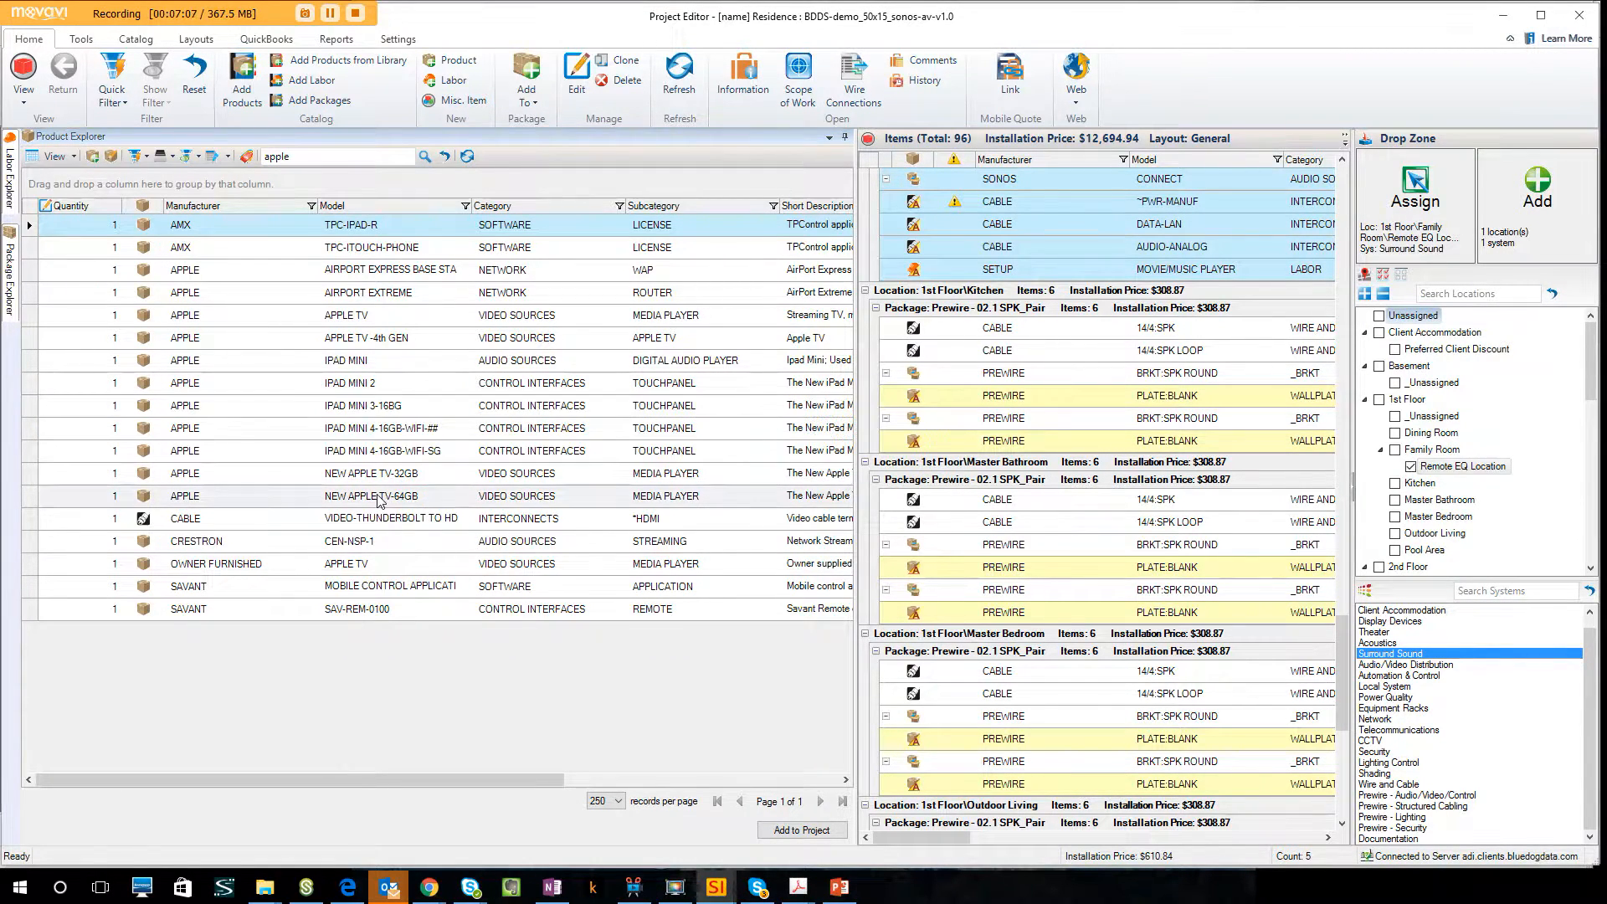
left_click(379, 498)
left_click_drag(505, 494, 1507, 240)
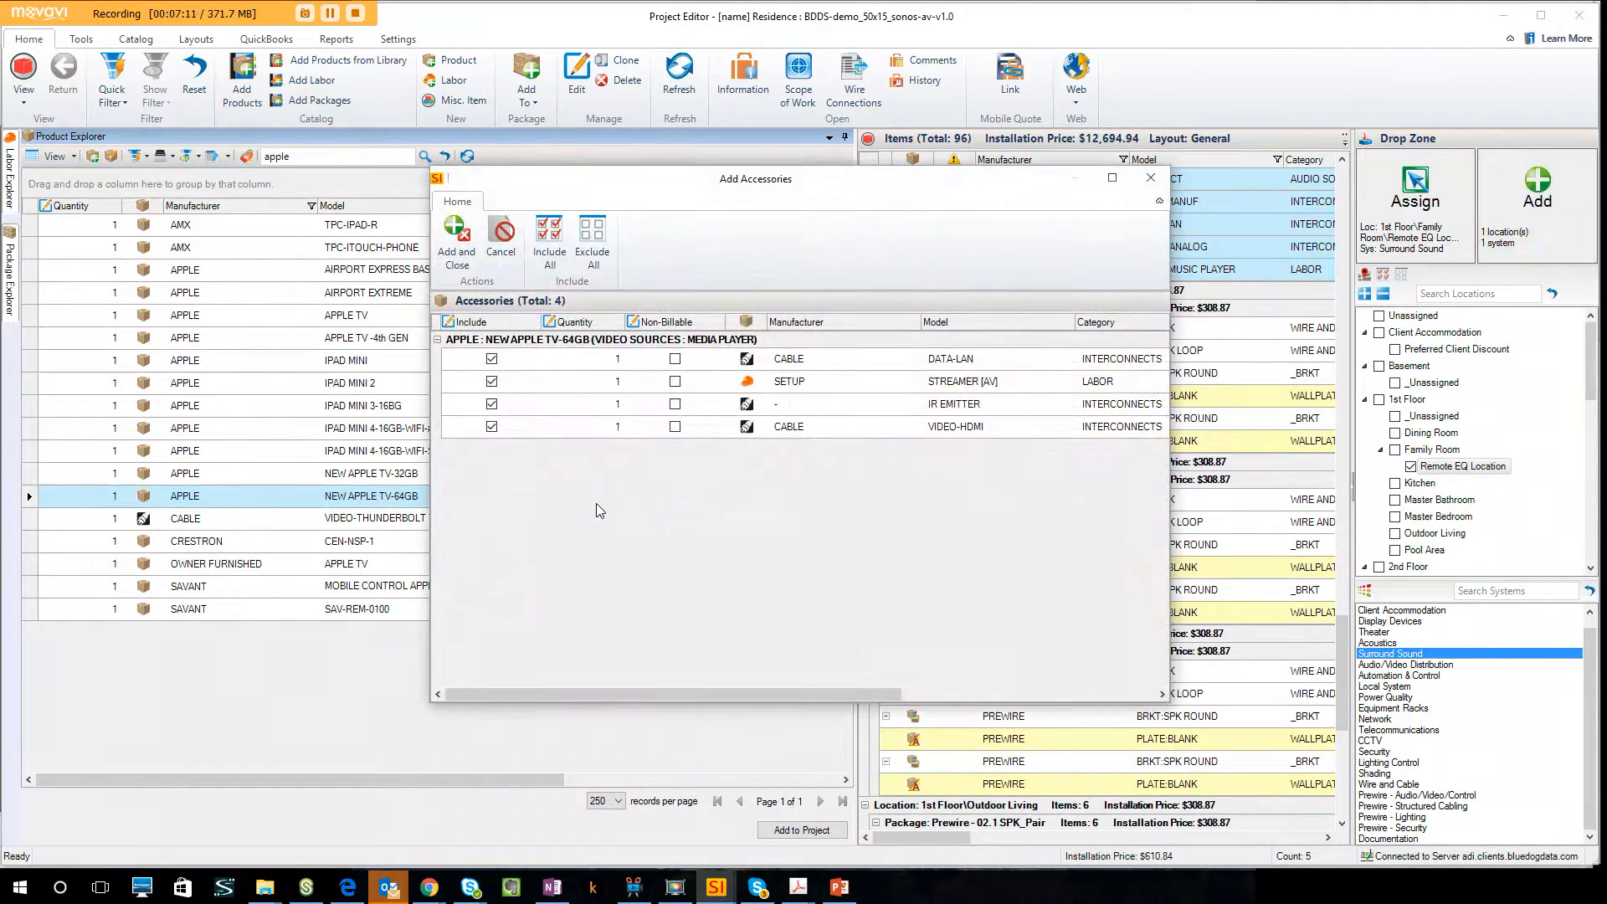
left_click(467, 249)
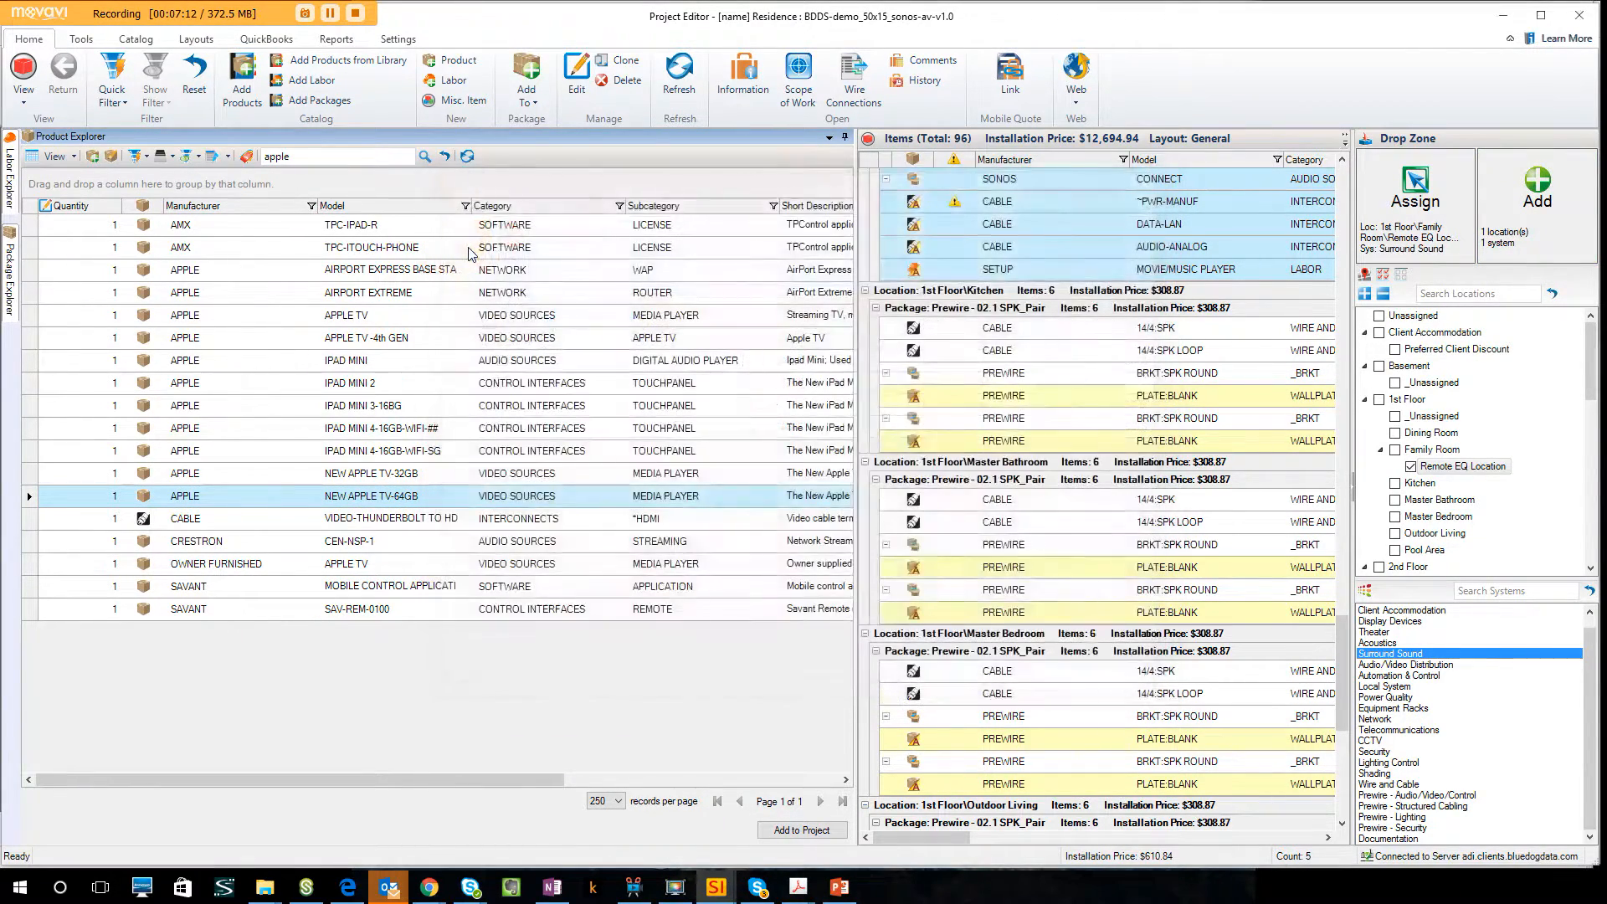
Search the products for owner and add the owner-furnished HD CABLE DVR to Remote EQ Location with its default accessories.
double_click(312, 157)
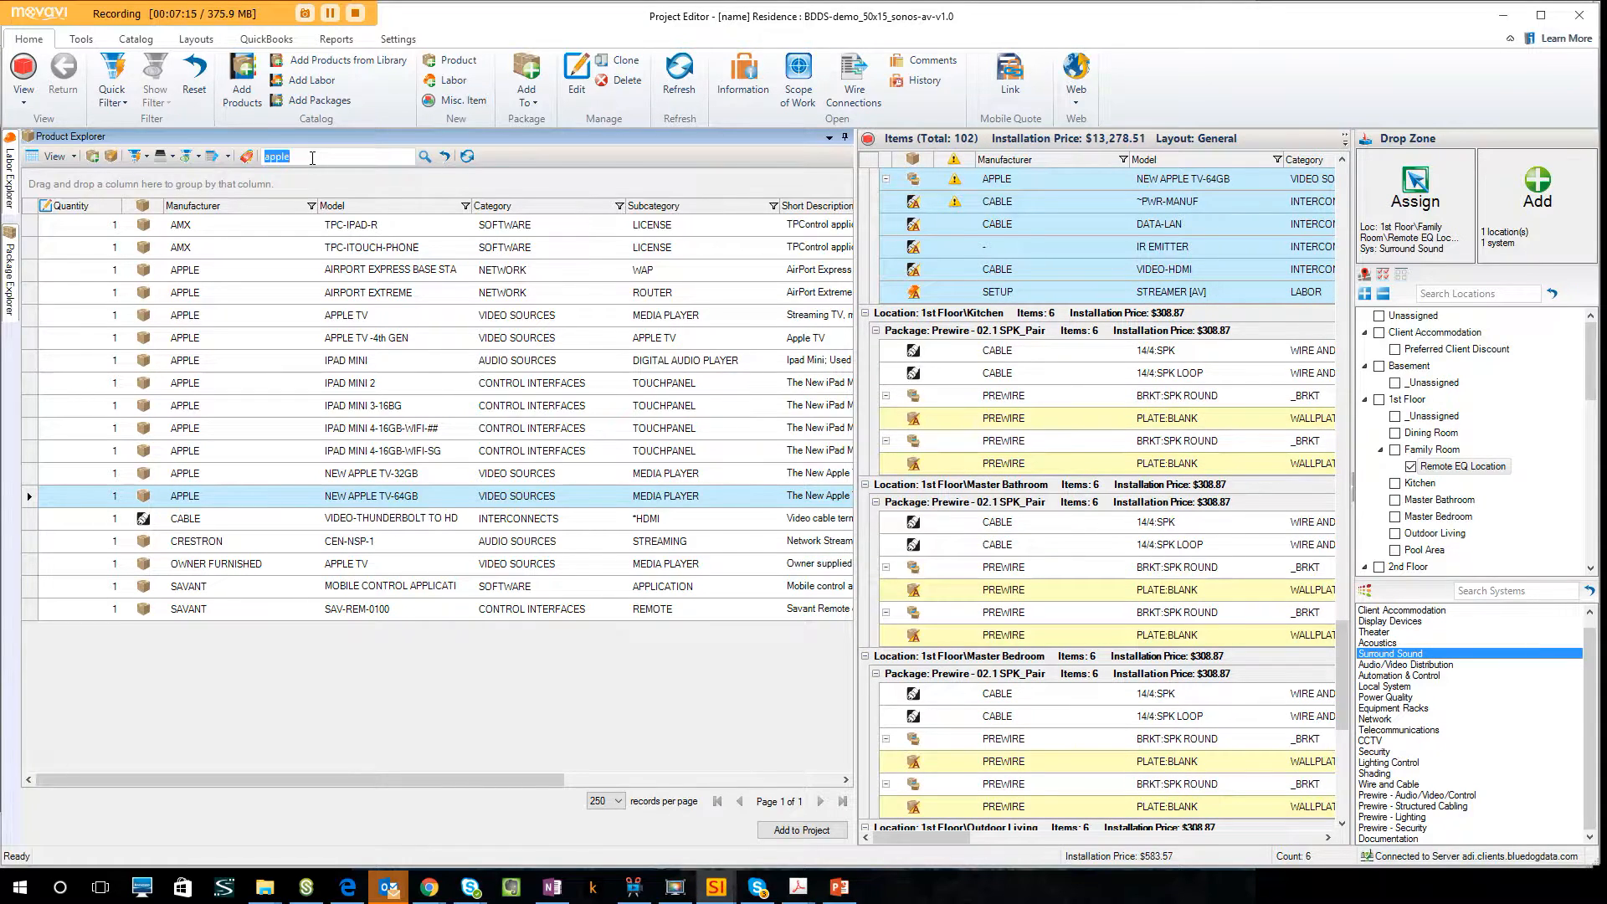
type("owner")
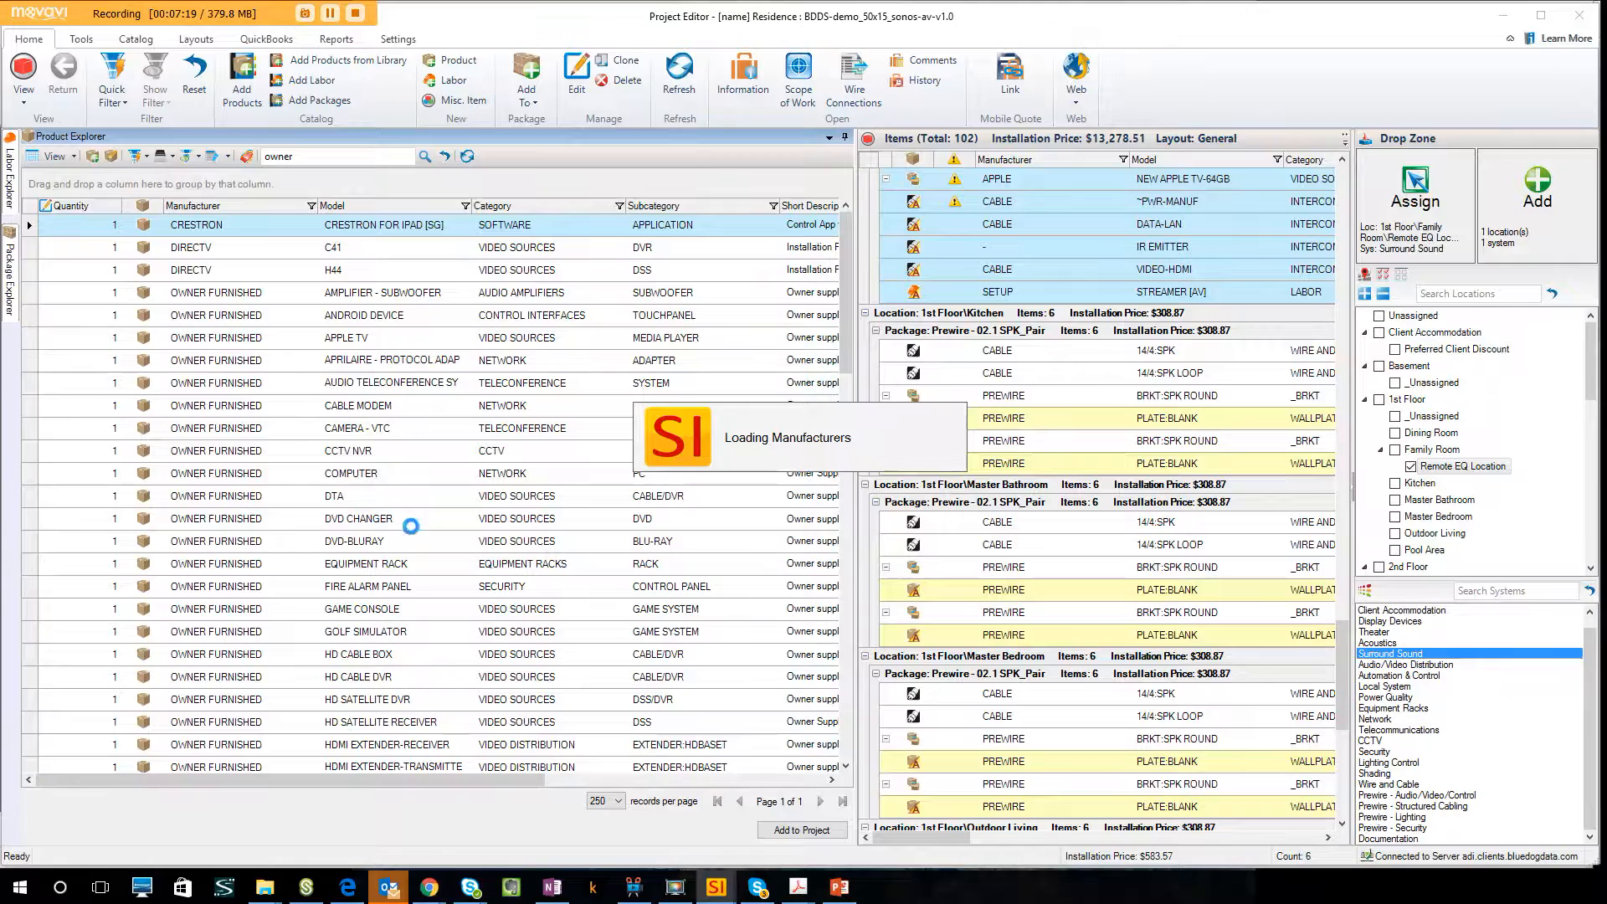
scroll(436, 591, "down", 1)
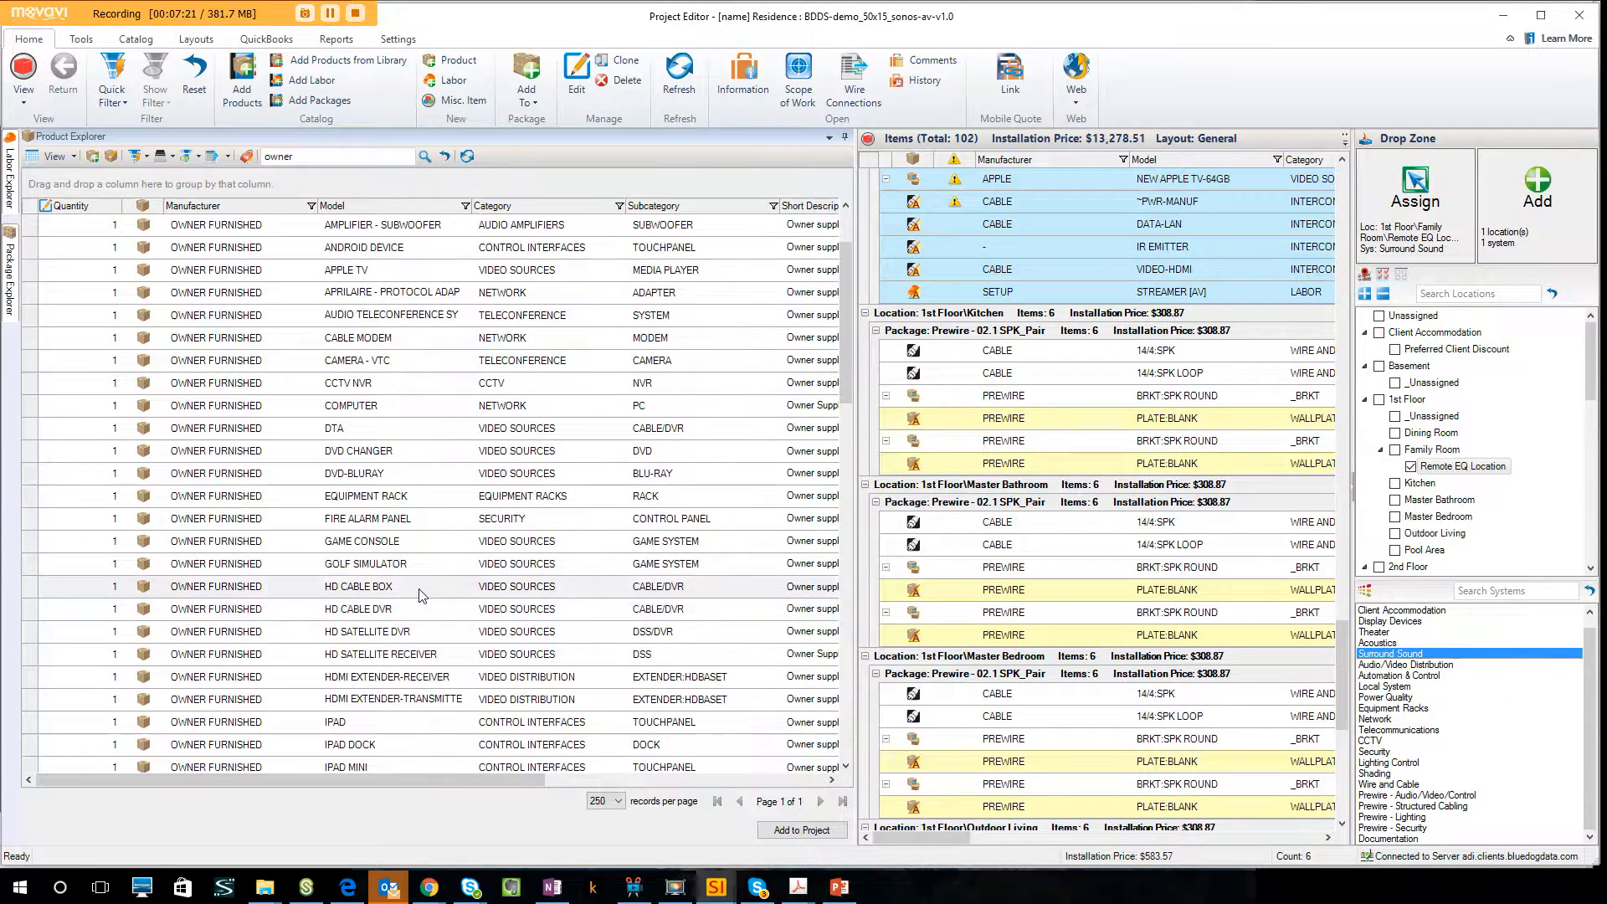
left_click(389, 609)
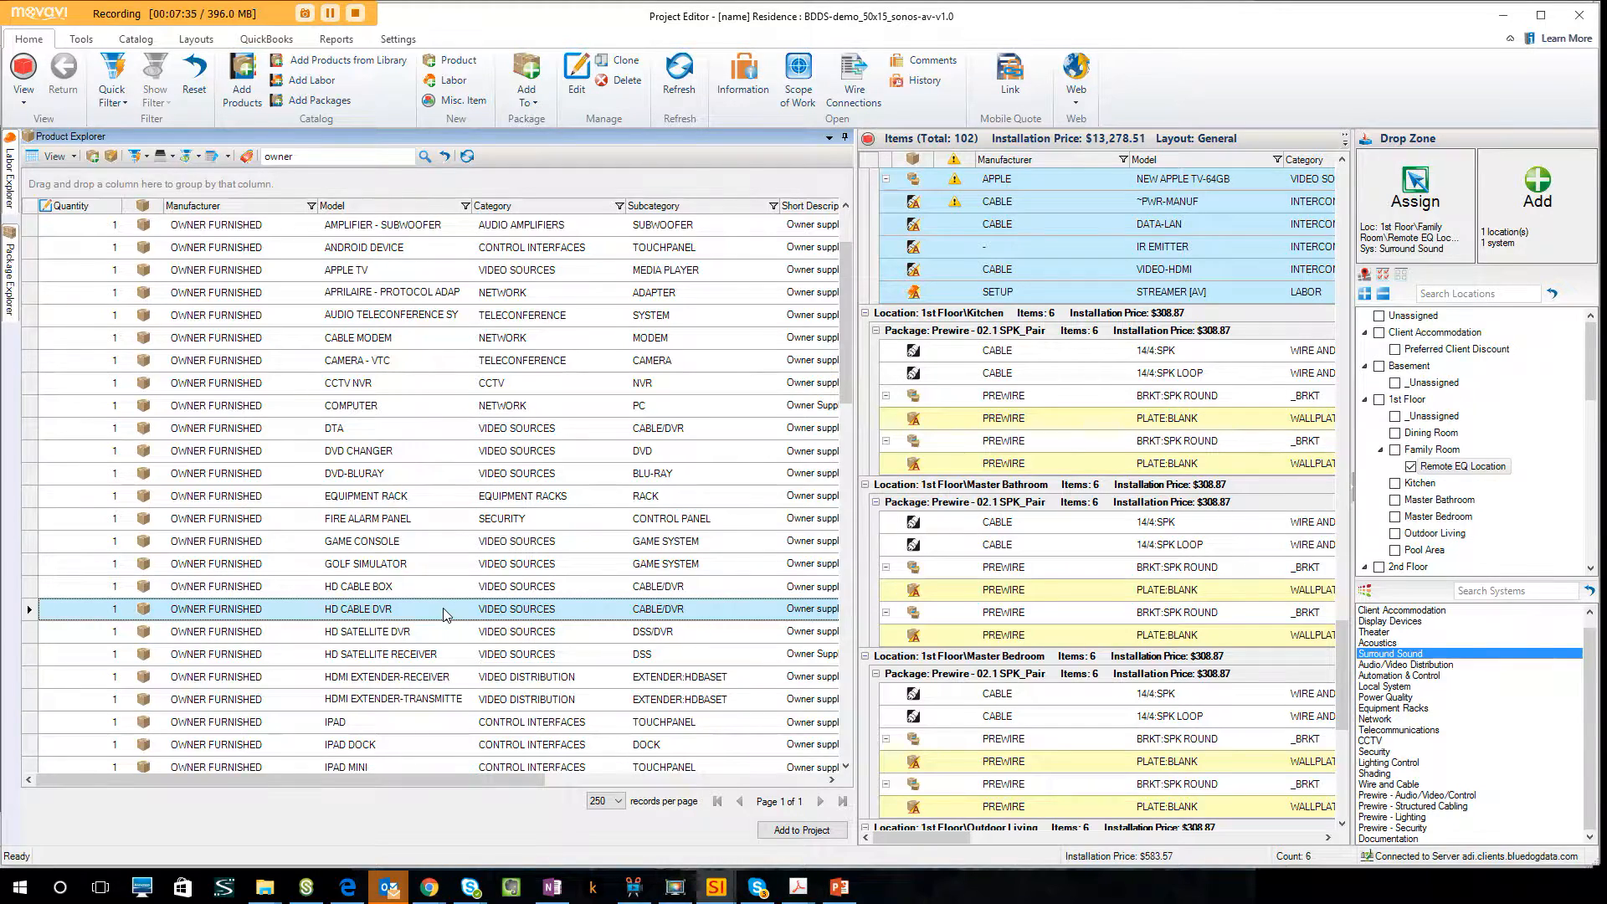
left_click_drag(445, 614, 1562, 236)
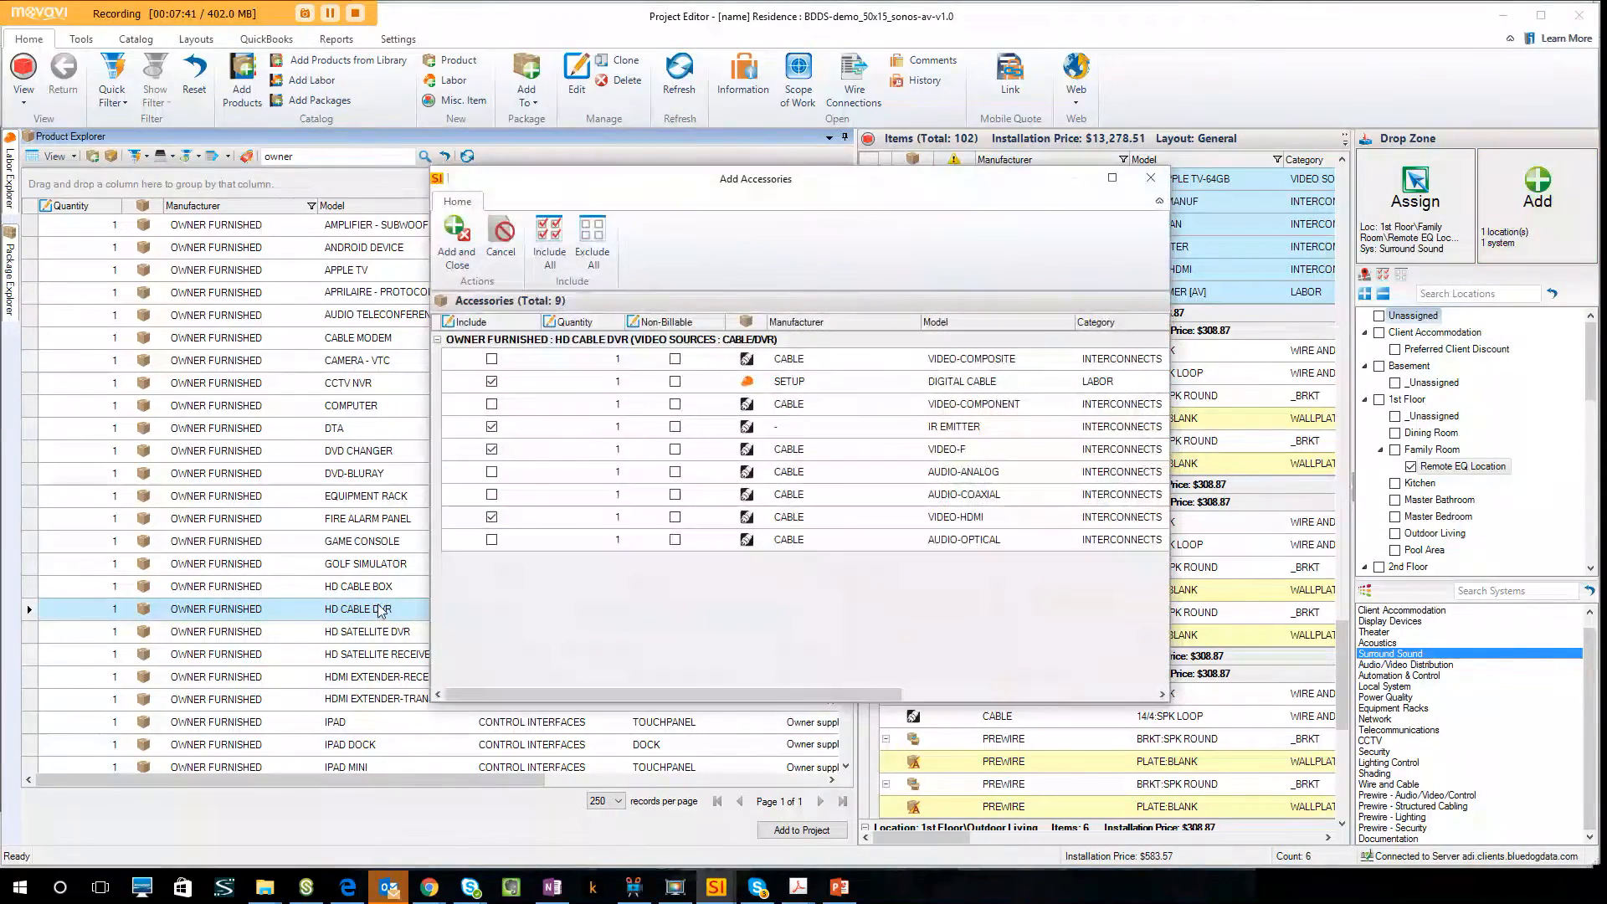
left_click(456, 256)
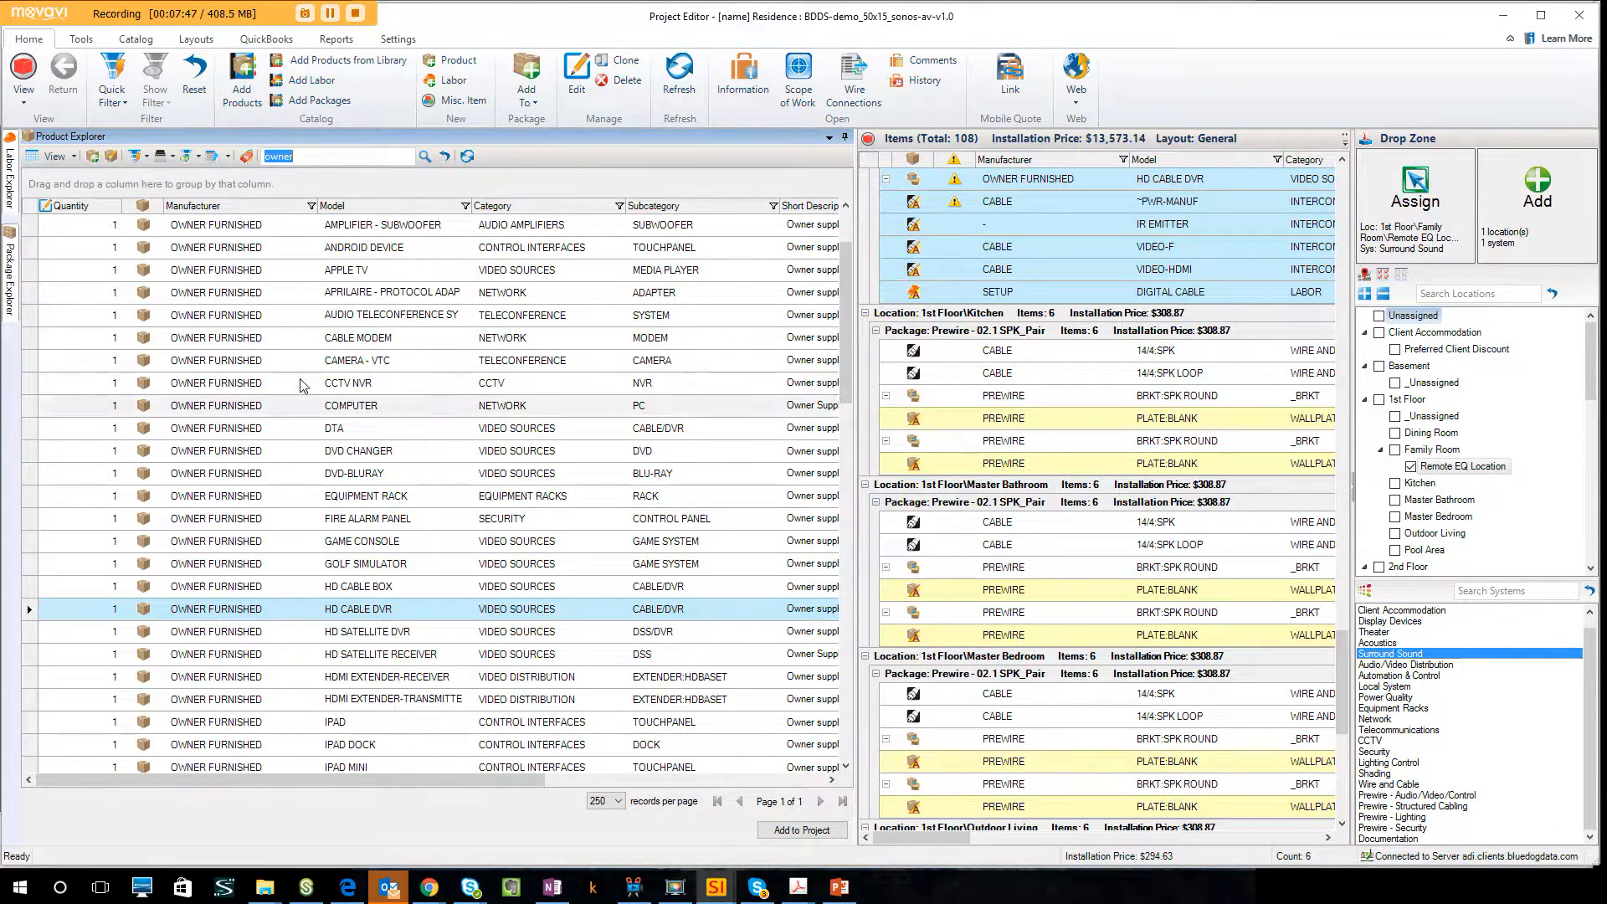
Search the products for atlona and add the AT-UHD-EX-70C-KIT extender to Remote EQ Location with its default accessories.
type("atlona")
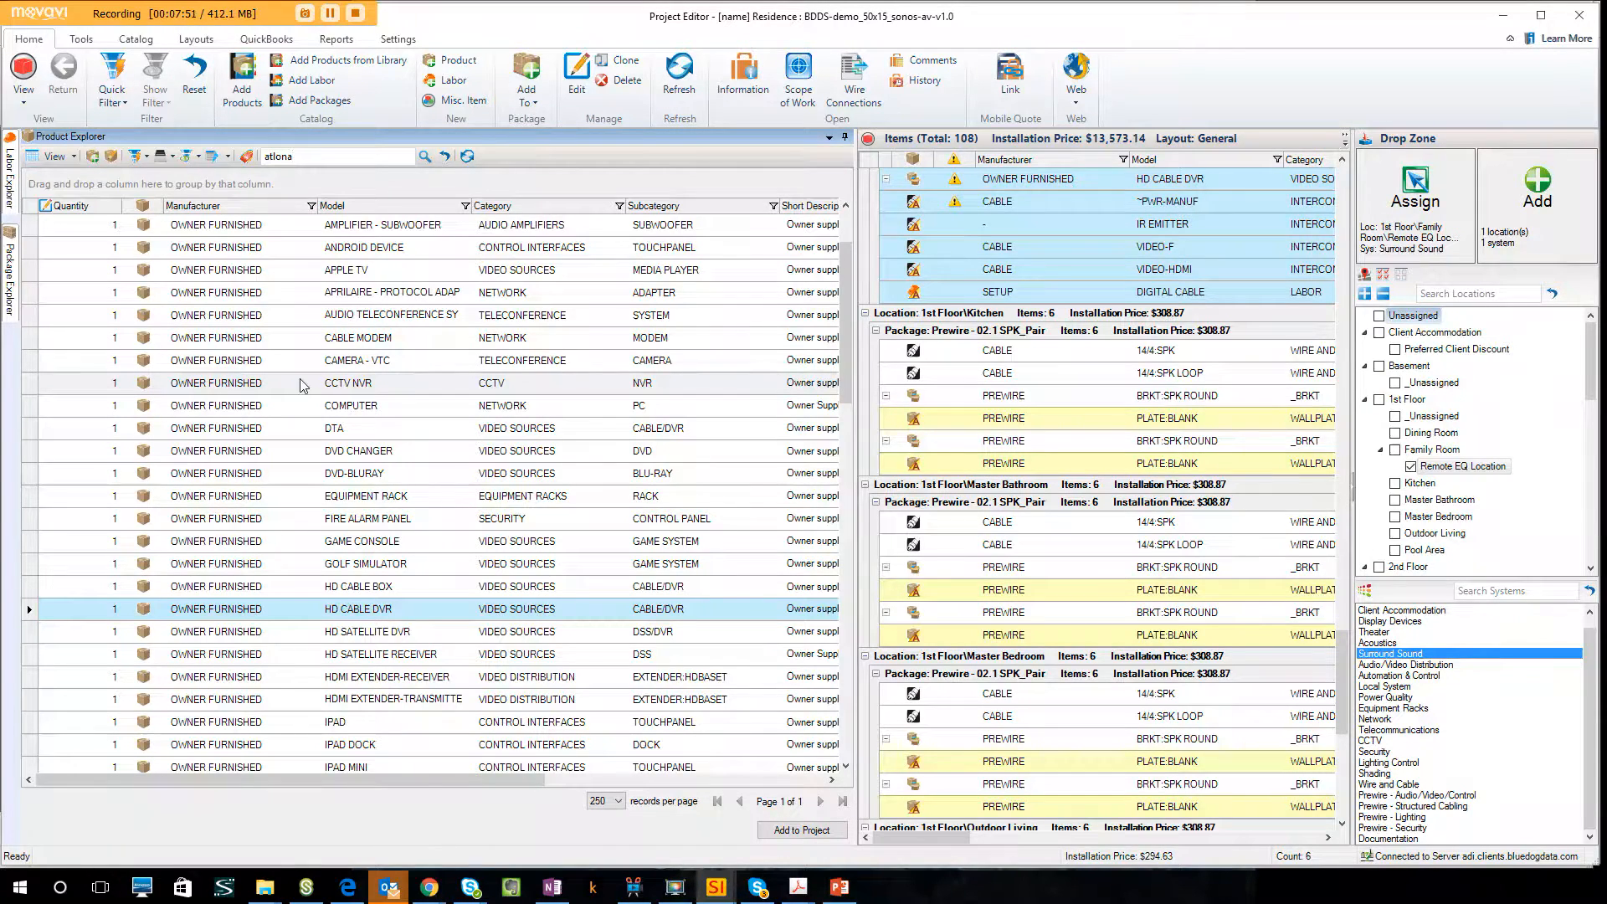
key("Return")
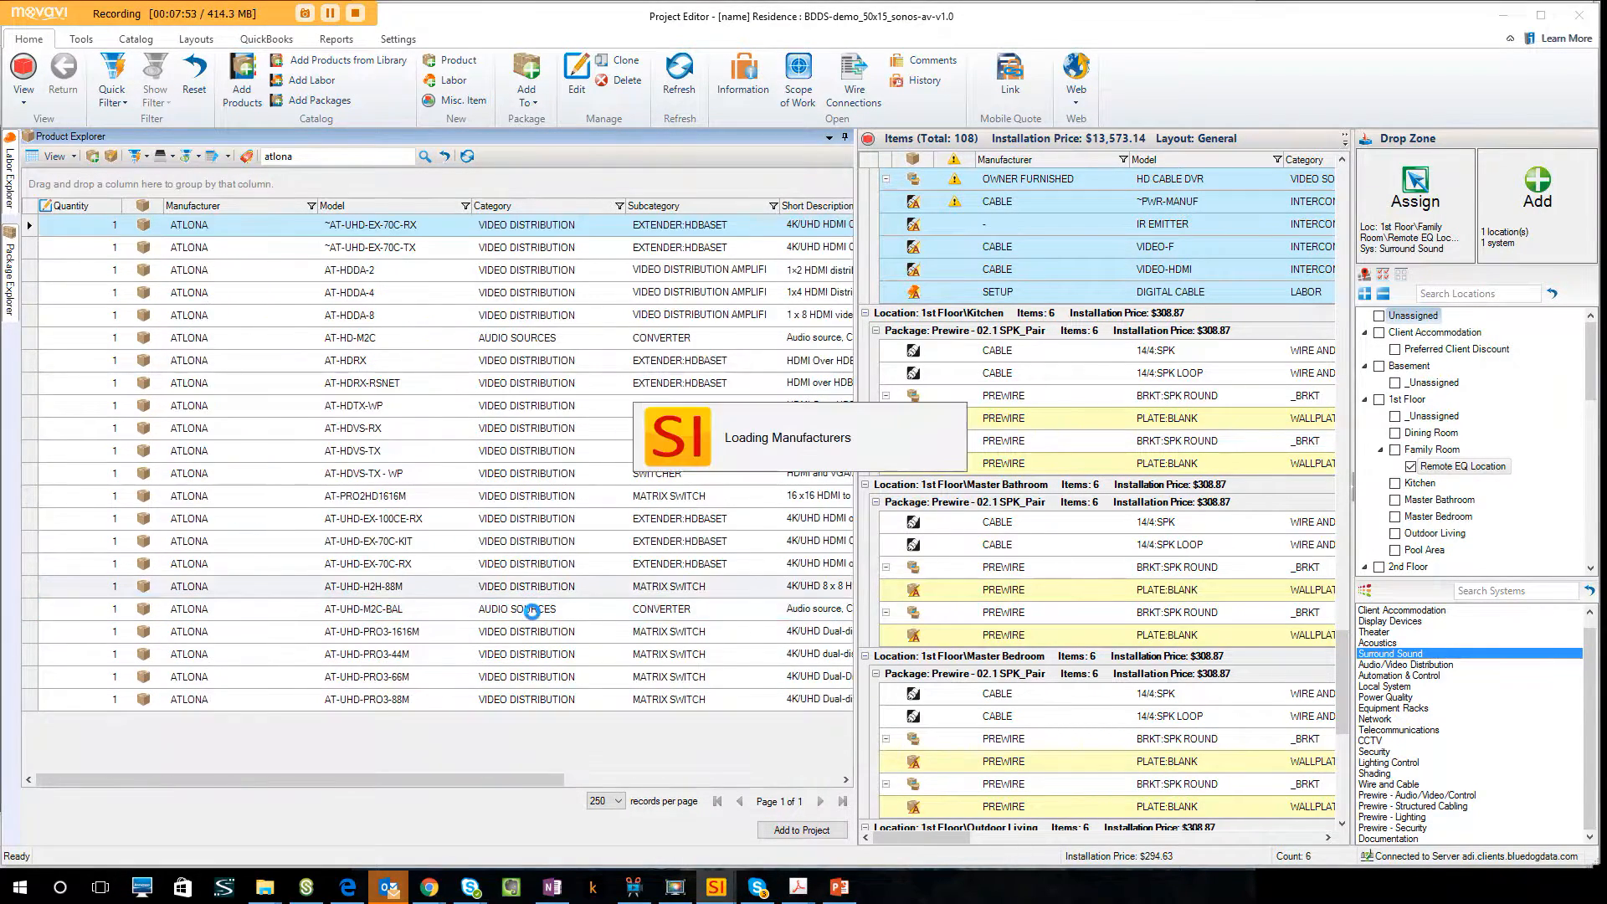
left_click(441, 546)
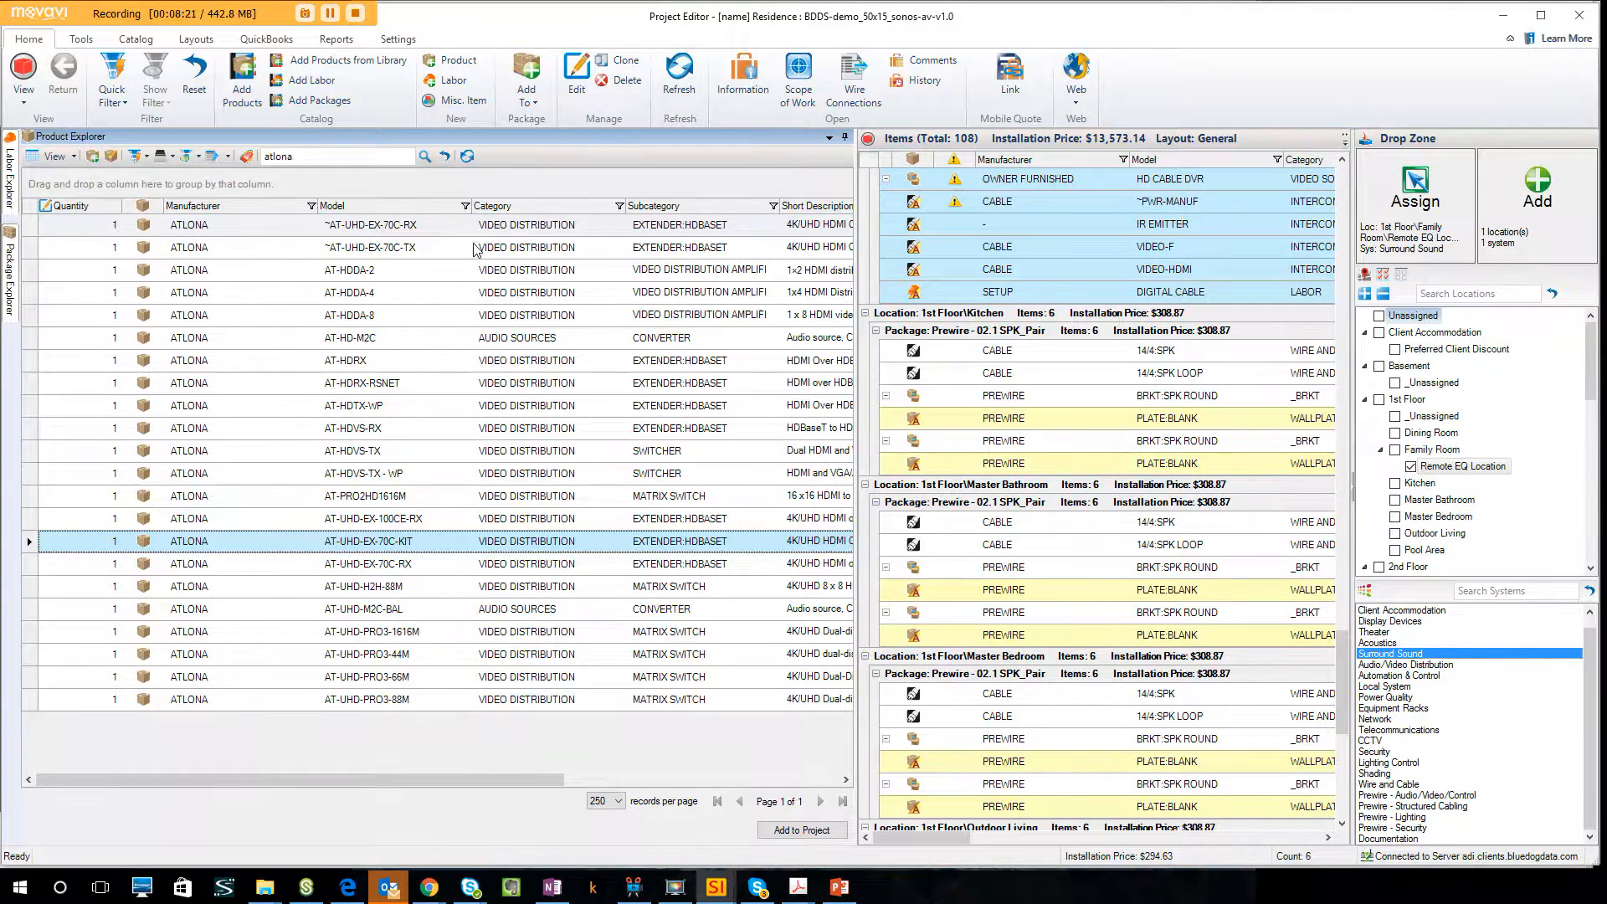
left_click_drag(371, 546, 1515, 228)
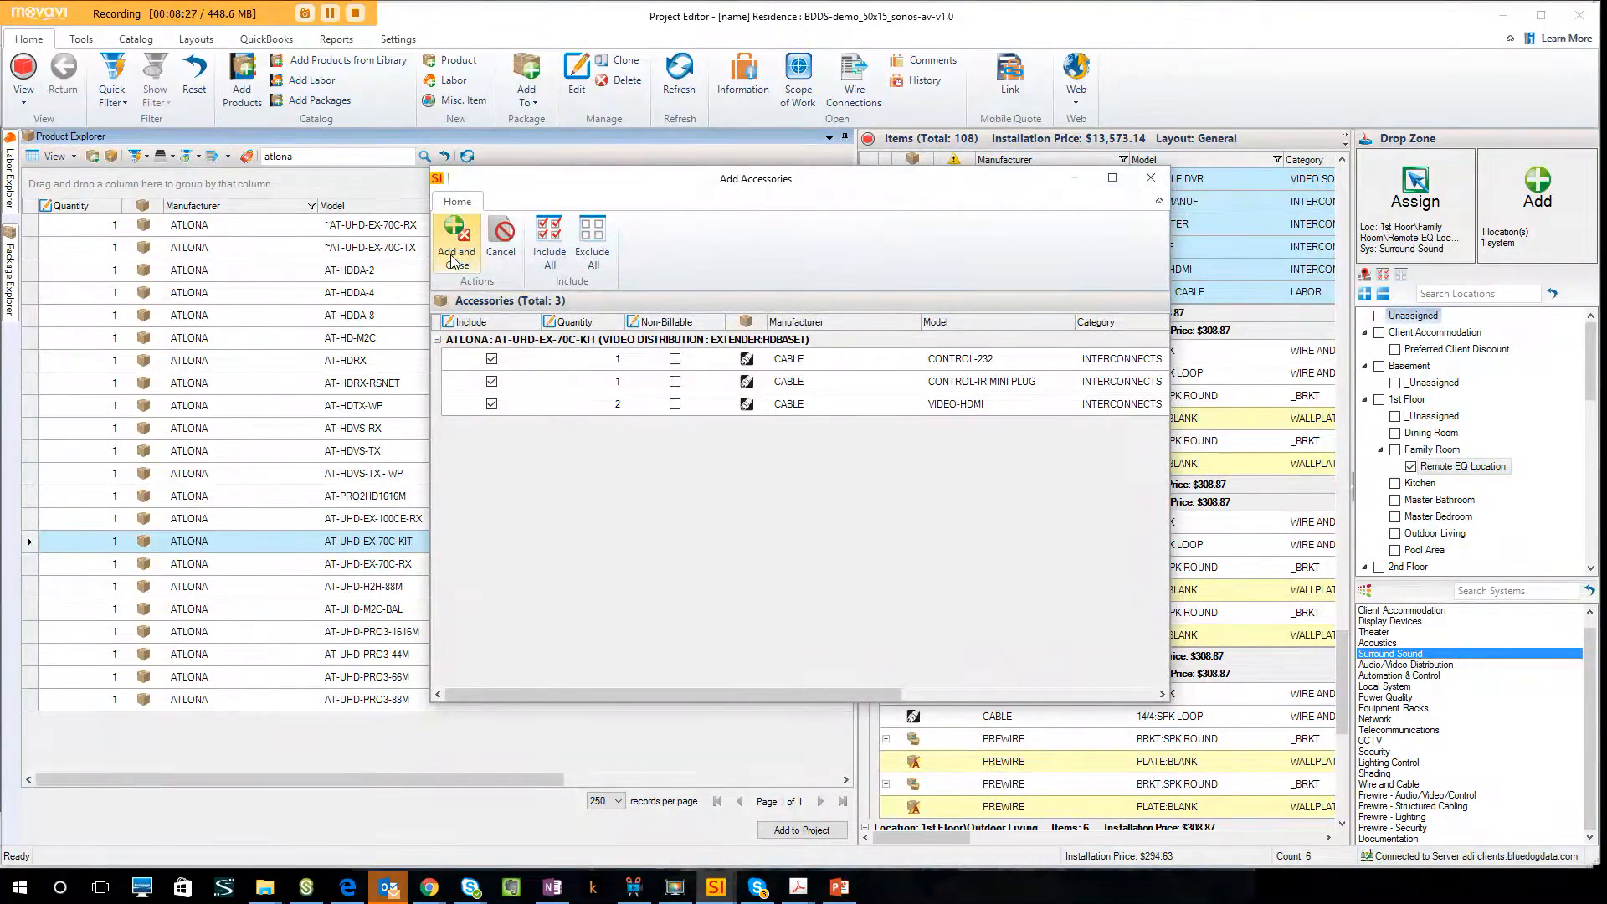
left_click(453, 254)
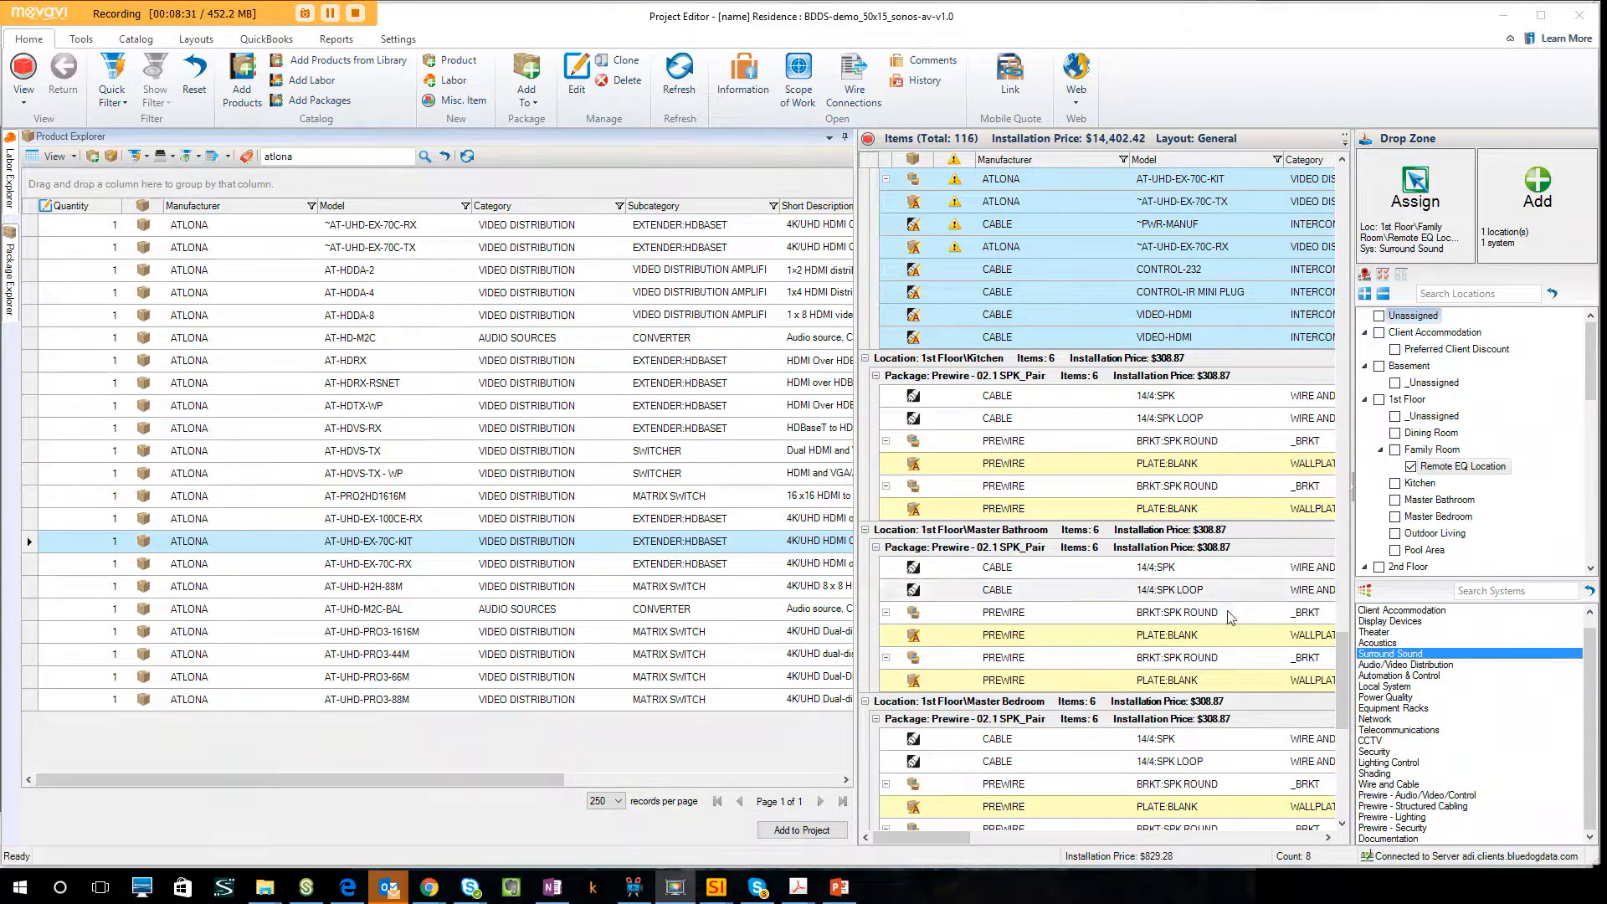
Make Audio/Video Distribution the target system and search the products for "speaker -".
left_click(1423, 665)
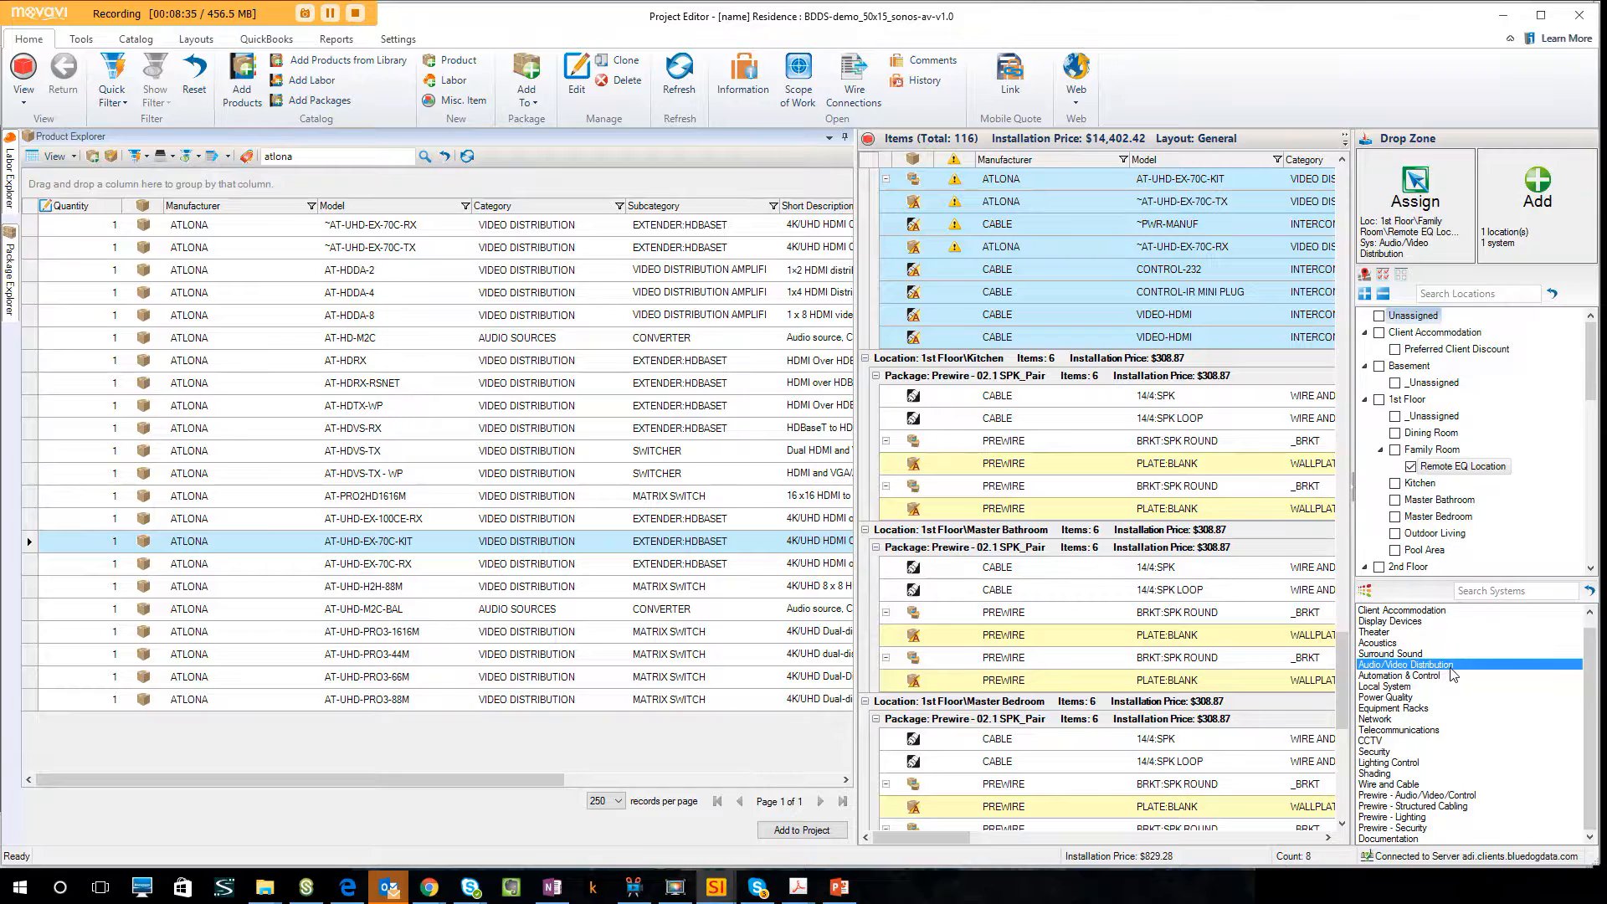
left_click(322, 157)
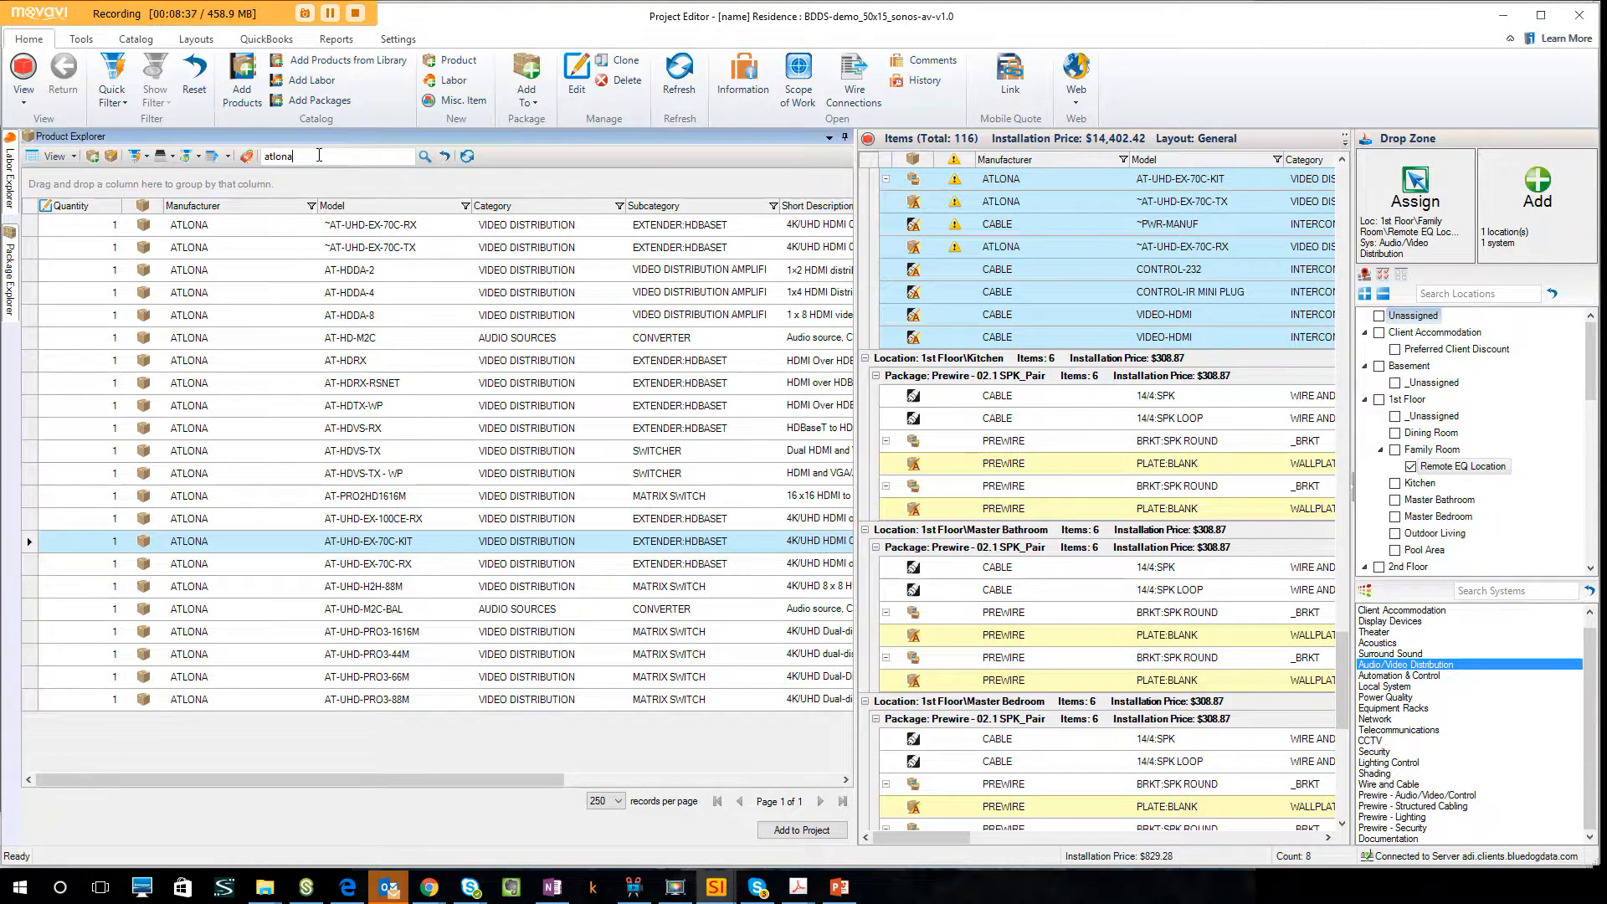
type("spea")
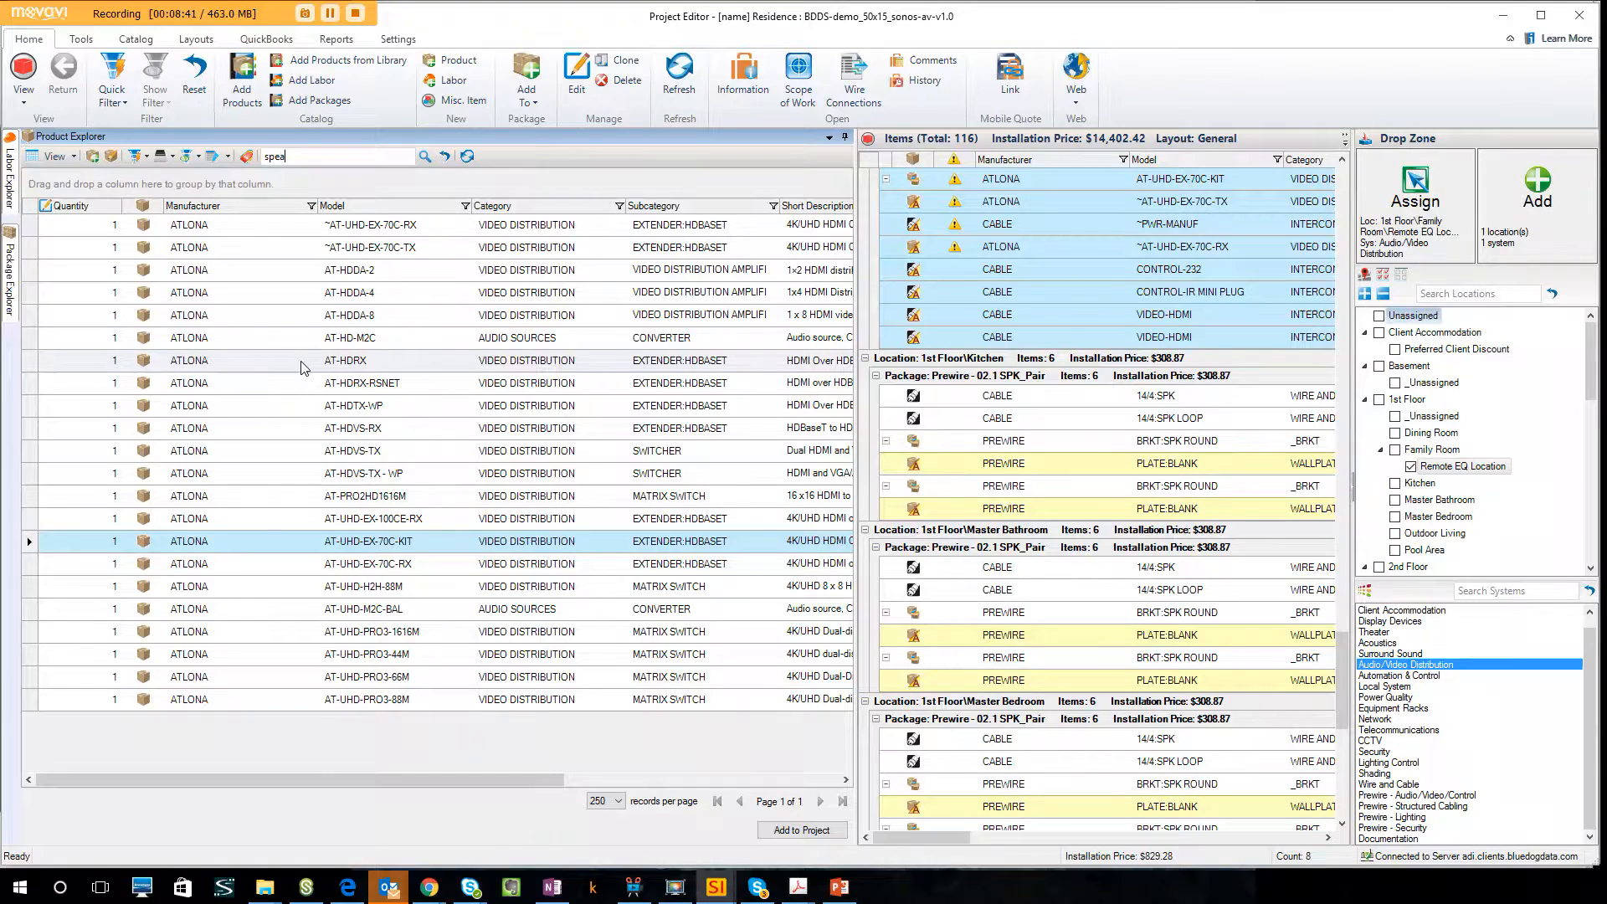
type("ker -")
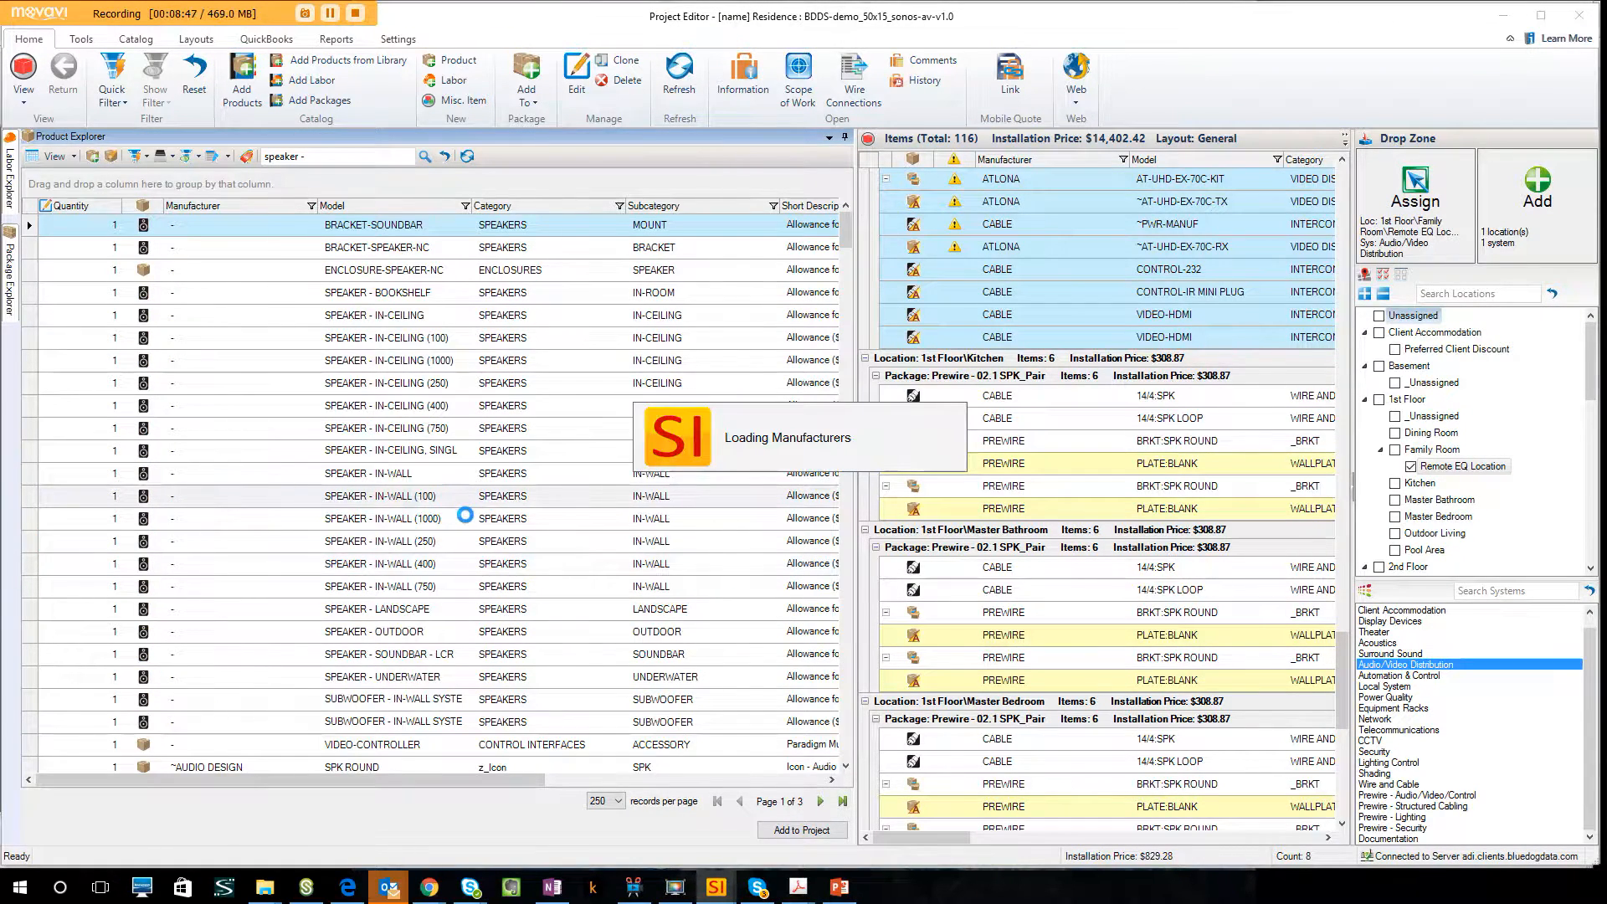
Set the quantity of the SPEAKER - IN-CEILING (400) allowance to 2.
left_click(436, 481)
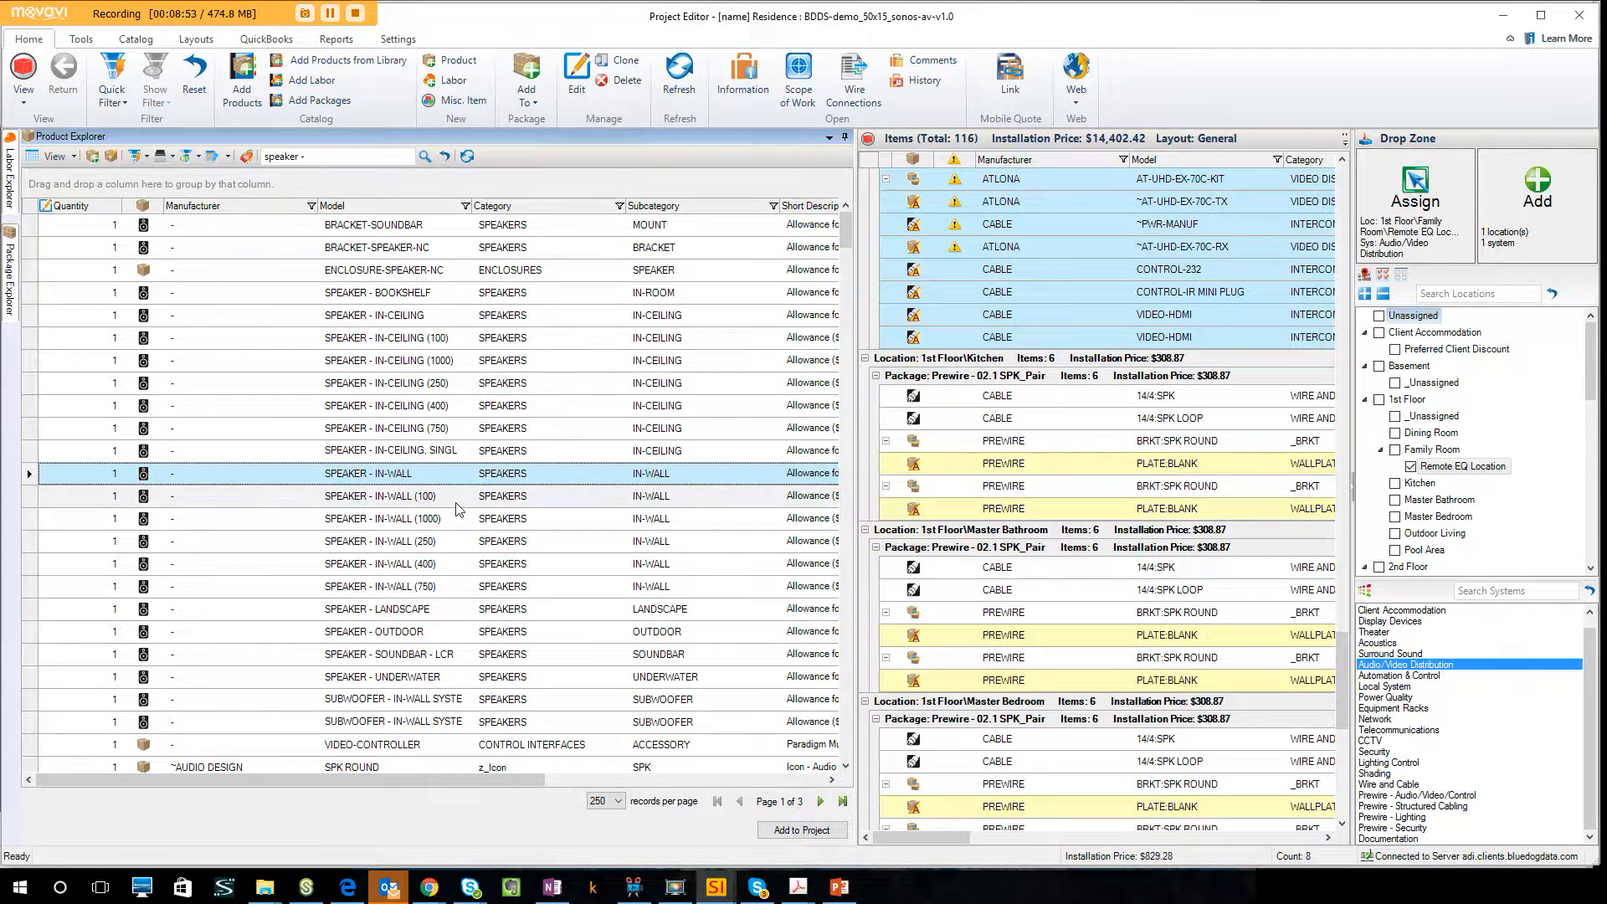
left_click(442, 500)
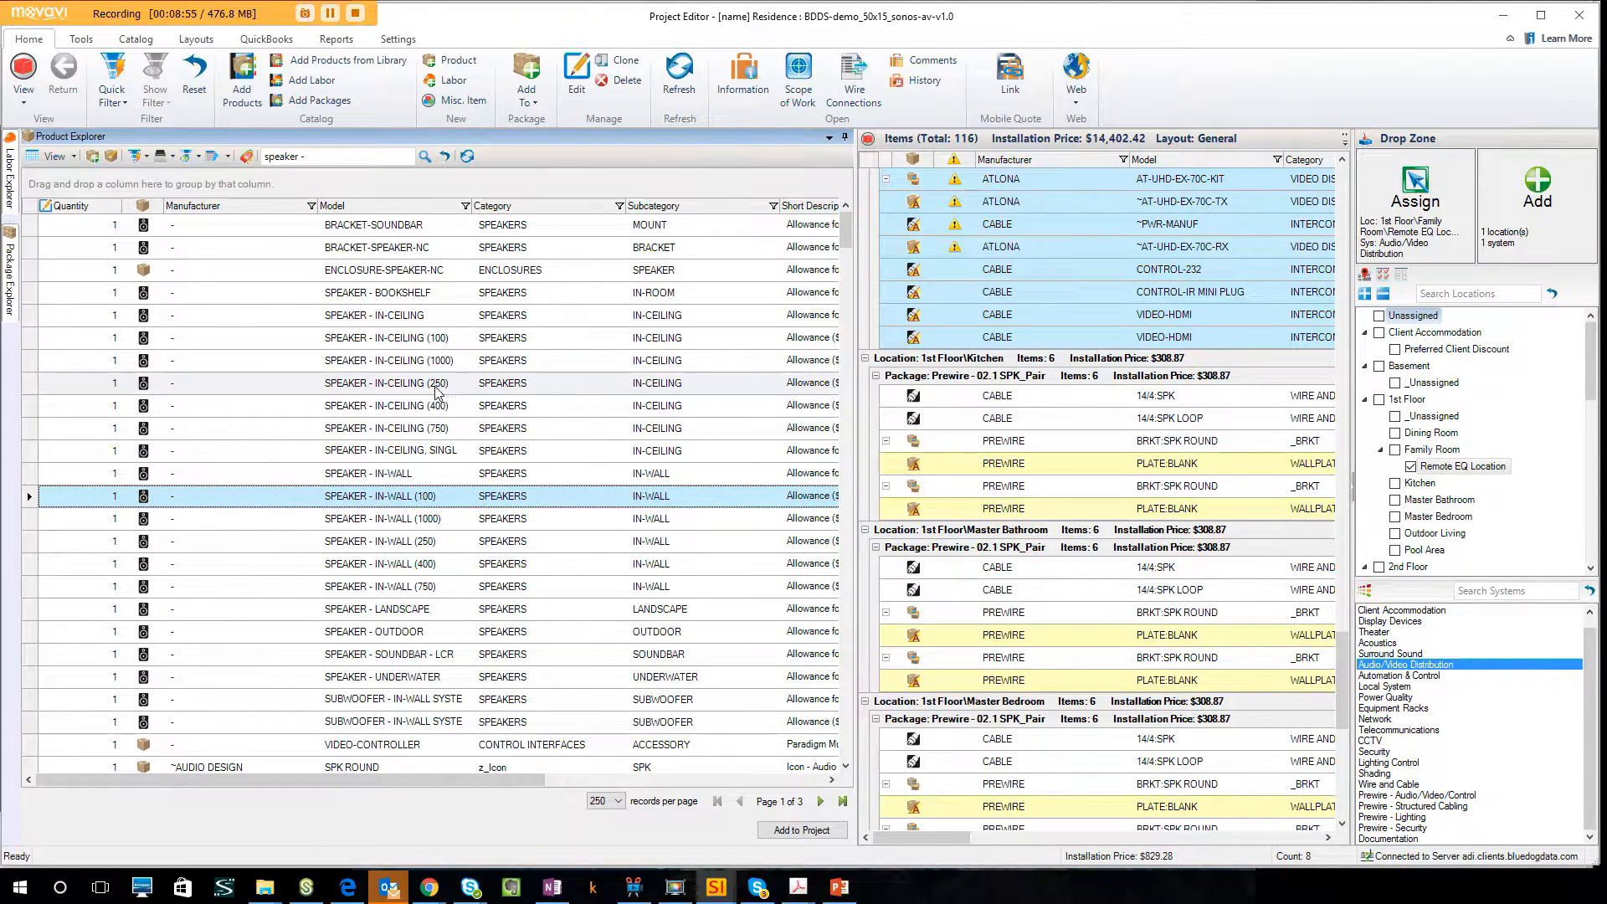
left_click(444, 387)
left_click(400, 340)
left_click(404, 383)
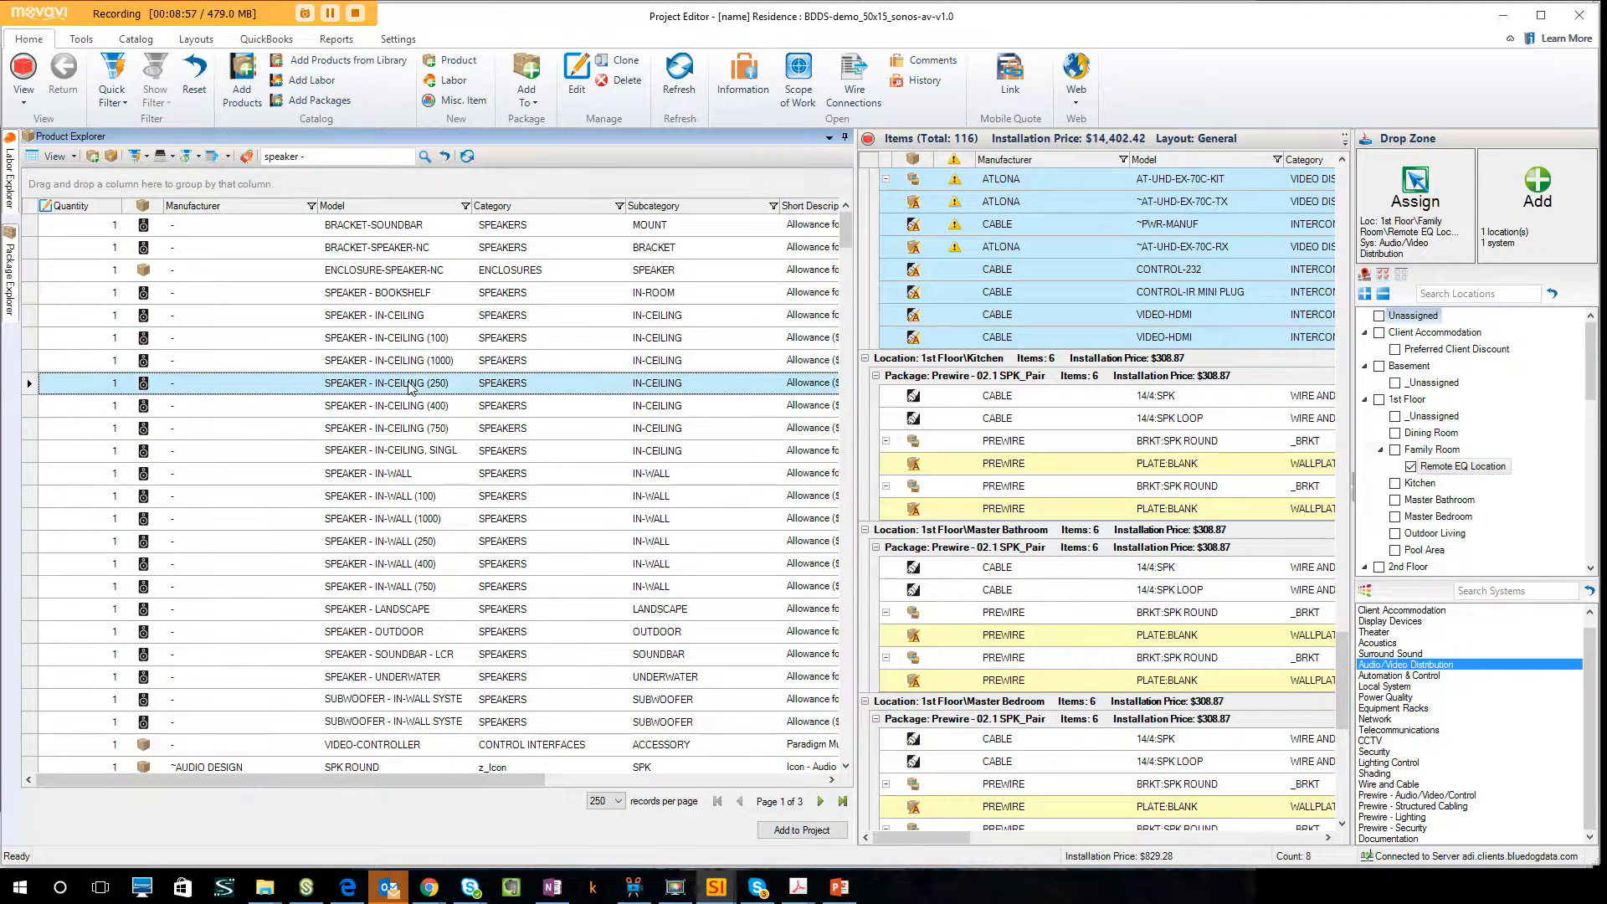
left_click(417, 406)
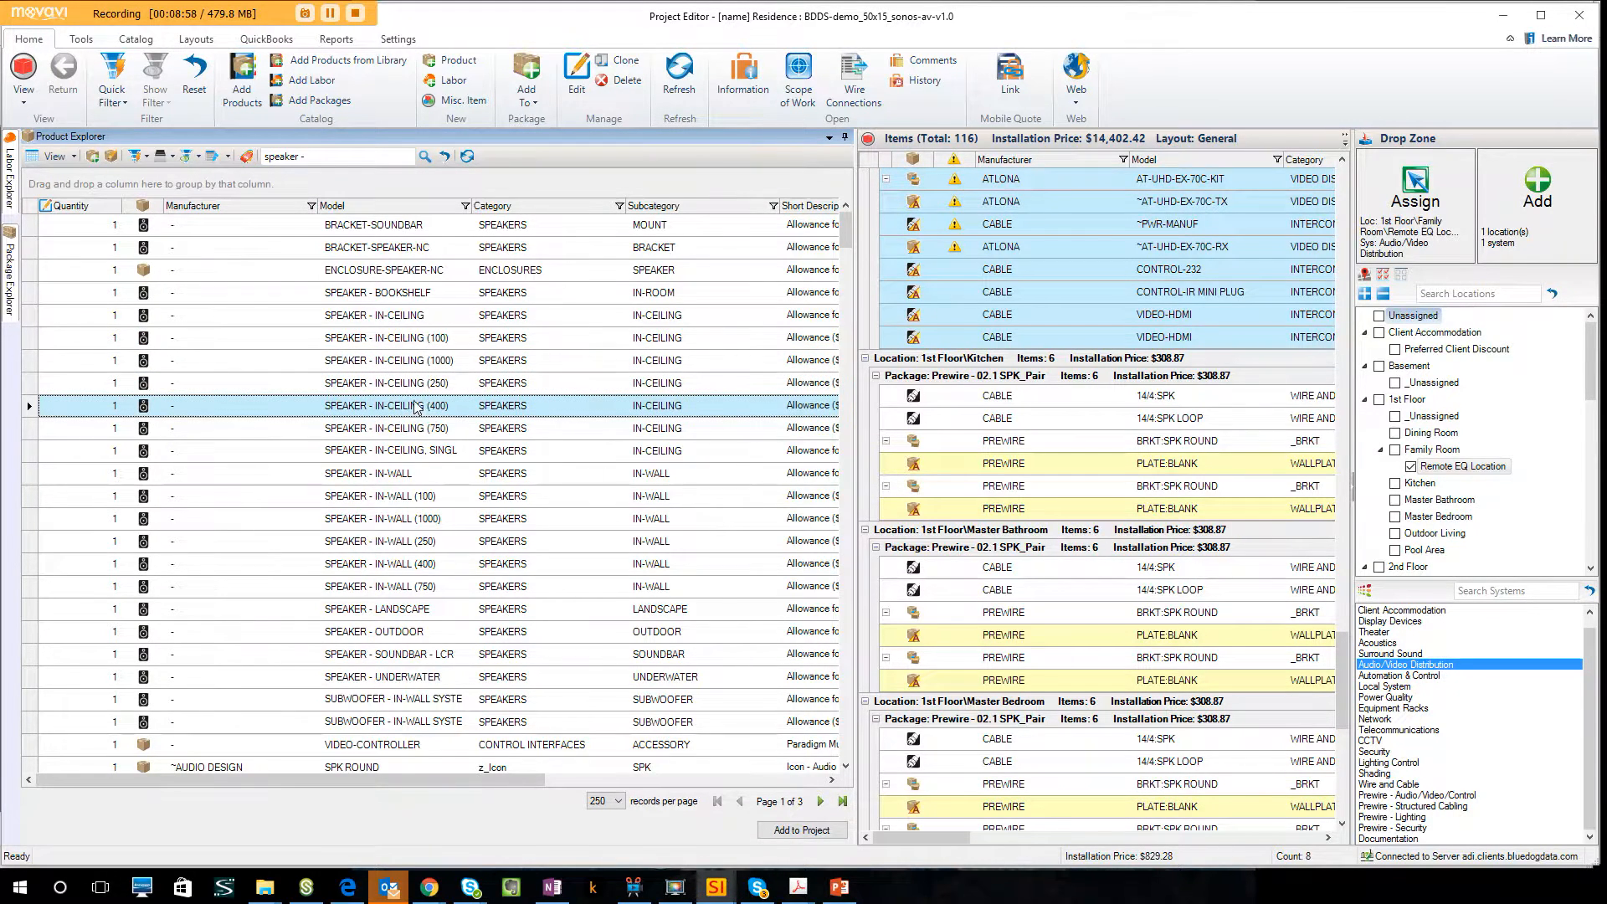
left_click(94, 409)
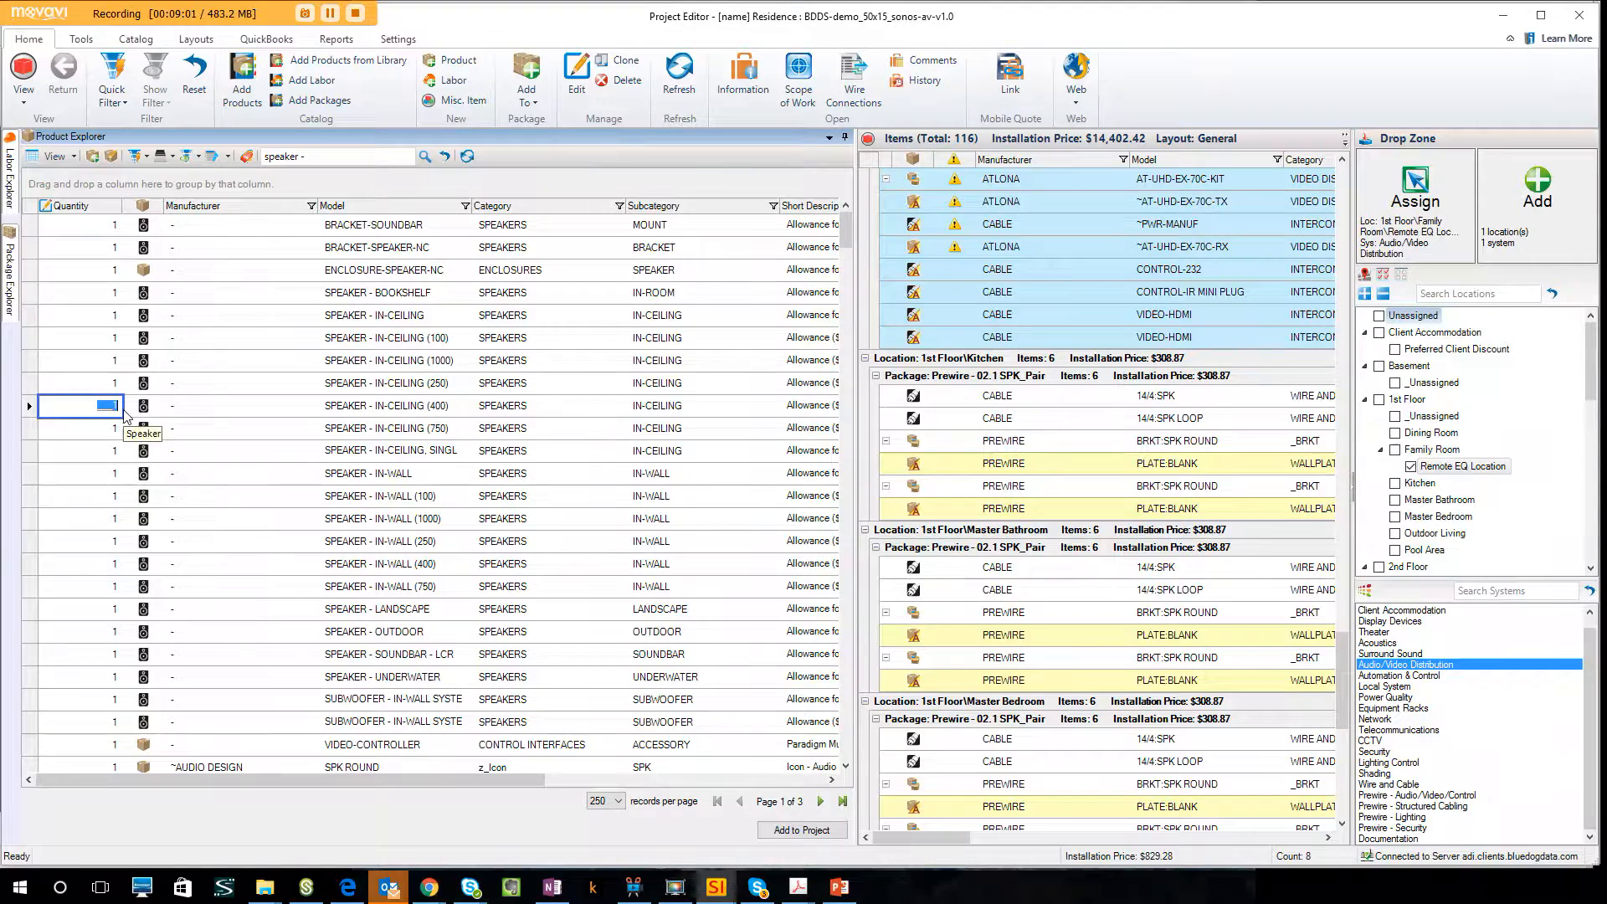
type("4")
type("2")
left_click(398, 412)
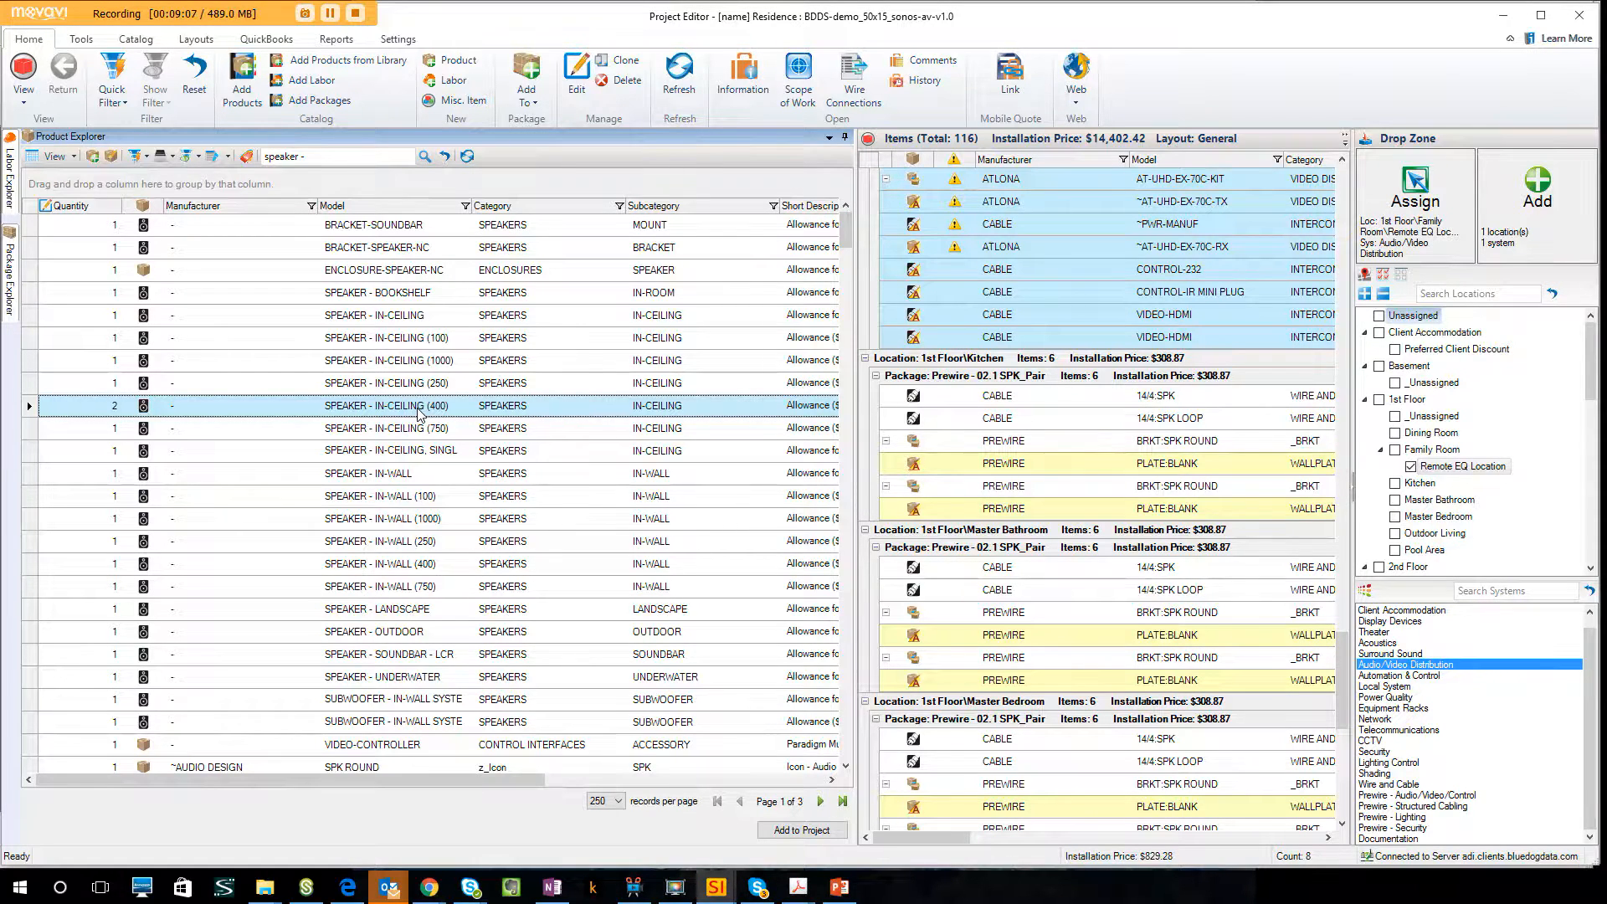
Add the SPEAKER - IN-CEILING (400) allowance with its default accessories to Dining Room, Kitchen, Master Bathroom, Master Bedroom and Outdoor Living.
left_click(1412, 469)
left_click(1395, 433)
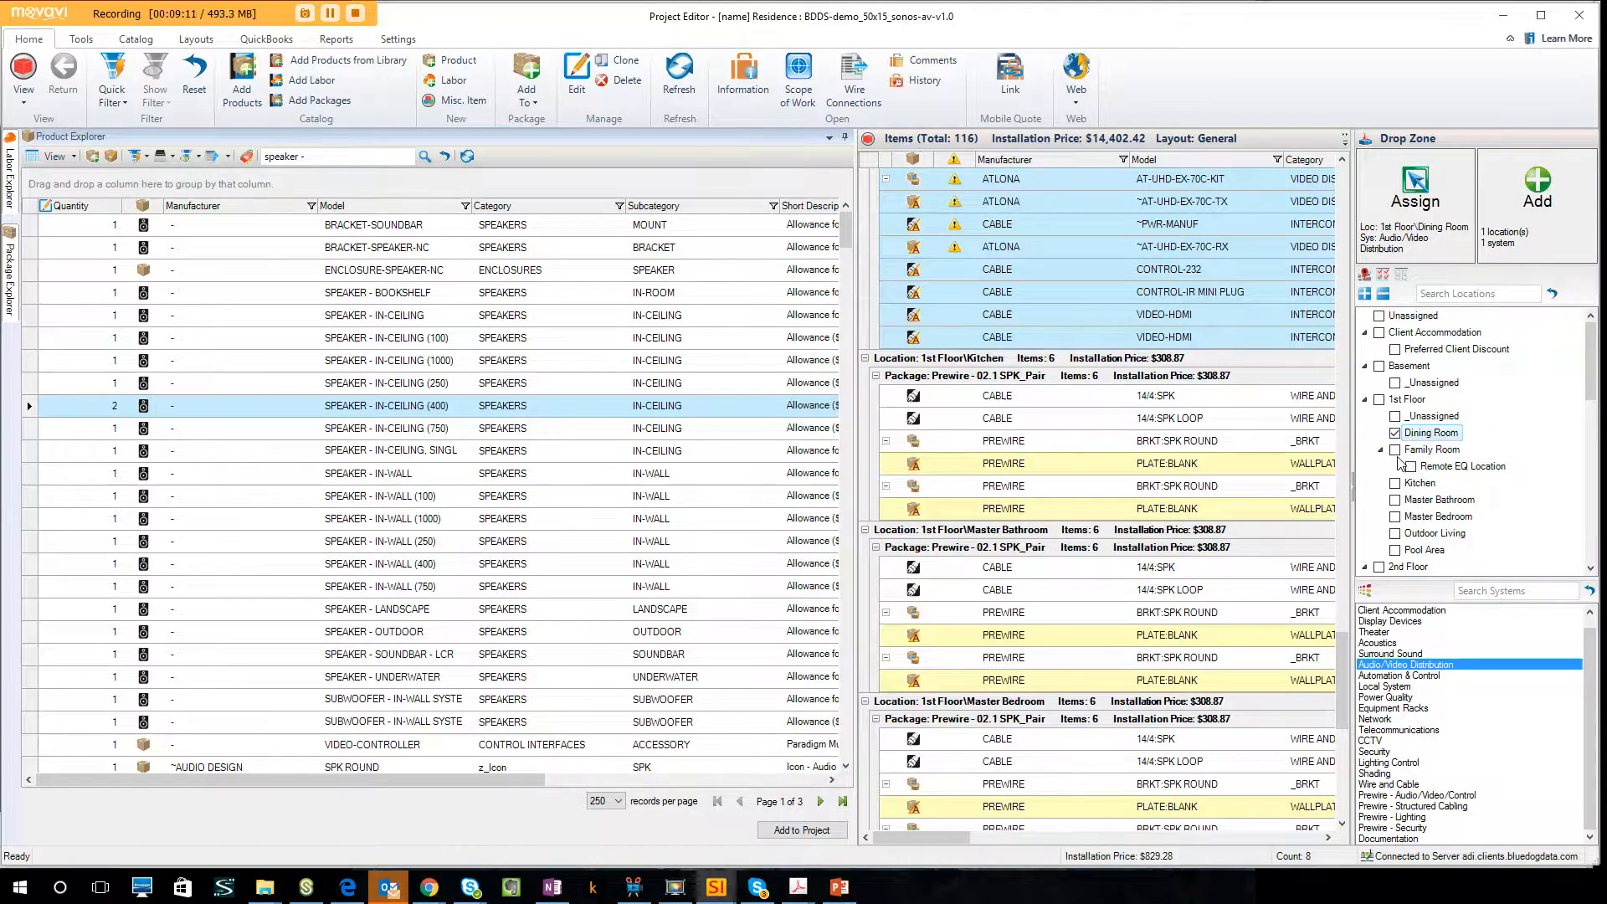
left_click(1394, 483)
left_click(1394, 500)
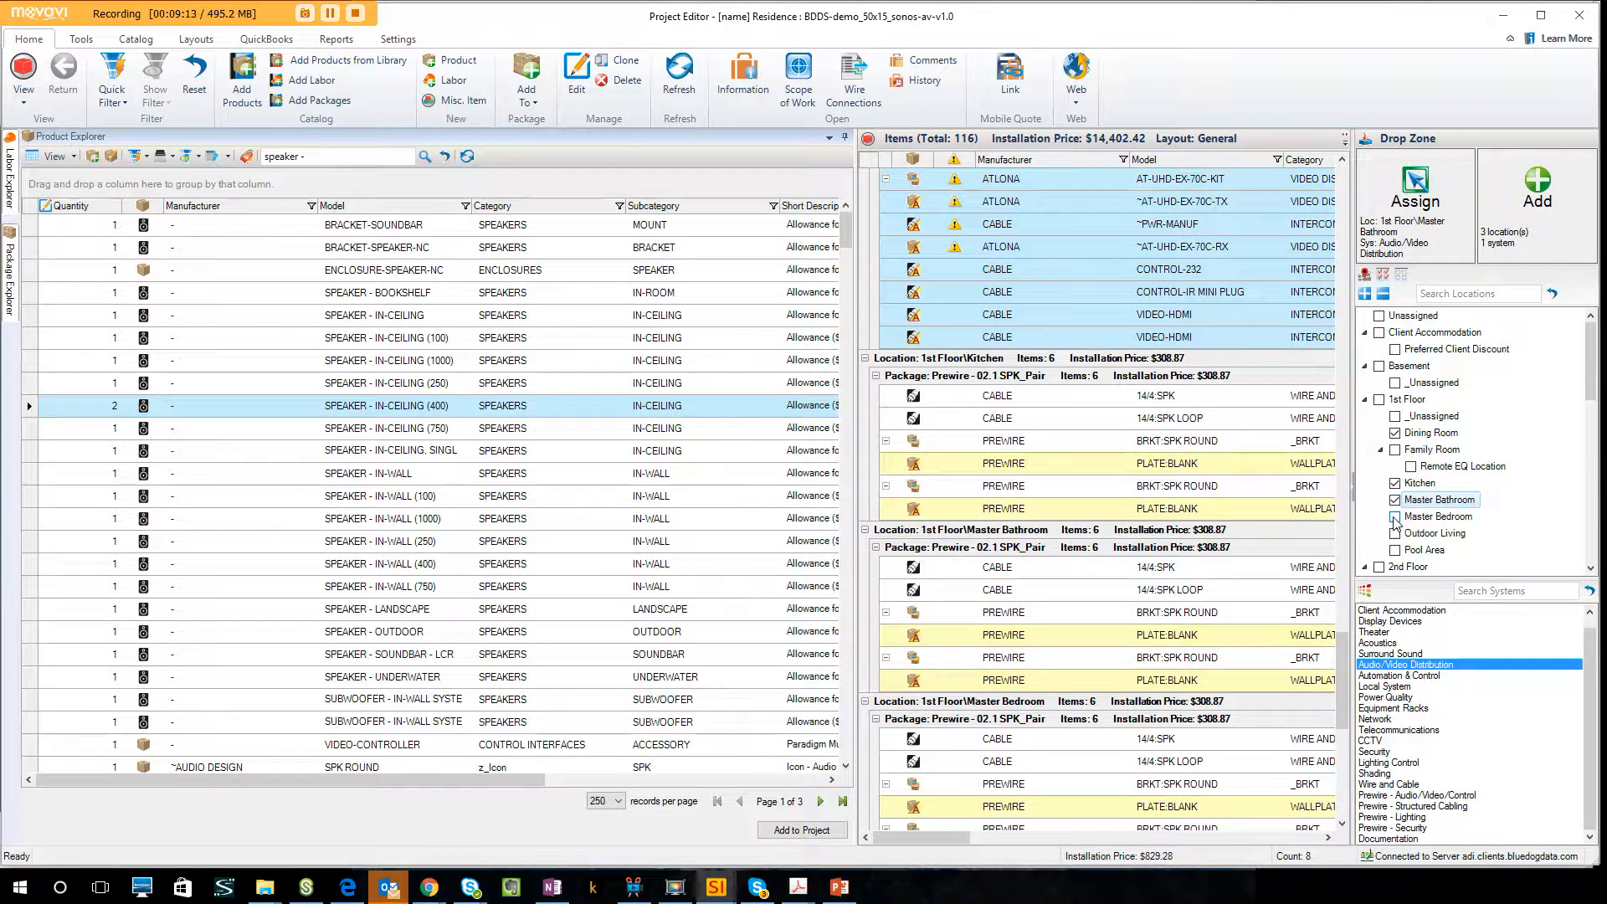
left_click(1395, 516)
left_click(1395, 533)
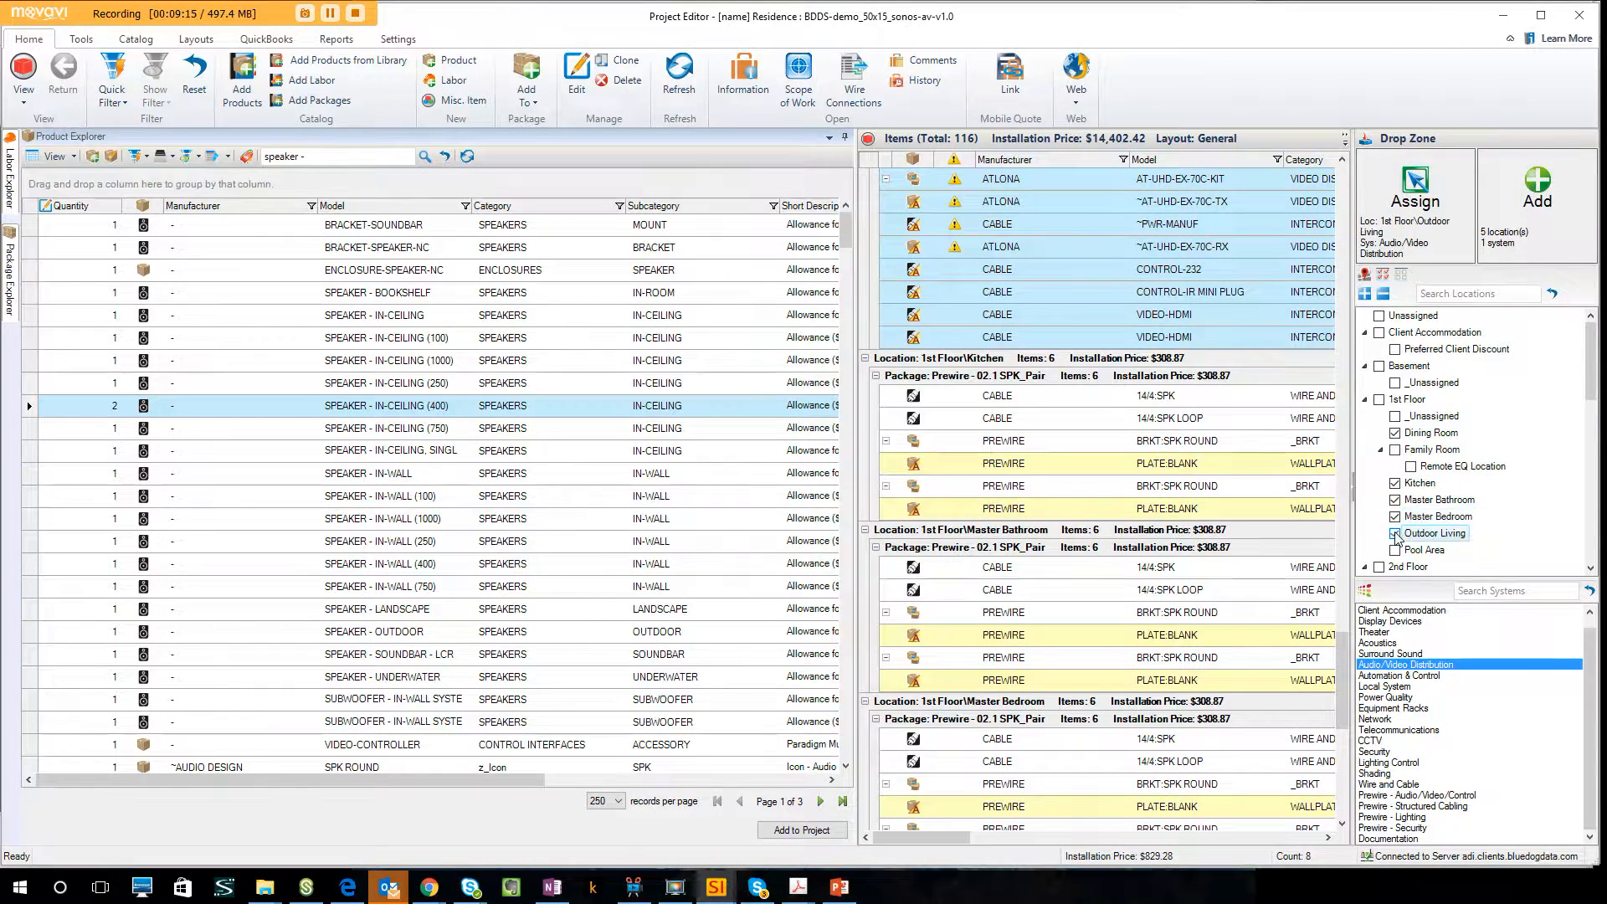
left_click_drag(551, 405, 1527, 223)
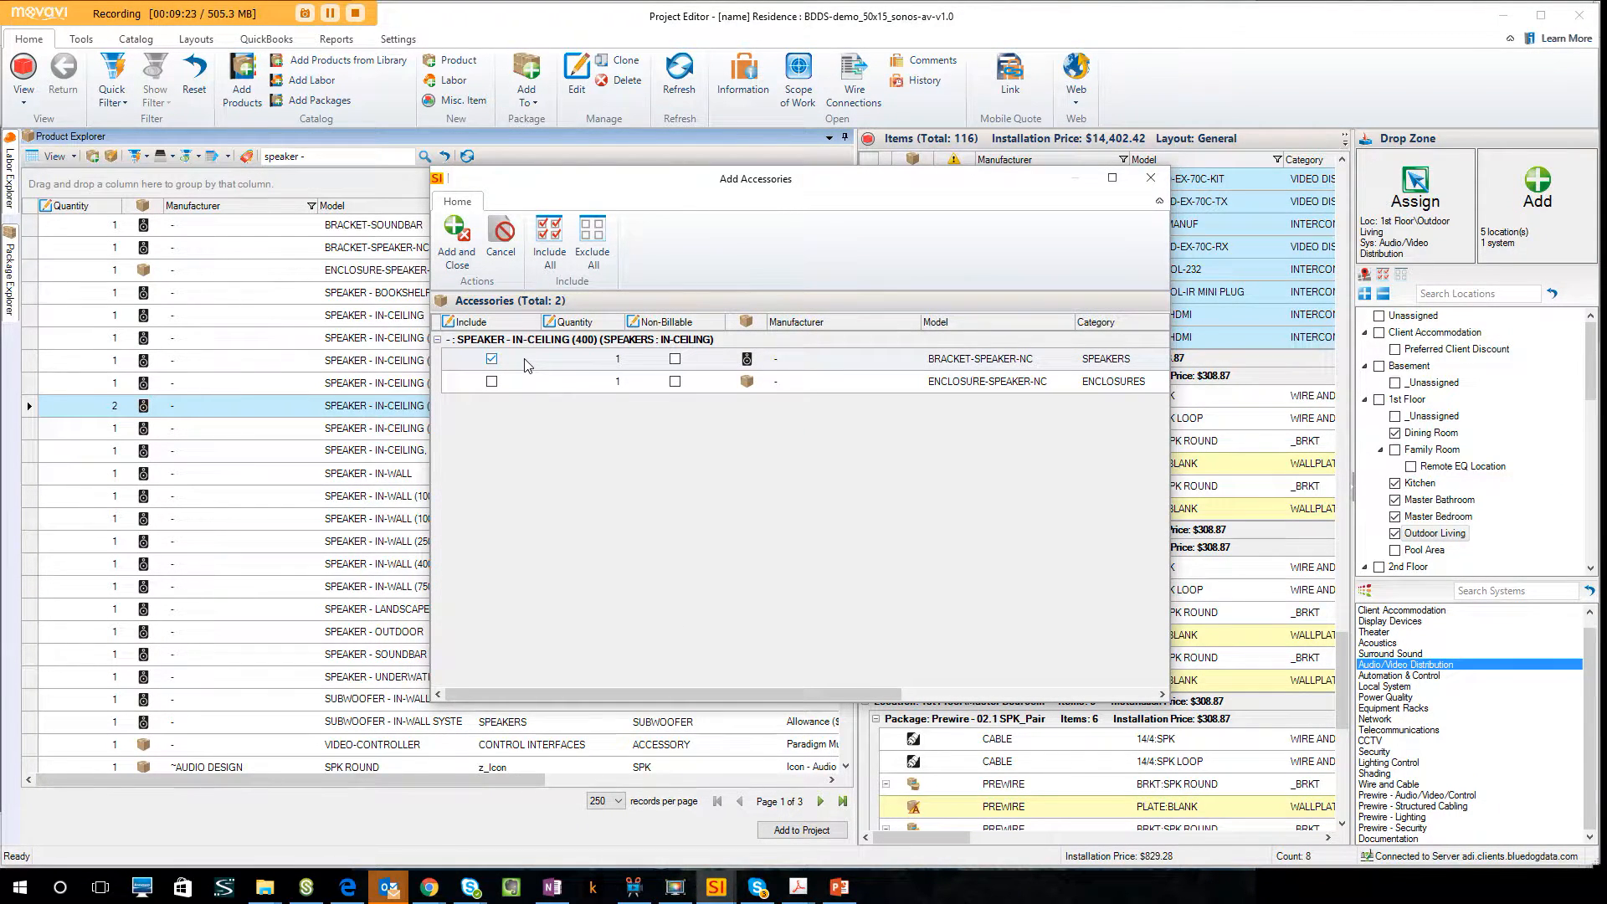
left_click(530, 381)
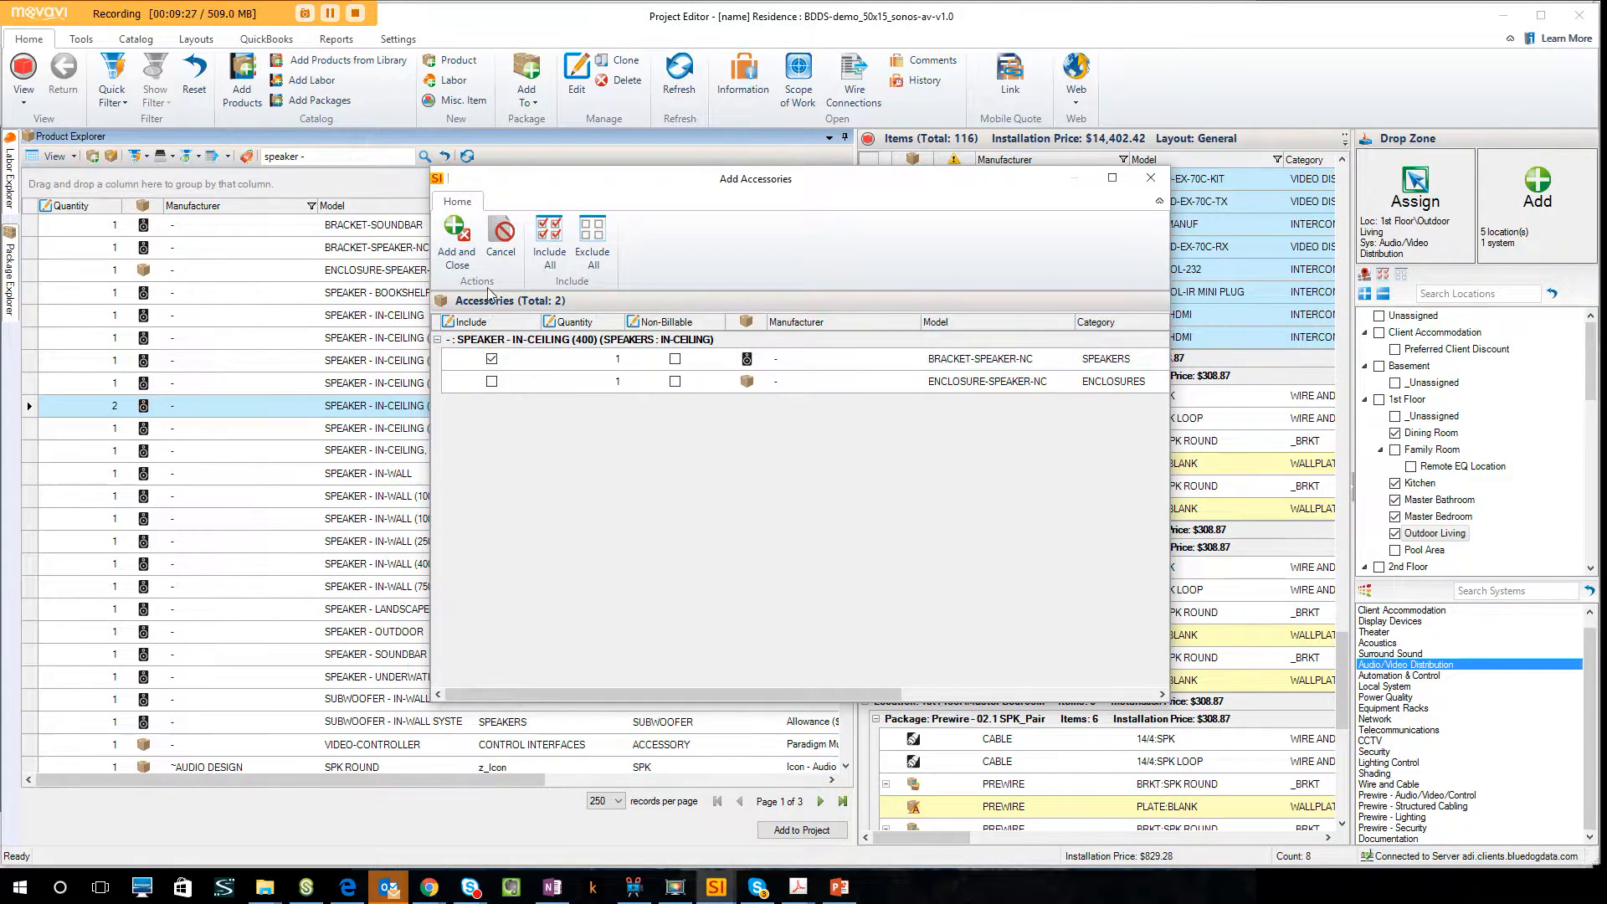
left_click(457, 239)
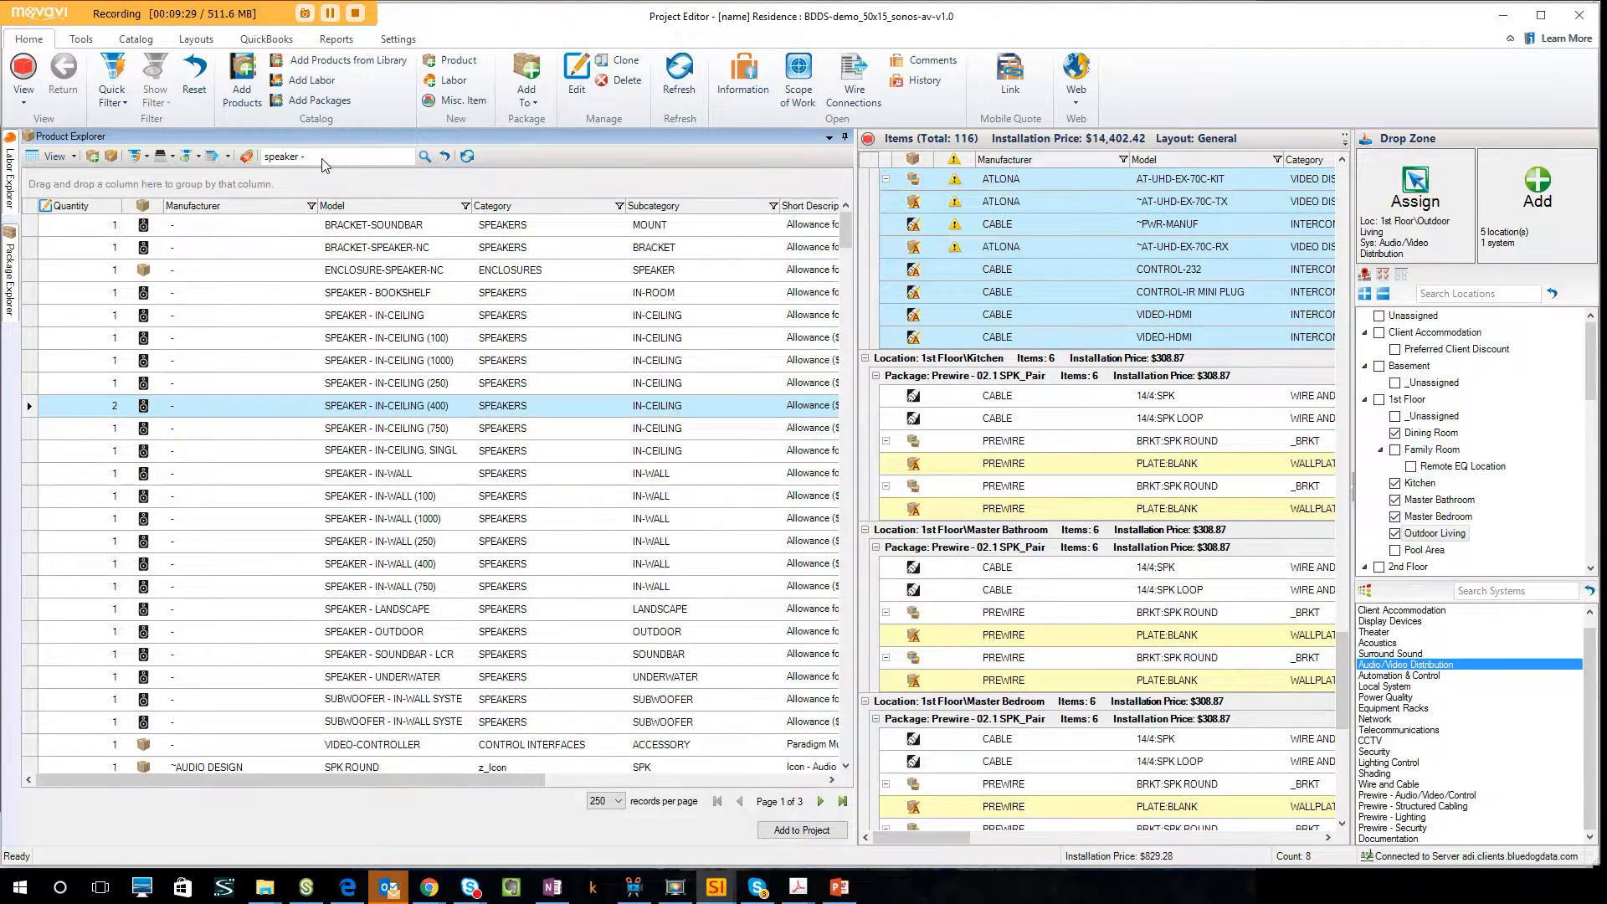
Search the products for sonance and select the LS48 SUBV10 SYSTEM landscape speakers.
type("sonance")
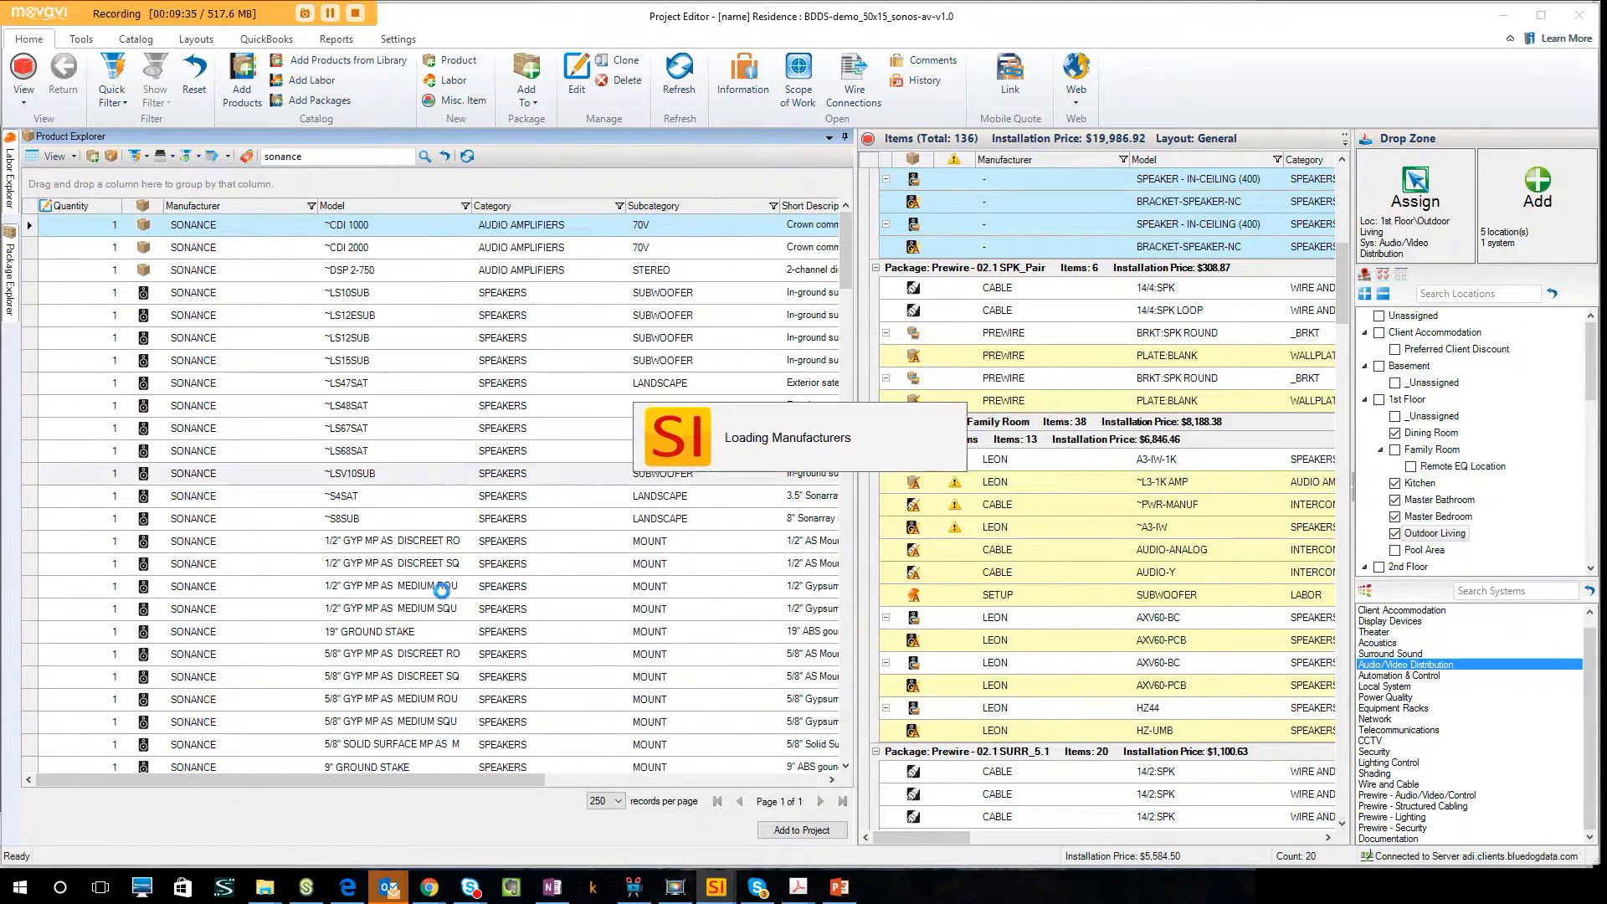
scroll(427, 653, "down", 20)
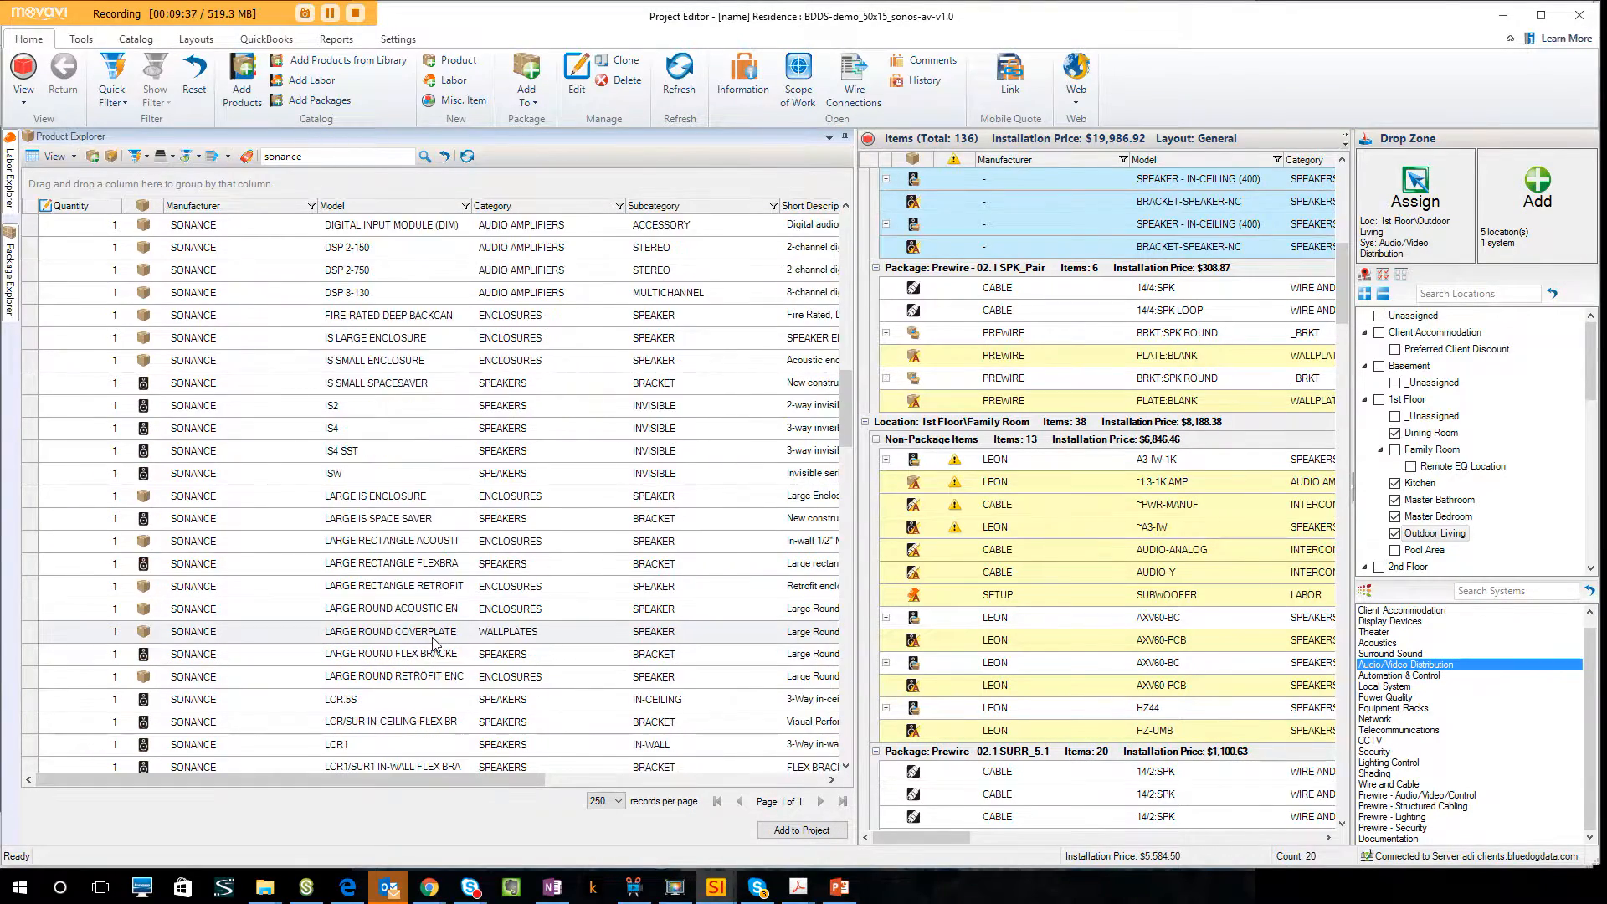
scroll(431, 636, "down", 2)
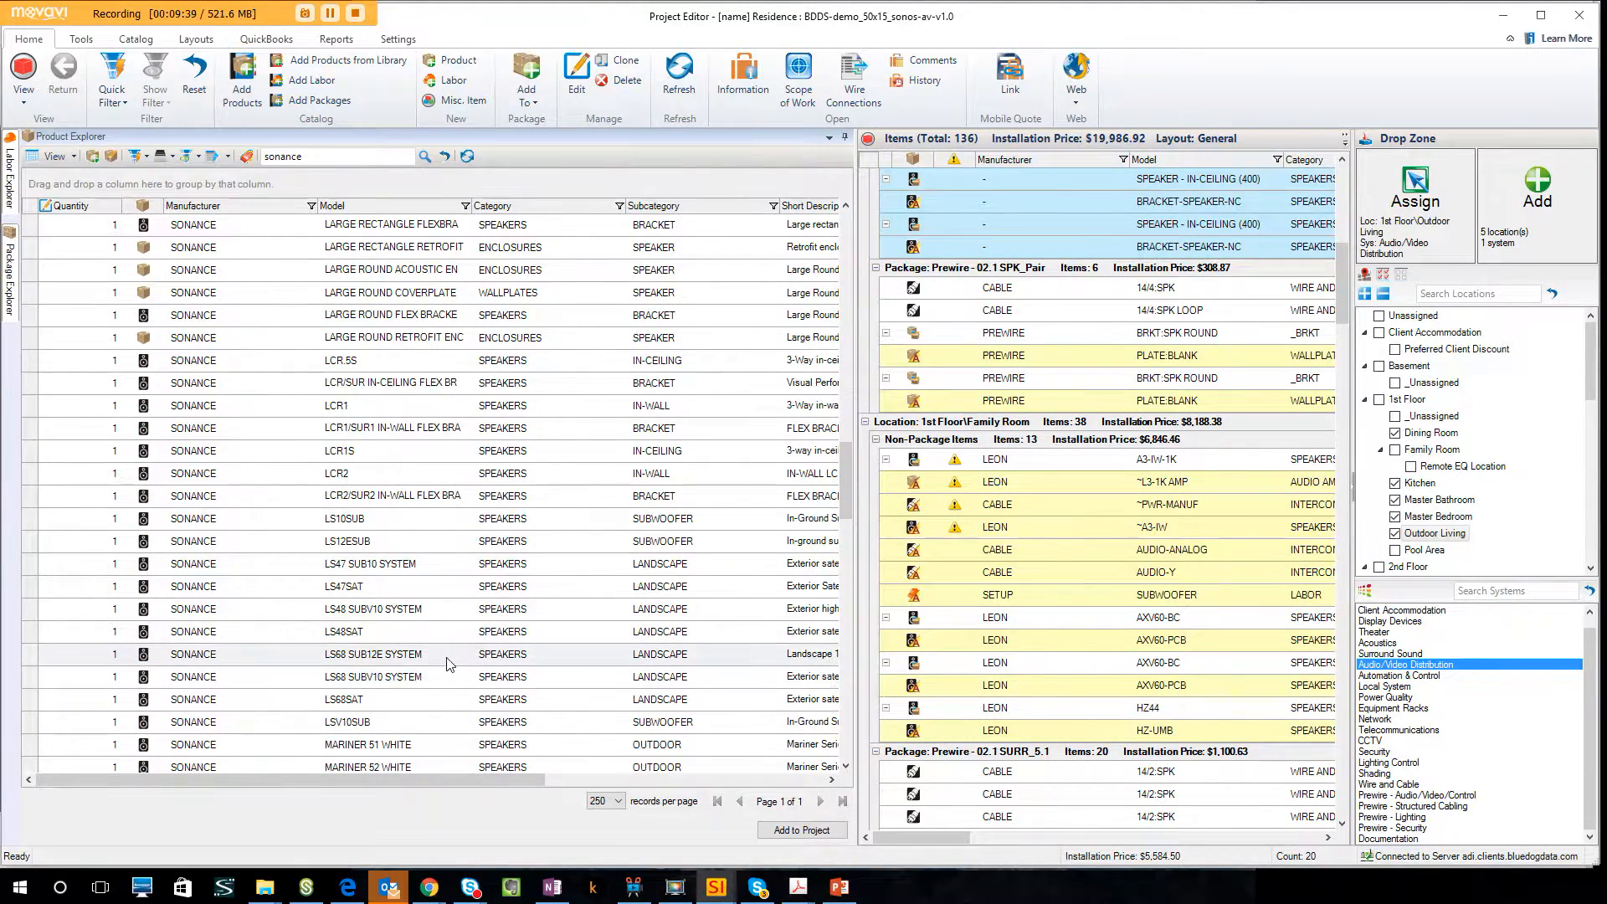
left_click(397, 615)
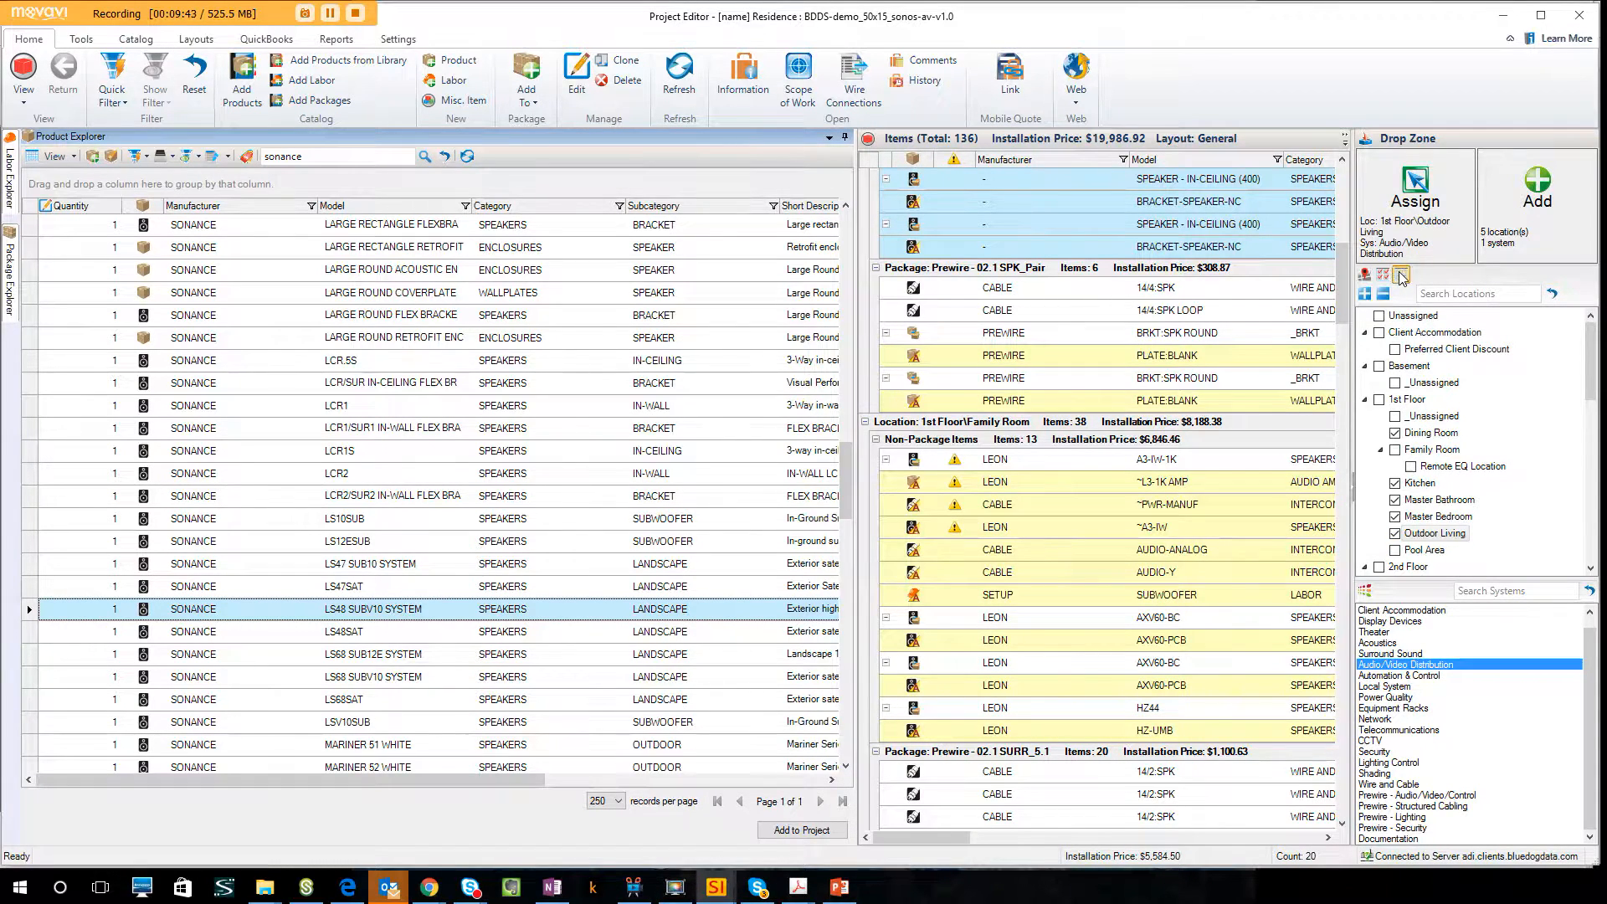
Add the LS48 SUBV10 SYSTEM to Pool Area only, with its default accessories and default bulk wire assignment.
left_click(1395, 550)
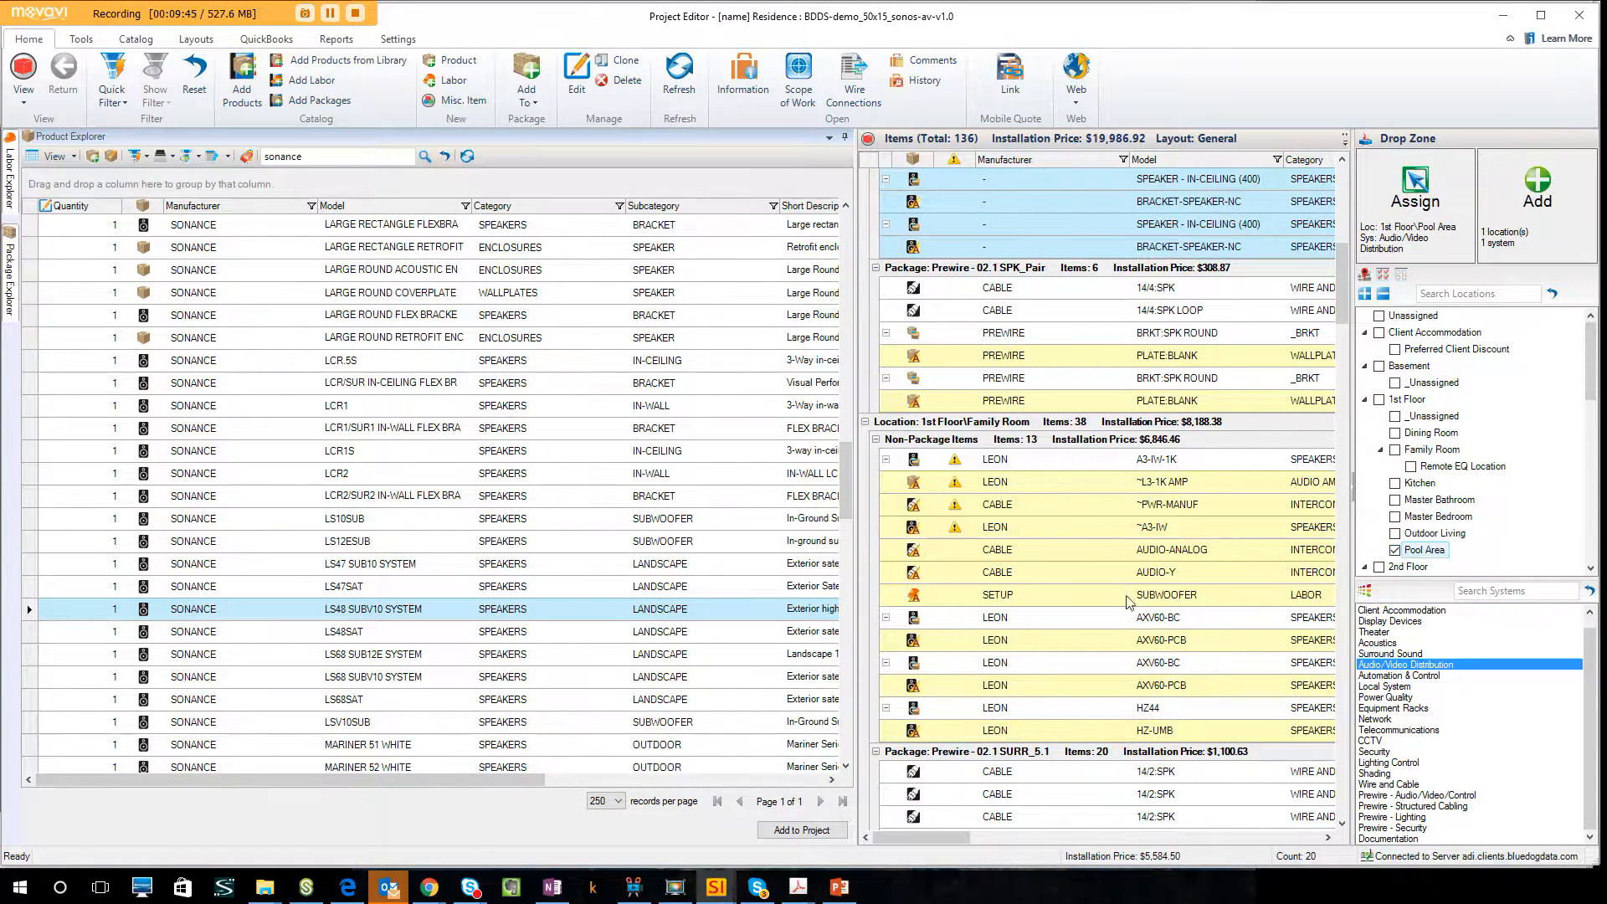
left_click(552, 615)
left_click_drag(552, 615, 1545, 223)
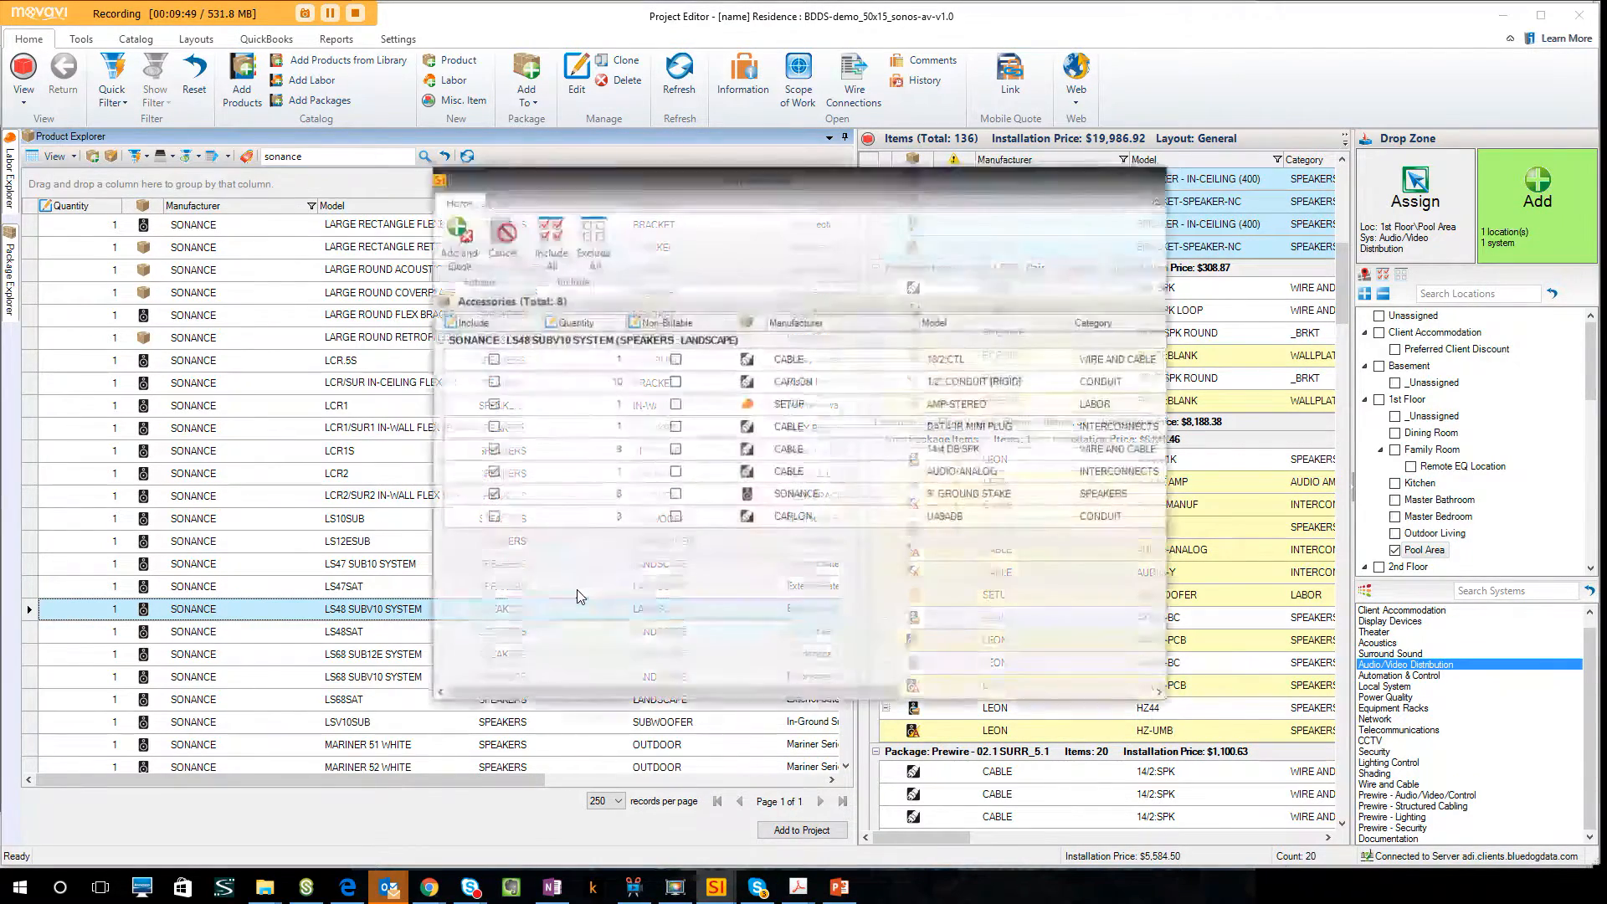
left_click(449, 251)
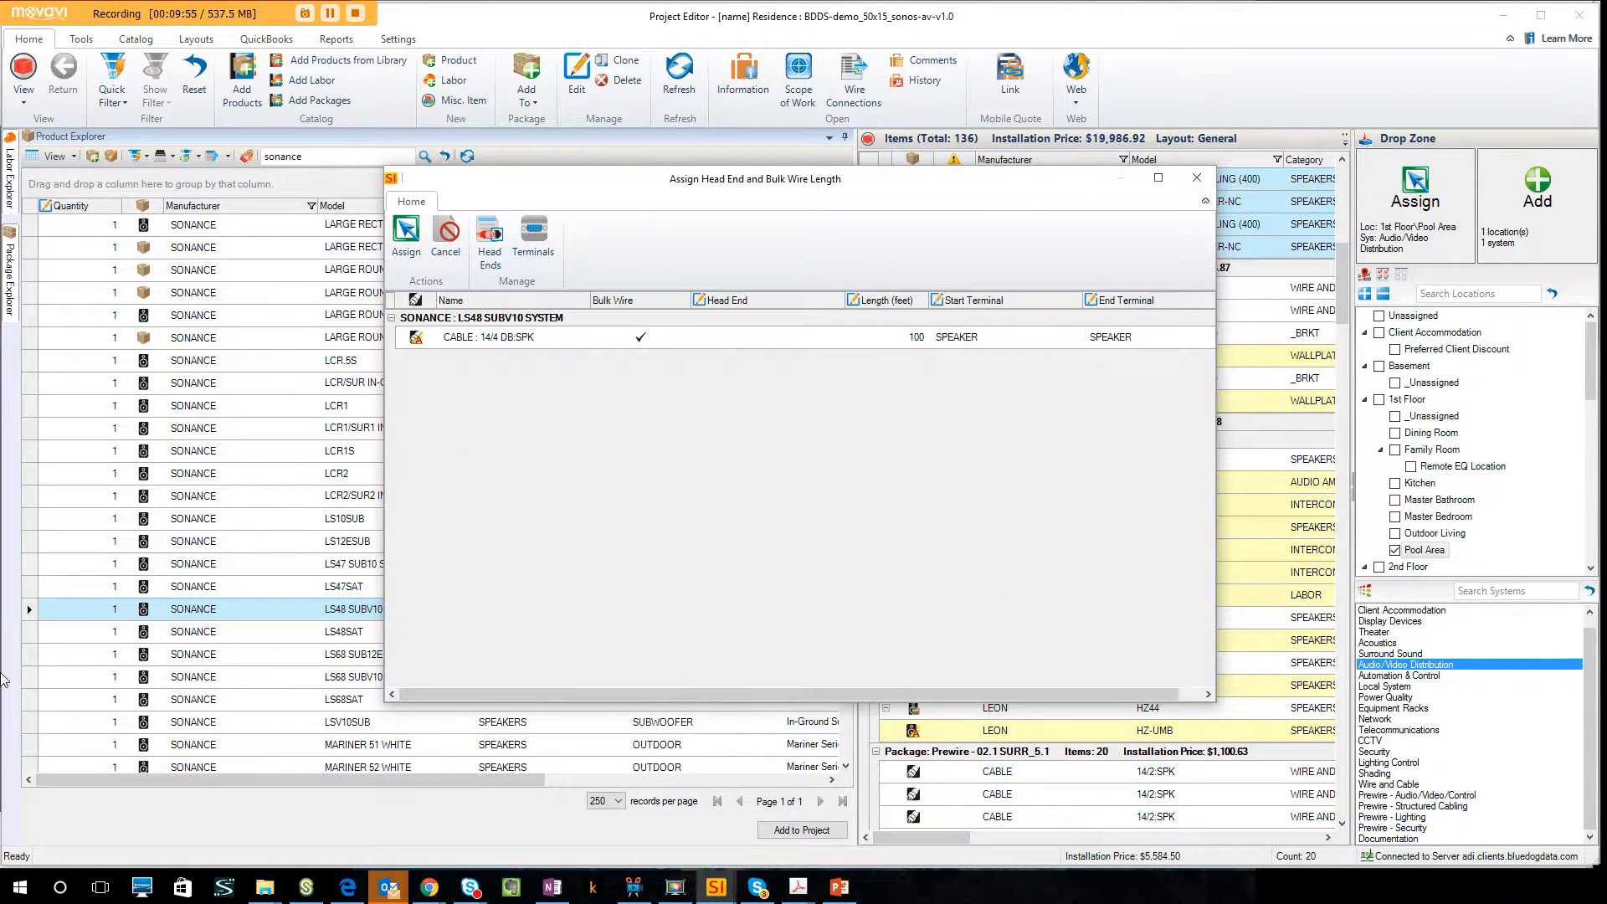
left_click(405, 238)
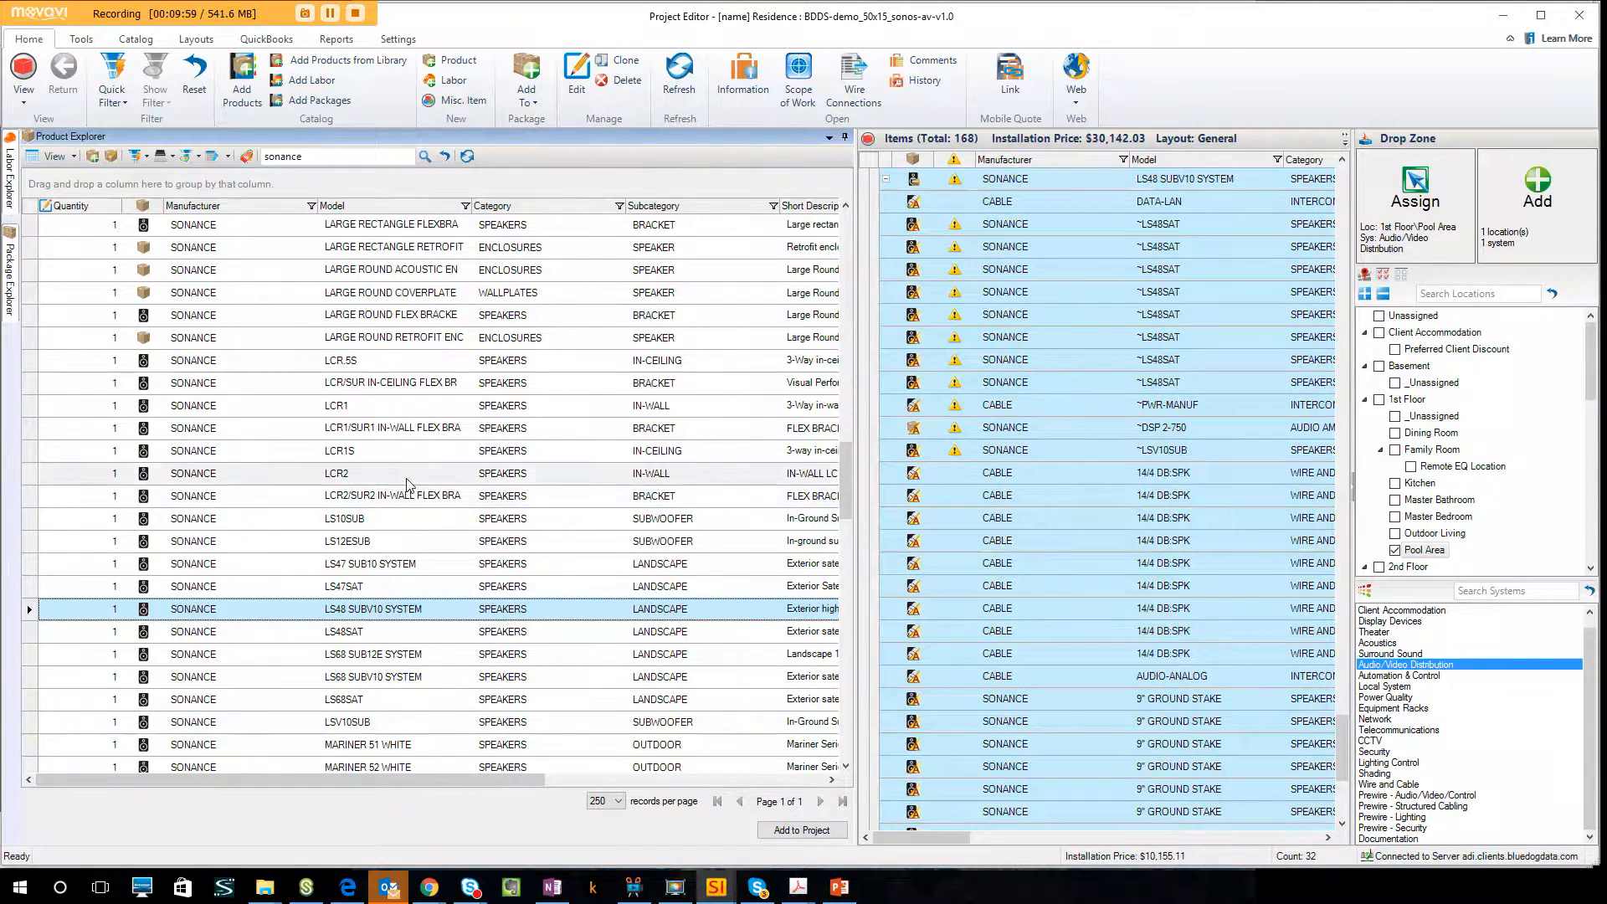
left_click(330, 13)
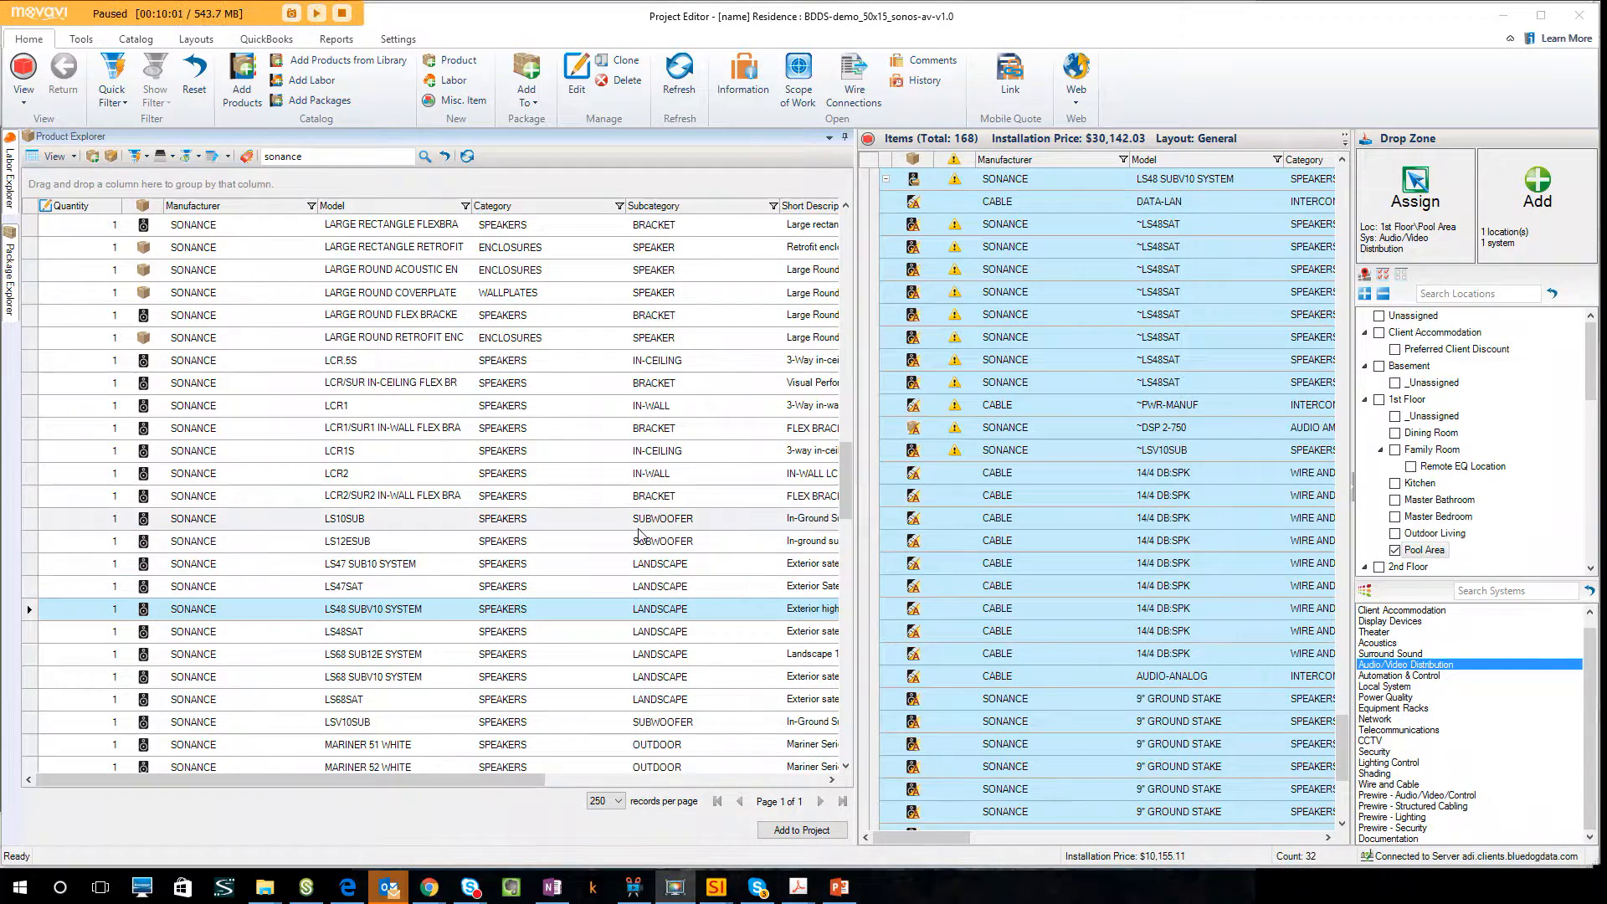
left_click(317, 13)
Search the products for sonos.
double_click(307, 161)
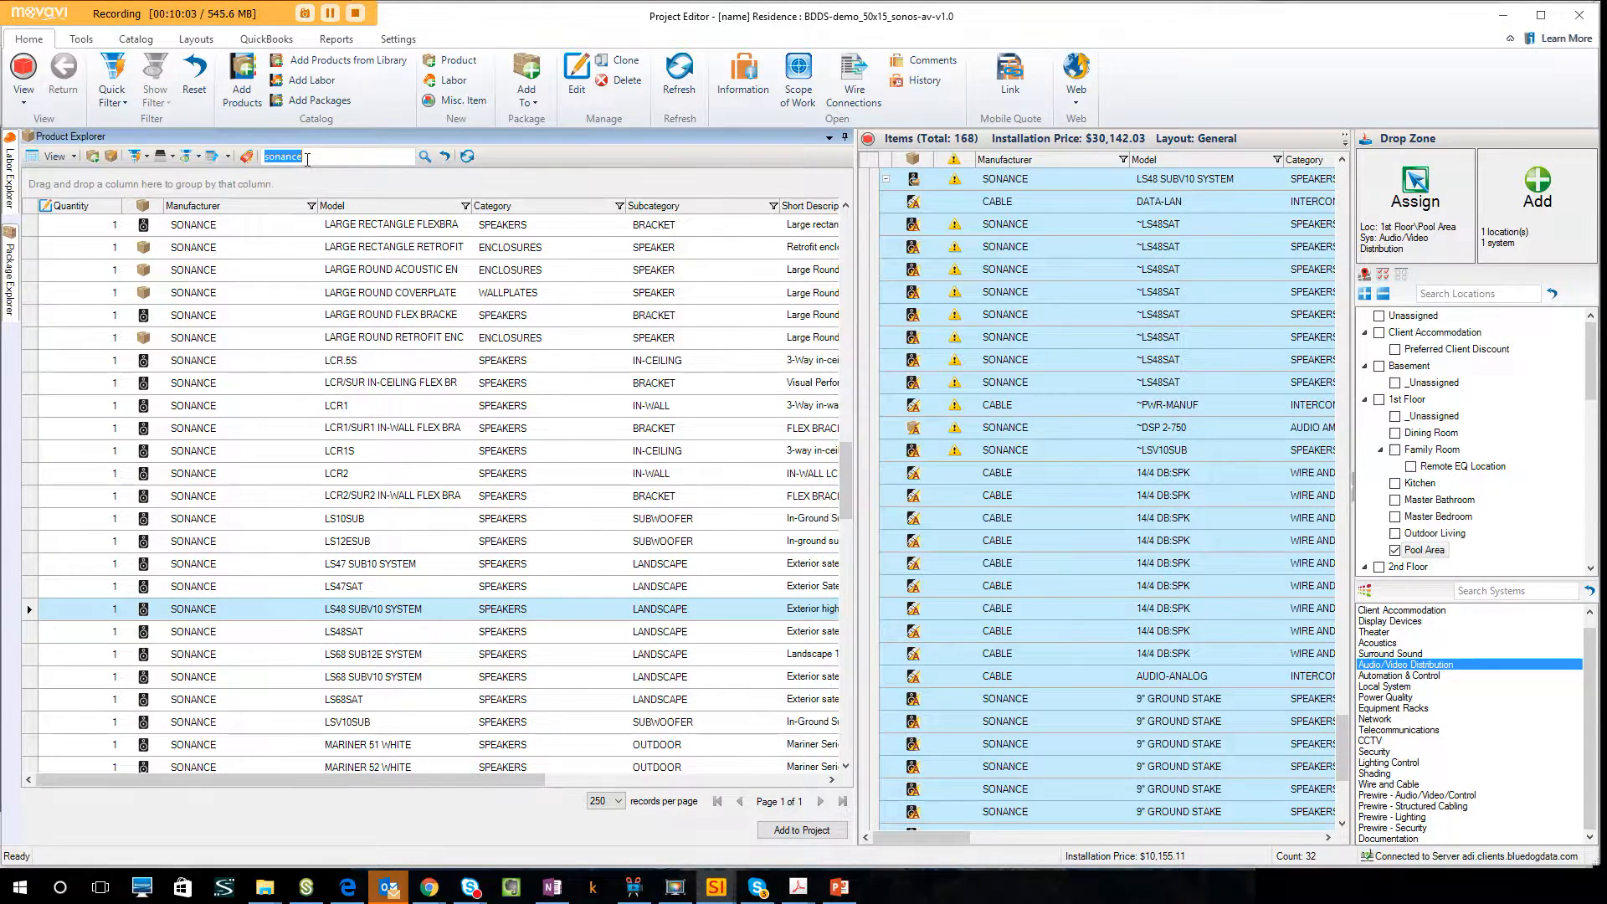
type("sono")
key("Return")
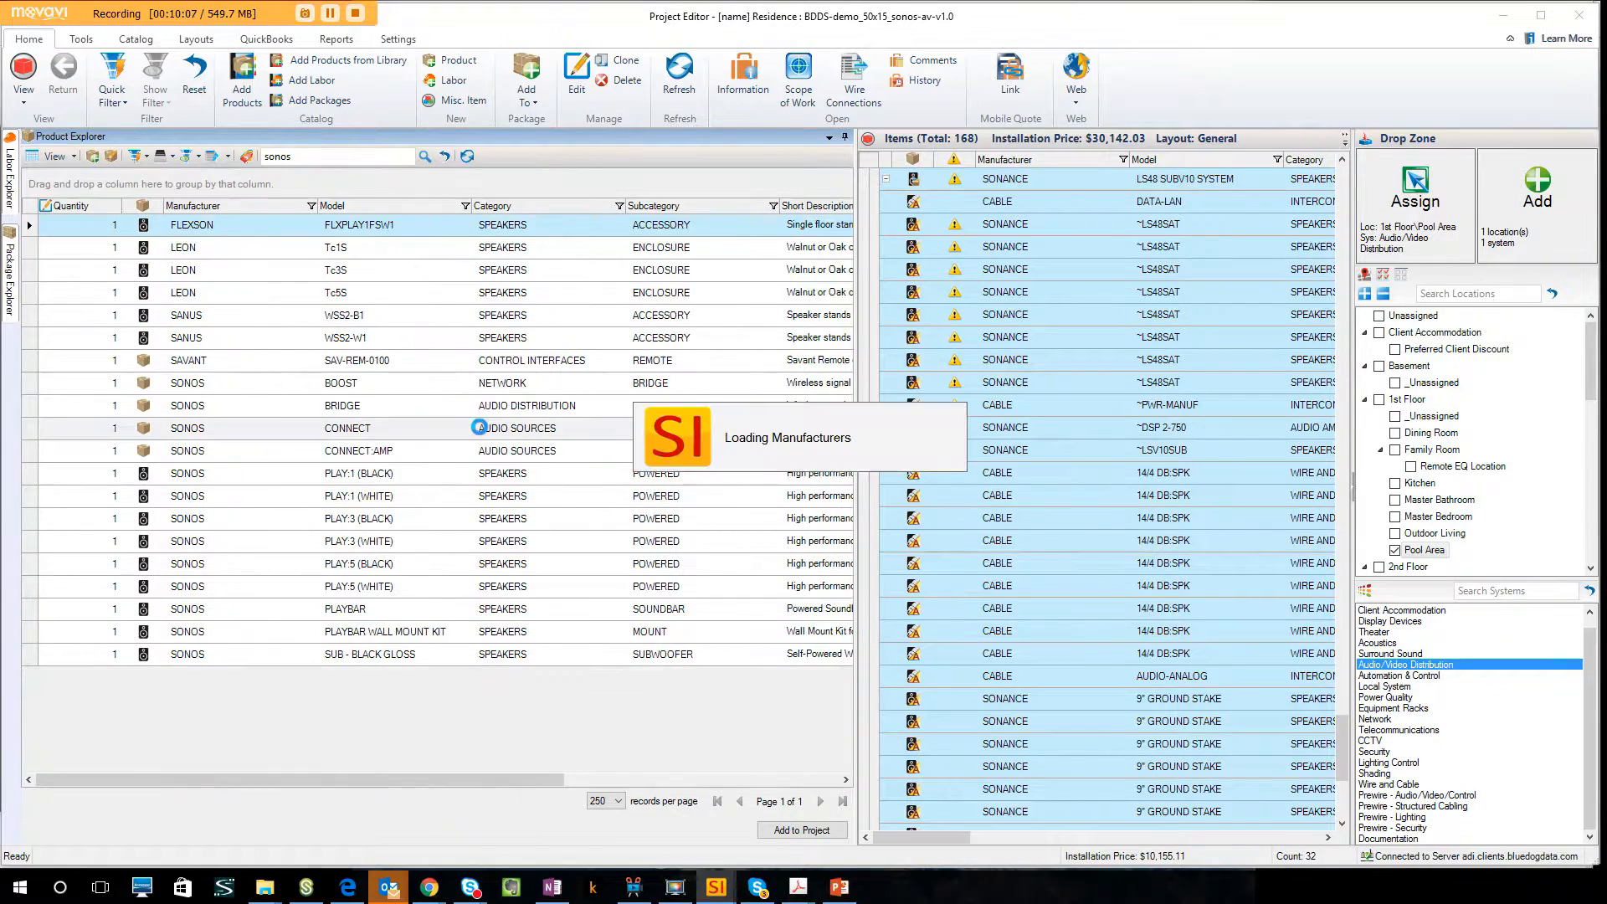
Set the quantity of the Sonos CONNECT:AMP to 5 and select it together with the CONNECT.
left_click(400, 447)
left_click(107, 451)
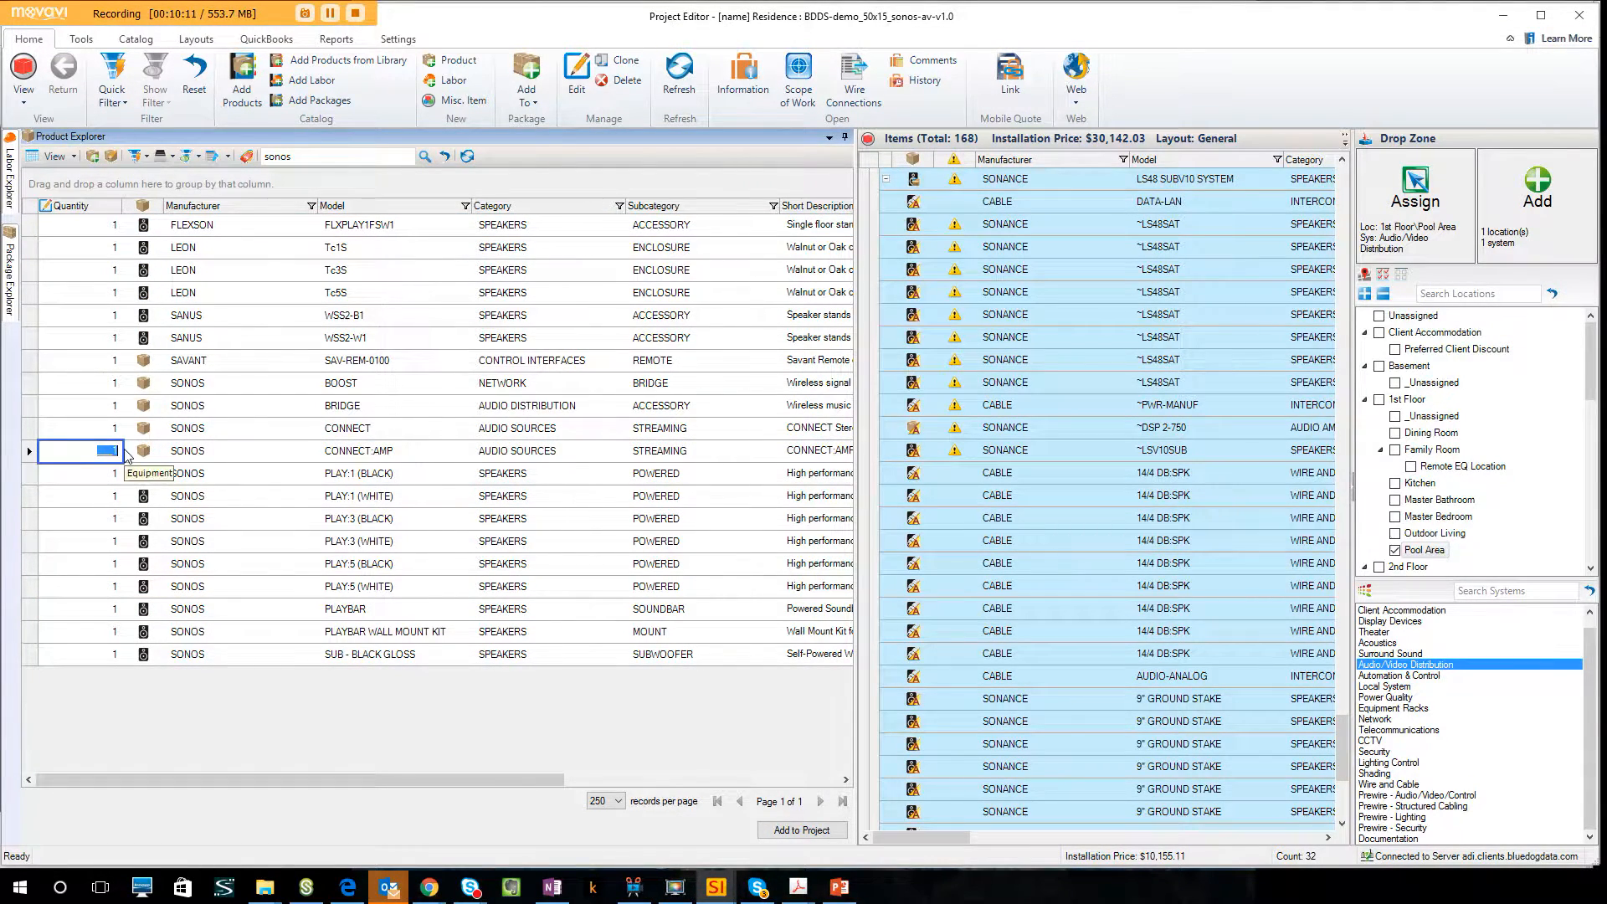
type("5")
left_click(333, 456)
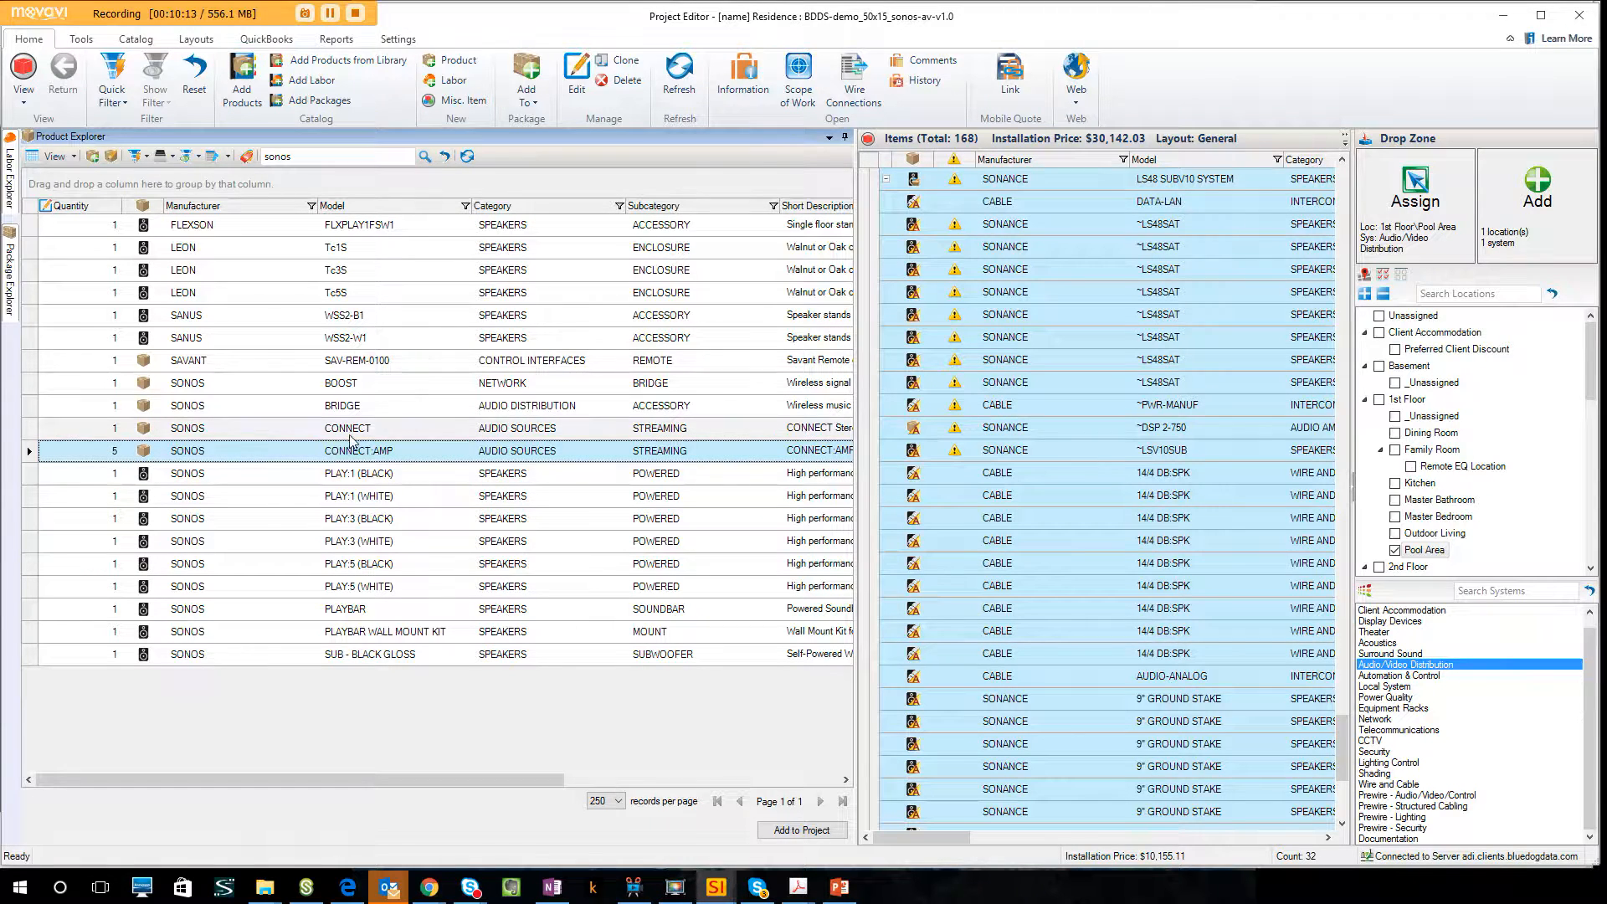
left_click(360, 433, "ctrl")
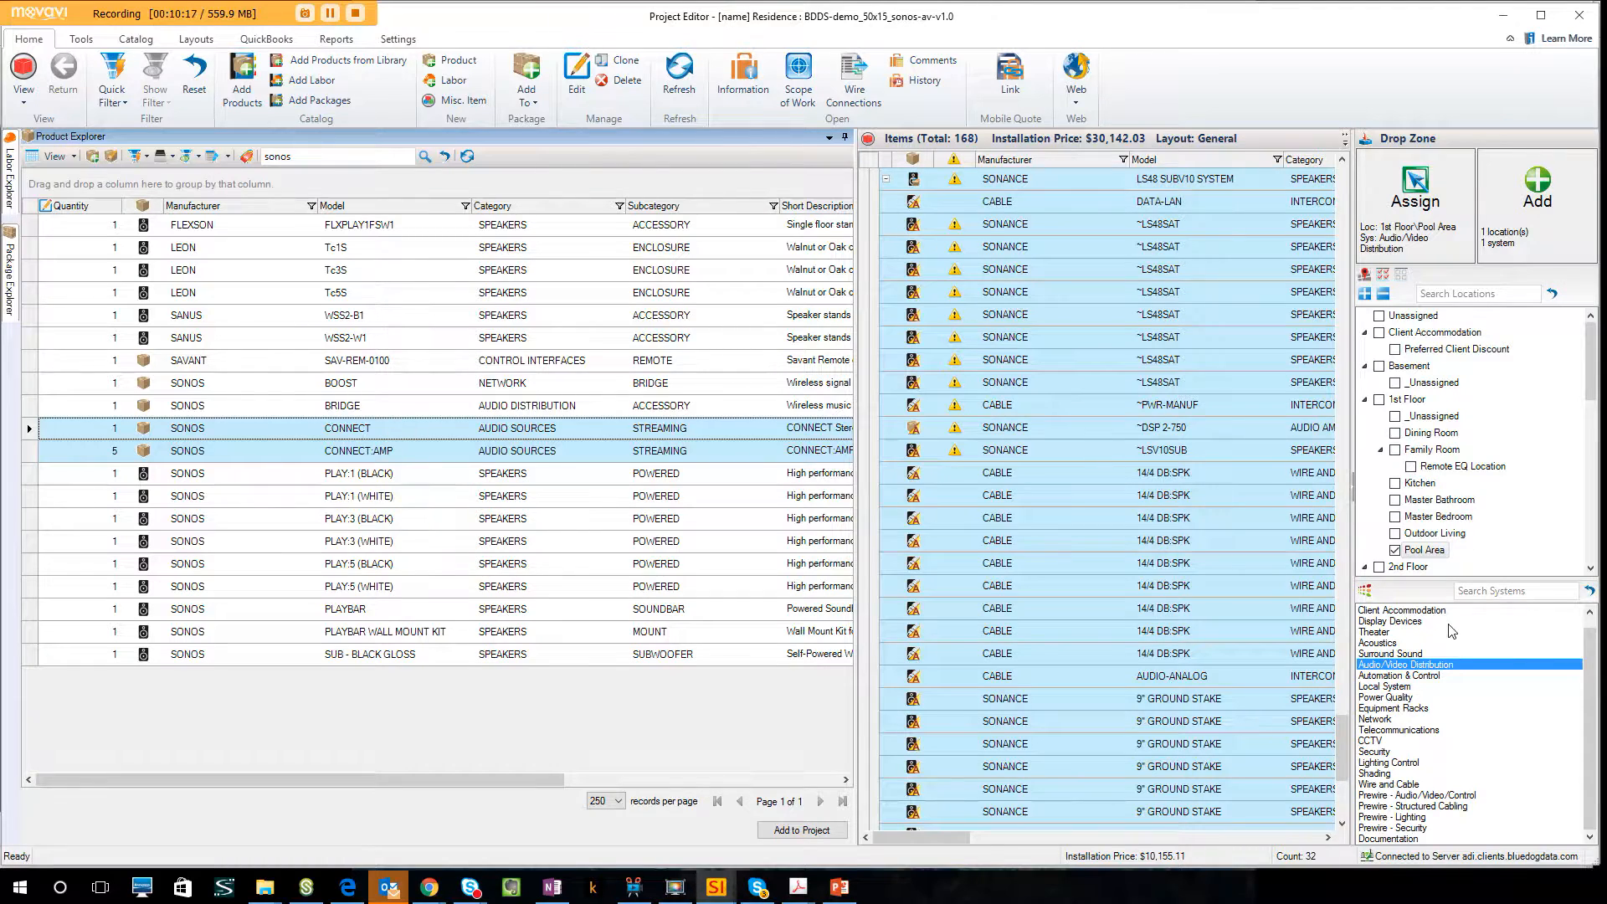
Add the selected CONNECT and CONNECT:AMP products to Audio Distribution under Equipment Location, with their default accessories.
left_click(1402, 275)
left_click_drag(1595, 375, 1598, 502)
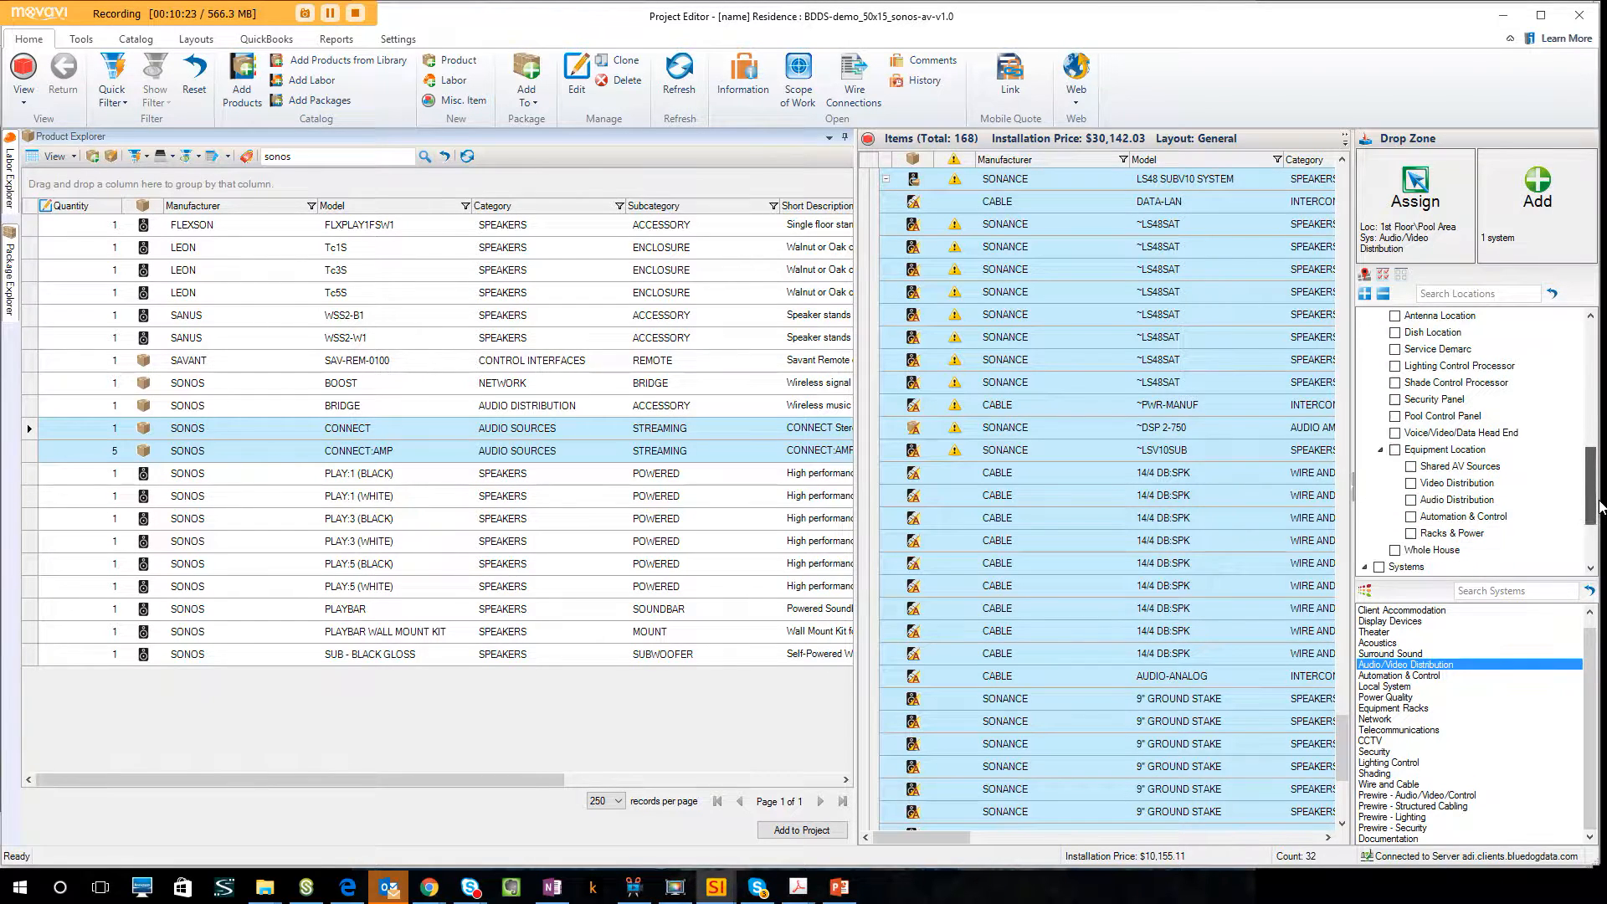
left_click(1412, 499)
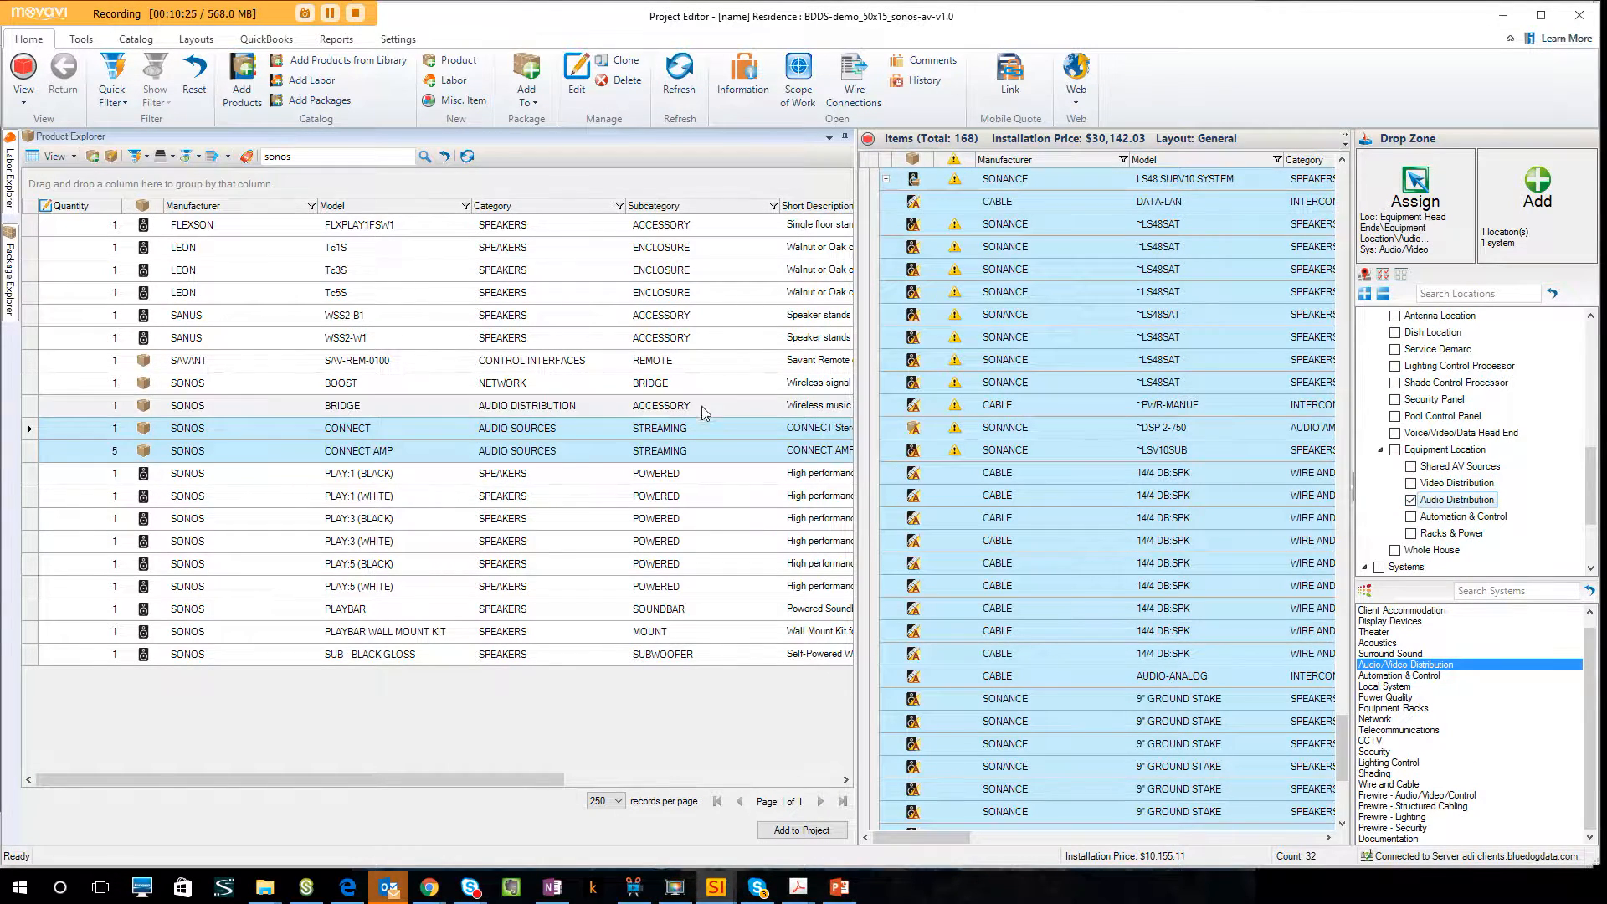
left_click_drag(564, 431, 594, 475)
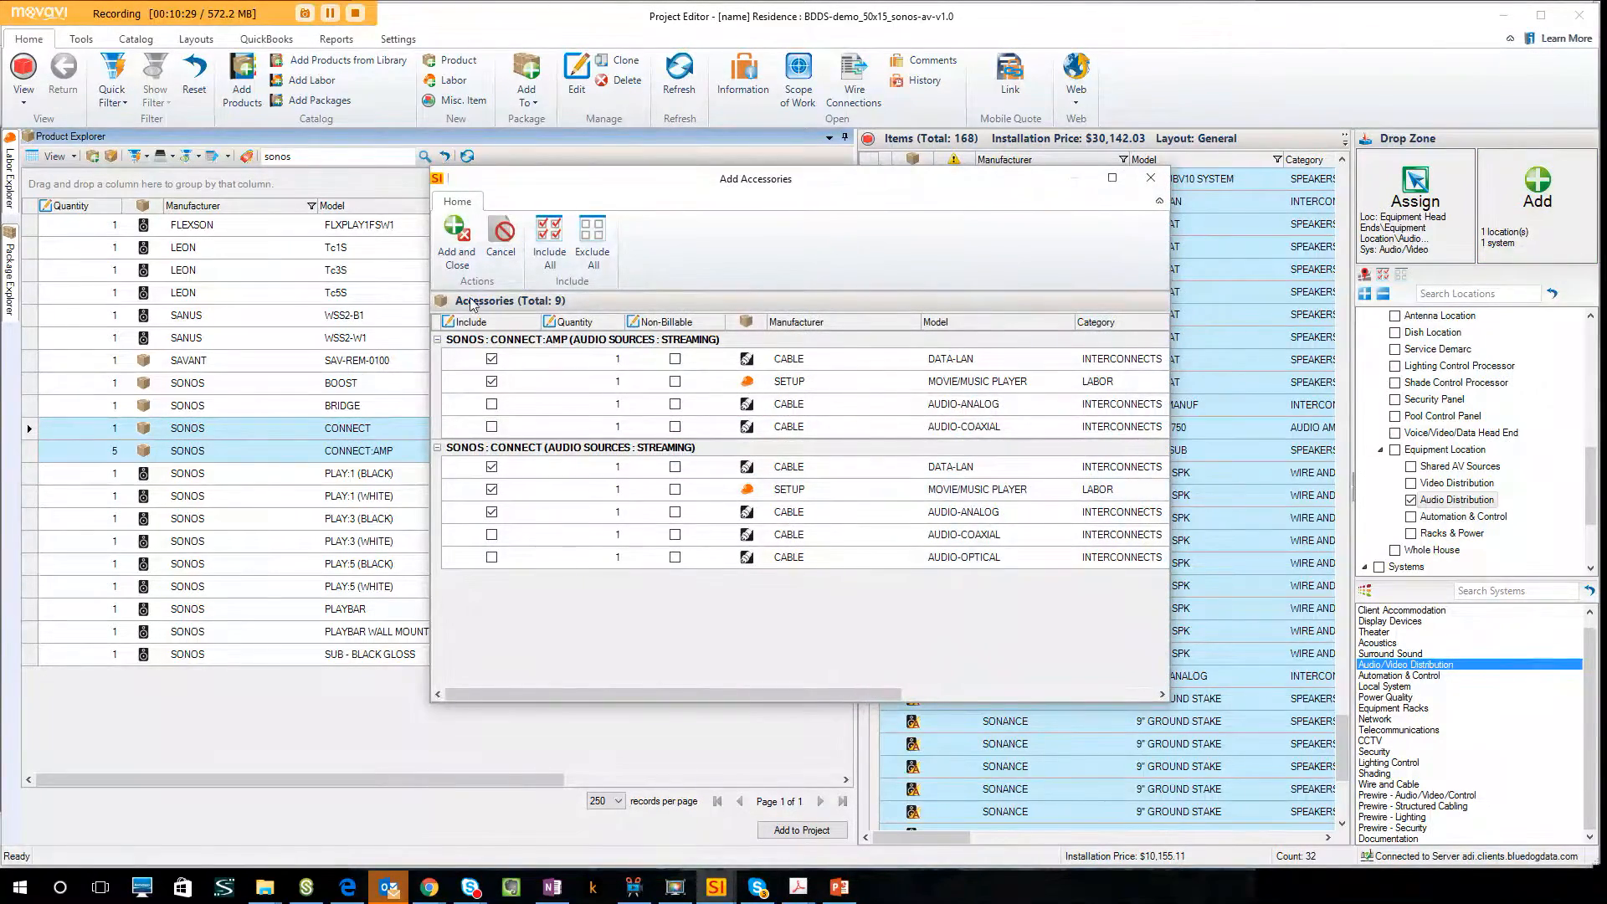
left_click(458, 247)
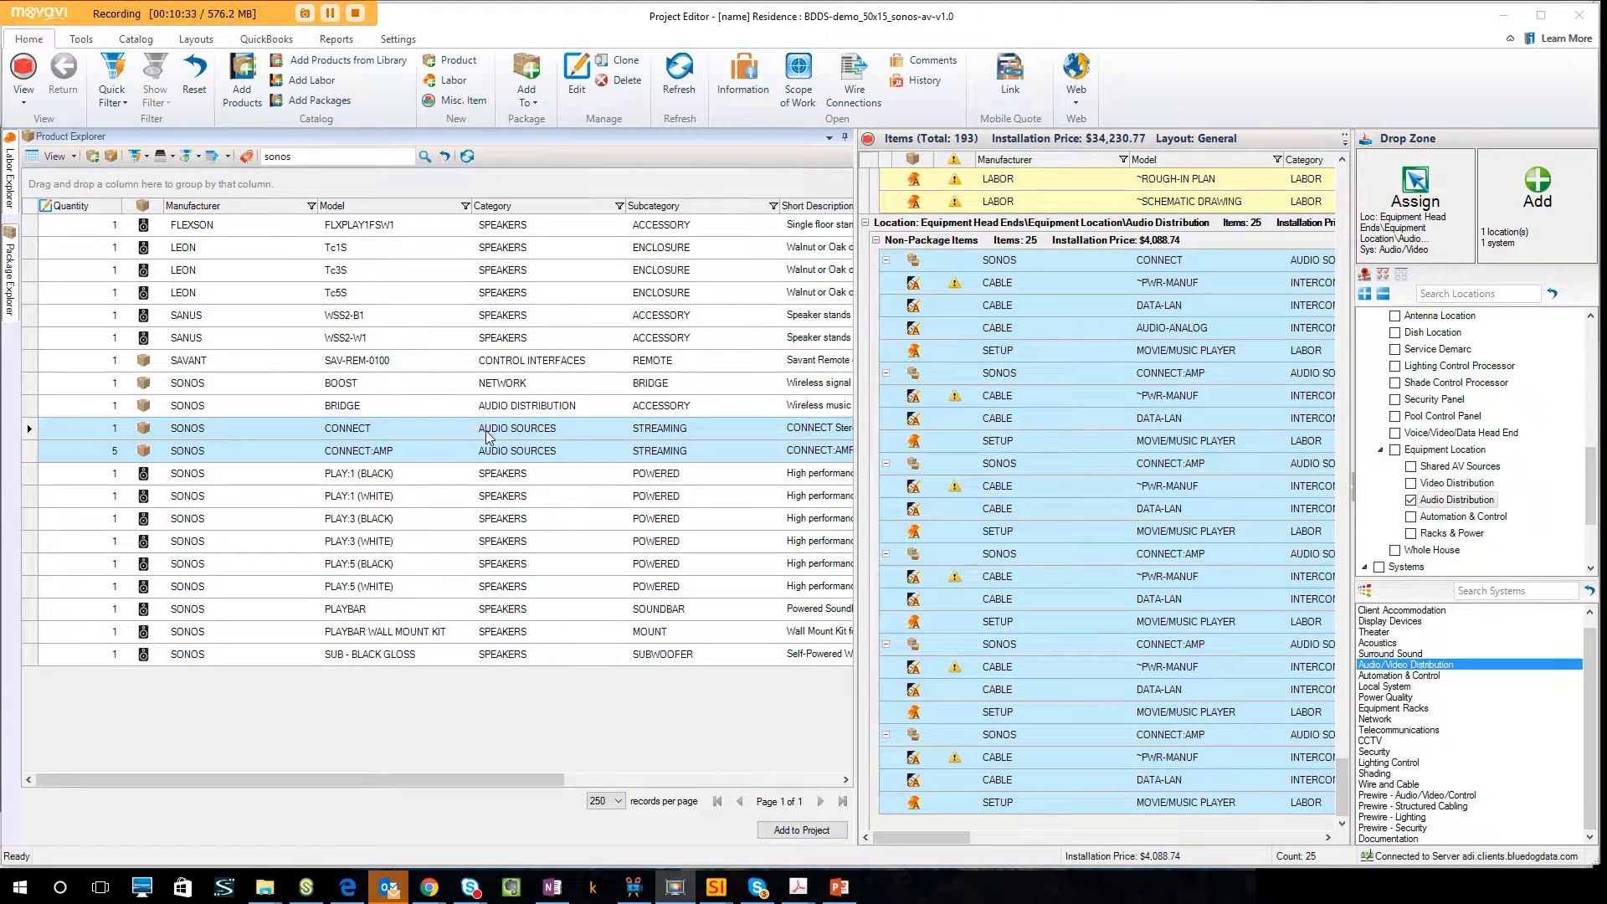
Search the products for control4 and select the C4-EA5 controller.
left_click(313, 165)
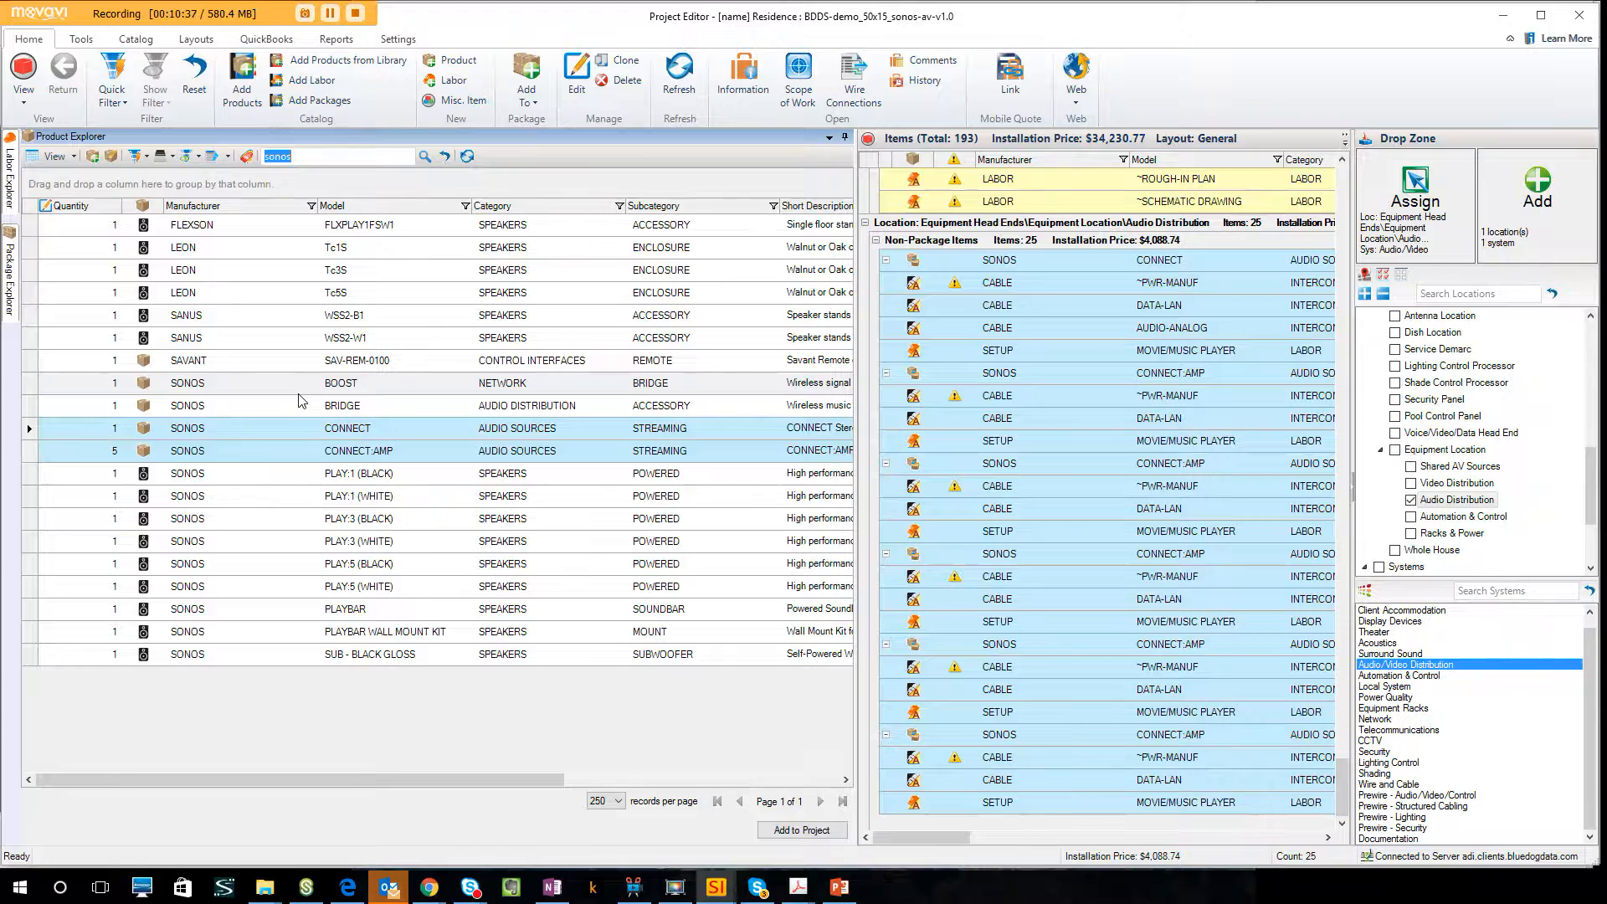
type("control4")
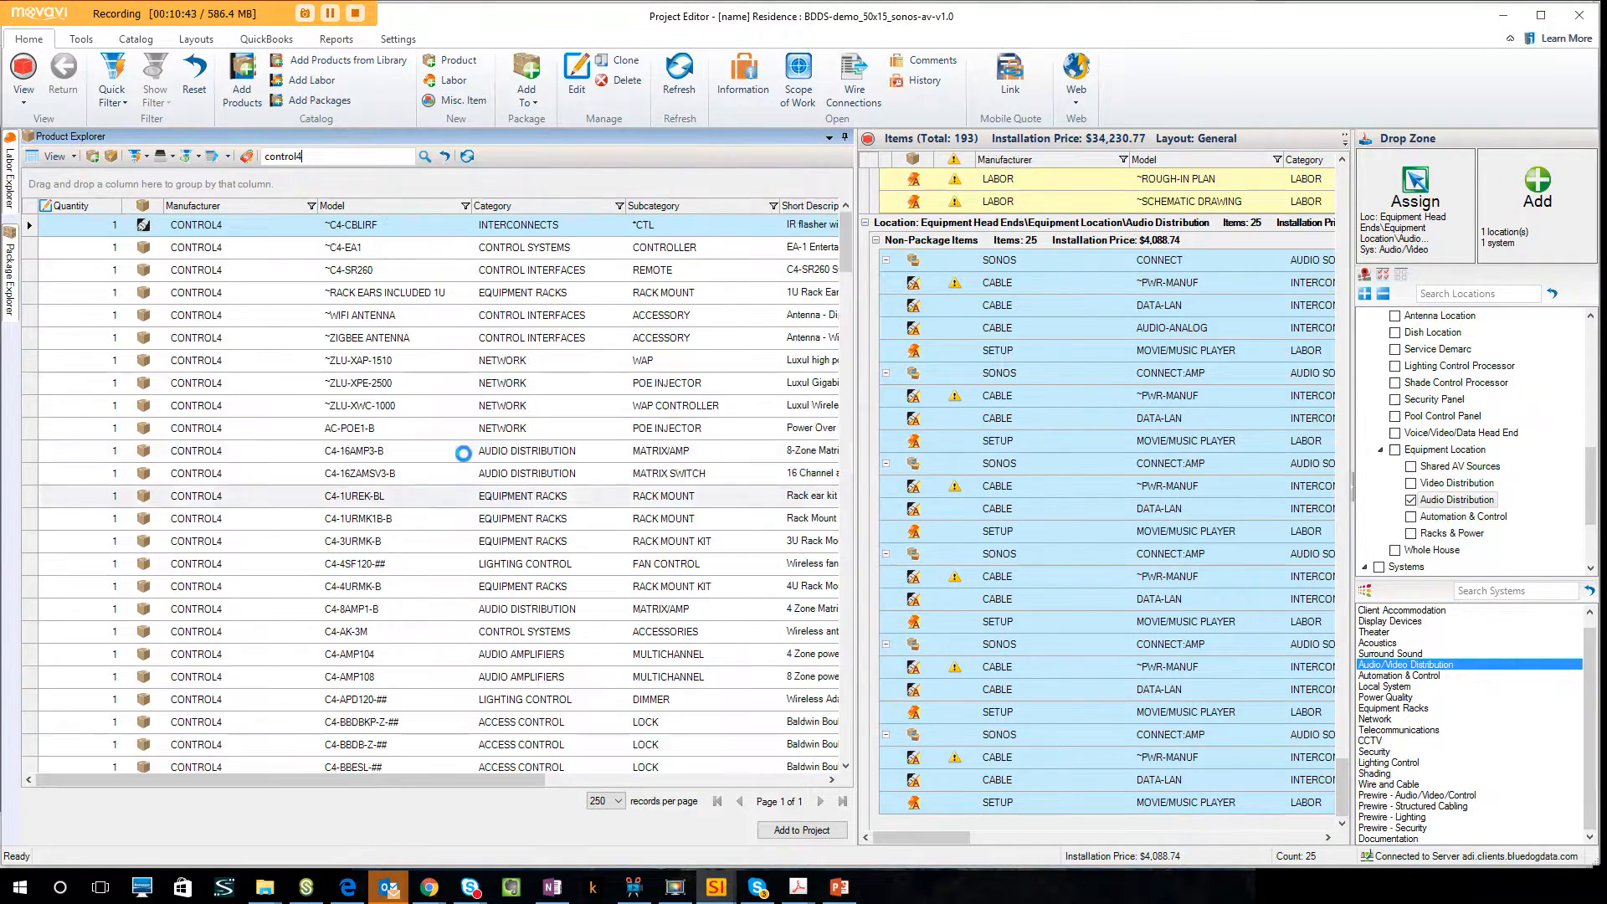
scroll(481, 544, "down", 1)
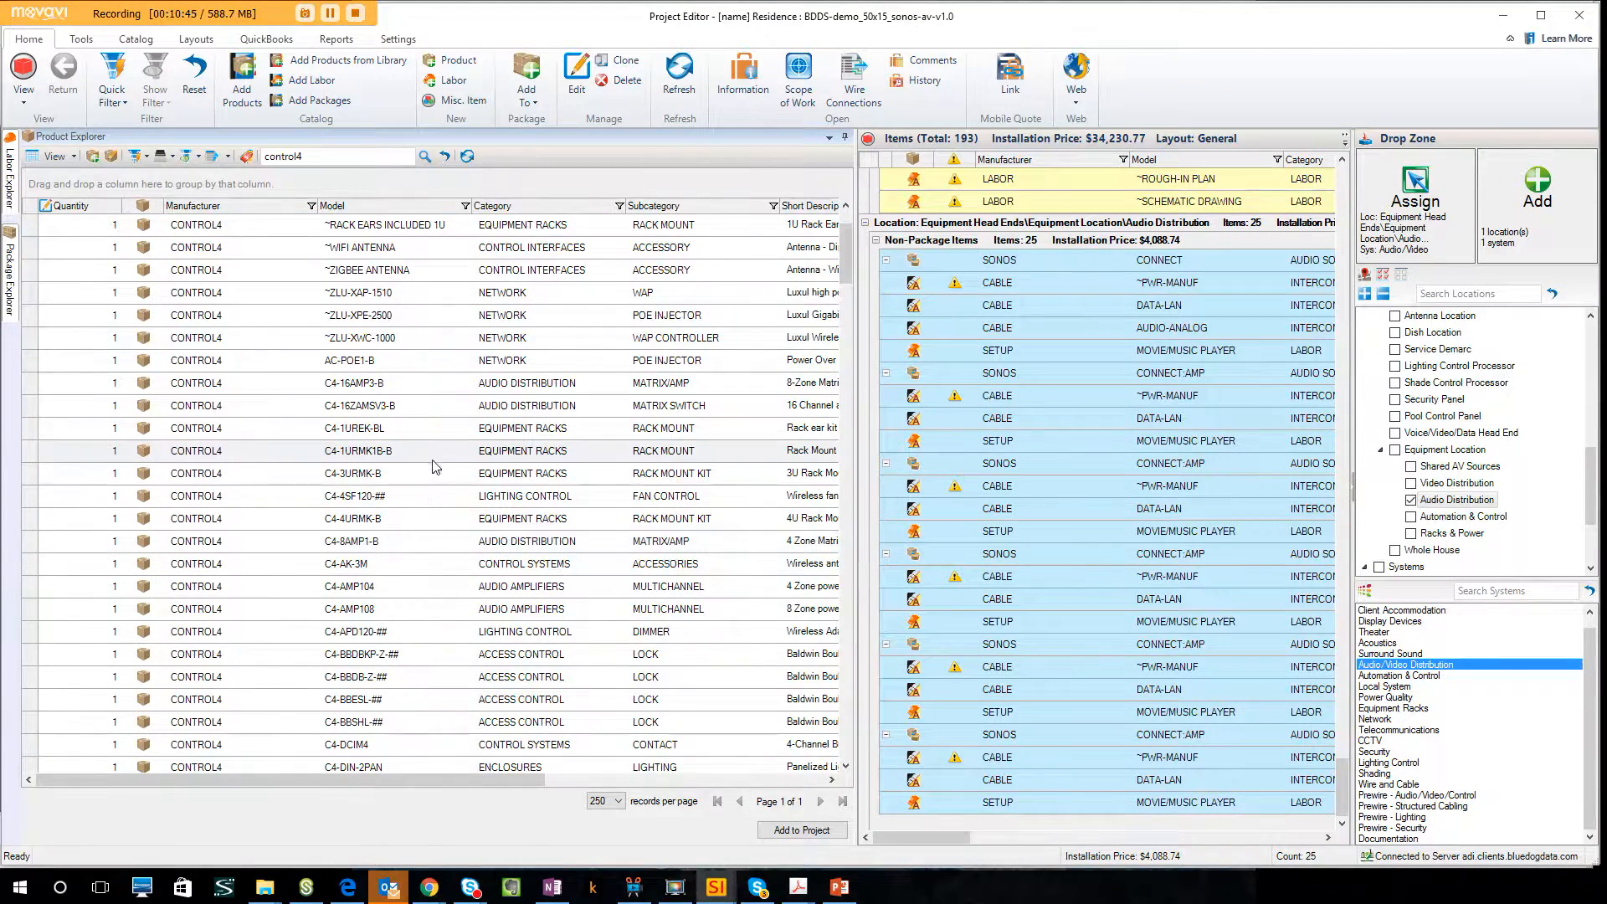
scroll(453, 545, "down", 5)
scroll(473, 494, "down", 5)
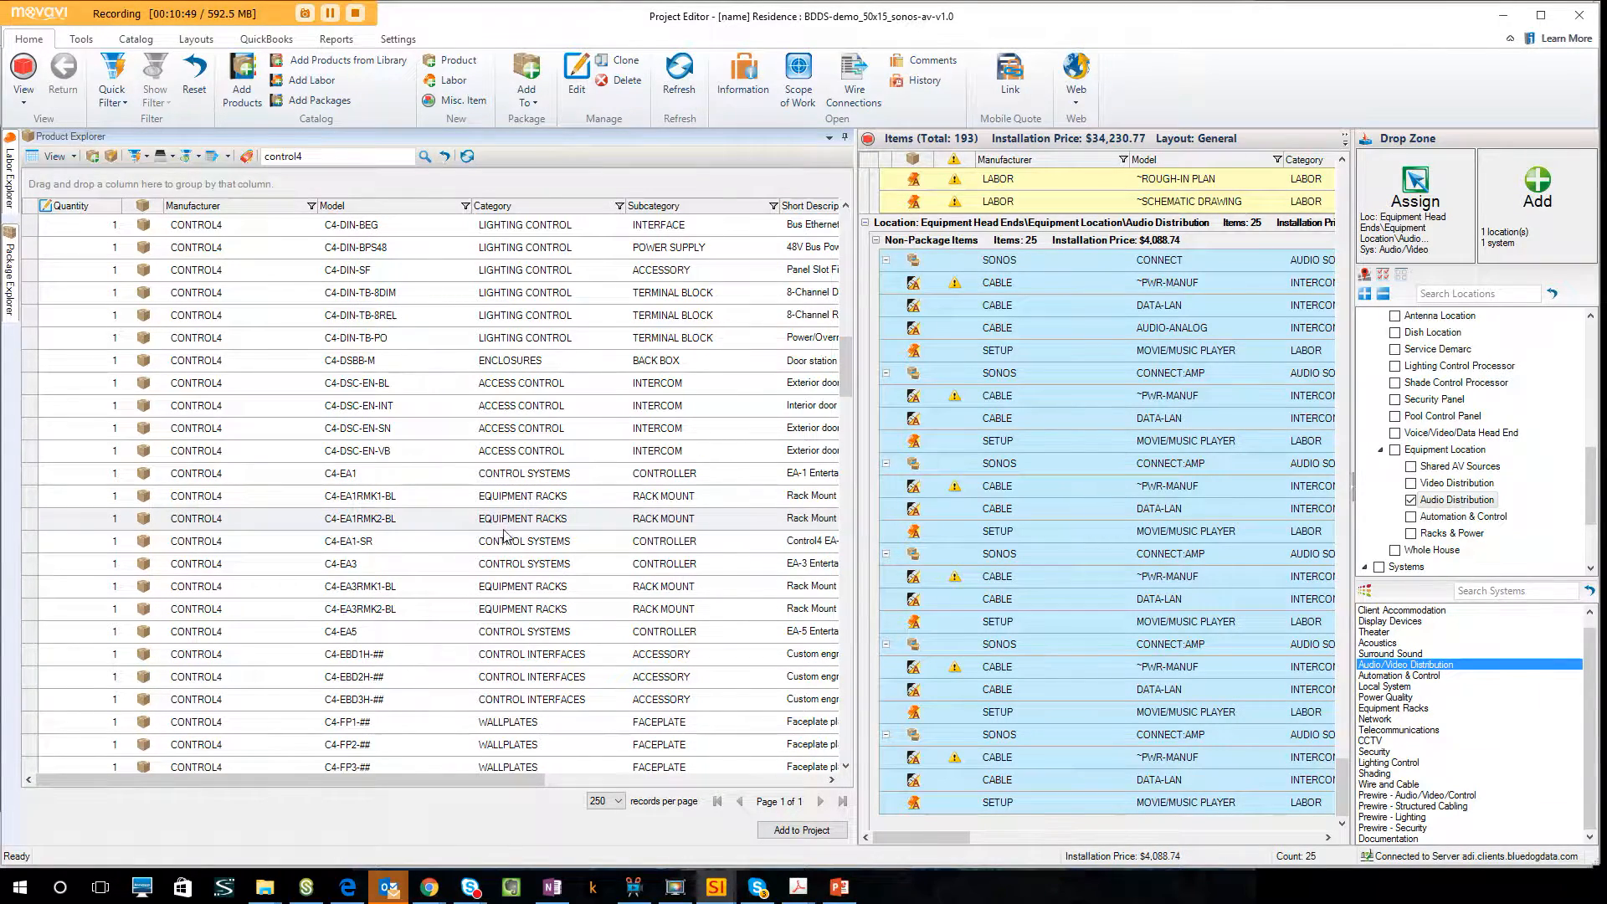
left_click(385, 634)
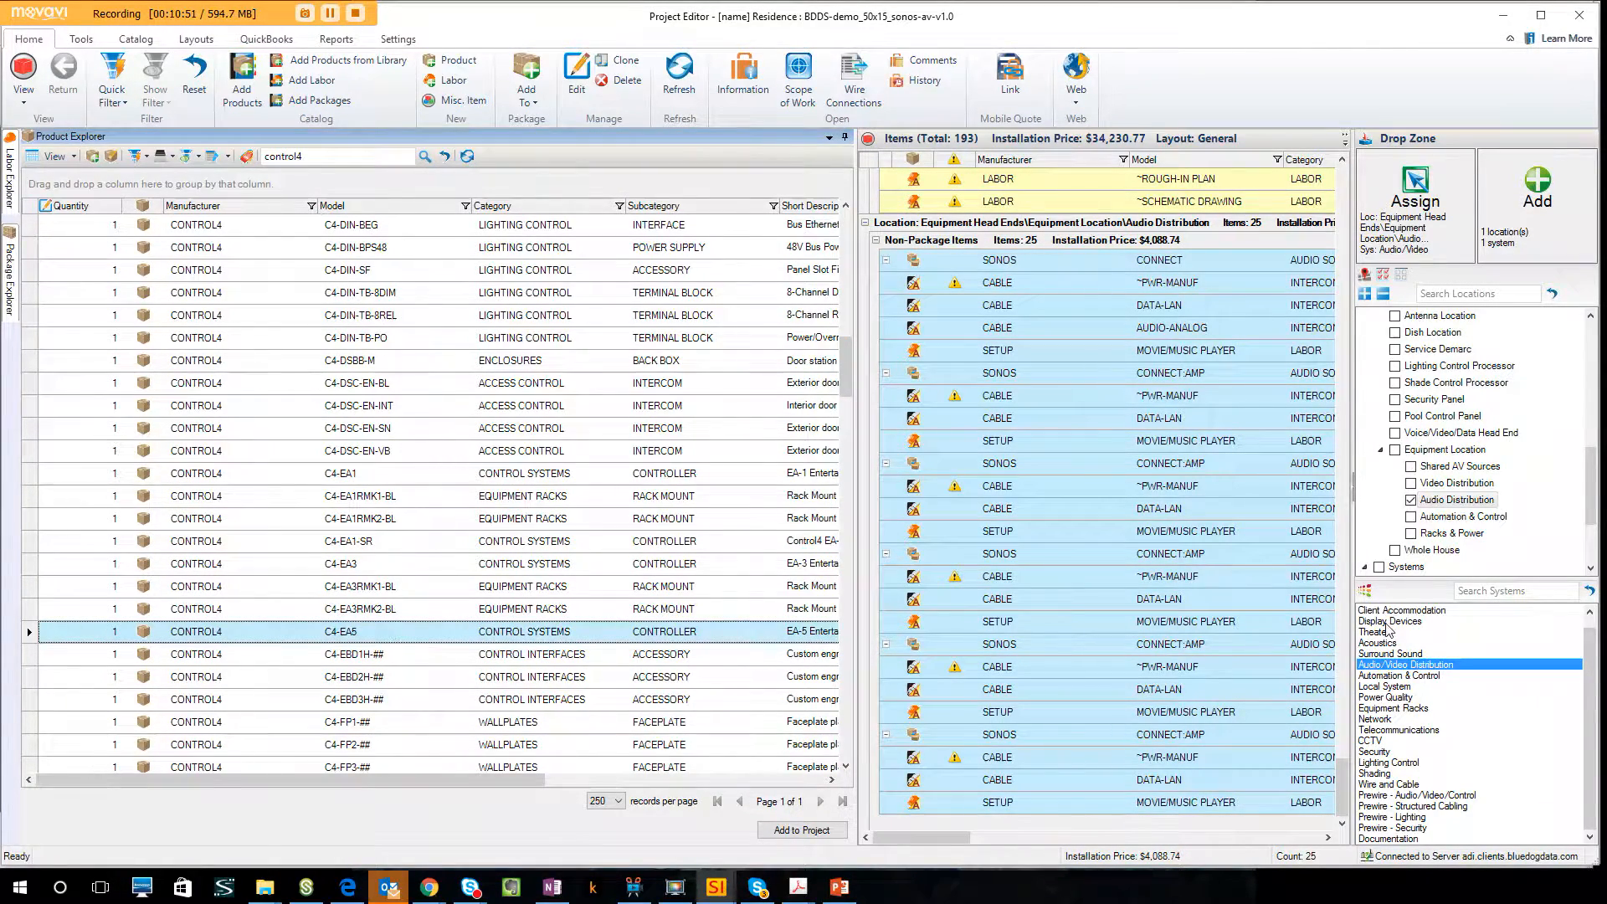
Add the C4-EA5 with its default accessories to the Automation & Control equipment location, using the Automation & Control system.
left_click(1420, 676)
left_click(1411, 500)
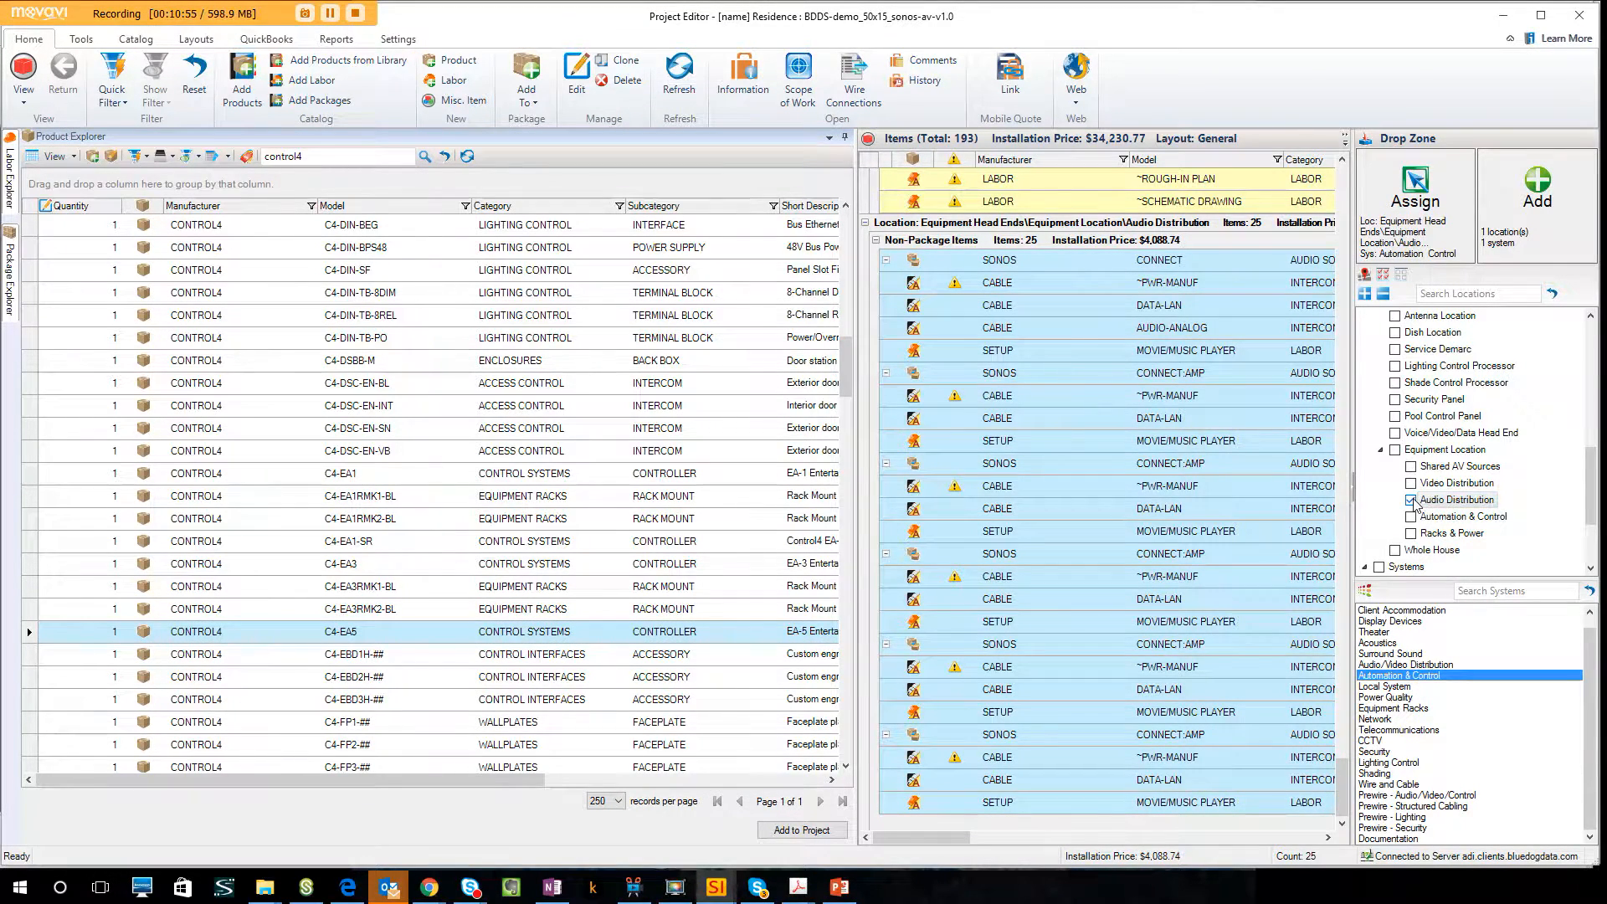
left_click(1412, 518)
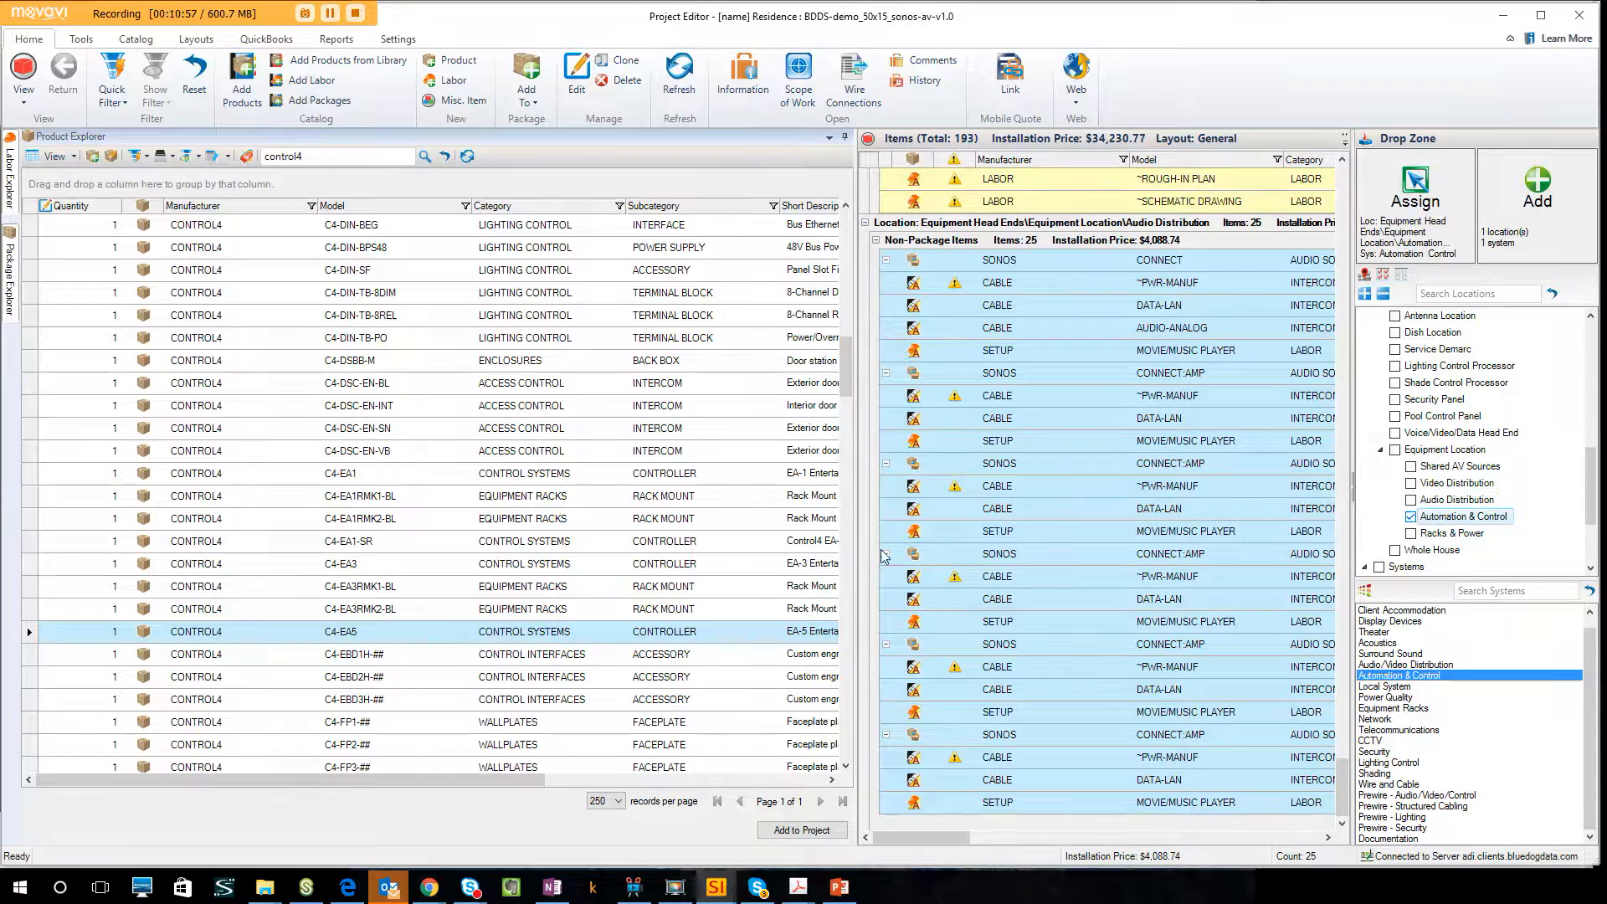
left_click_drag(388, 636, 1524, 234)
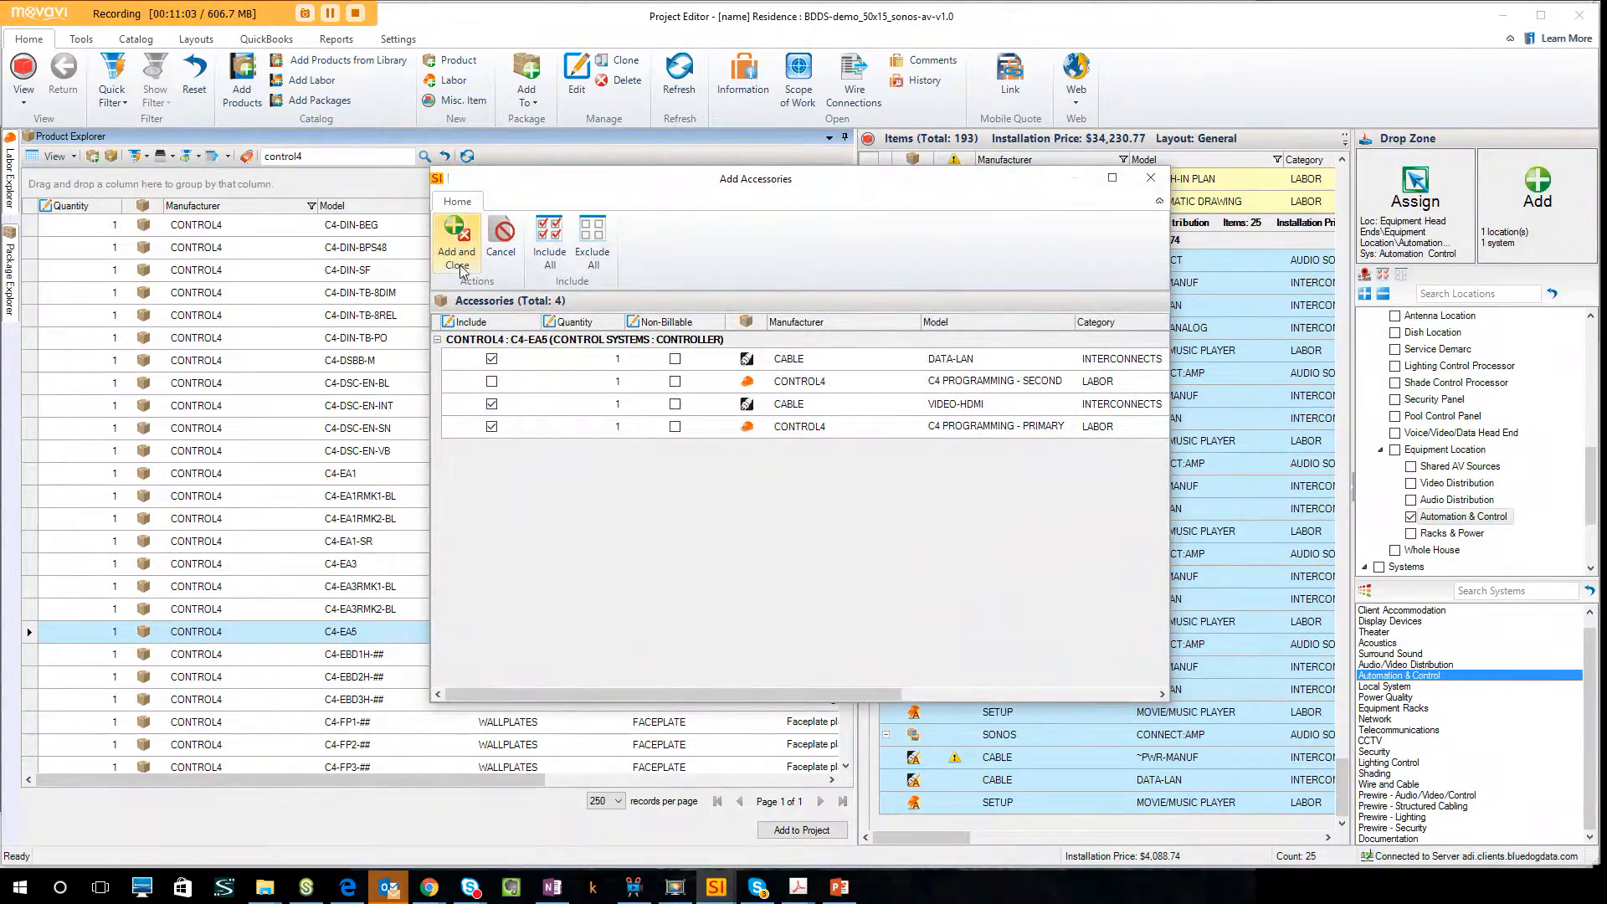
left_click(457, 243)
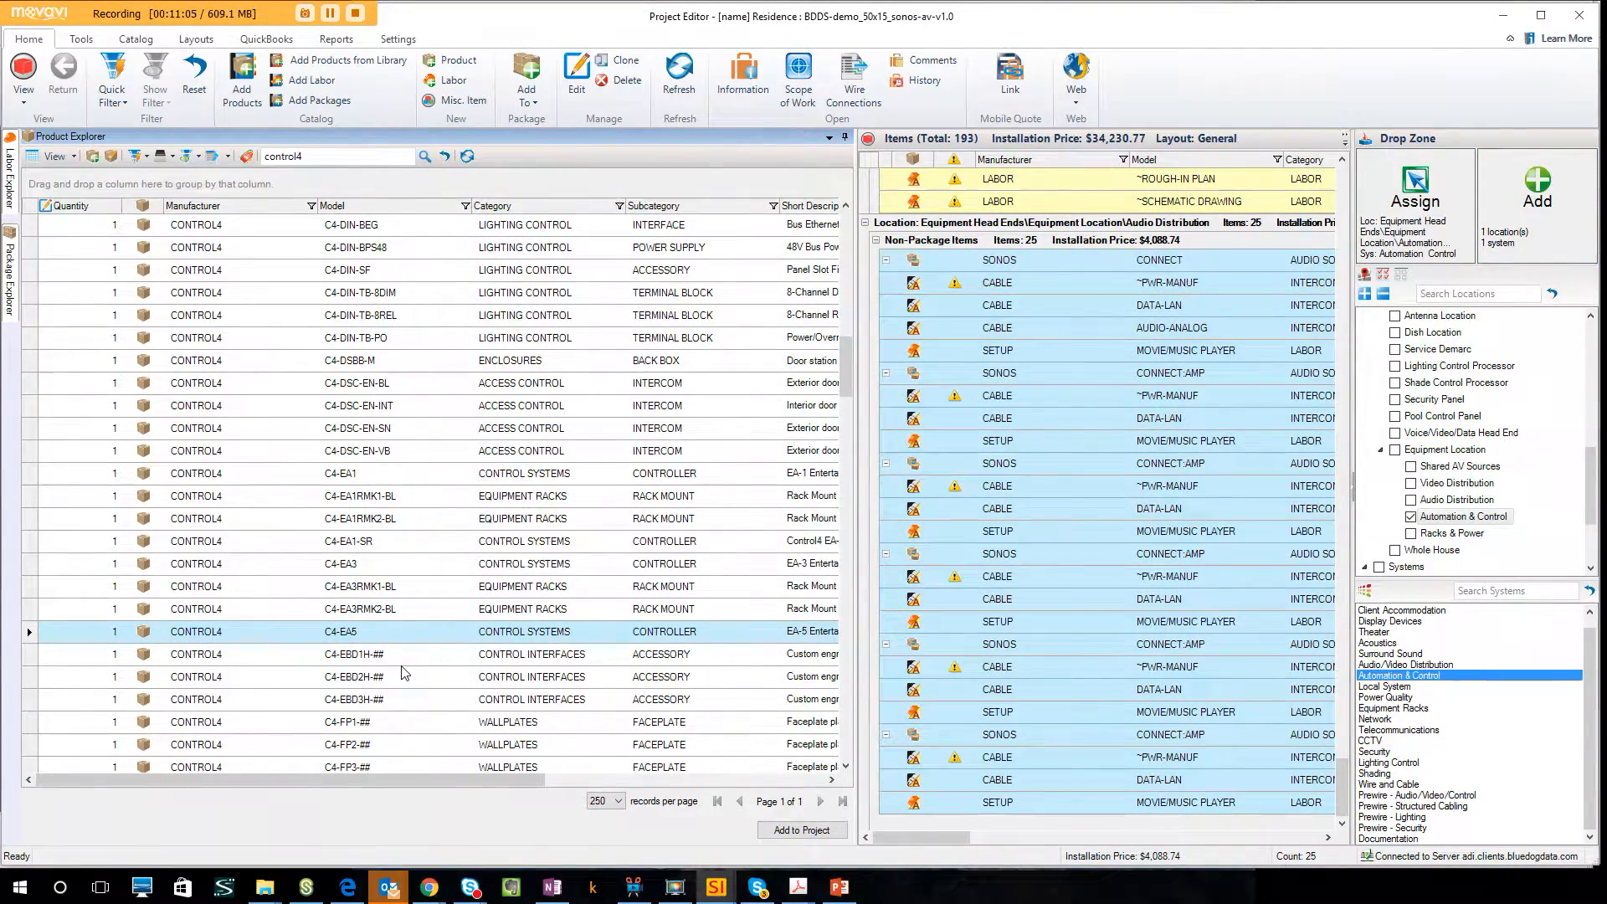
Add the Control4 C4-SR260RSK remote to the 1st Floor Family Room, using the Automation & Control system.
scroll(406, 674, "down", 8)
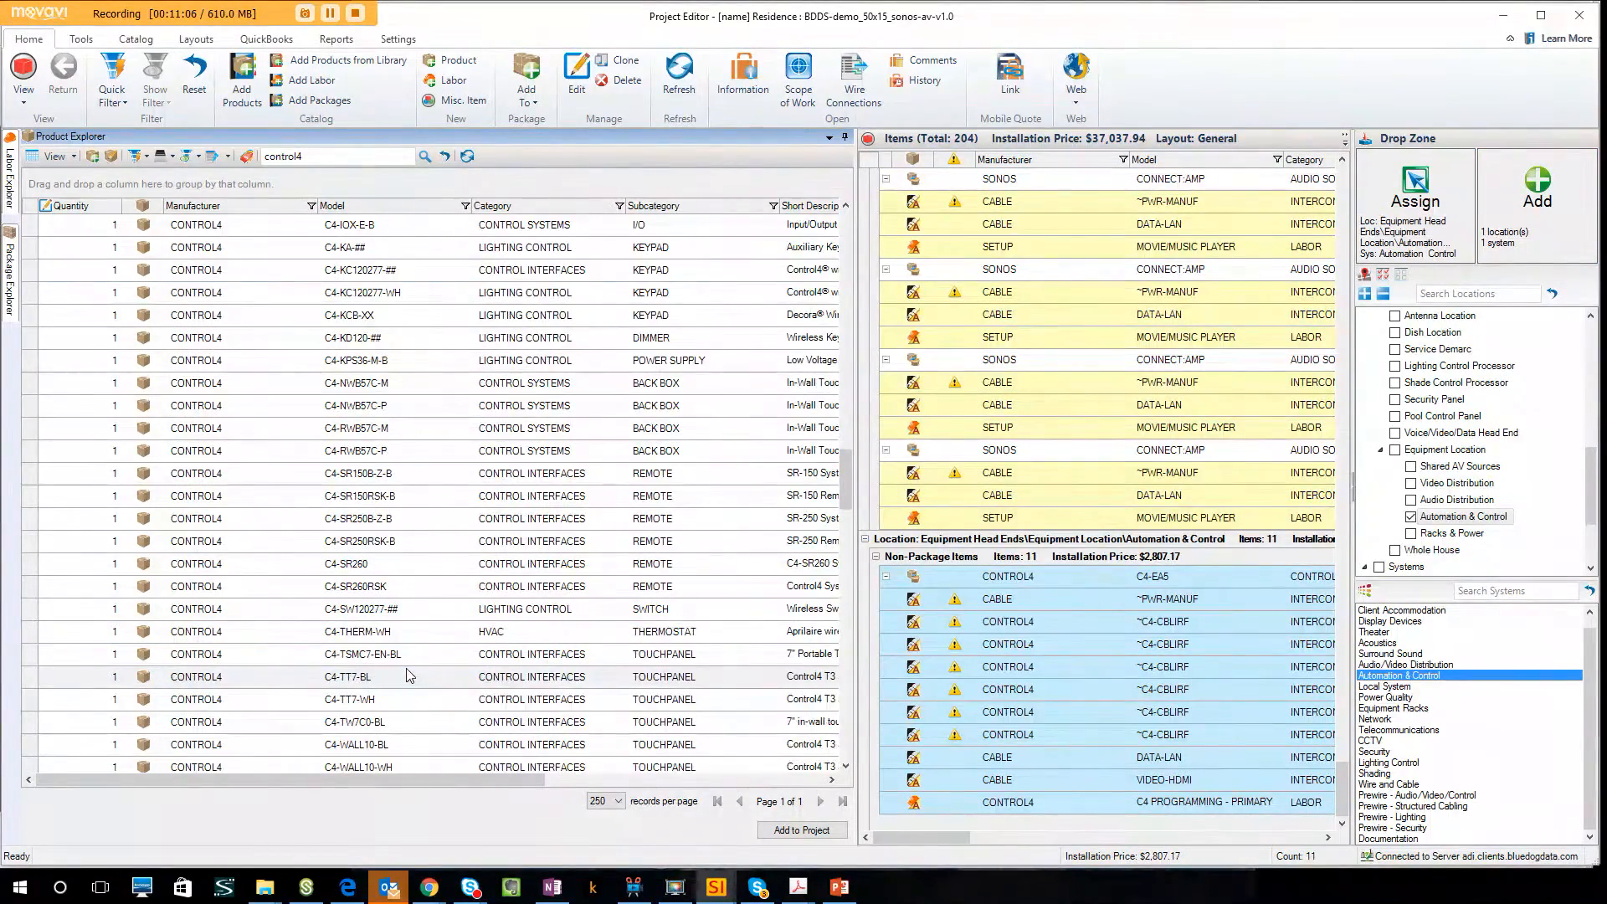
left_click(409, 589)
left_click(1411, 517)
scroll(1473, 467, "up", 1)
scroll(1474, 466, "up", 6)
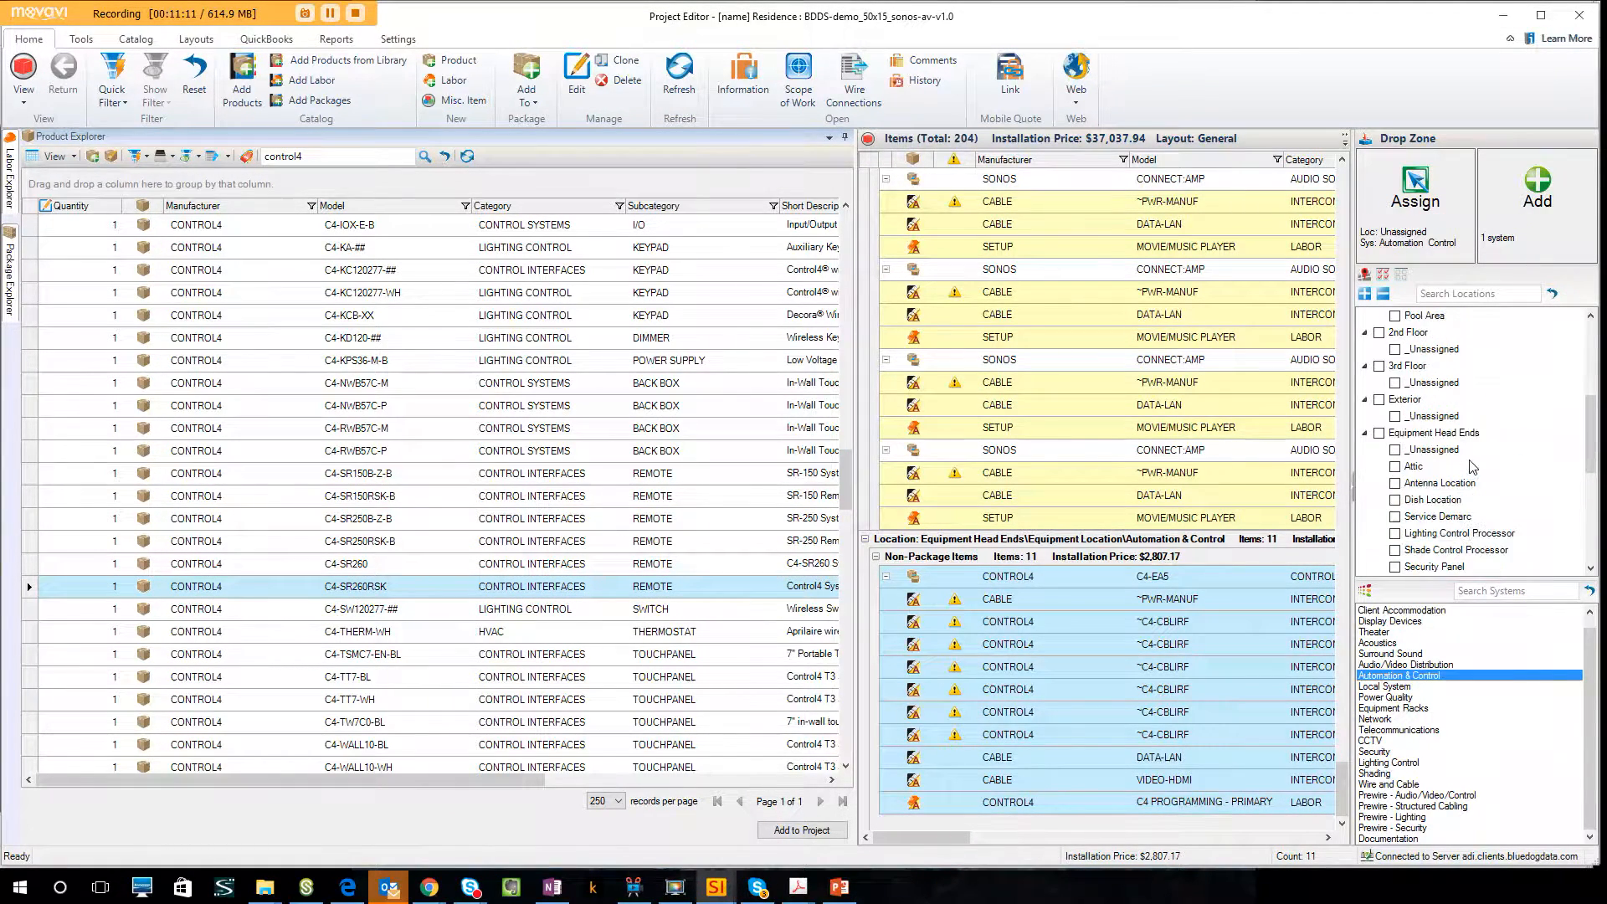
left_click(1394, 384)
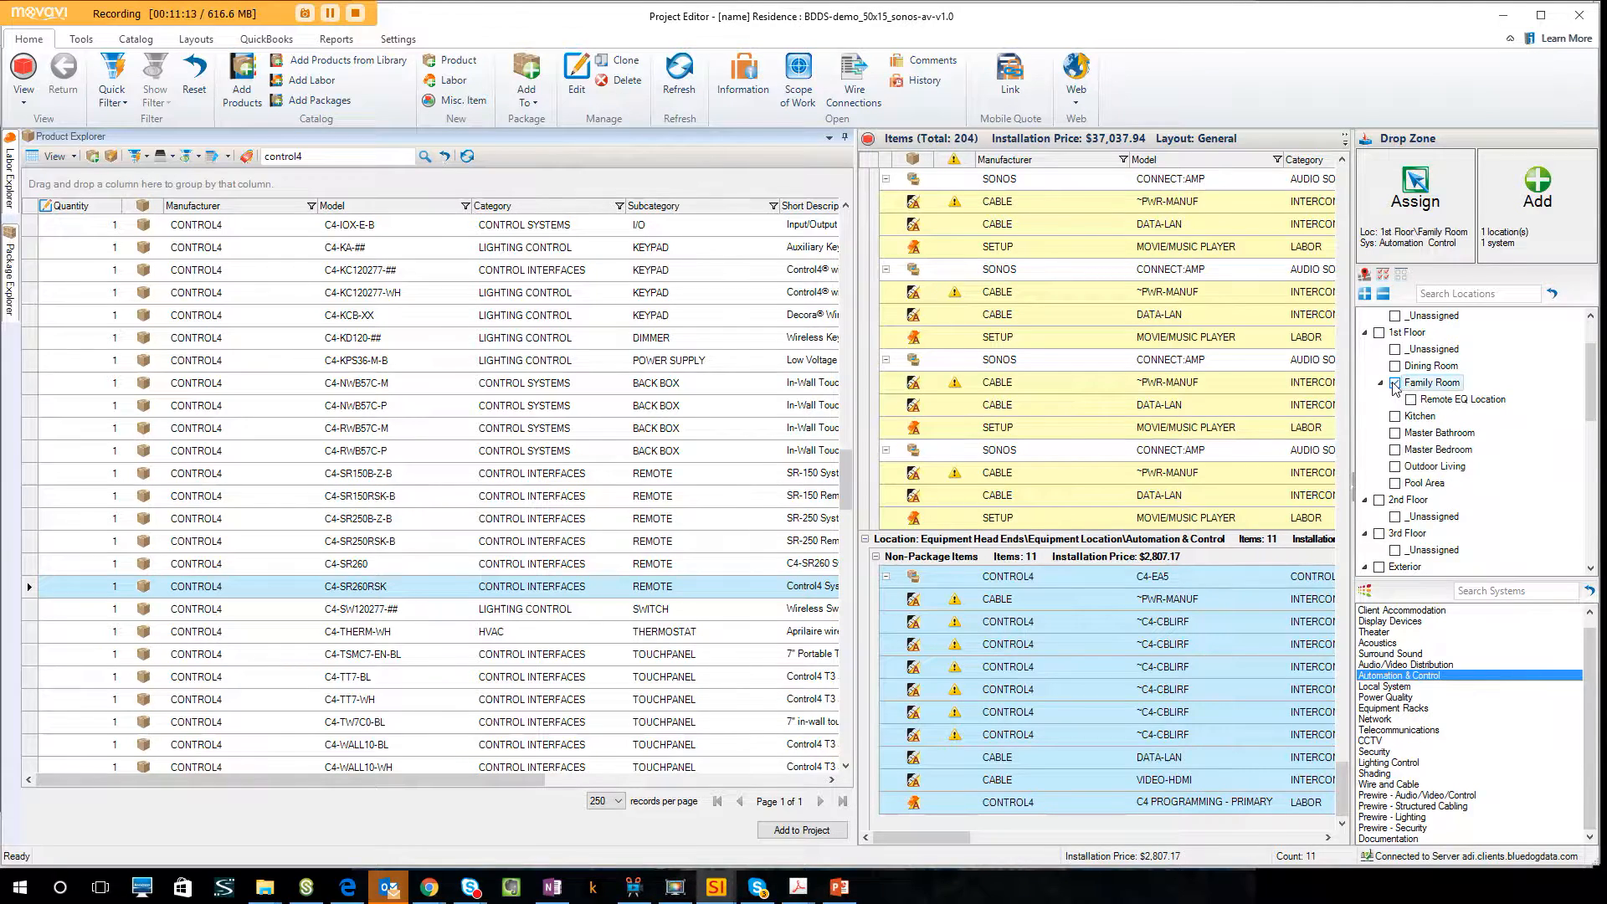
left_click_drag(596, 588, 620, 408)
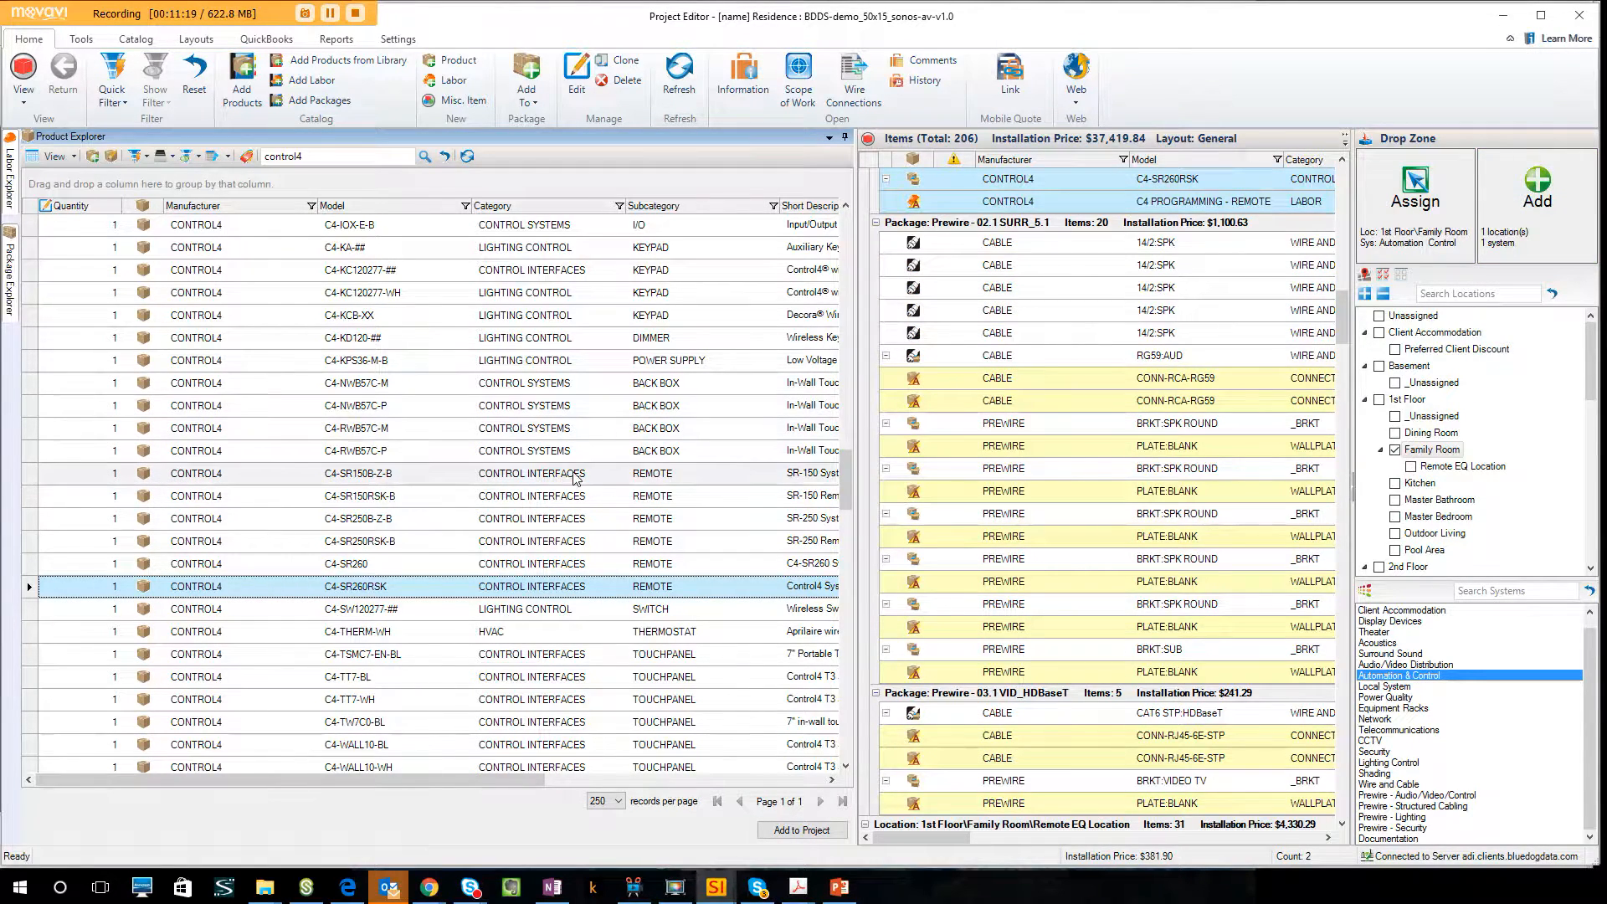
left_click(330, 13)
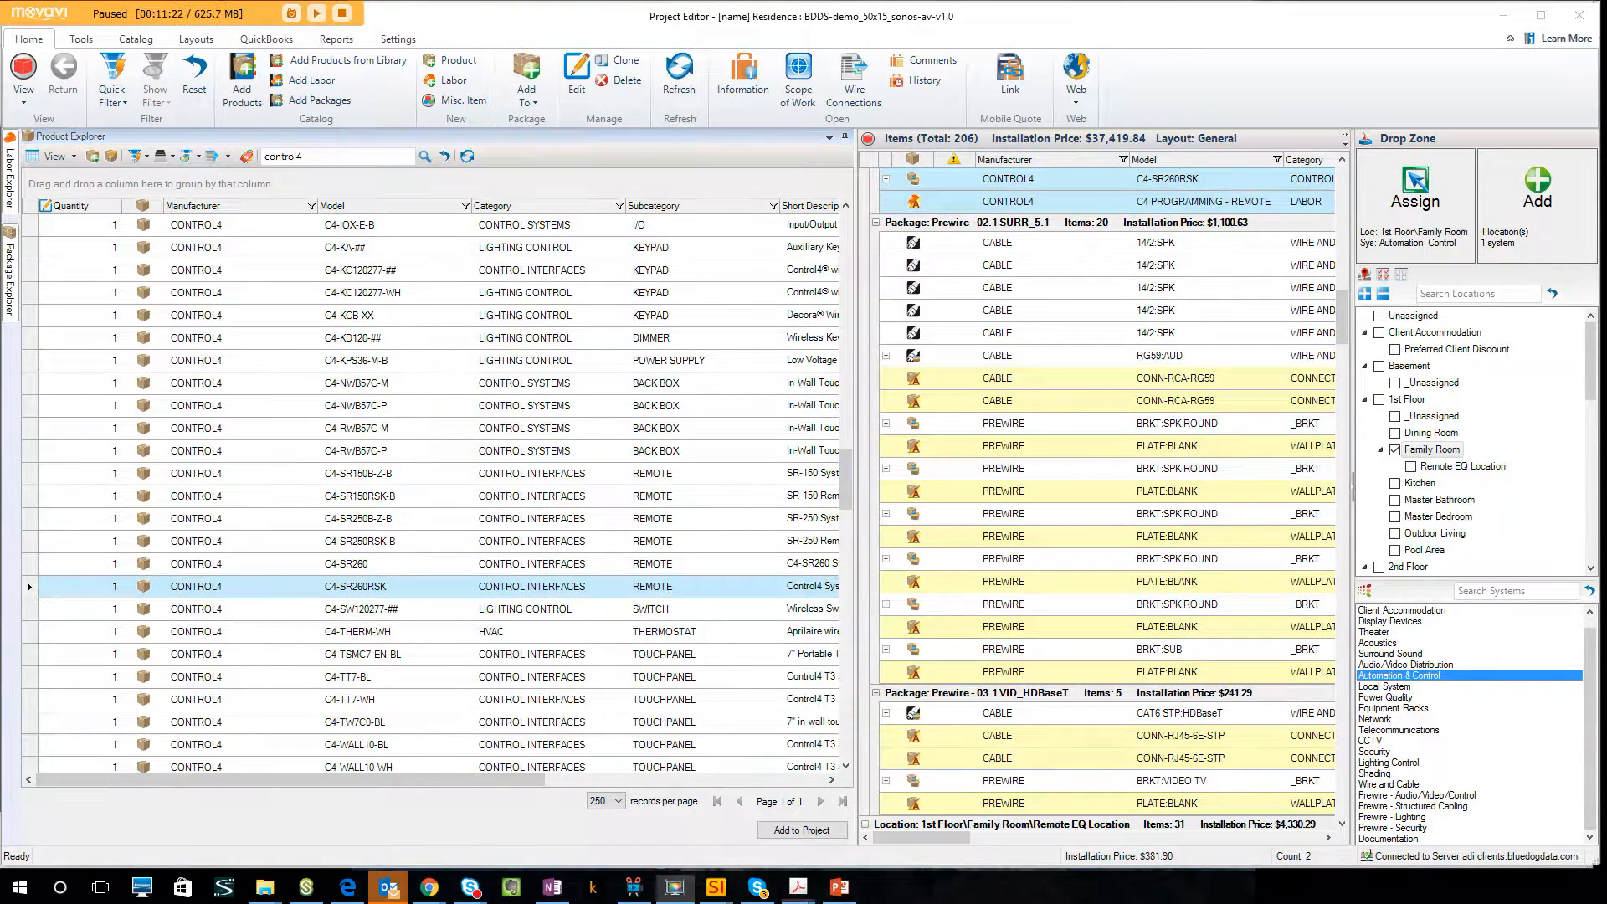
key("F9")
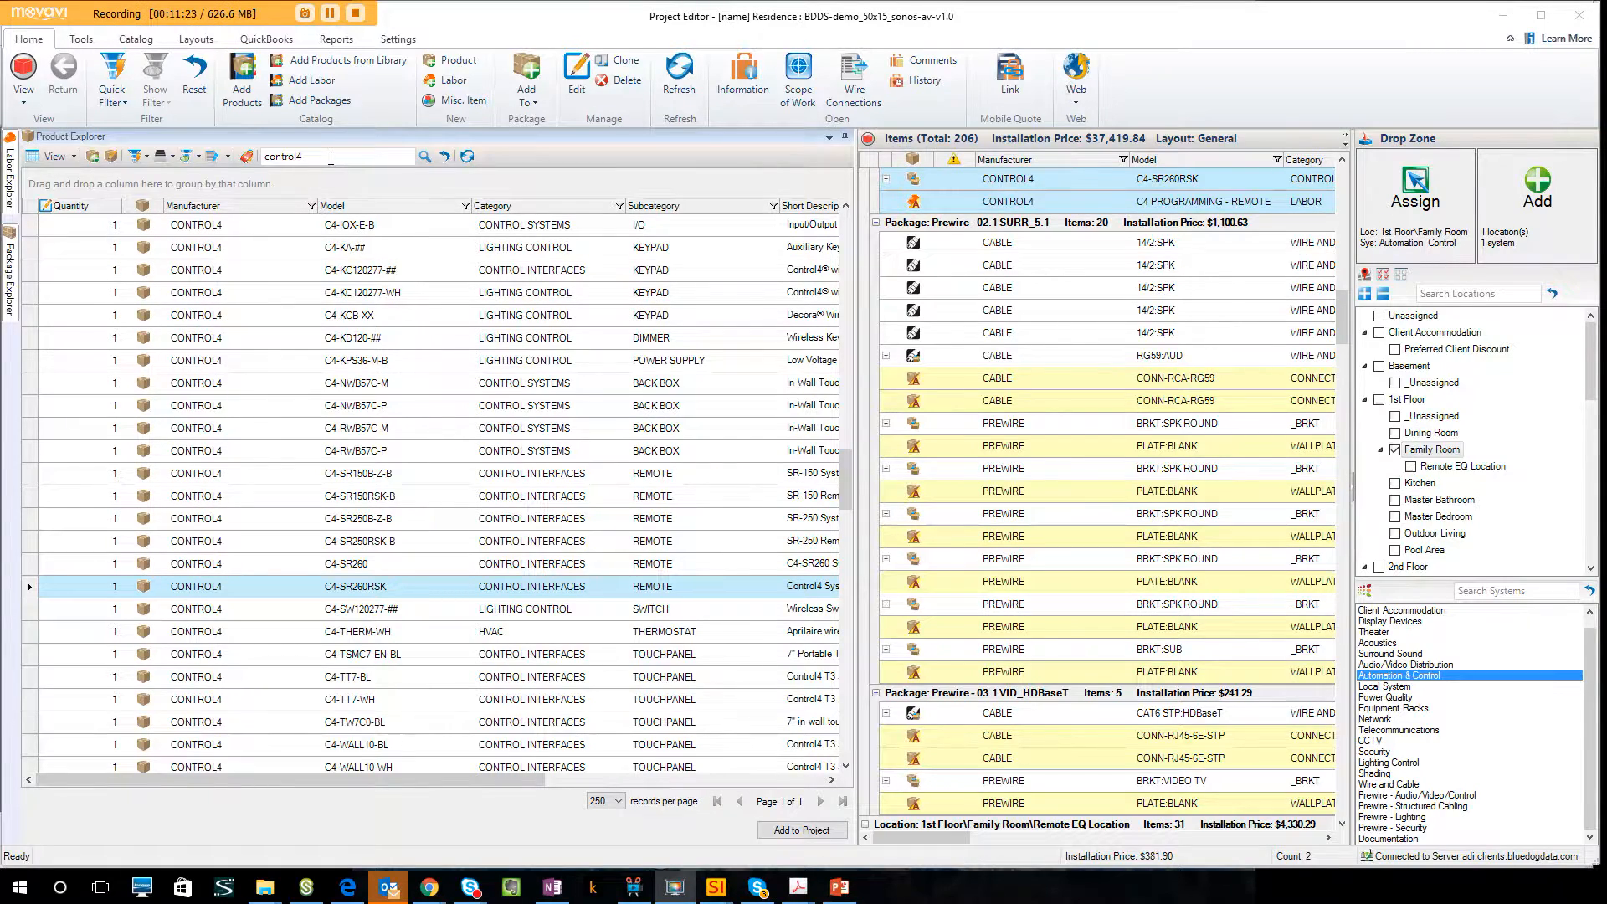
Search the products for tv-led and look through the listed flat-panel models.
left_click(331, 158)
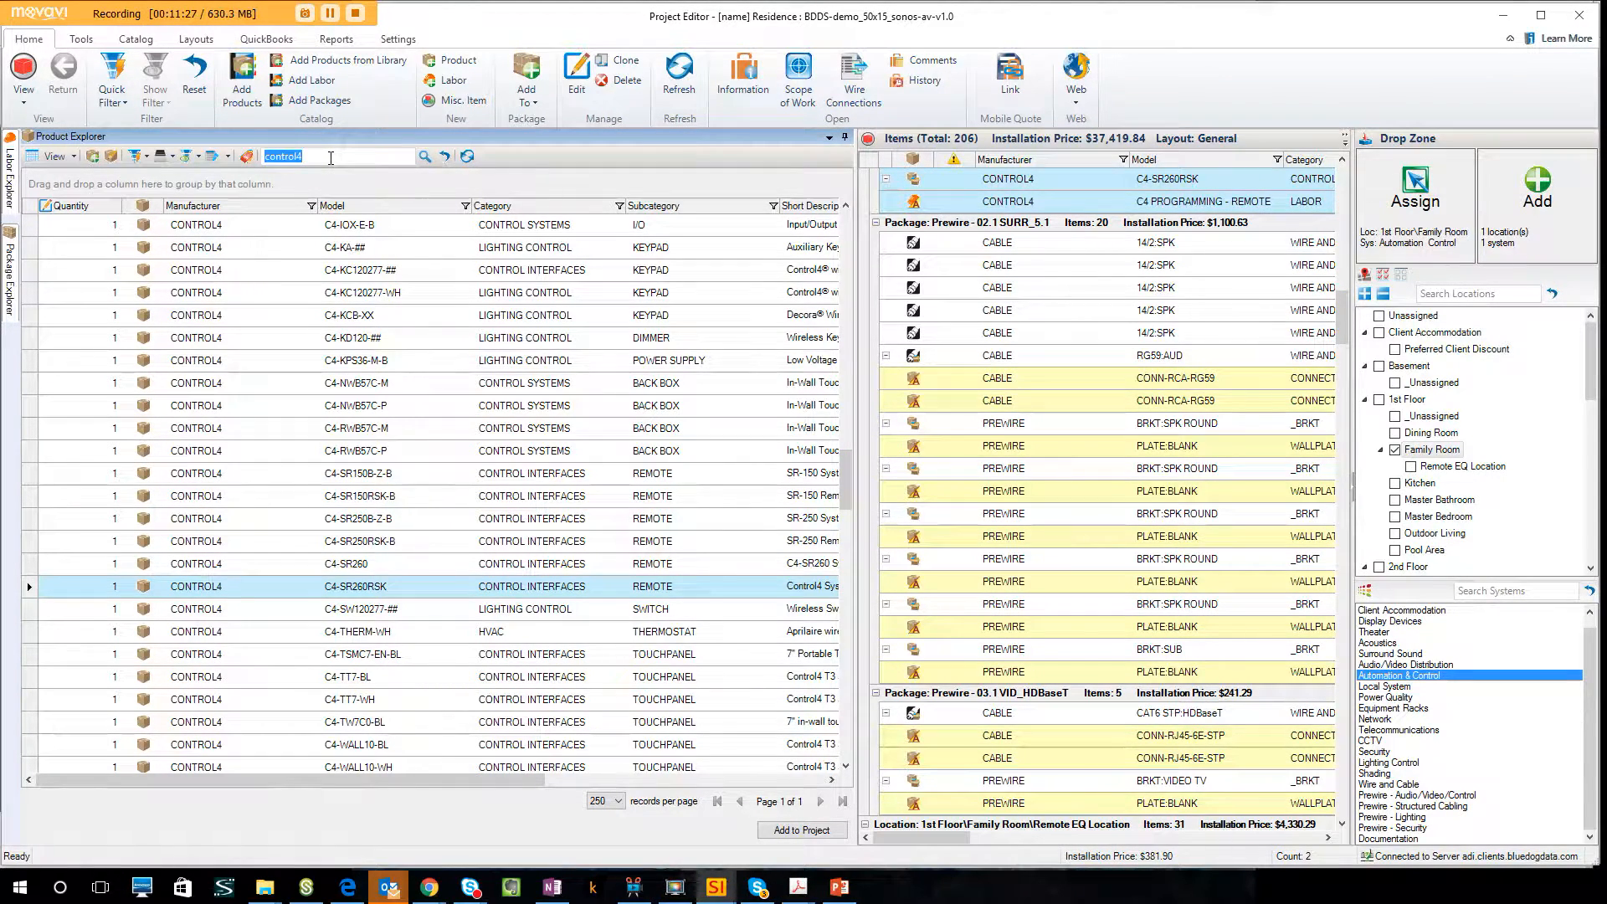
type("tv-led")
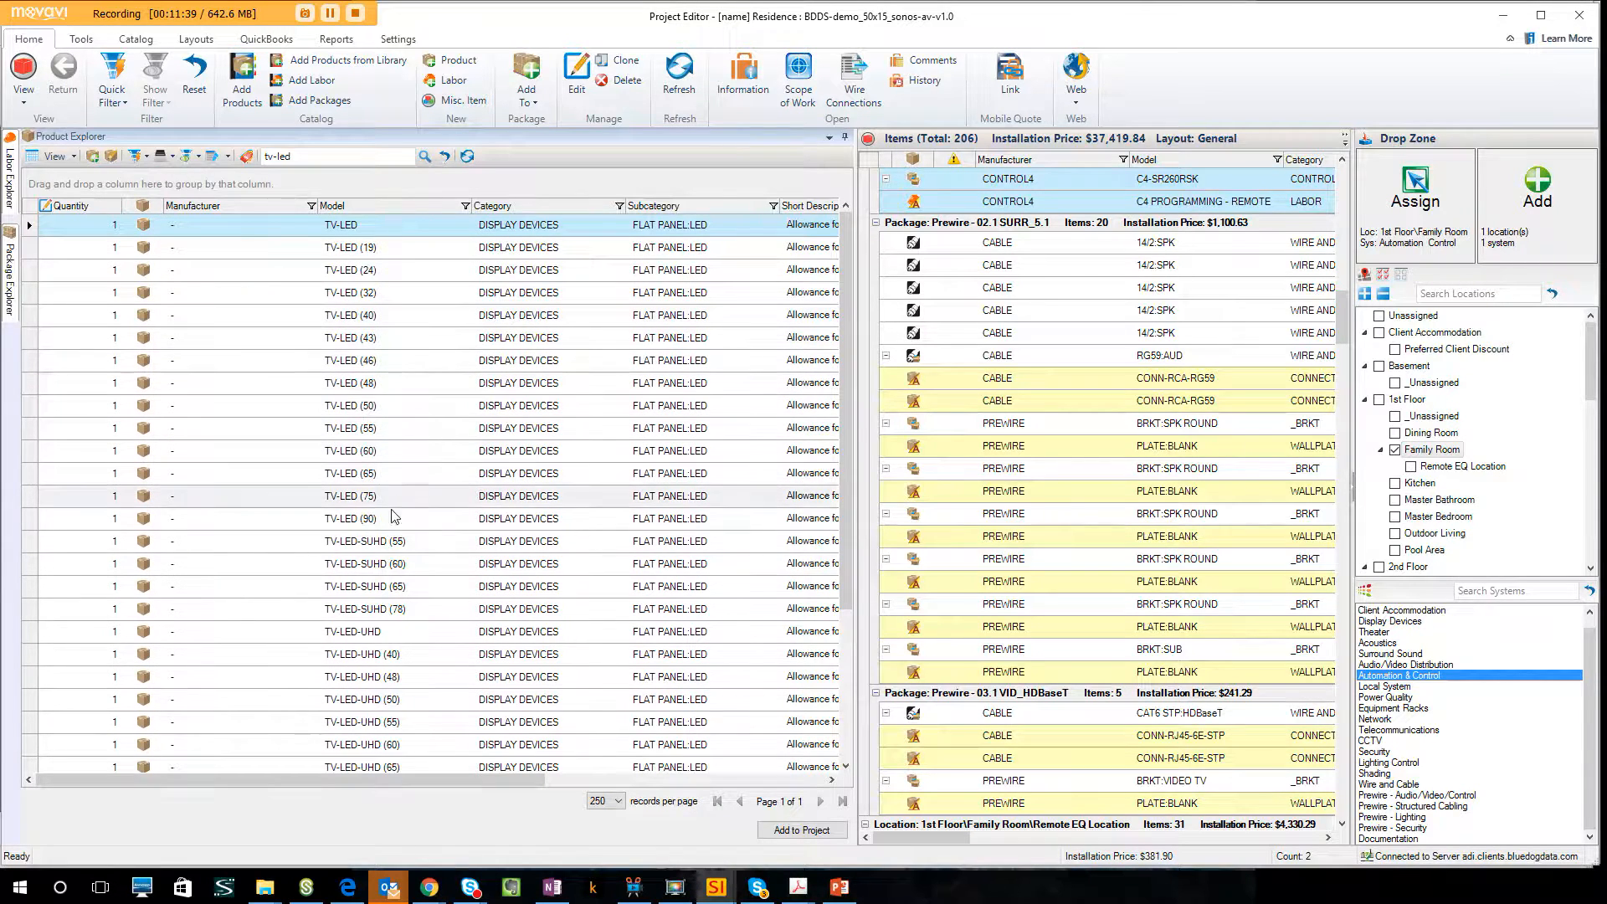
scroll(412, 526, "down", 1)
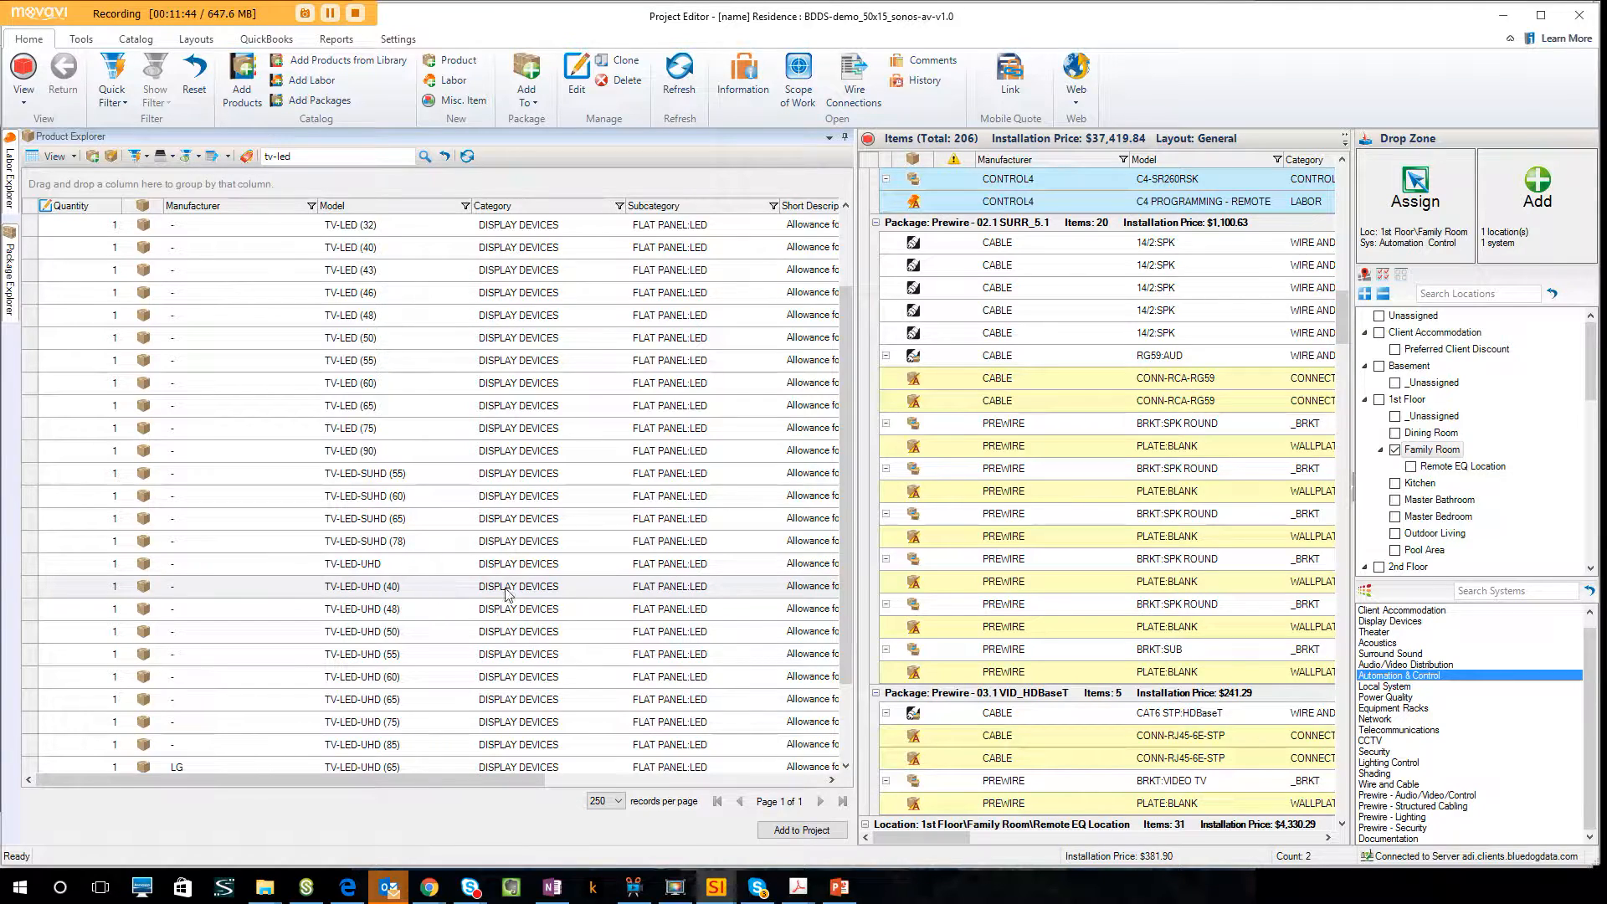
Search the products for sony and select the XBR-65X950B flat panel.
left_click(277, 157)
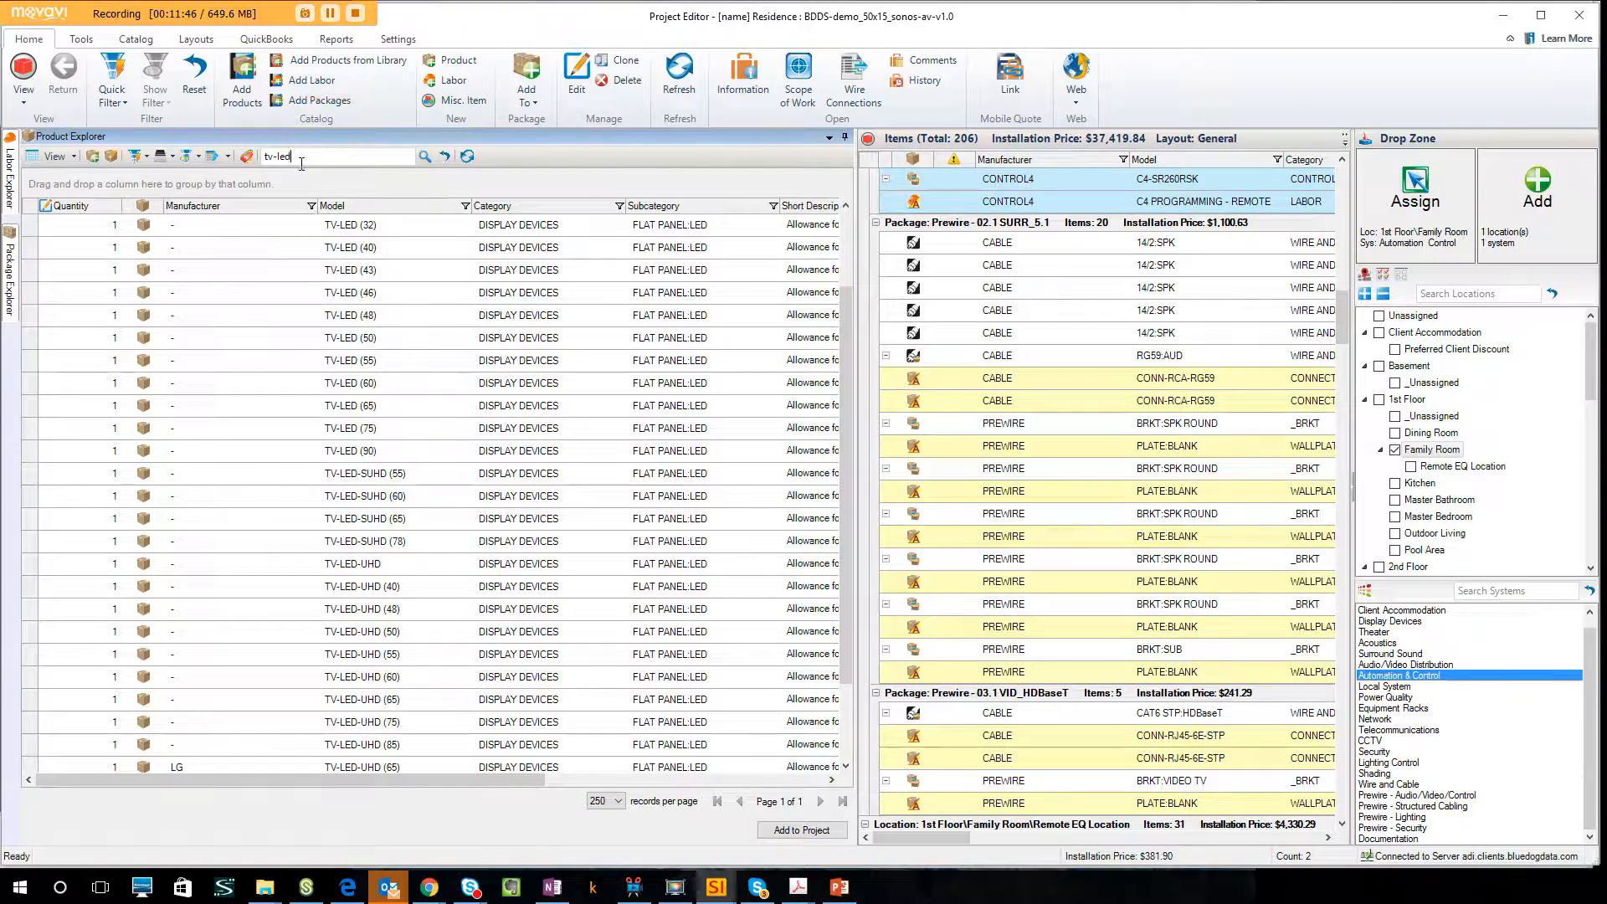
type("sony")
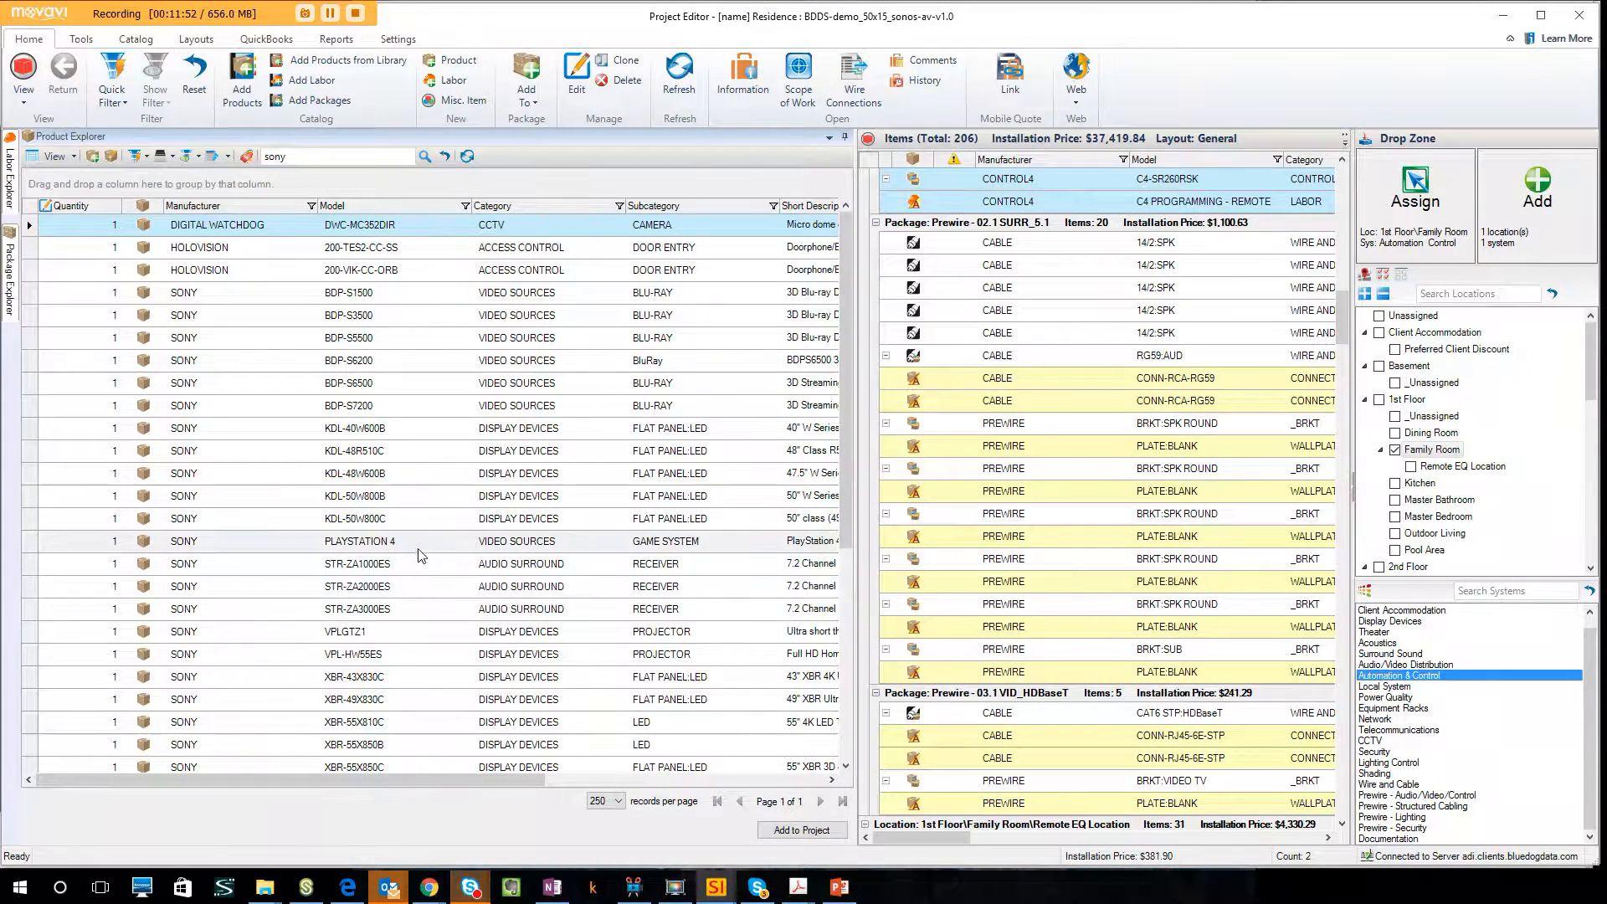
scroll(411, 586, "down", 2)
scroll(471, 638, "down", 1)
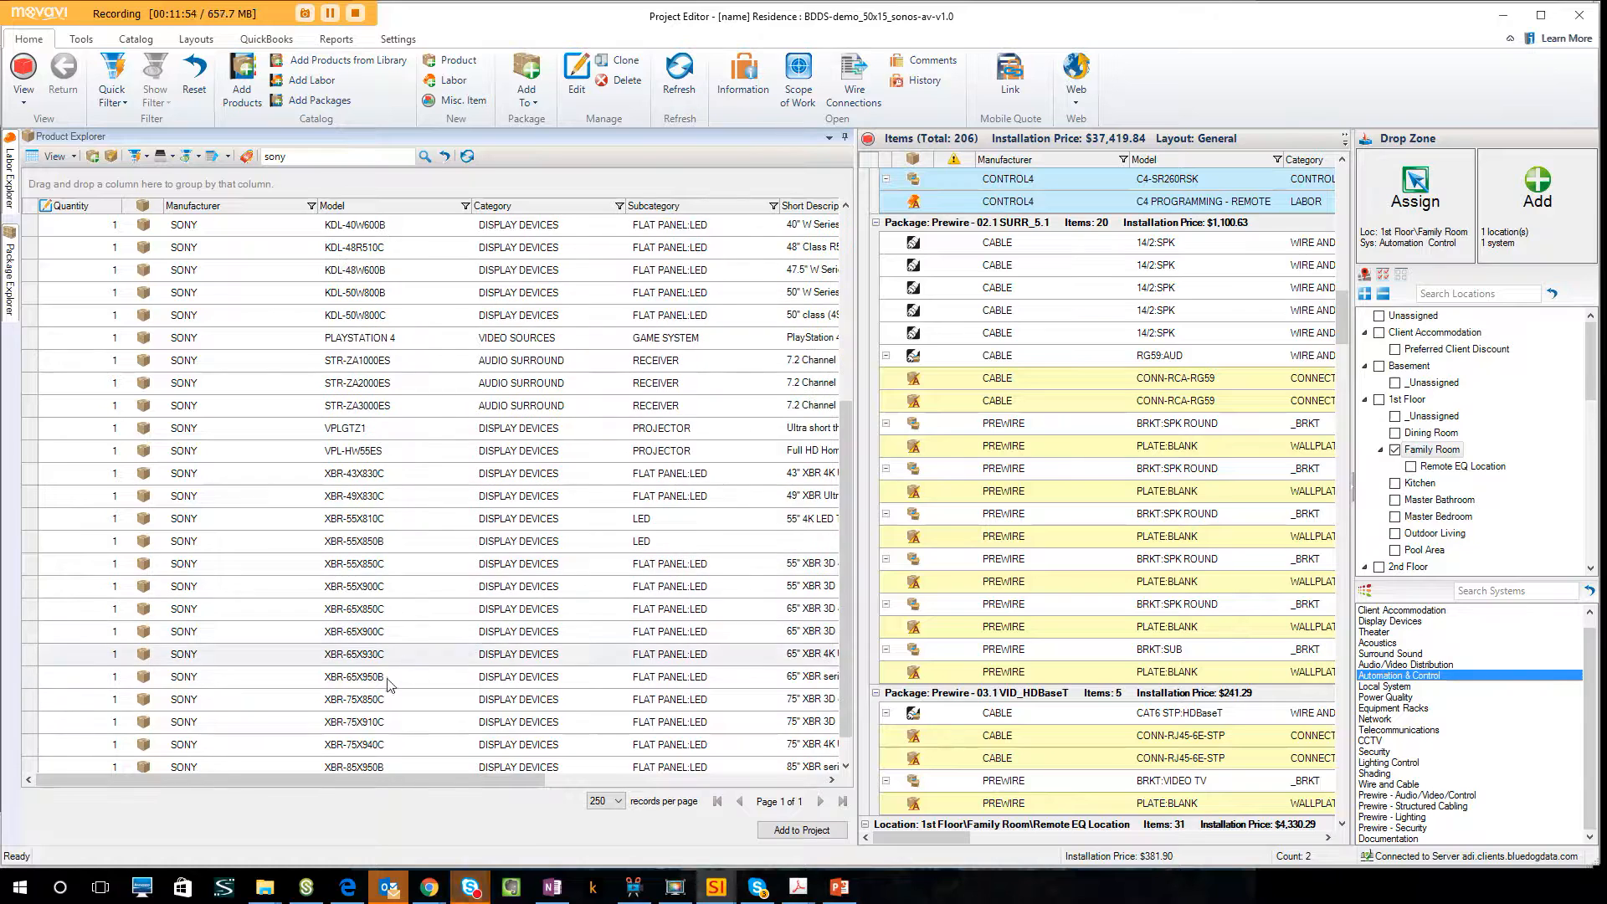
left_click(368, 678)
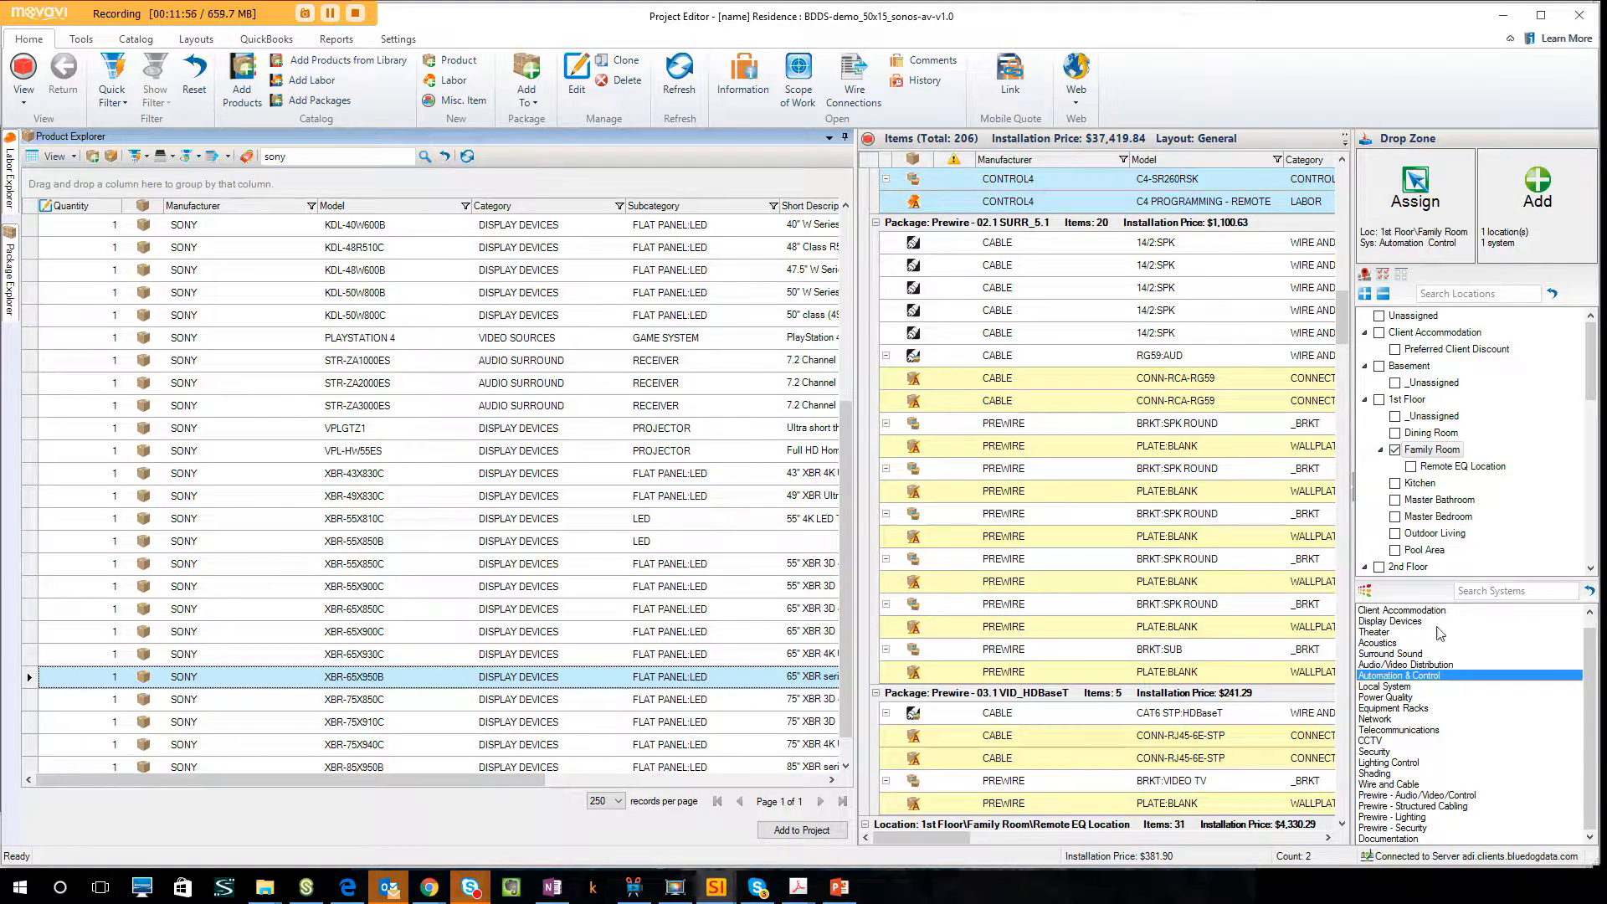
Add the XBR-65X950B with its default accessories to the Family Room, using the Display Devices system.
left_click(1392, 622)
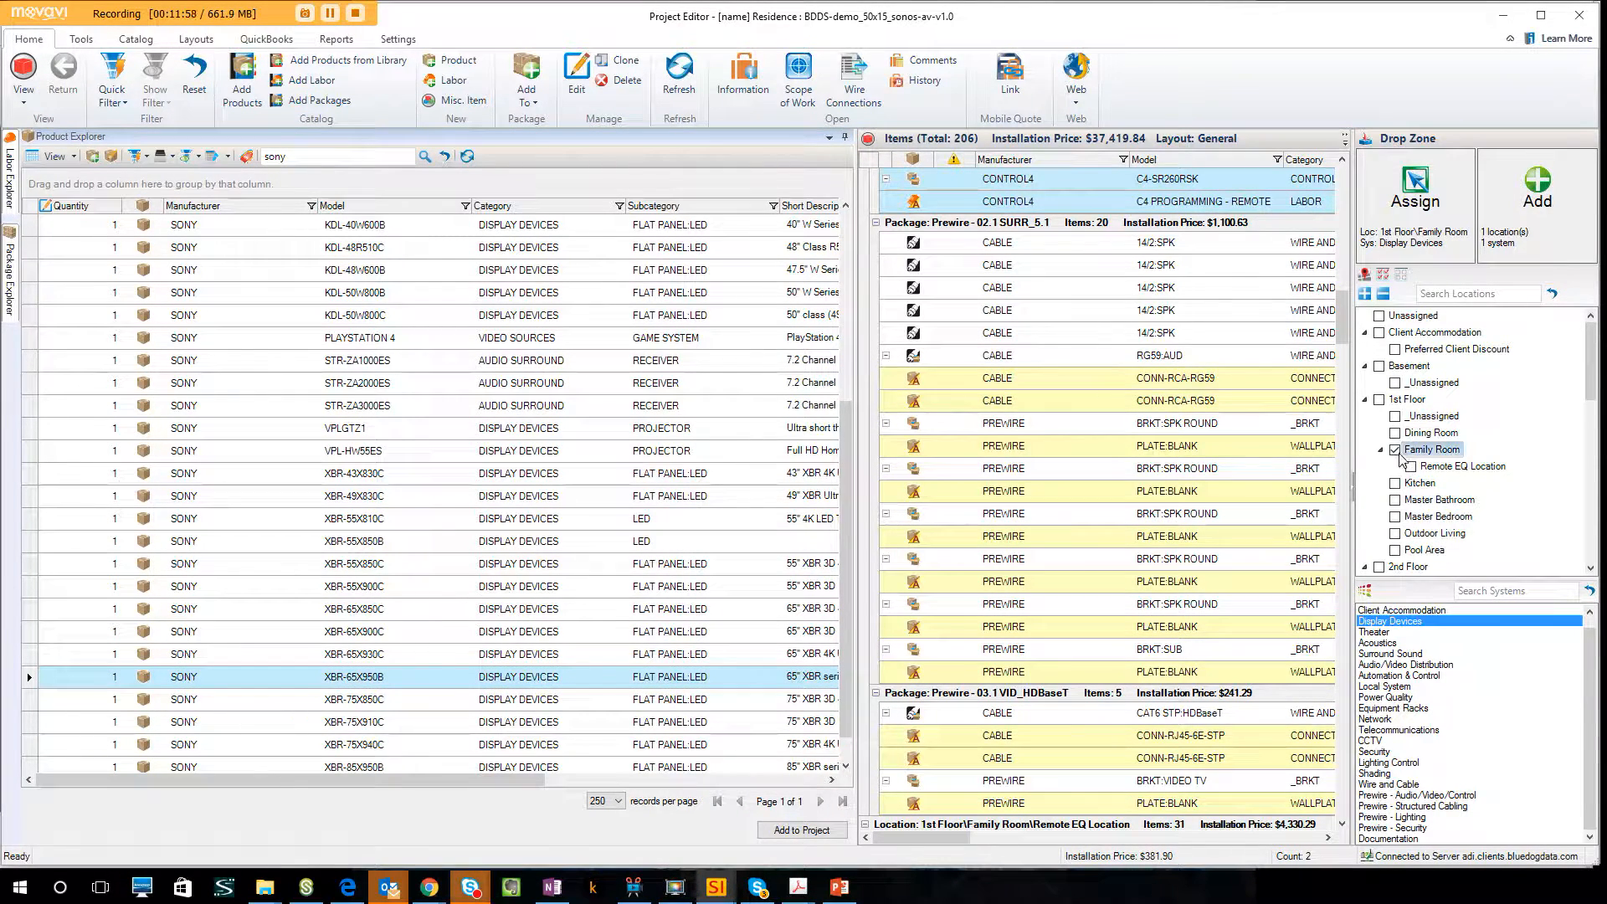
left_click(647, 681)
left_click_drag(647, 681, 1541, 231)
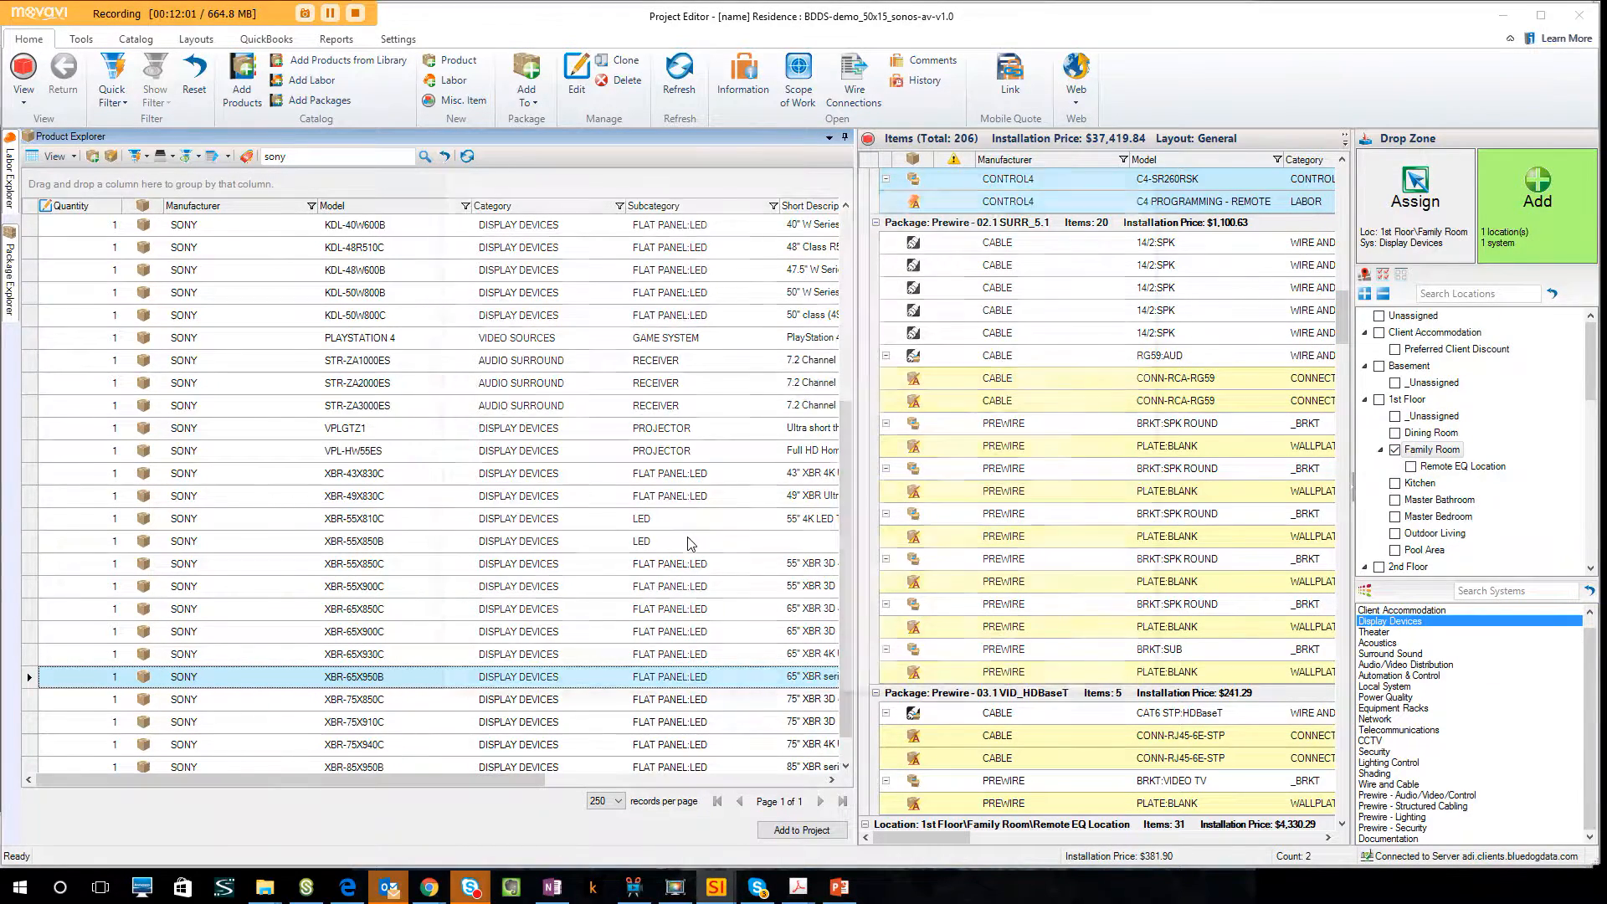
left_click(457, 241)
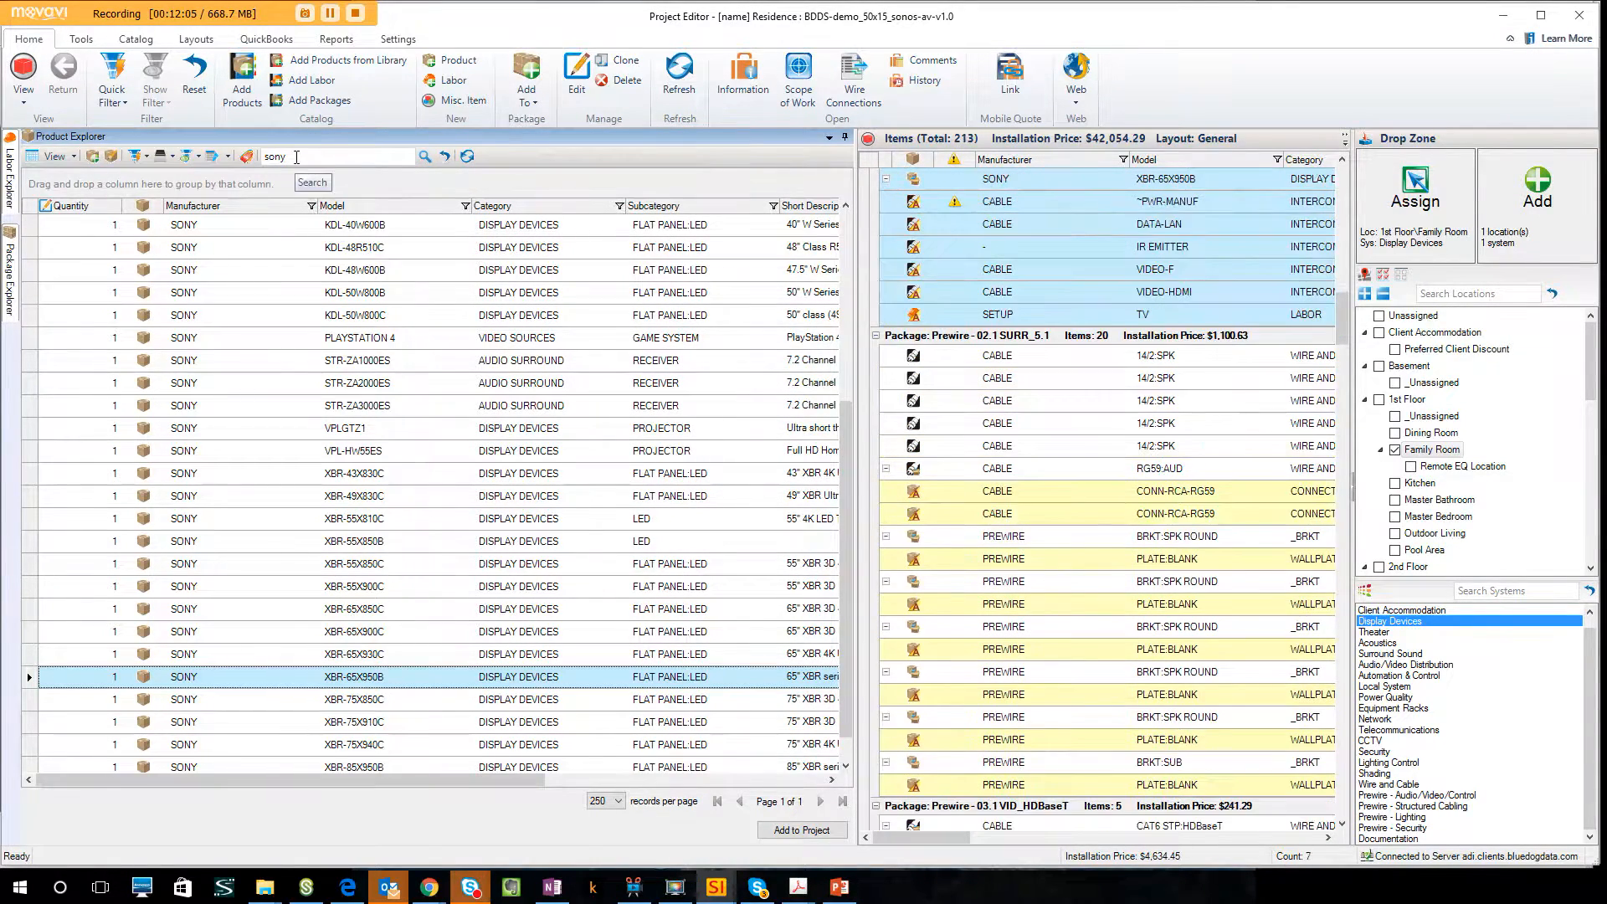
Search the products for sm-r and add the SM-RBX-14-WH enclosure with its SM-RBX-14-BKT accessory to the Family Room.
type("sm-r")
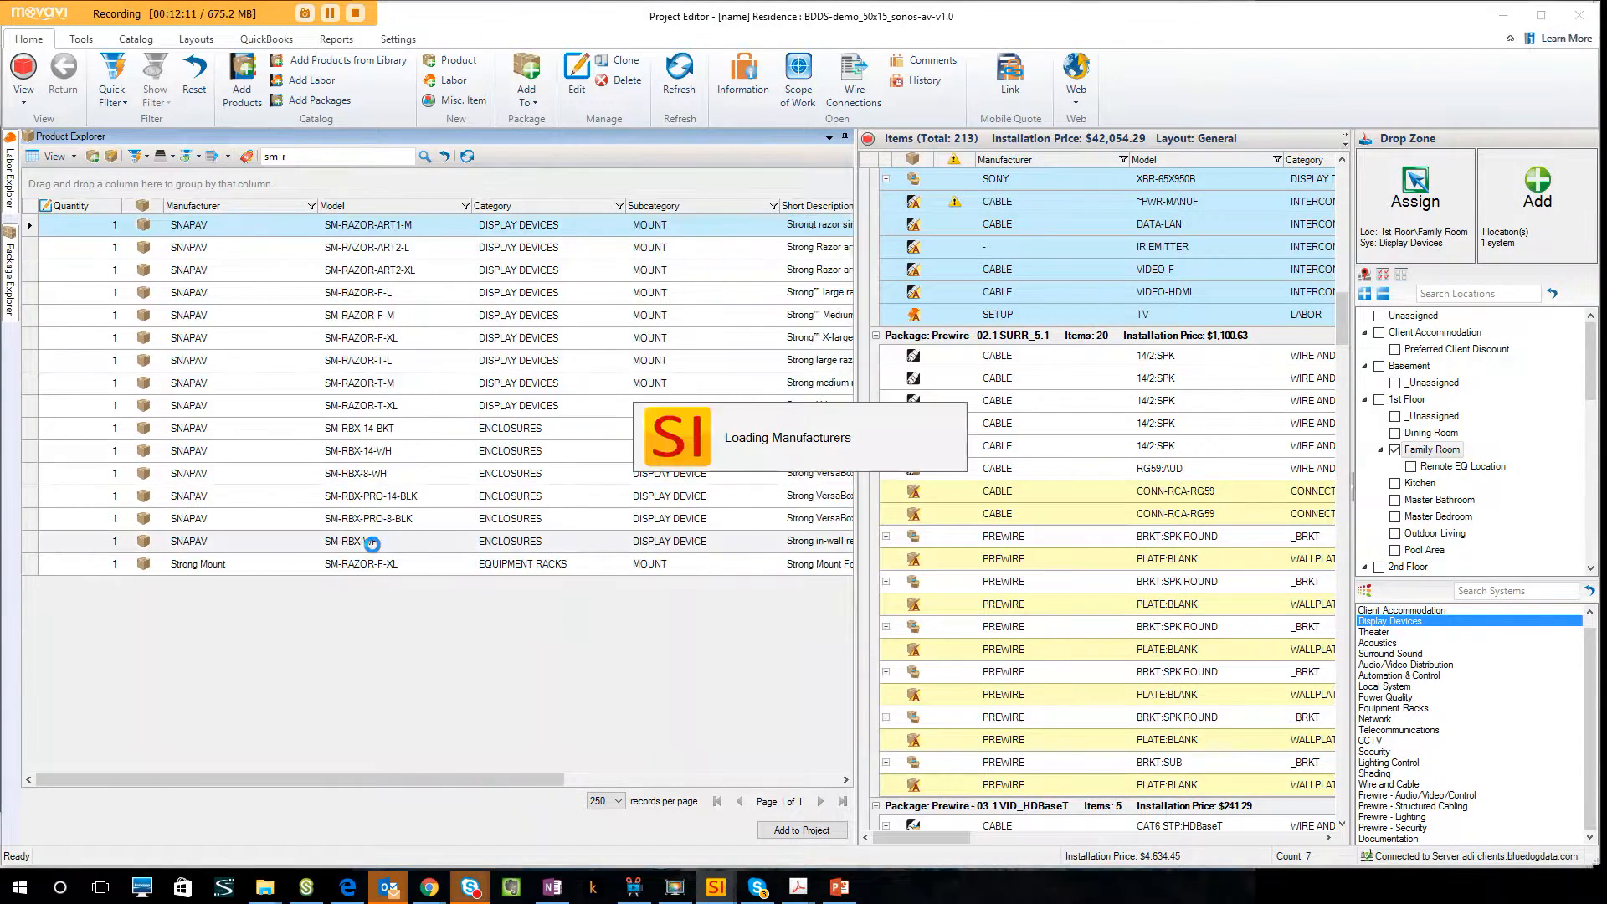
left_click(393, 453)
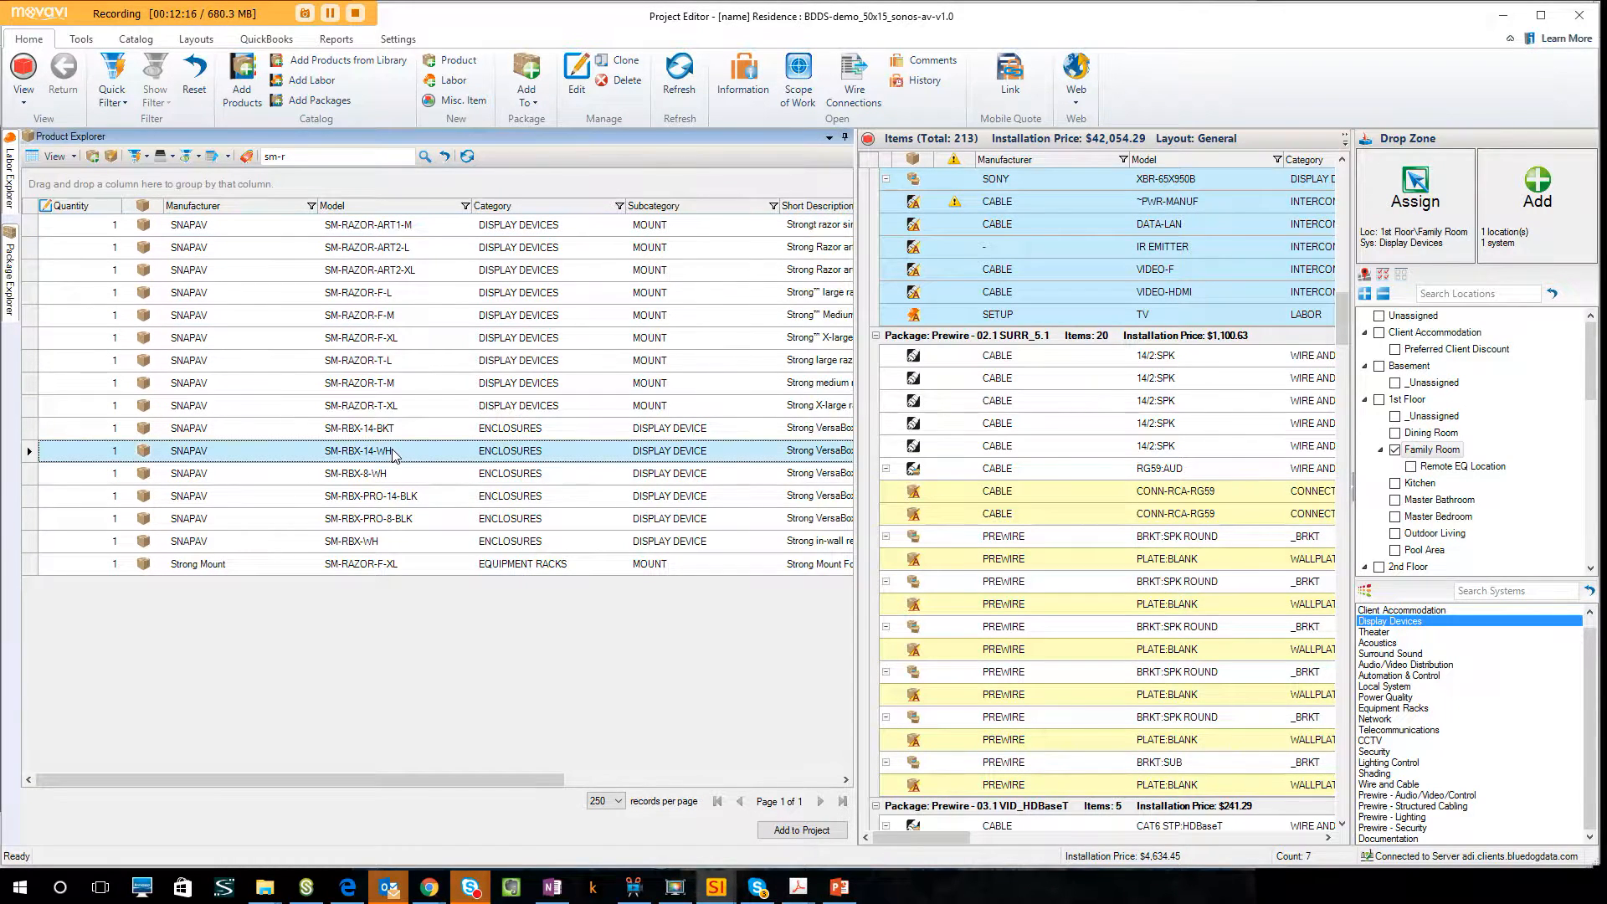
left_click_drag(398, 456, 1505, 241)
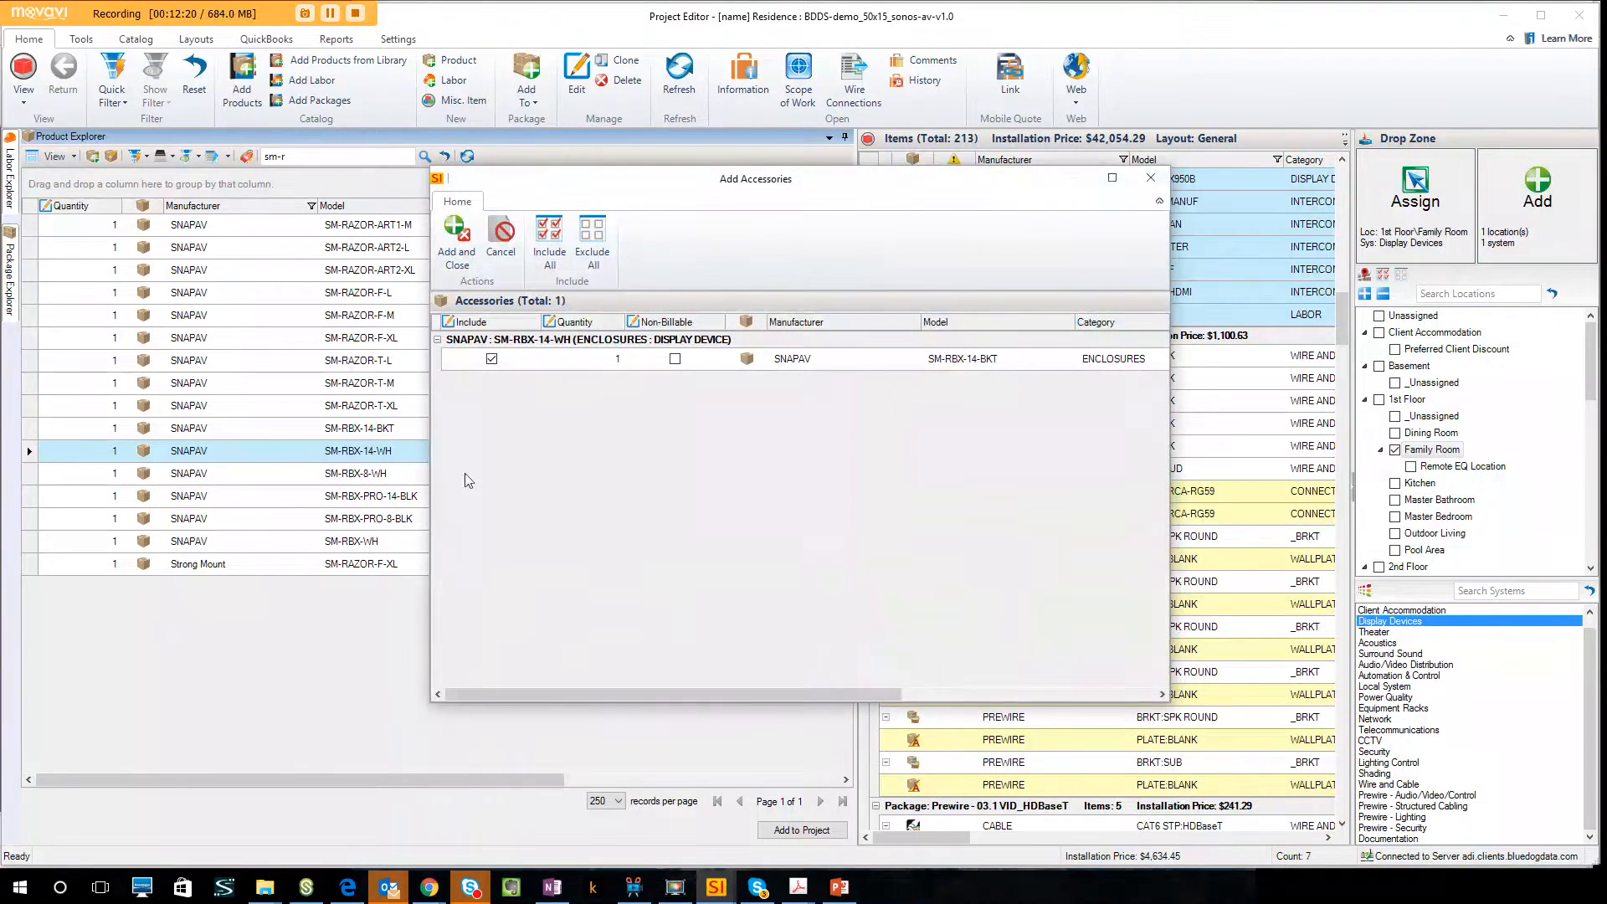
left_click(458, 238)
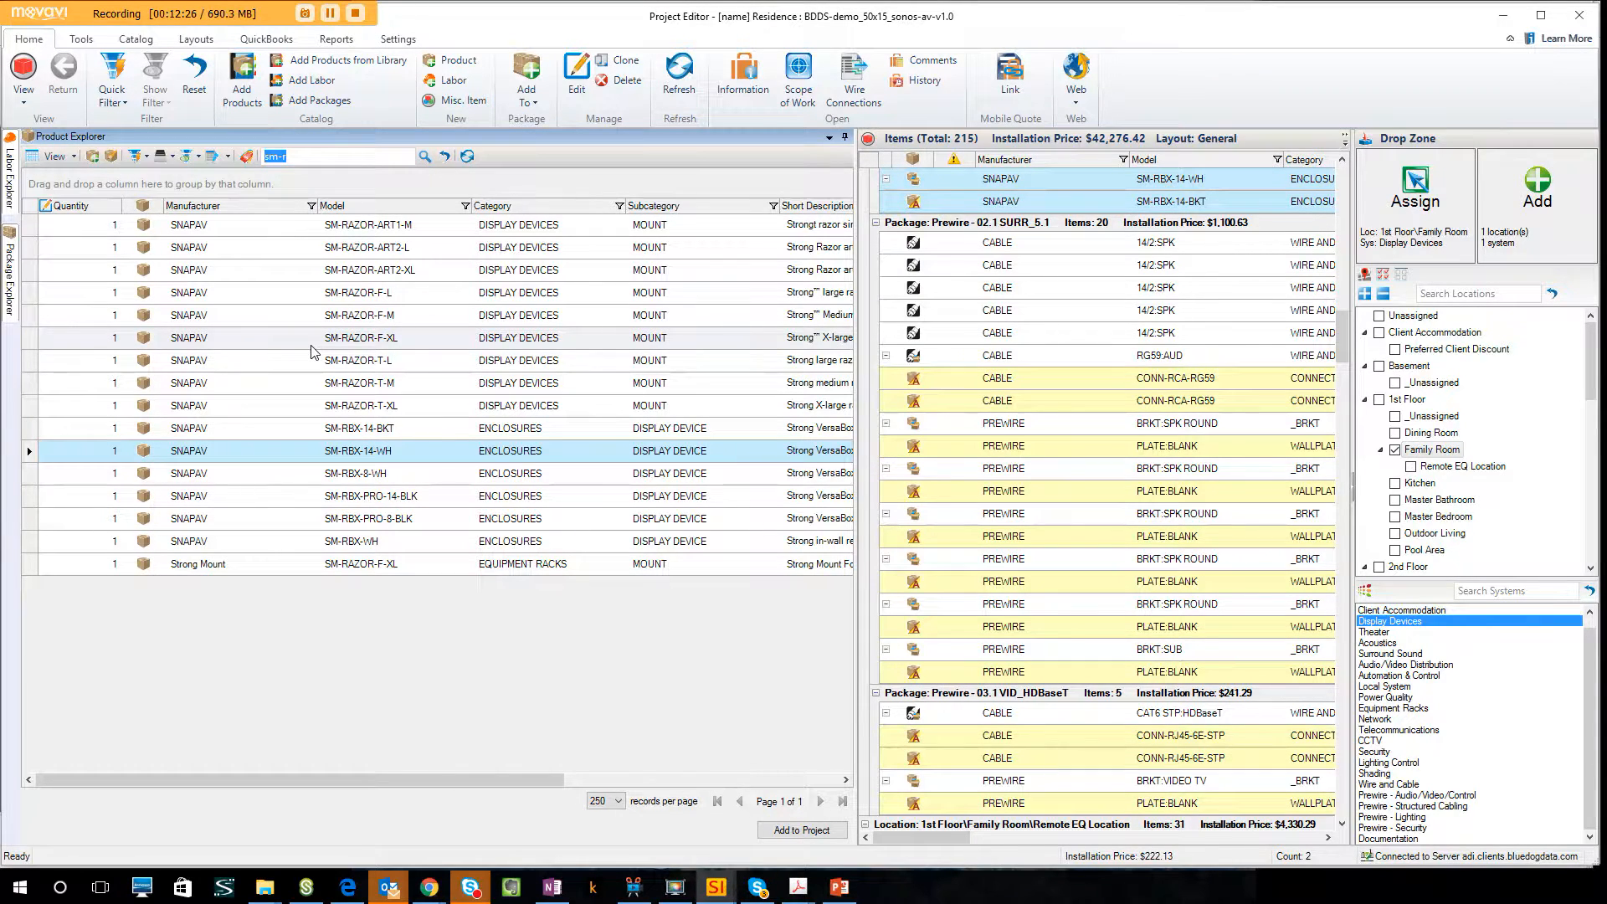
Search the products for sm-t and add the SM-T-L tilt mount to the Family Room.
type("sm-")
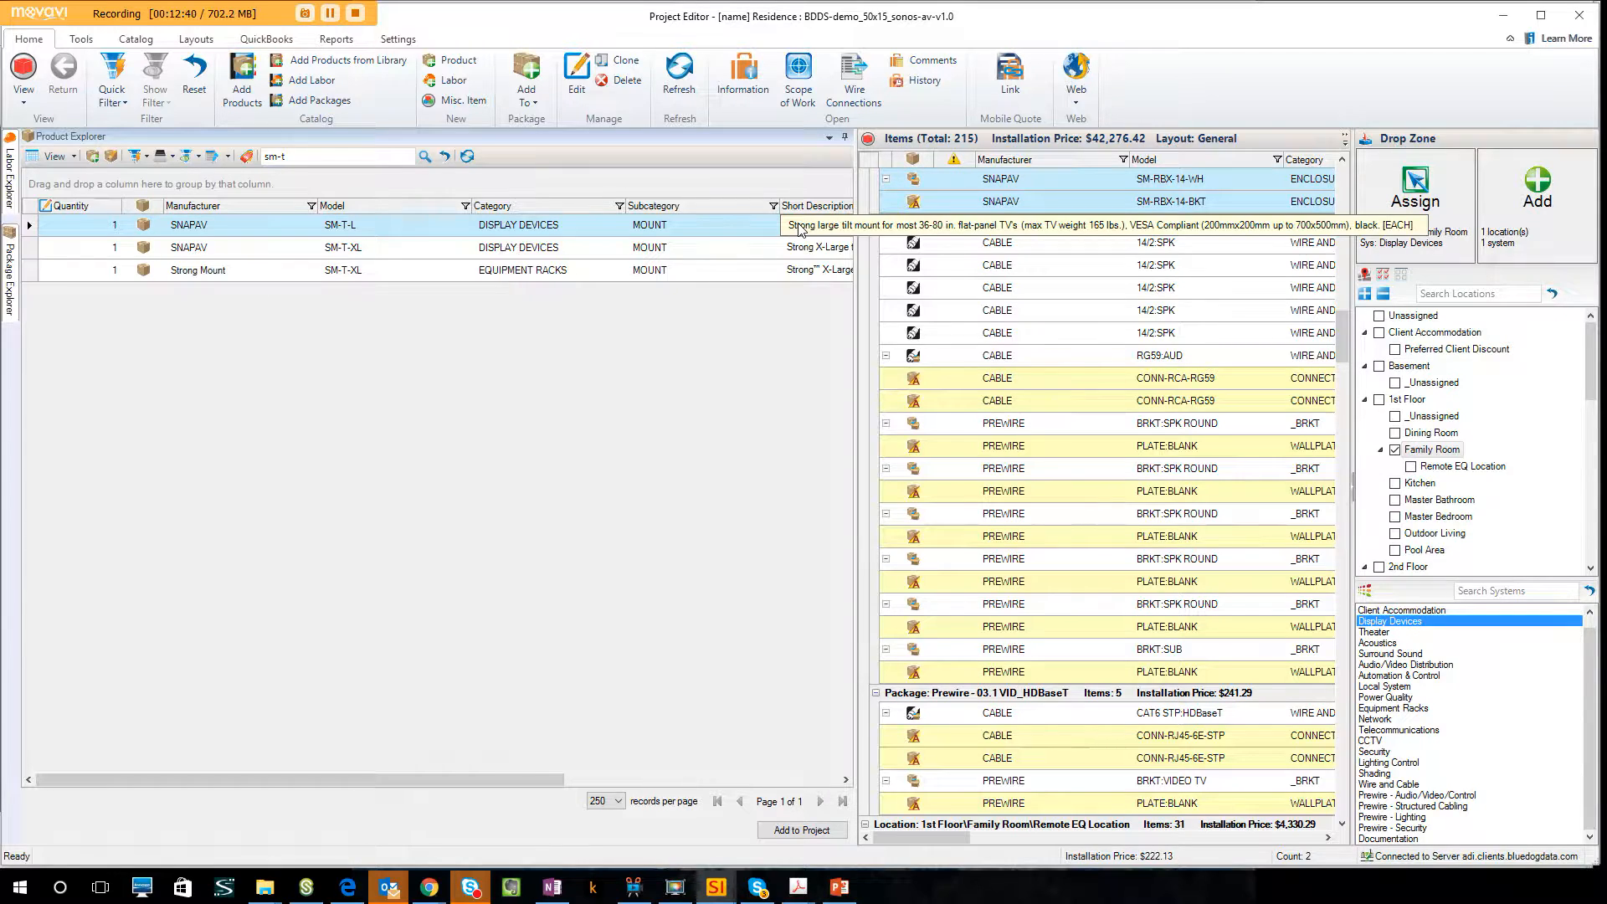
left_click_drag(536, 226, 1546, 219)
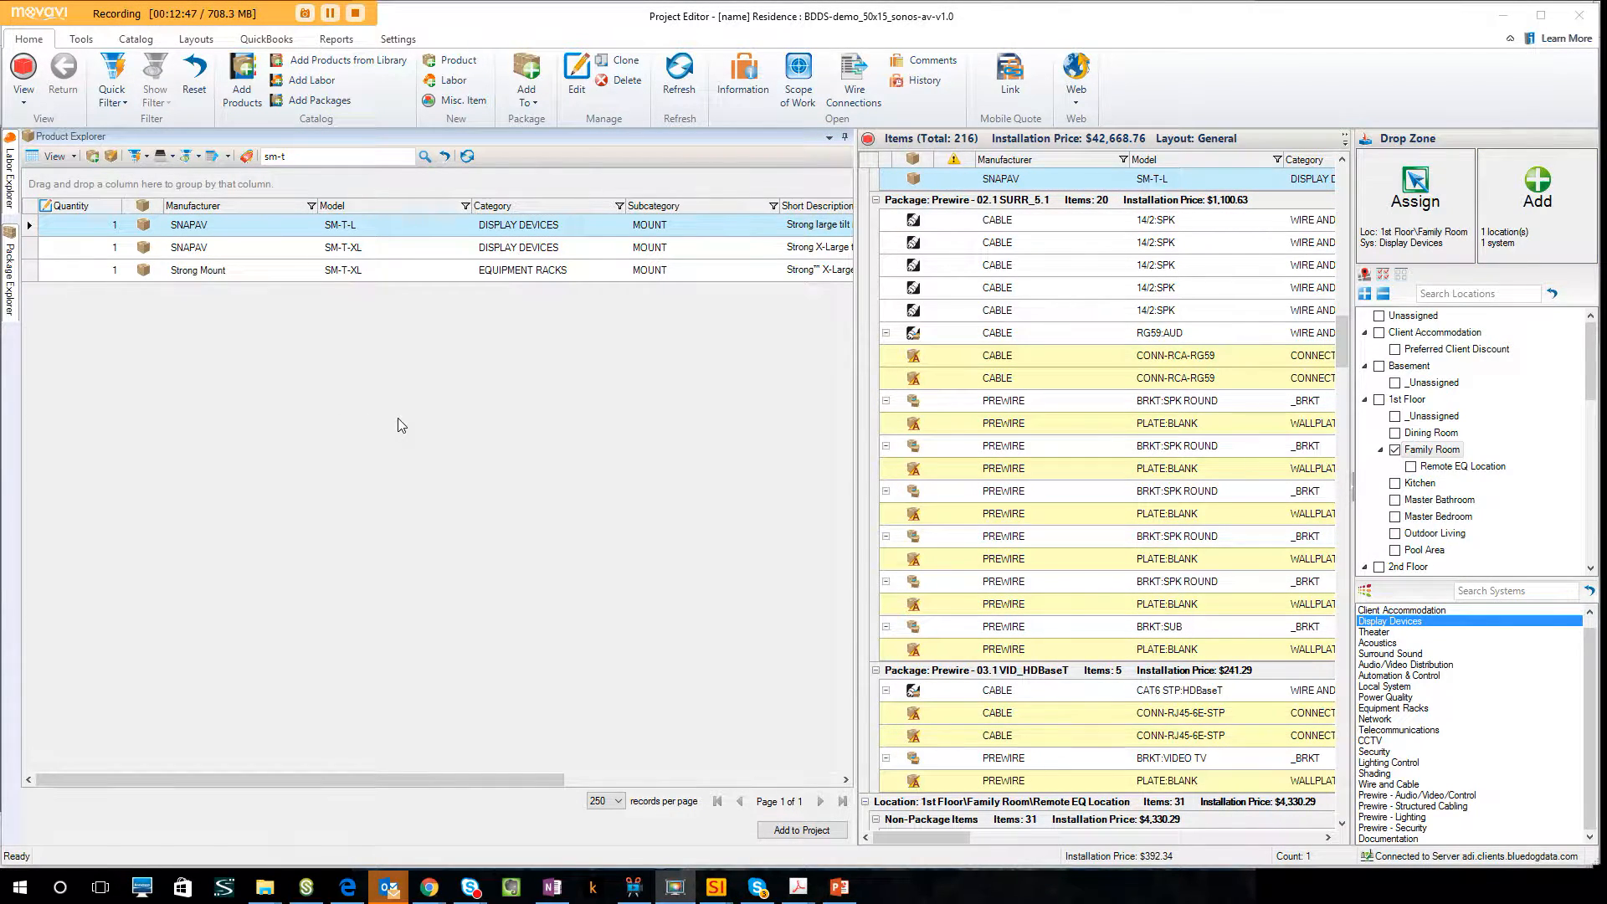
Search the products for wb-3 and add the WB-300-IP-3 power conditioner with its default accessories to the Family Room.
left_click(304, 154)
type("wb-3")
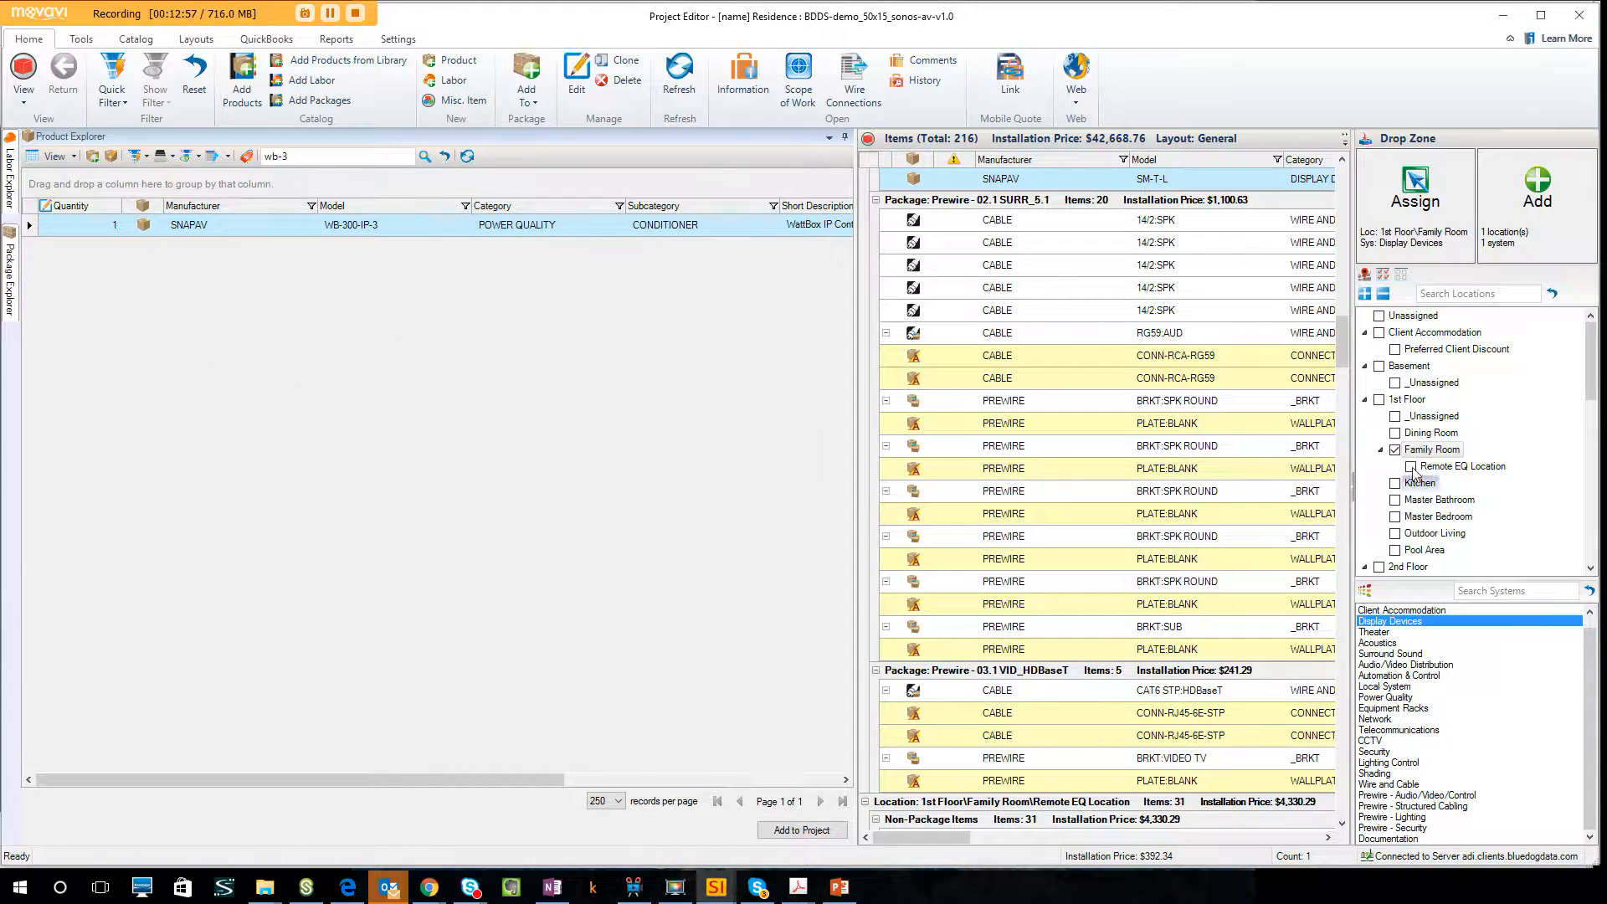
left_click_drag(427, 231, 752, 494)
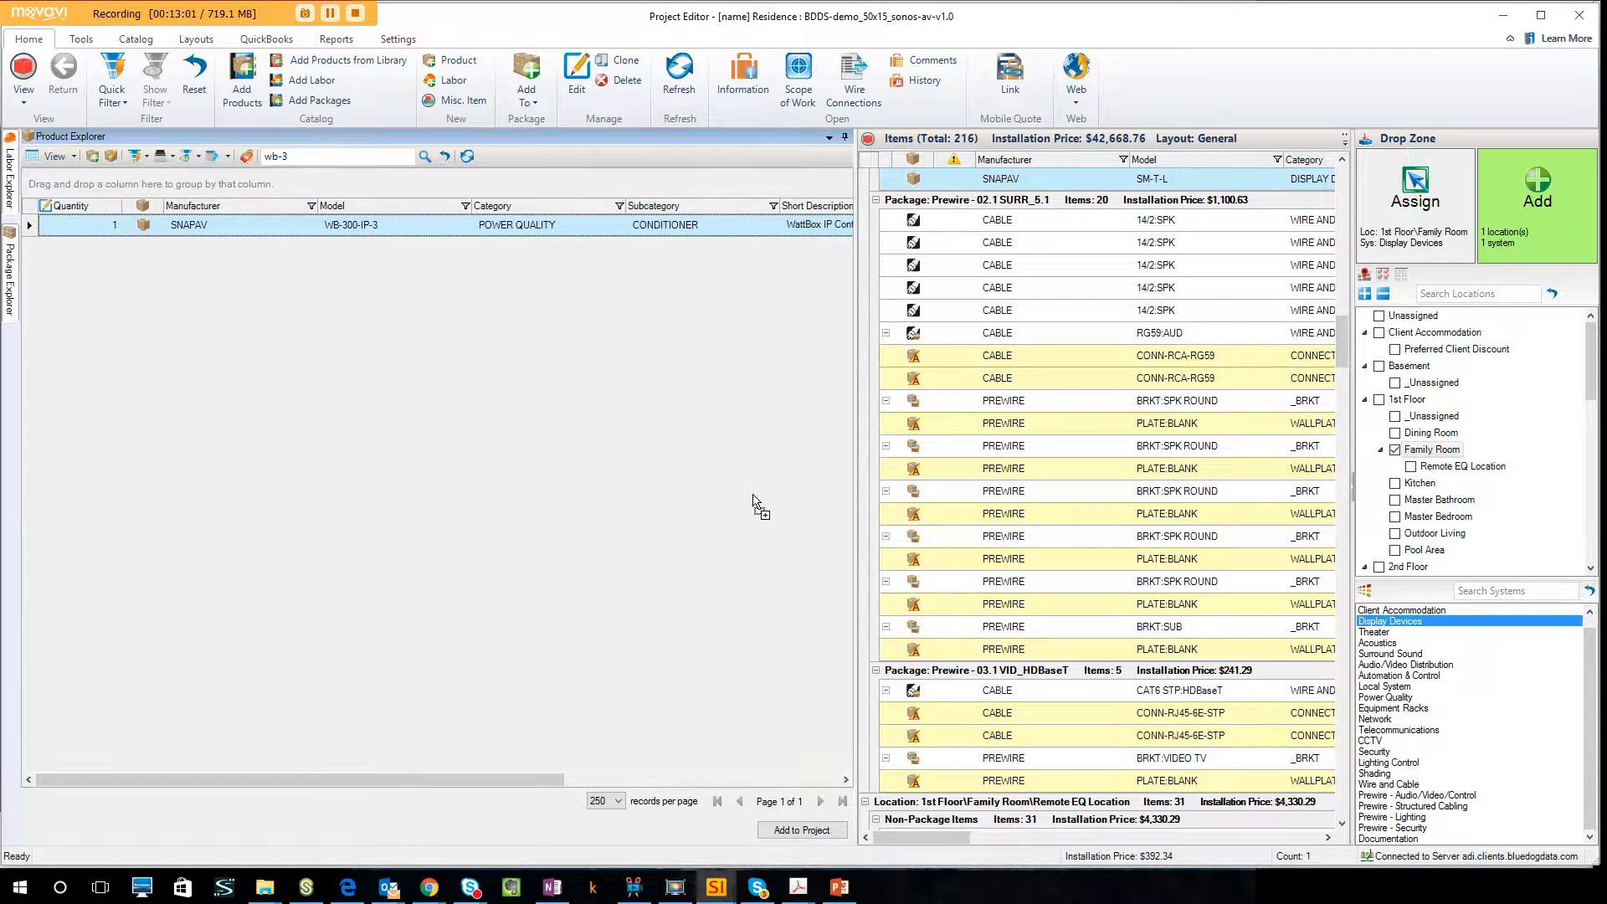
left_click(447, 268)
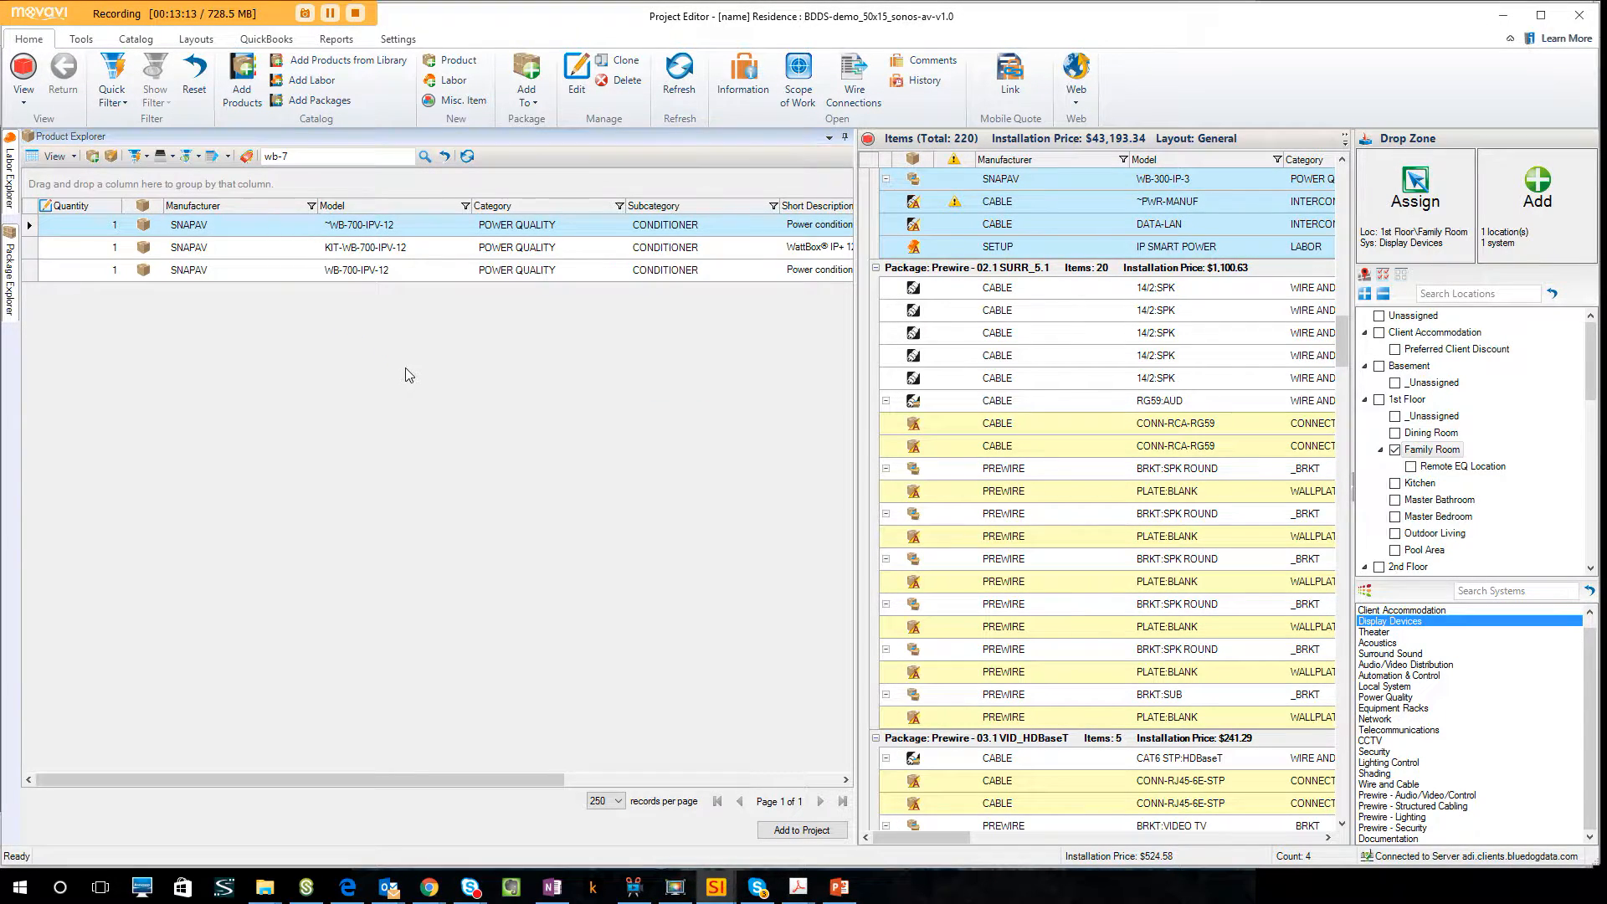
Add the WB-700-IPV-12 power conditioner with its default accessories to the Family Room's Remote EQ Location instead of the room itself.
left_click(434, 269)
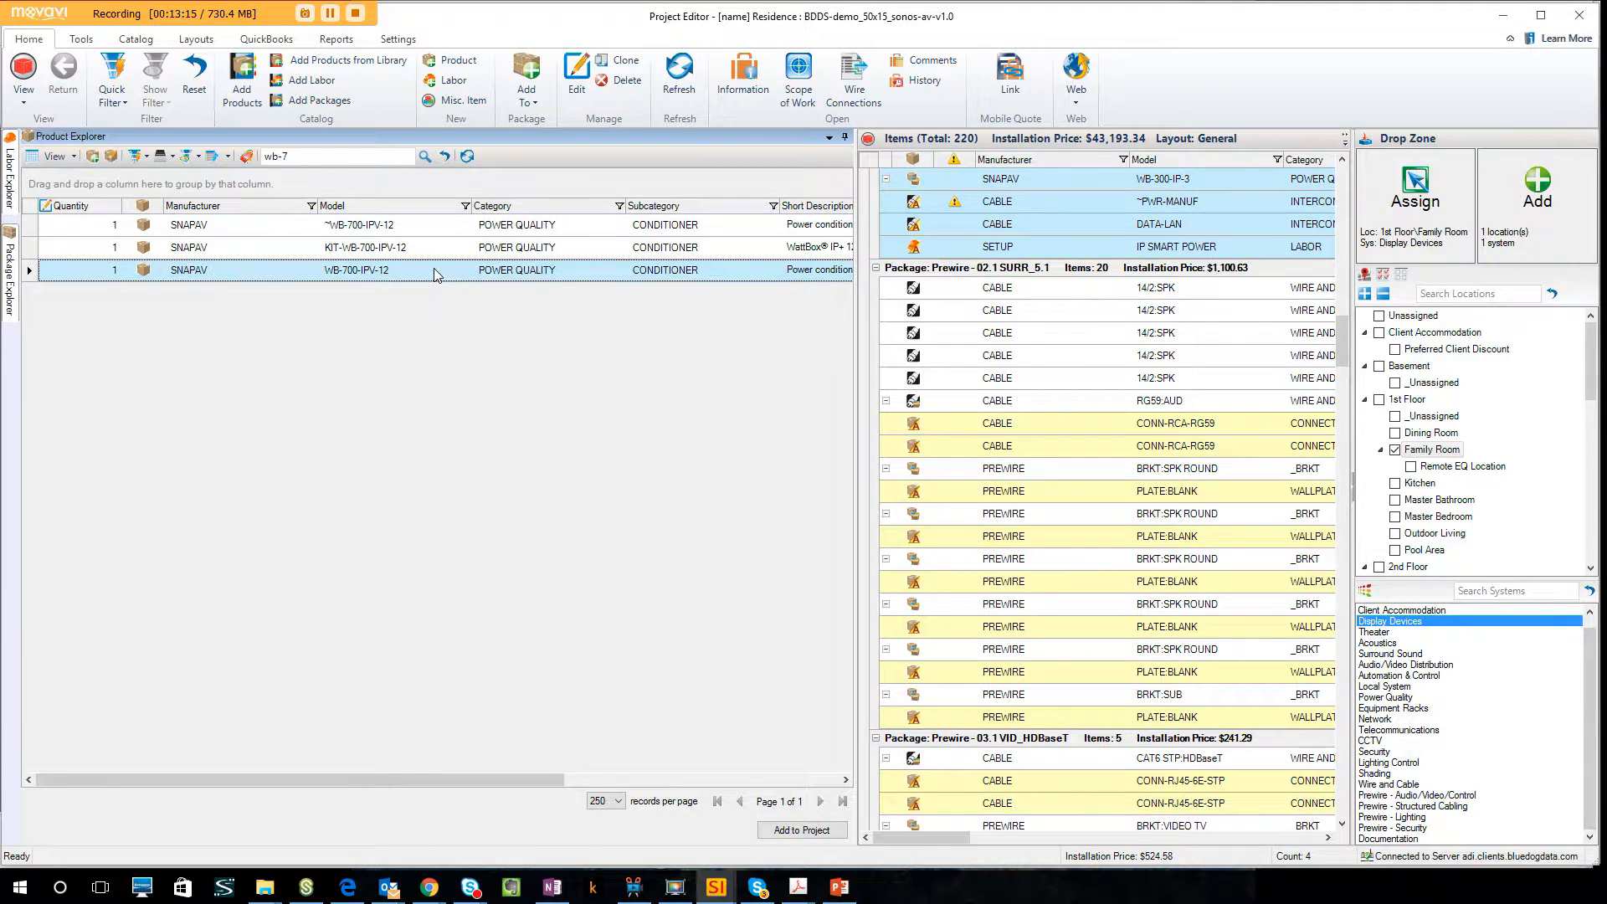
left_click(1395, 451)
left_click(1411, 466)
left_click_drag(586, 272, 1538, 239)
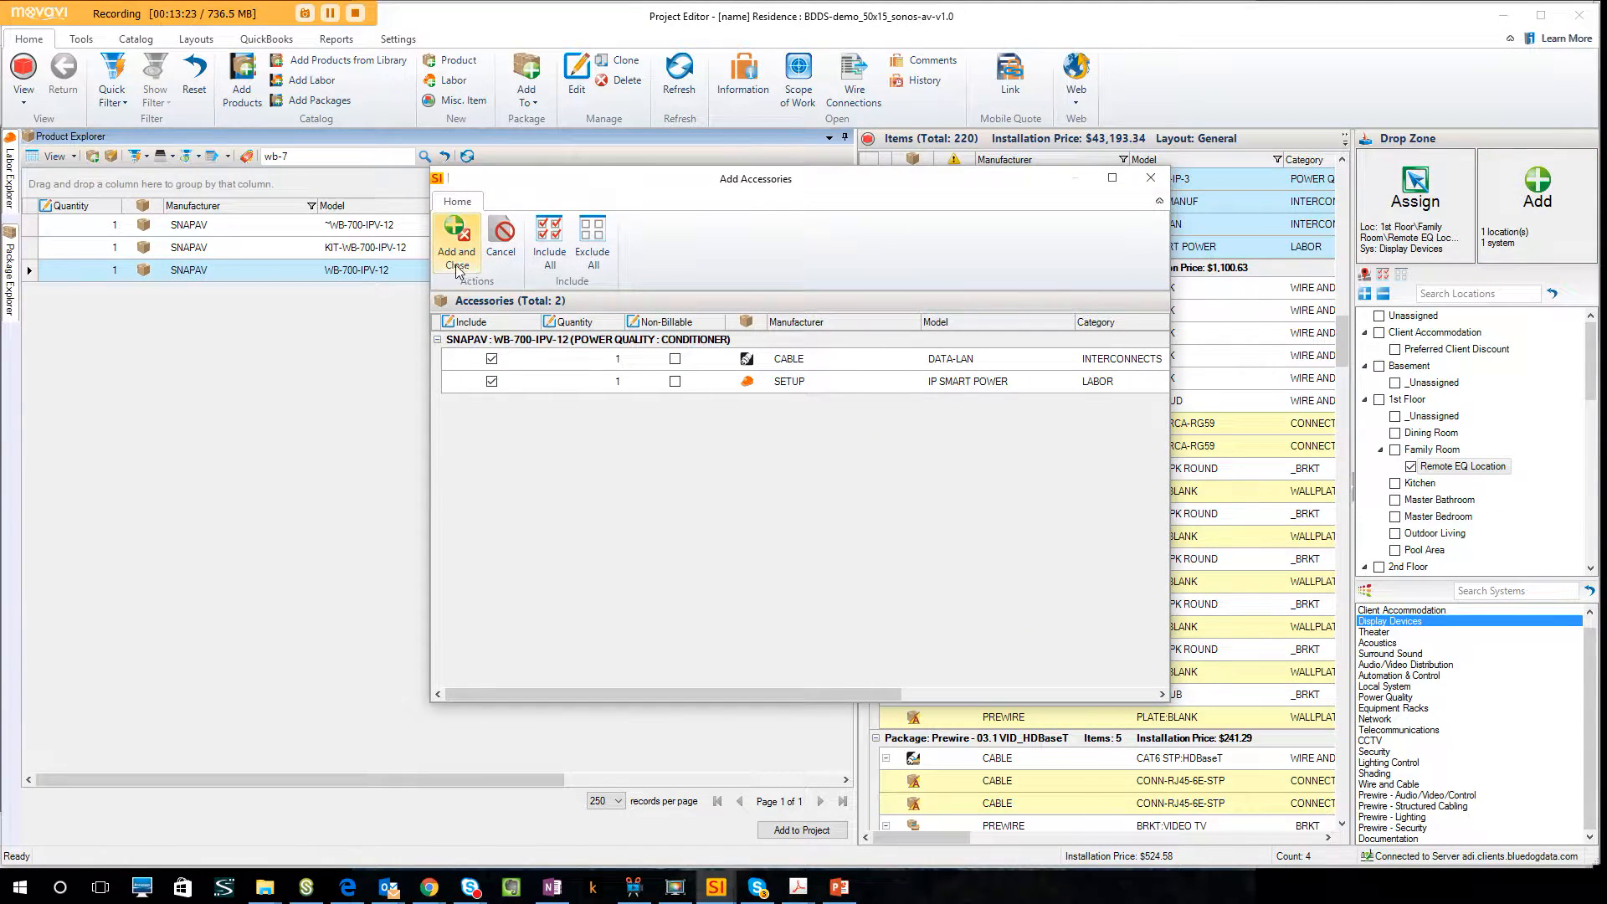
left_click(456, 267)
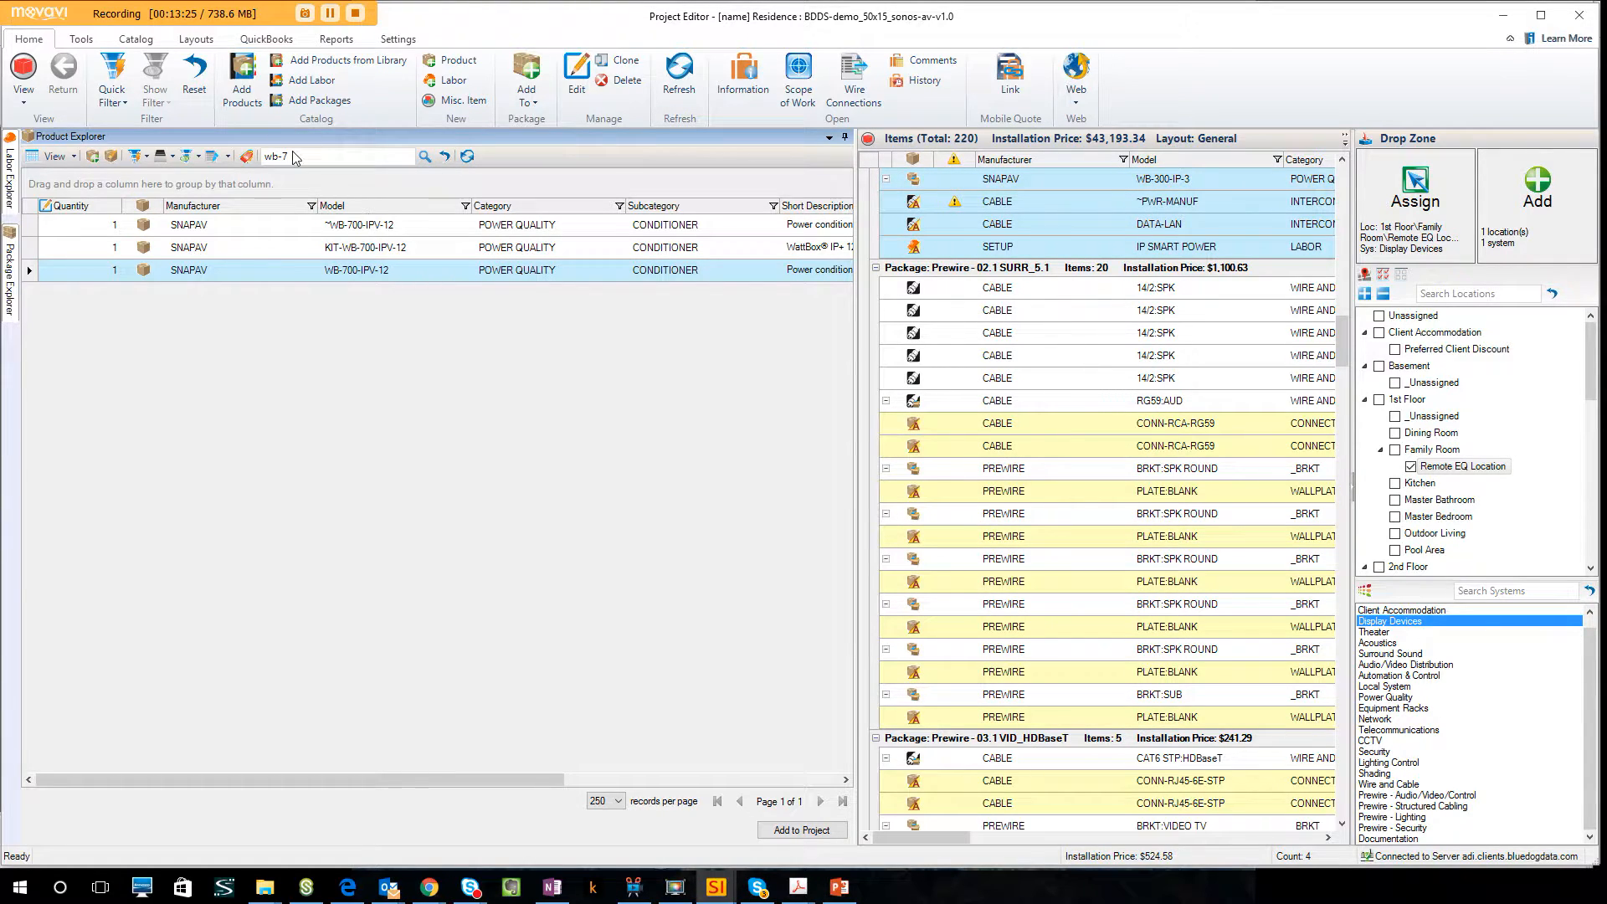
Search the products for ep- and select the EP-400-UPS-8HTR-1000 UPS.
left_click_drag(297, 158, 264, 161)
type("ep-")
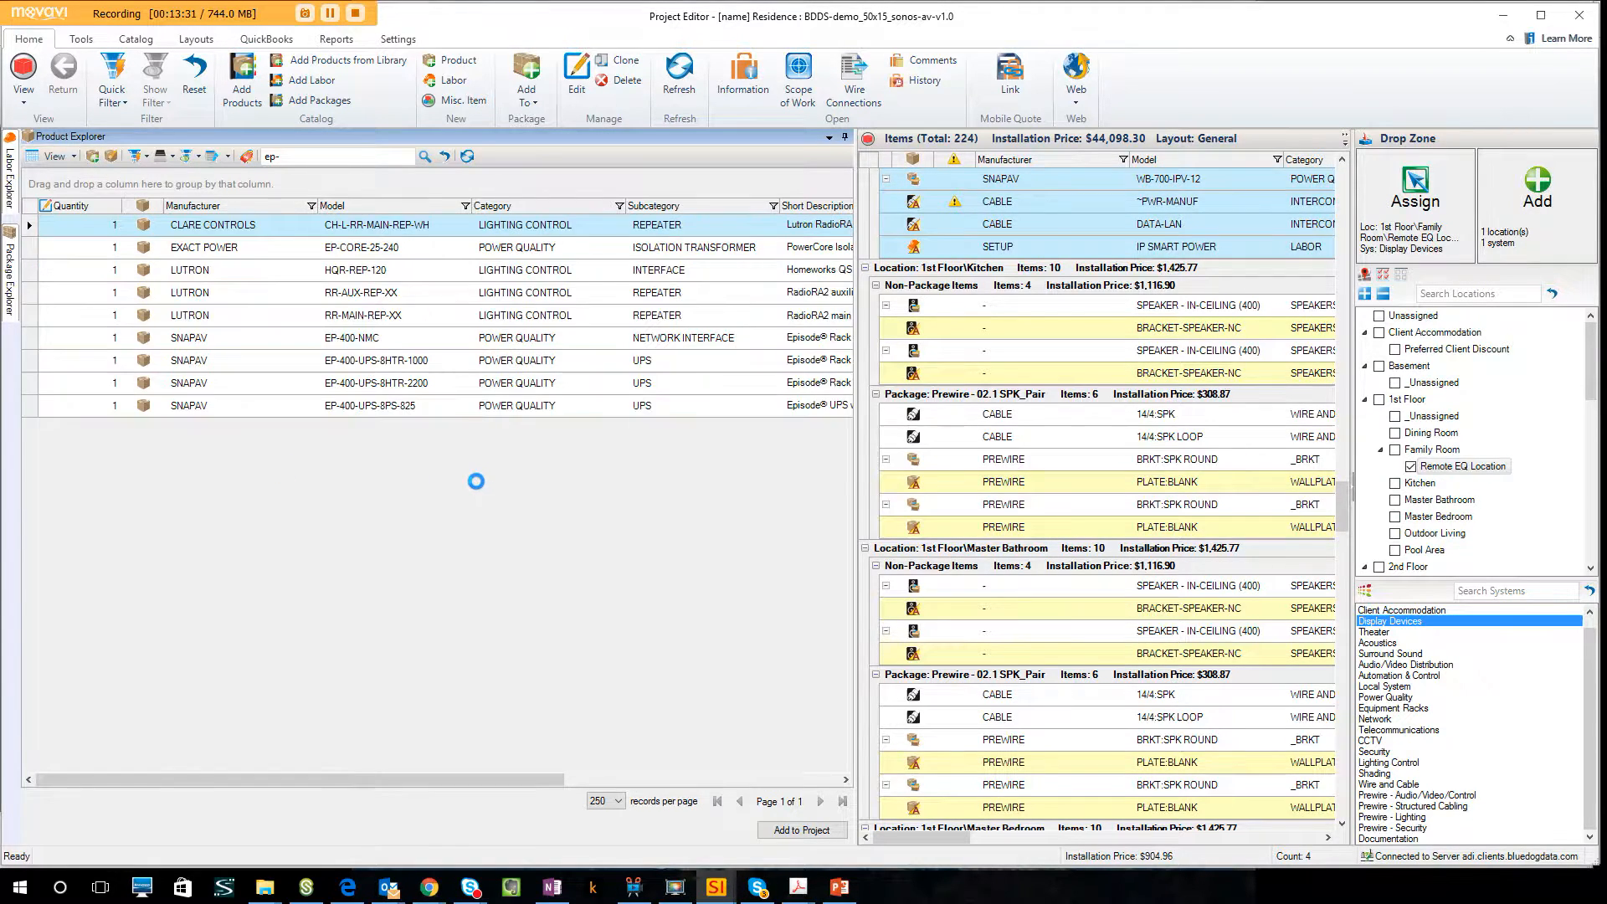
left_click(425, 361)
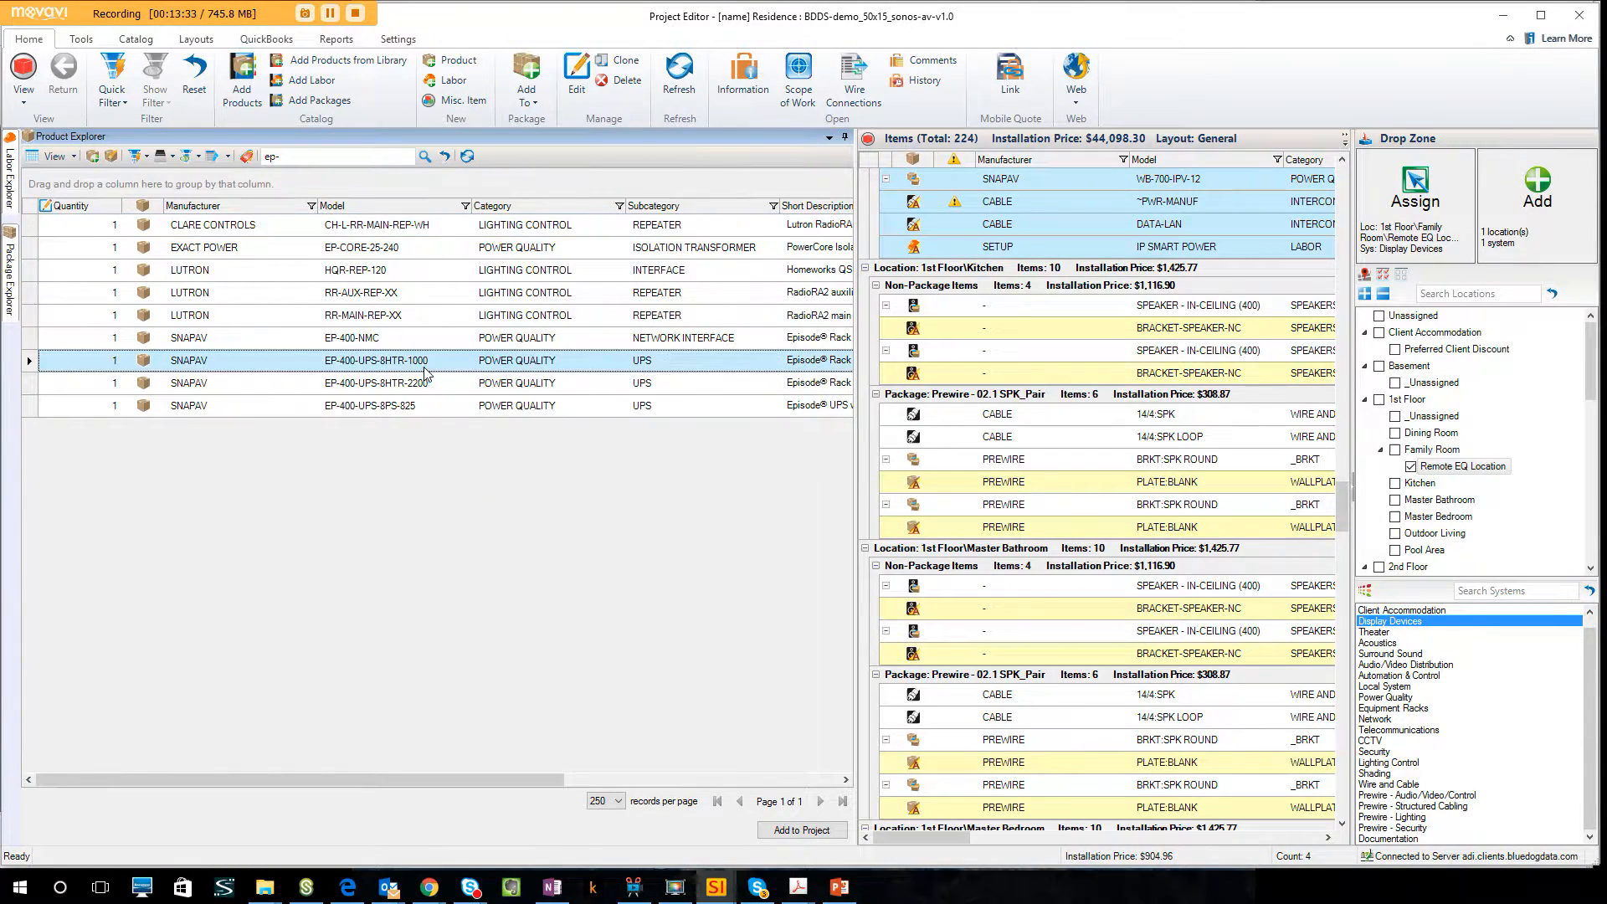
Add the EP-400-UPS-8HTR-1000 with its default accessories to Racks & Power under Equipment Location.
left_click(1412, 466)
scroll(1443, 490, "down", 4)
scroll(1443, 490, "down", 7)
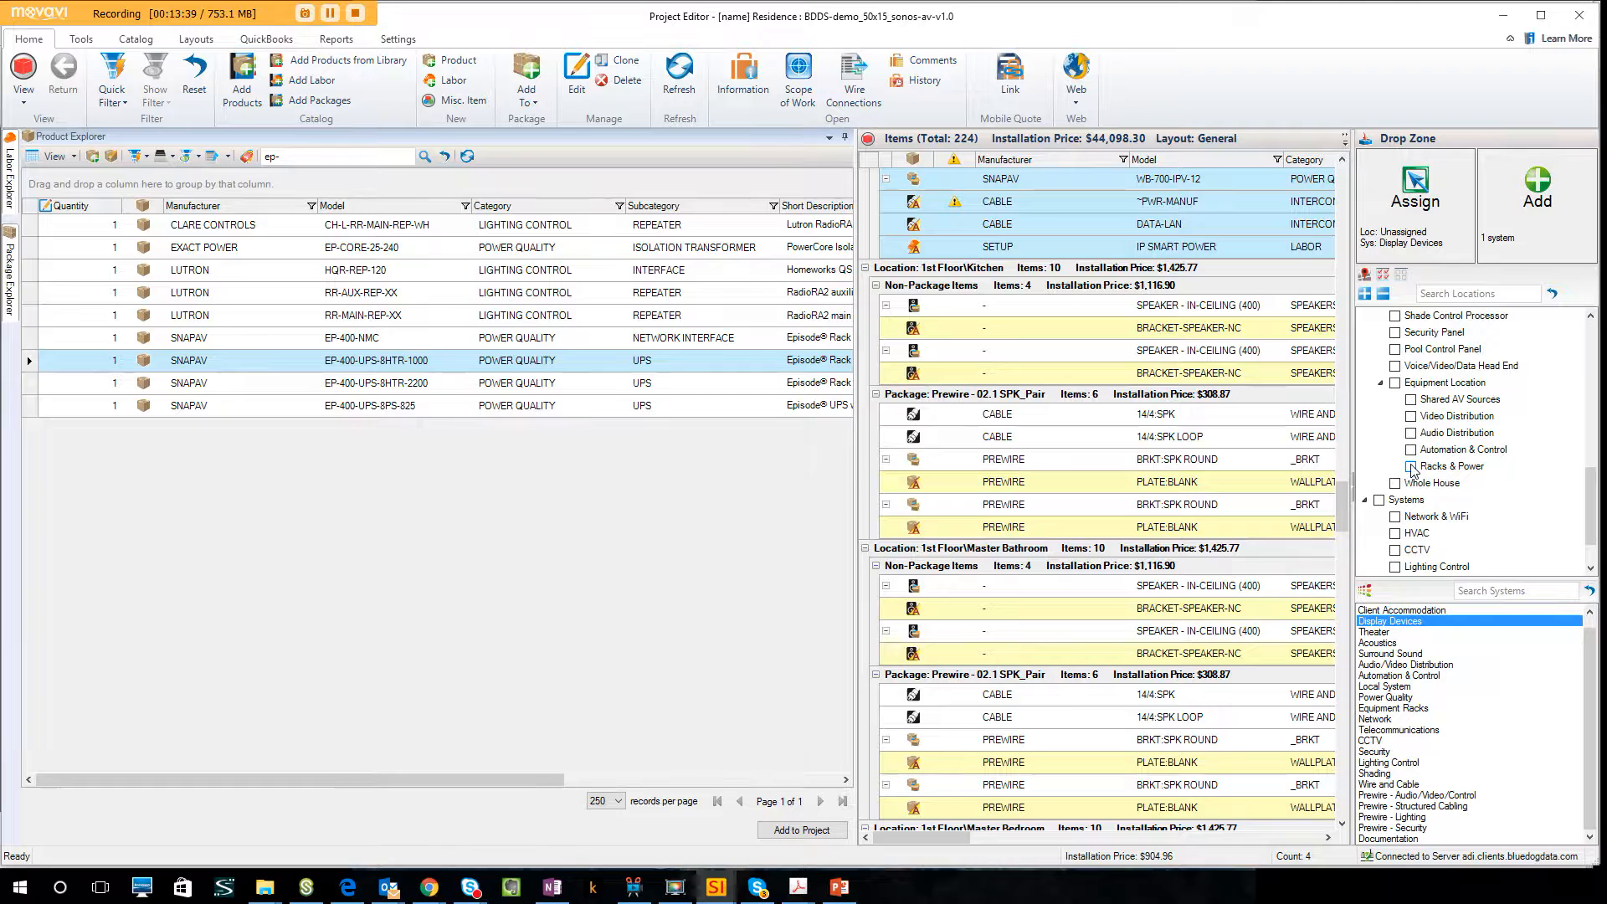
left_click(1411, 466)
left_click_drag(591, 363, 1530, 220)
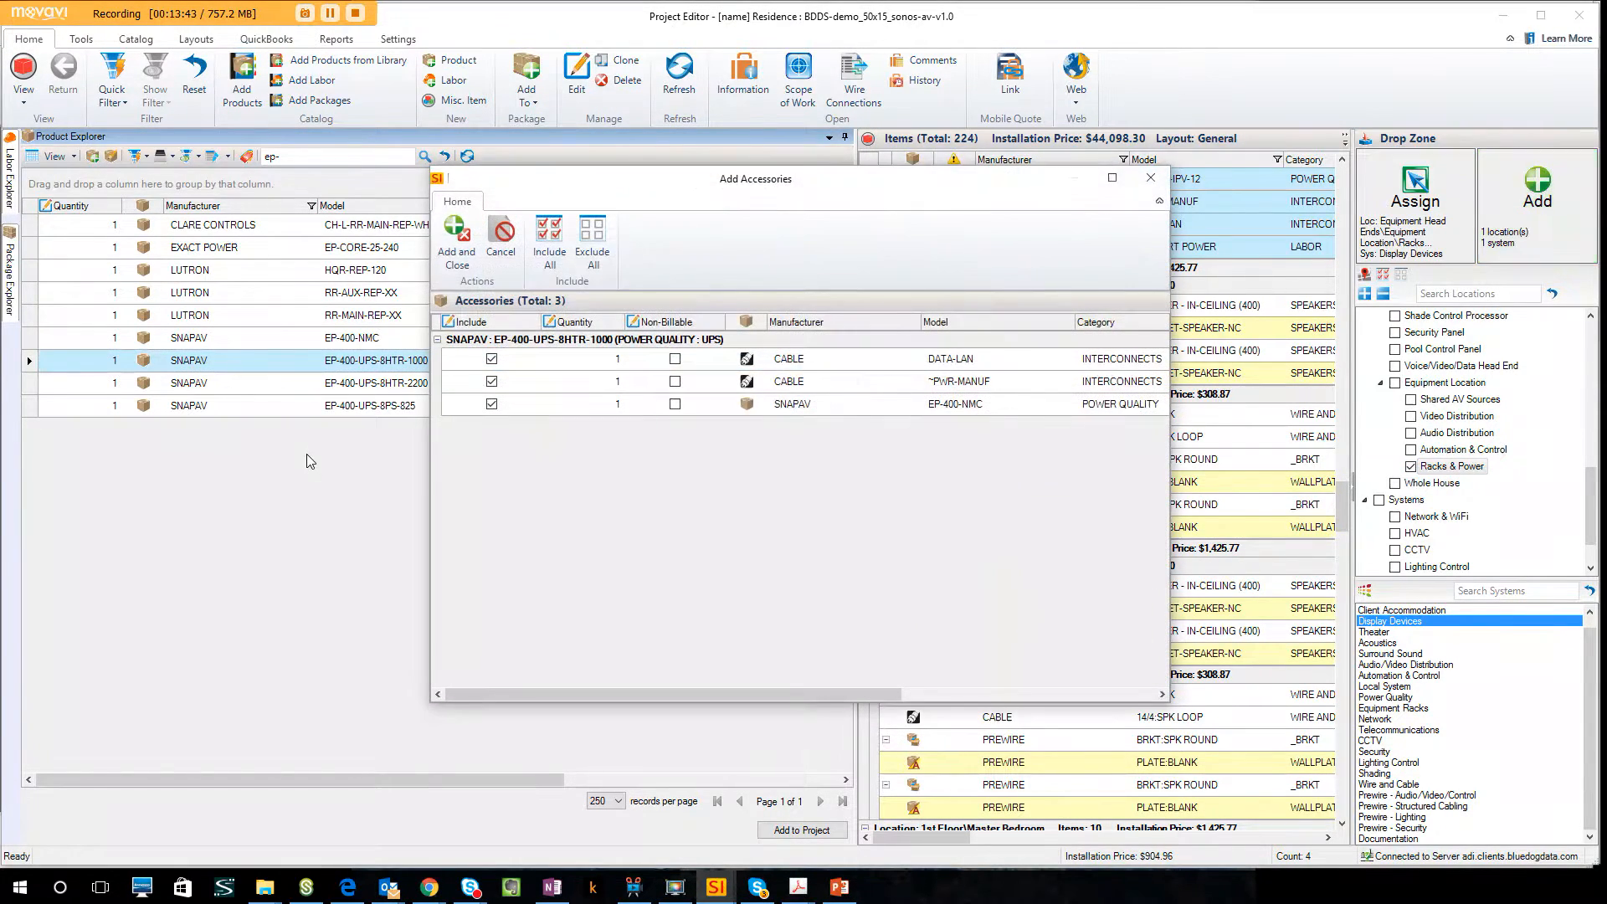
left_click(456, 241)
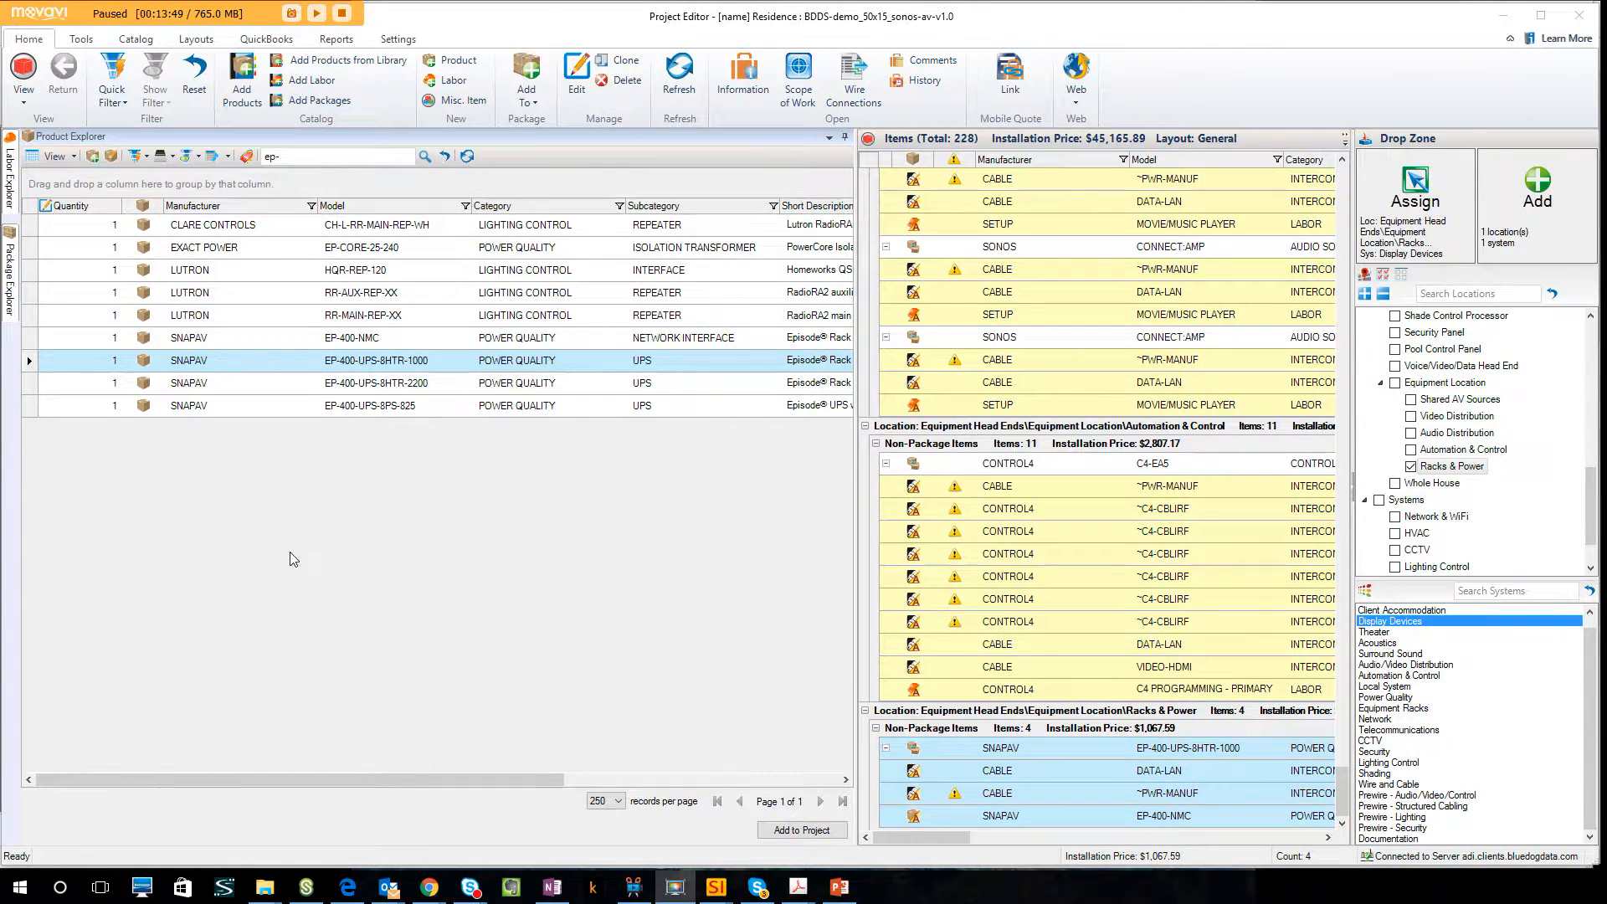
Search the products for pak and select the Pakedge RE-1 router, S26E switch and W7 wireless access point together.
left_click_drag(298, 158, 228, 159)
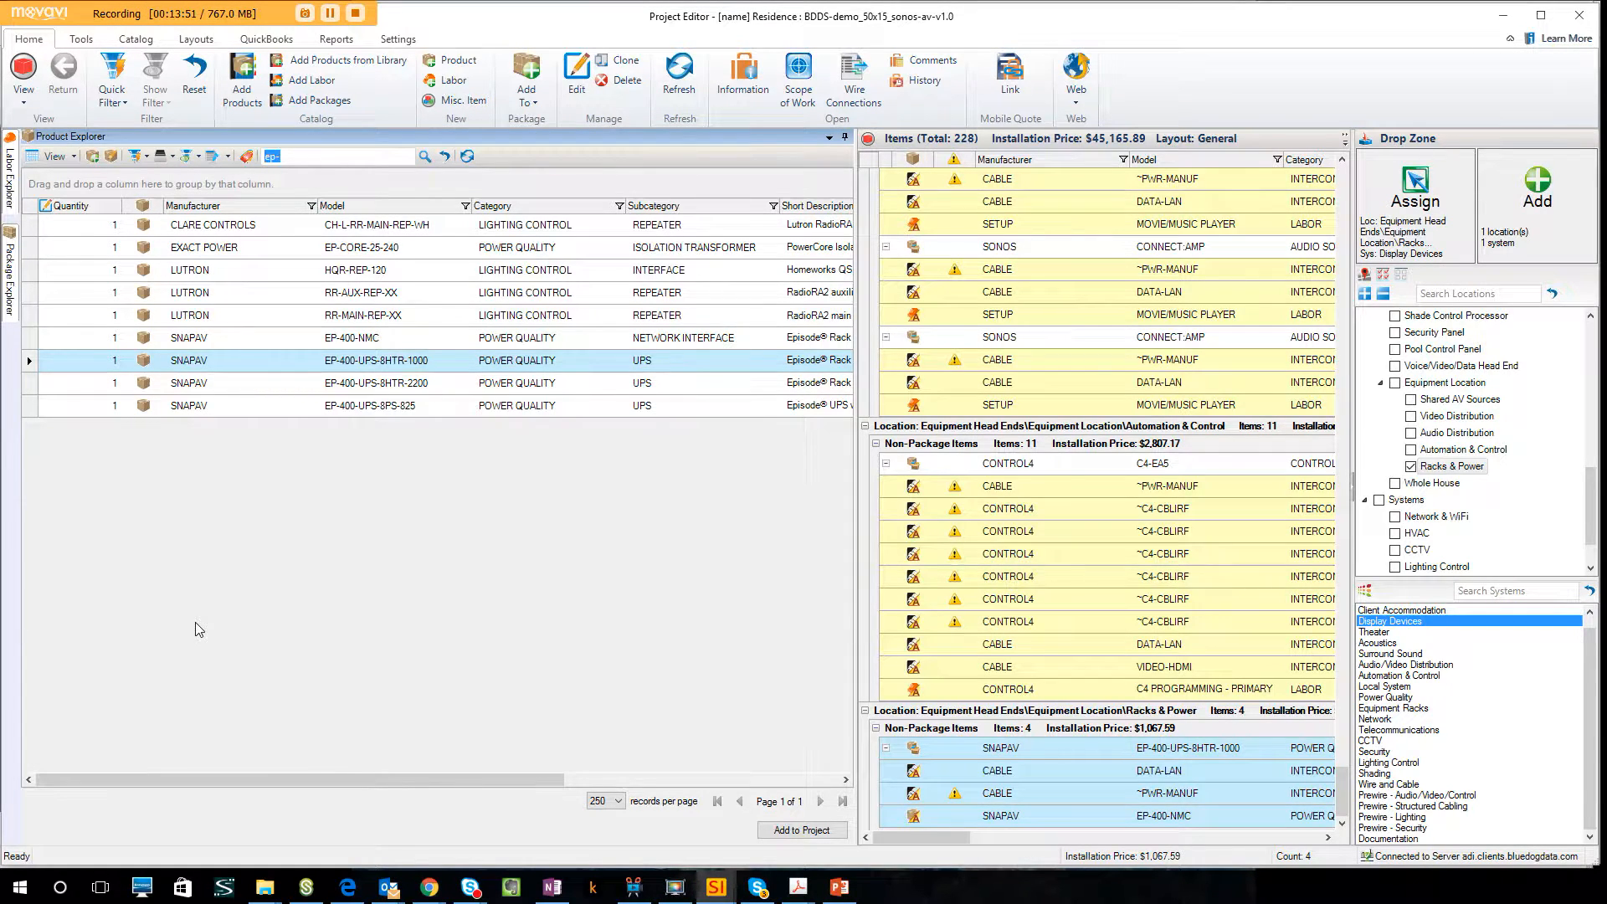
key("Return")
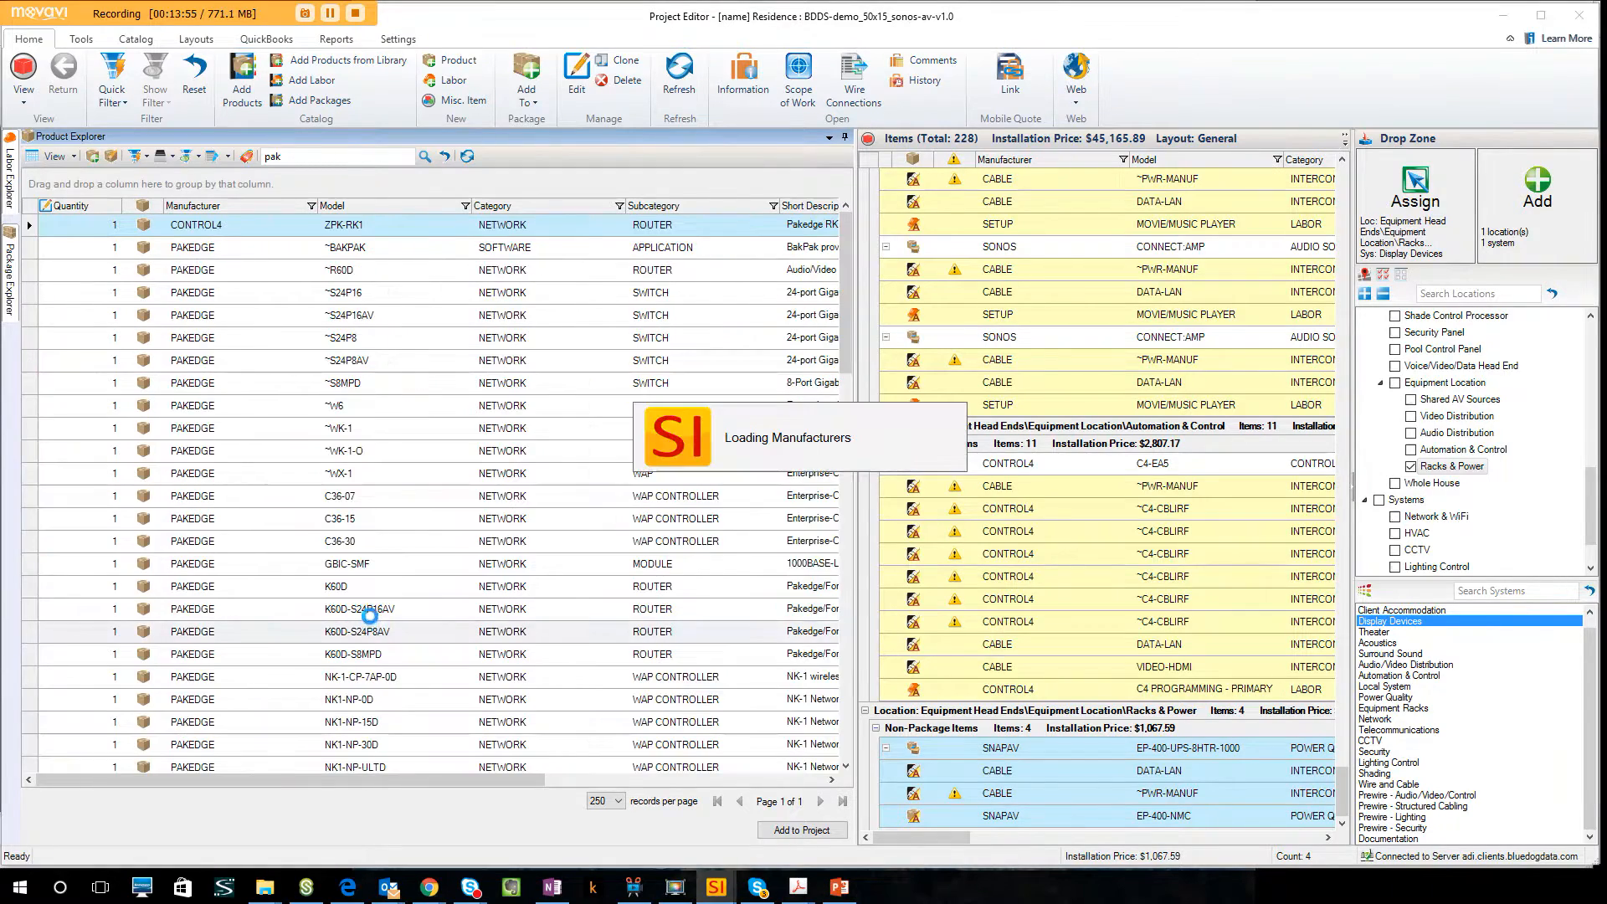
left_click(386, 524)
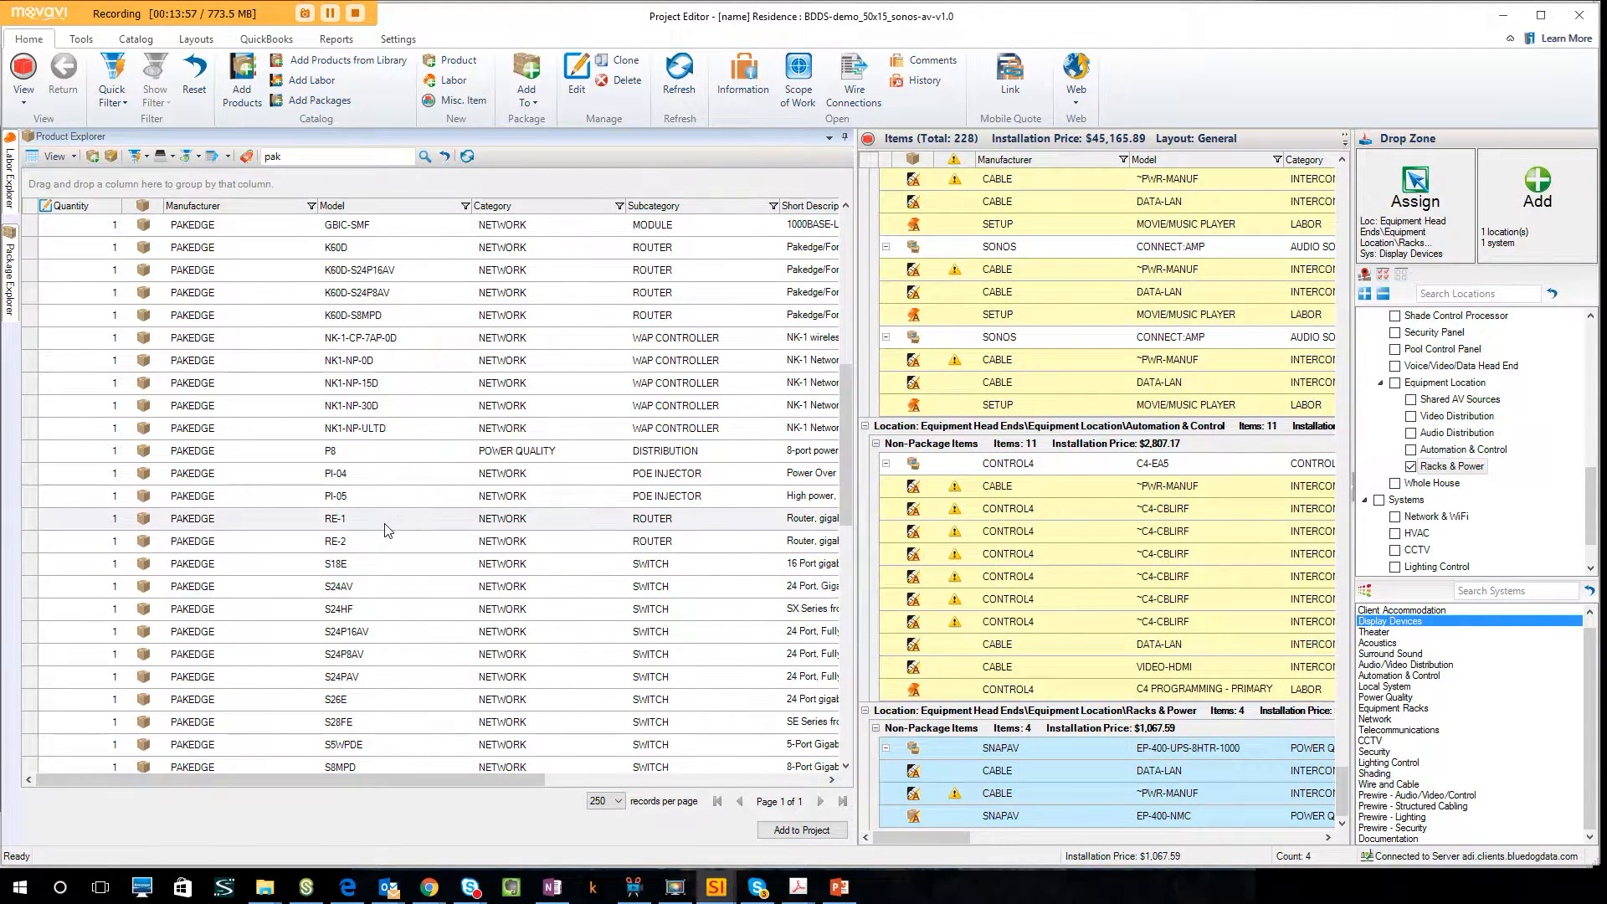
scroll(389, 524, "down", 3)
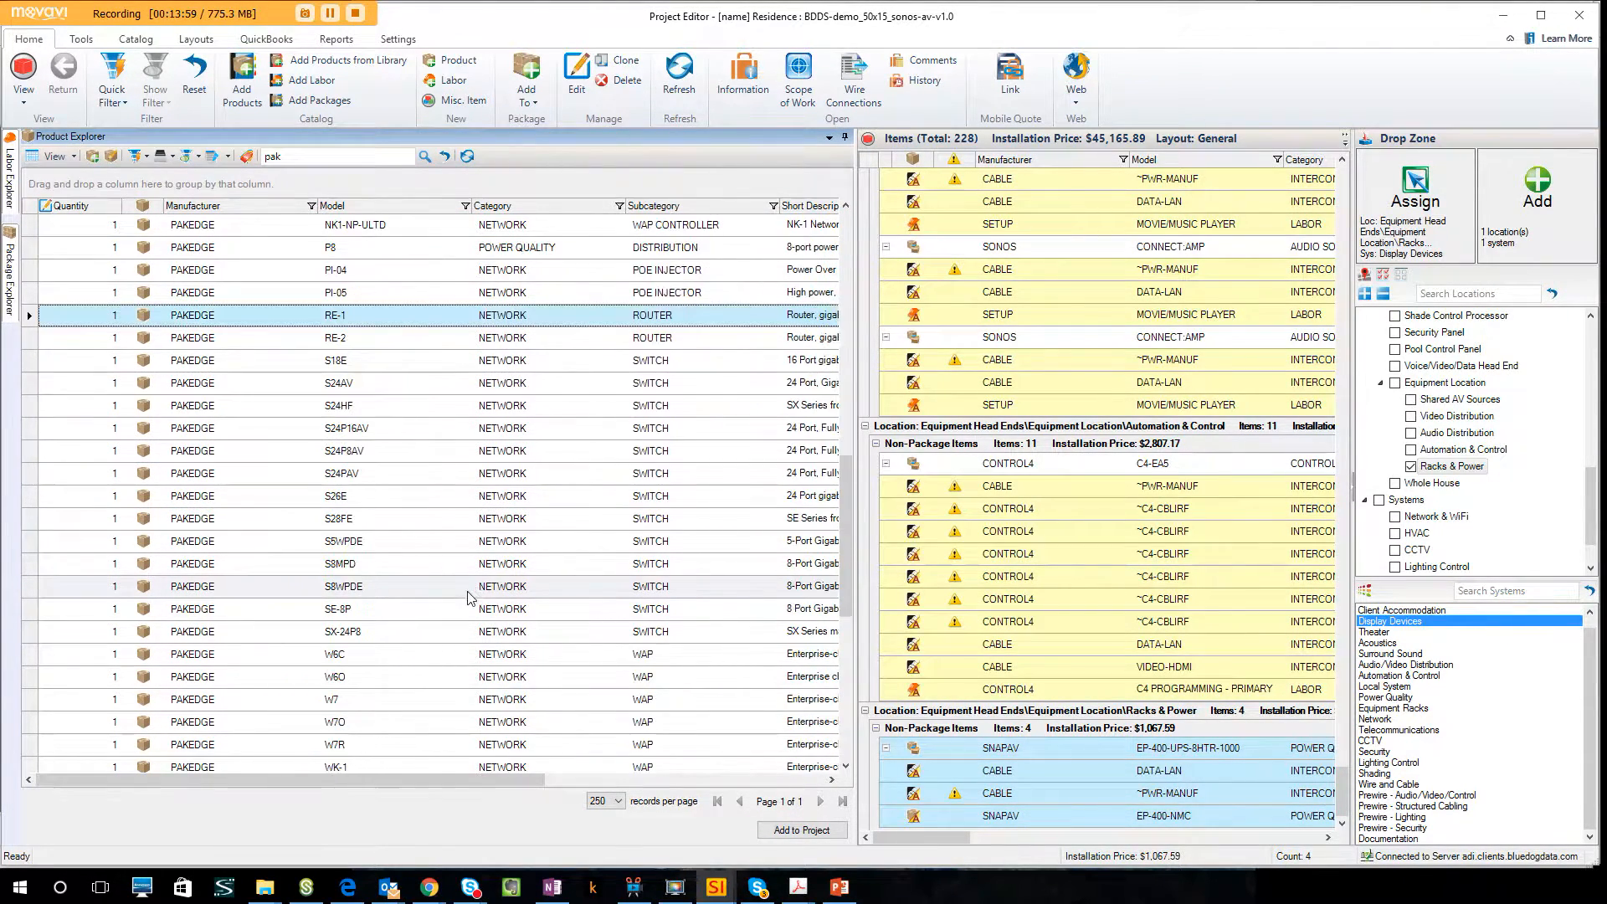
left_click(397, 502)
scroll(385, 578, "down", 1)
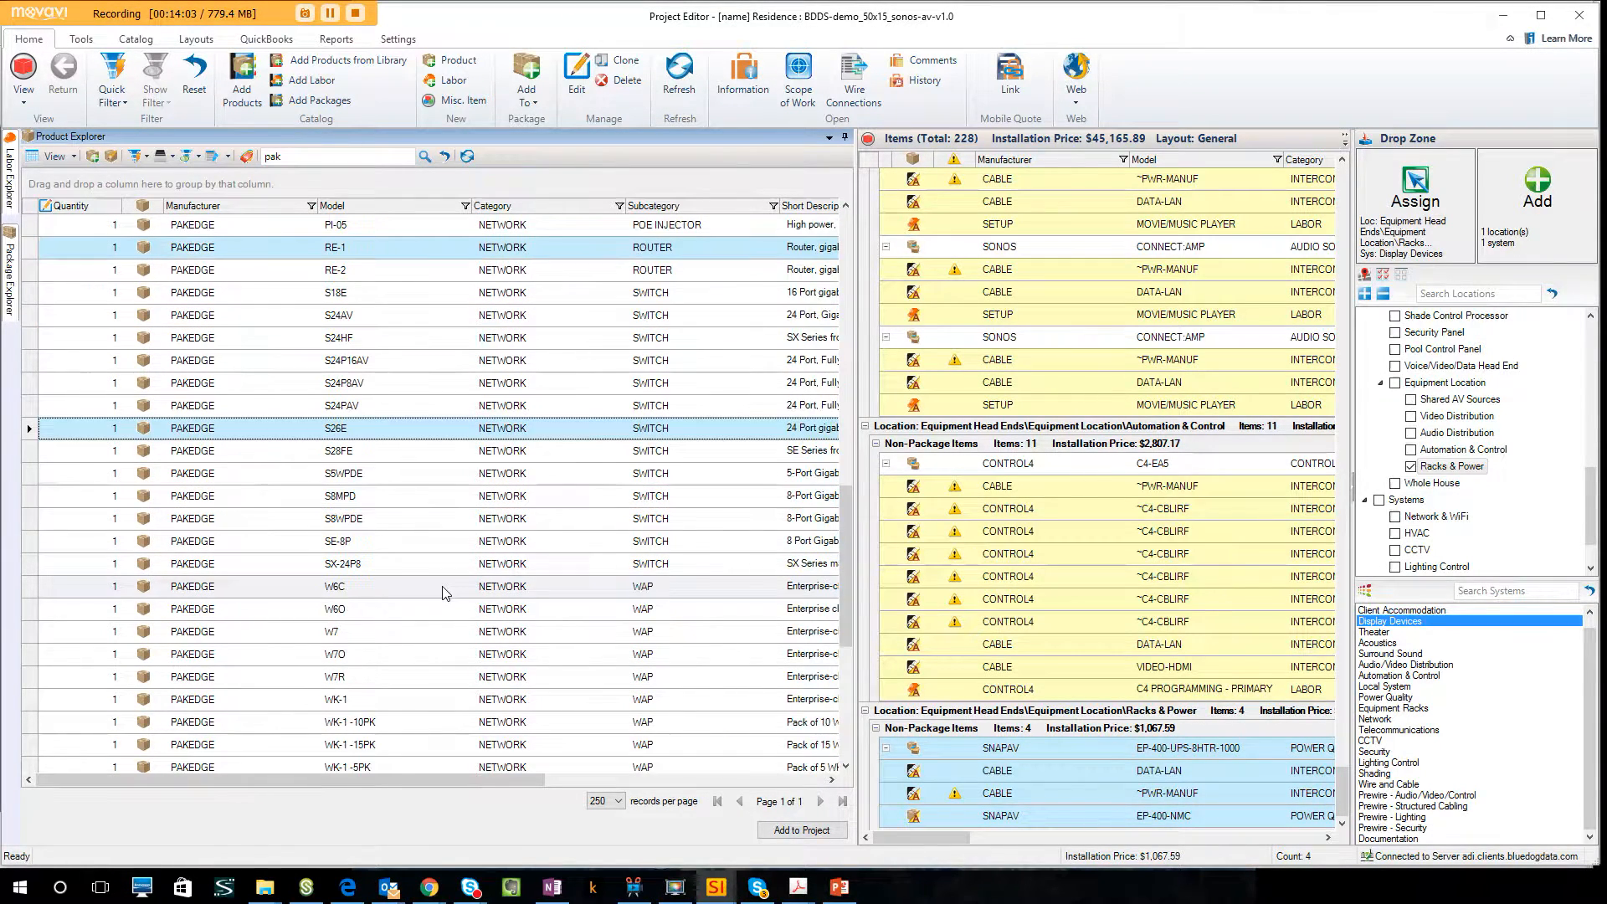
left_click(358, 640, "ctrl")
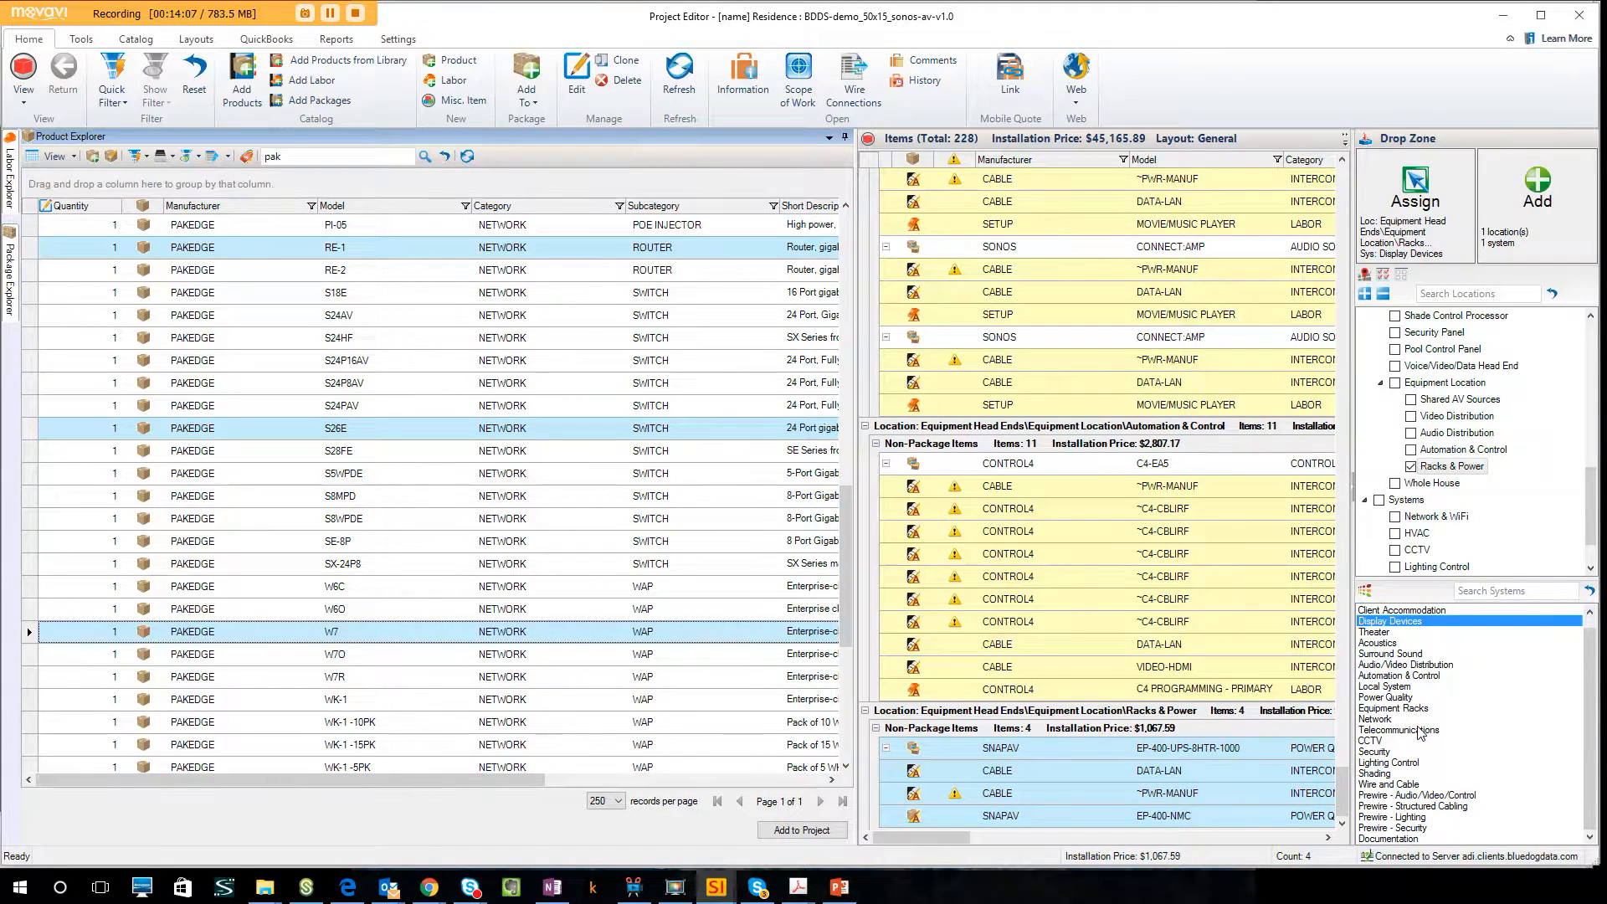
Add the three selected Pakedge products with their default accessories to the Network & WiFi location under the Network system.
left_click(1382, 719)
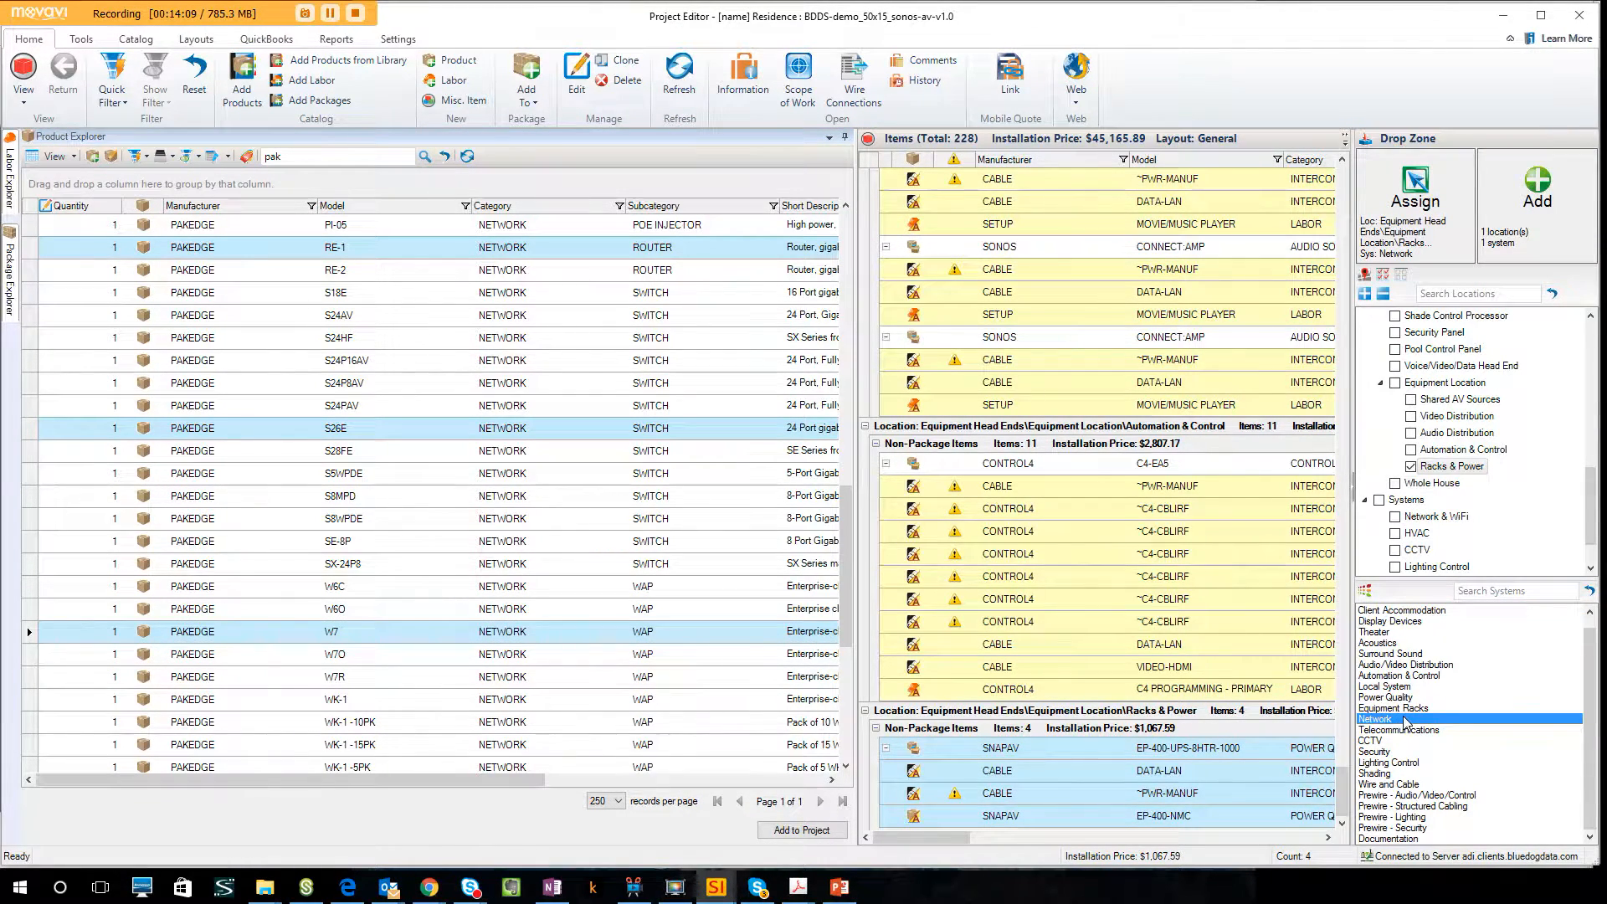
left_click(1411, 467)
left_click(1395, 518)
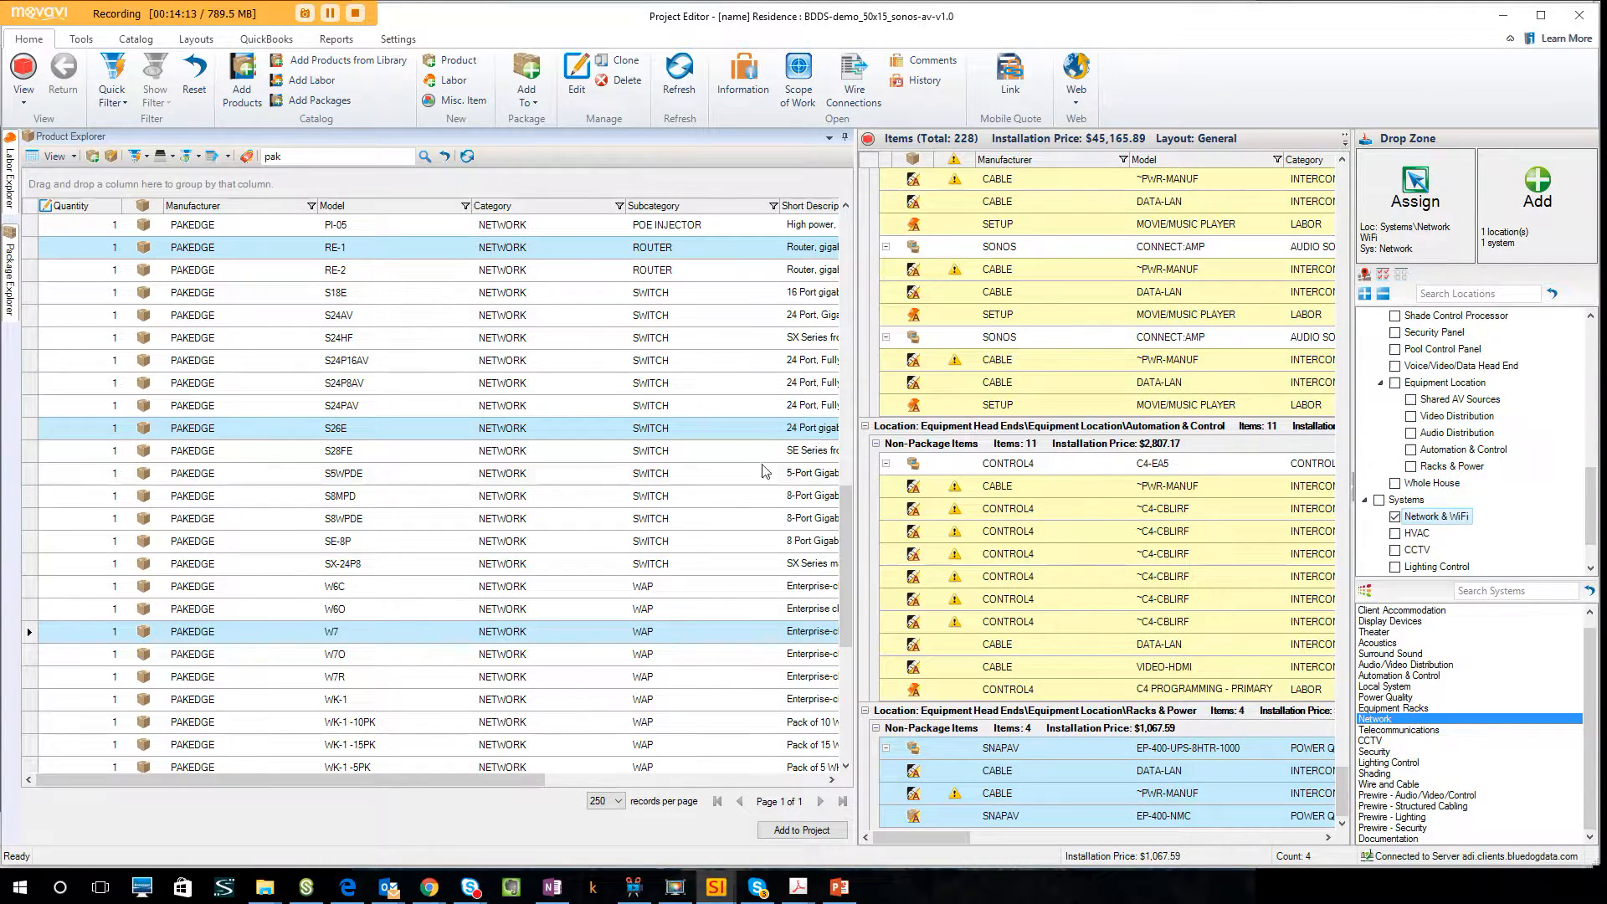
left_click(657, 434)
left_click_drag(657, 434, 1526, 238)
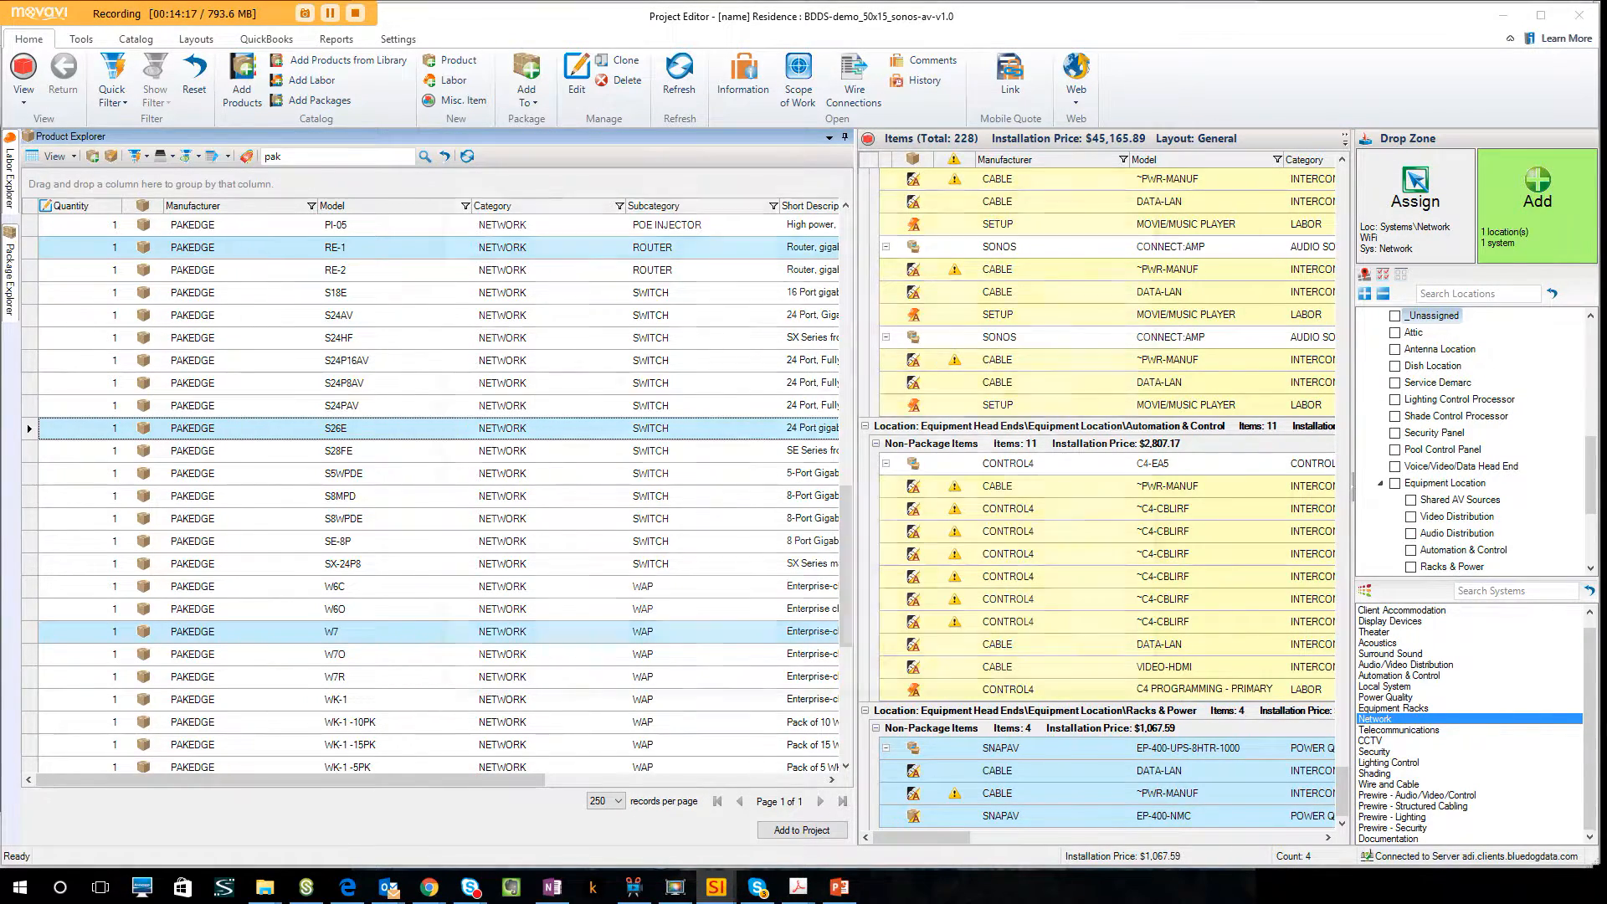
left_click(456, 241)
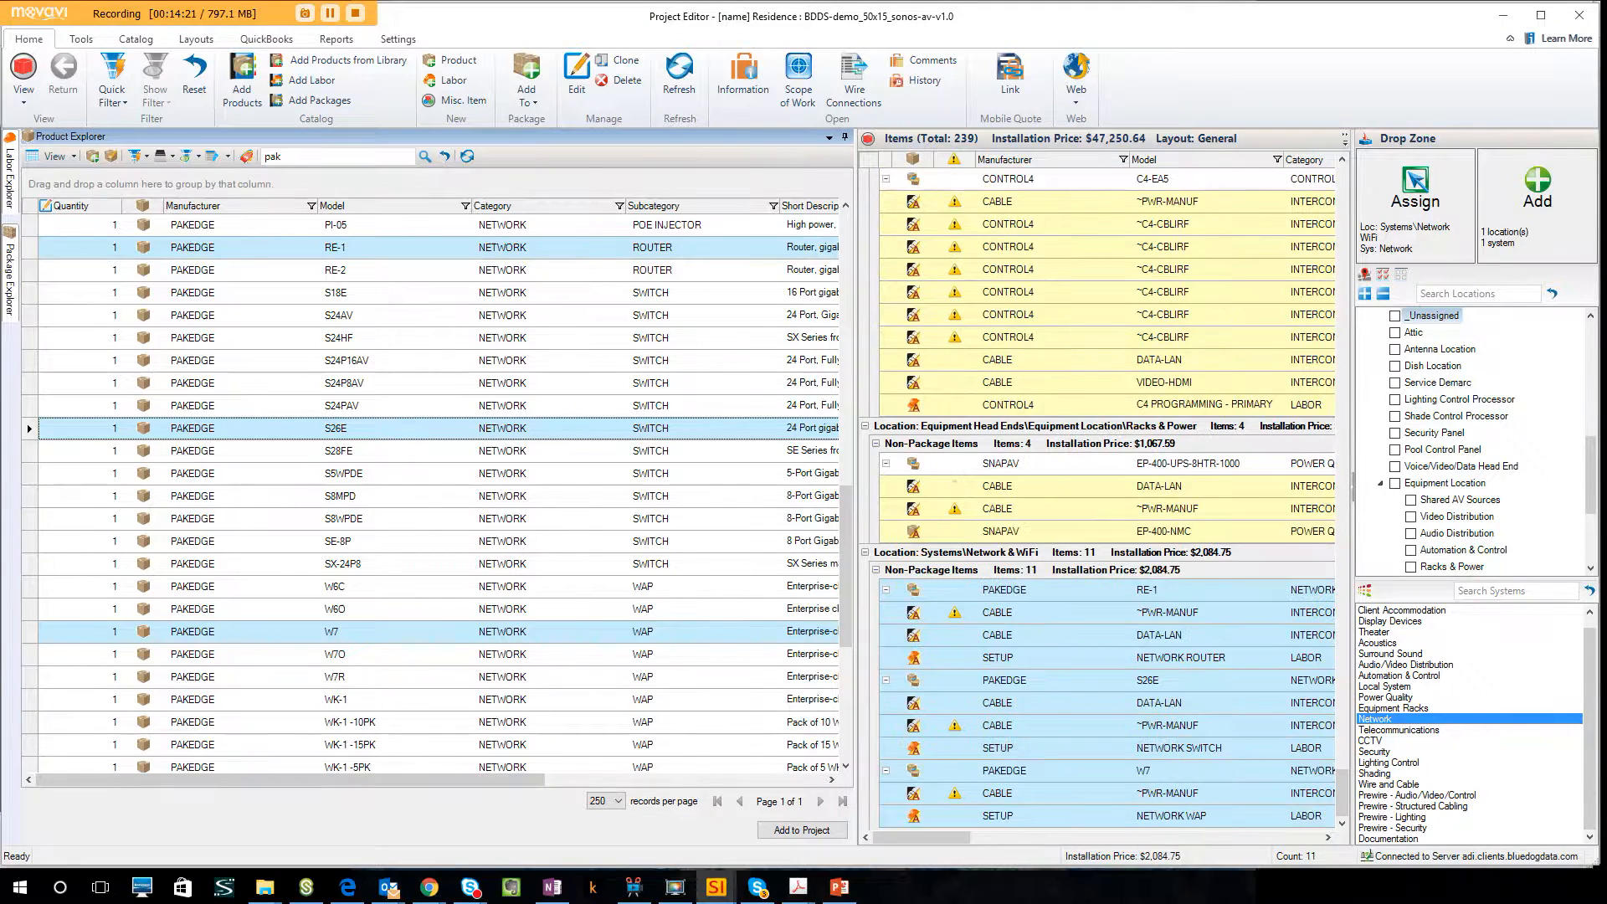
Search the products for sr-fs.
left_click(317, 158)
type("sr-fs")
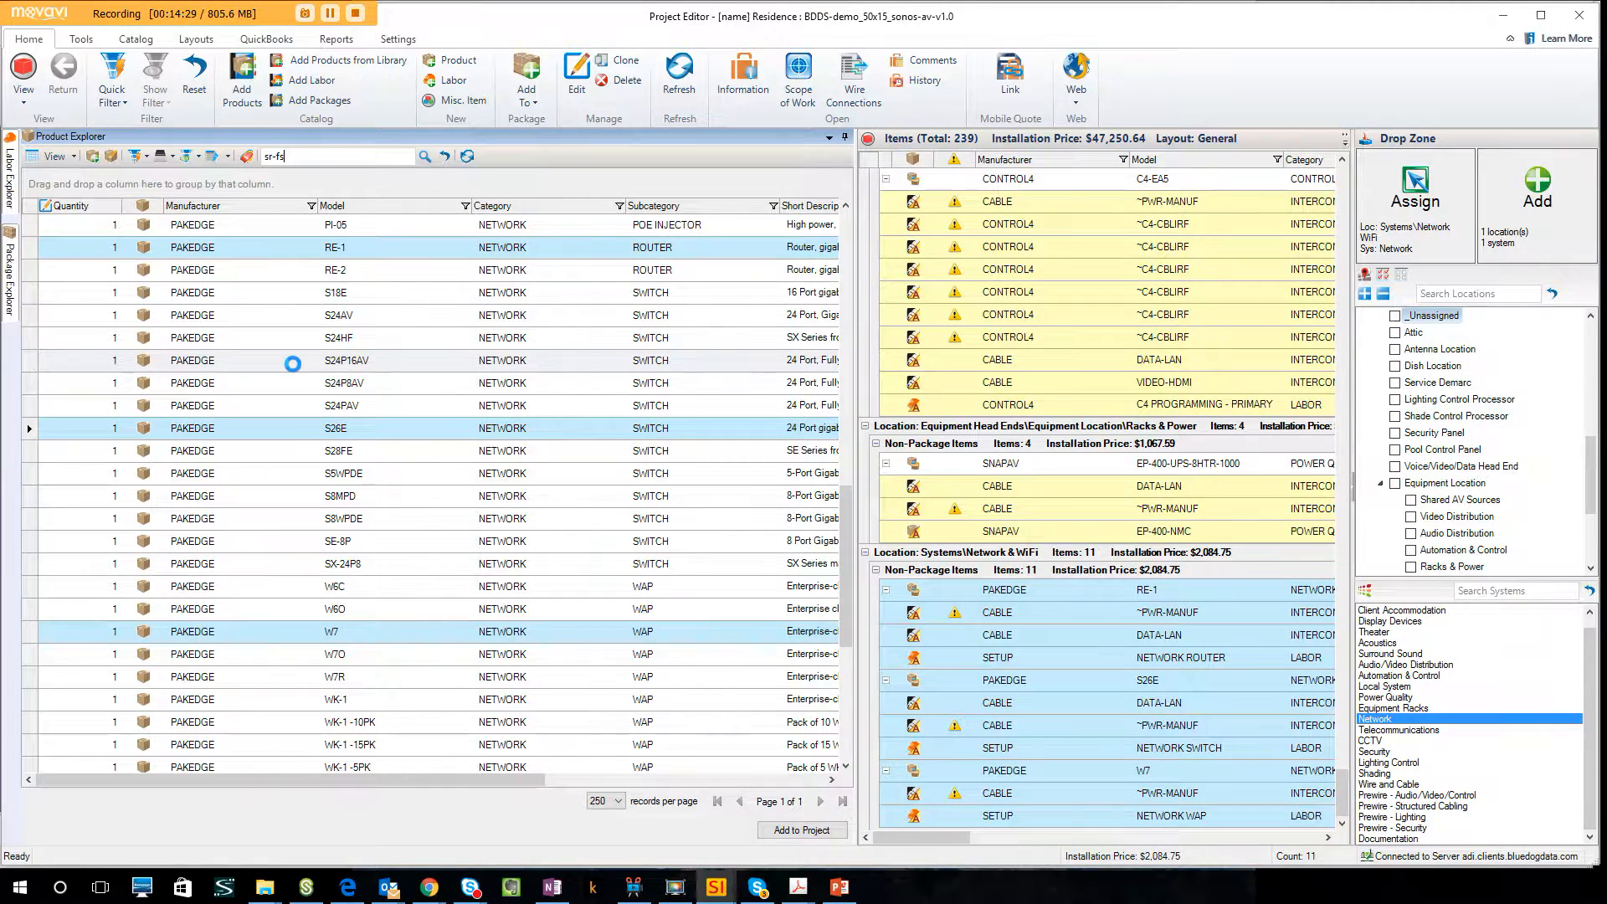
key("Return")
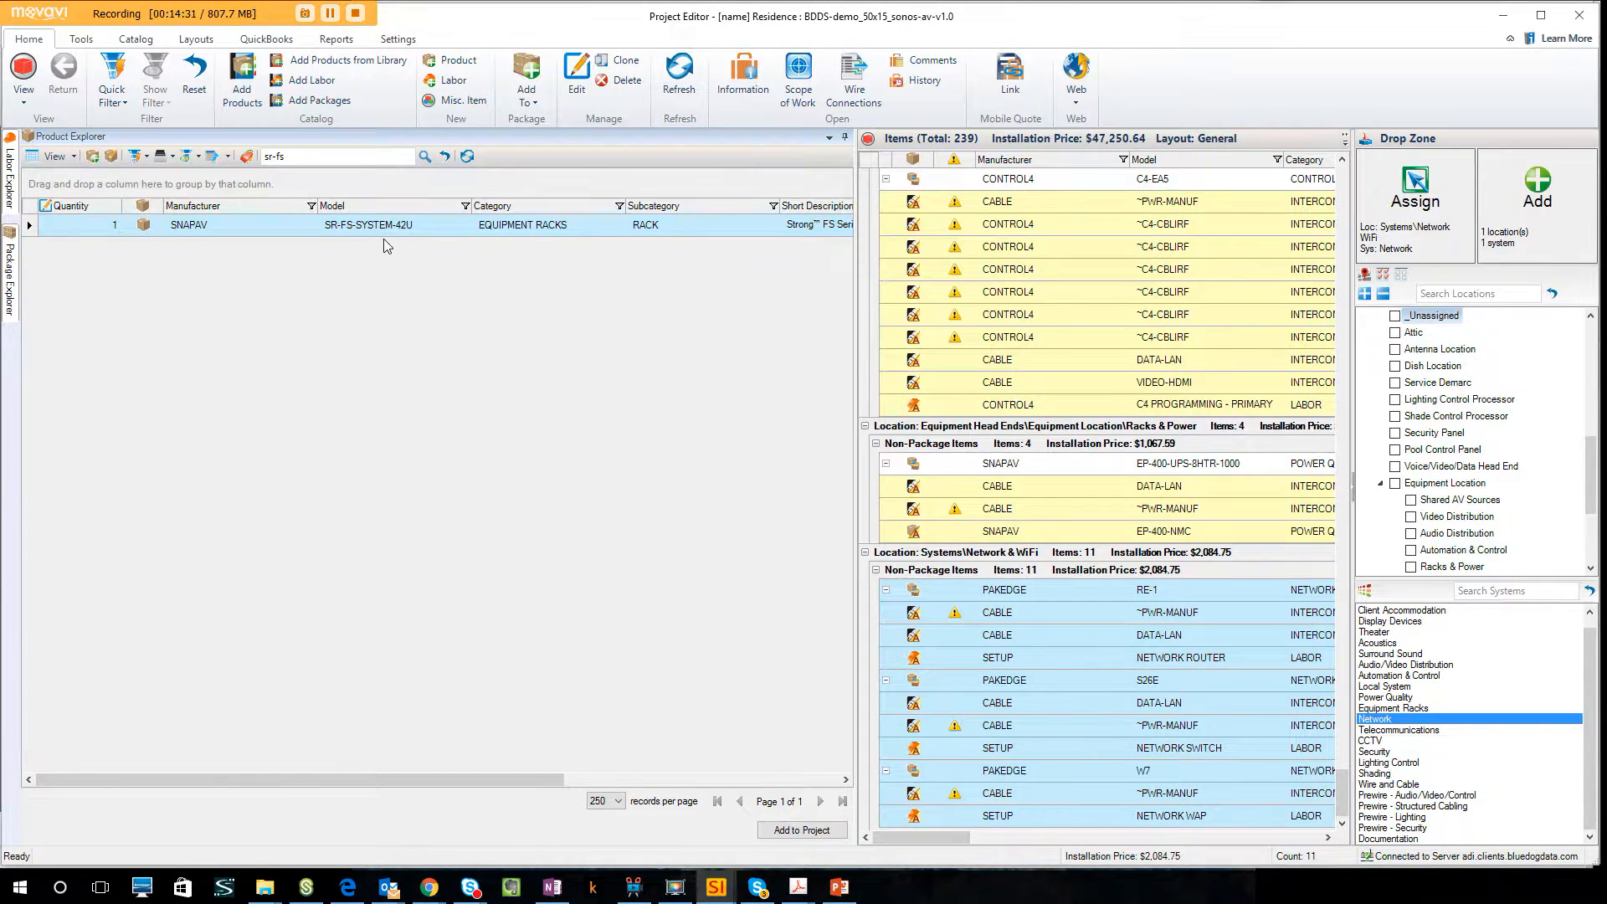
Add the SR-FS-SYSTEM-42U rack with its default accessory to the Racks & Power location under the Equipment Racks system.
left_click(1412, 708)
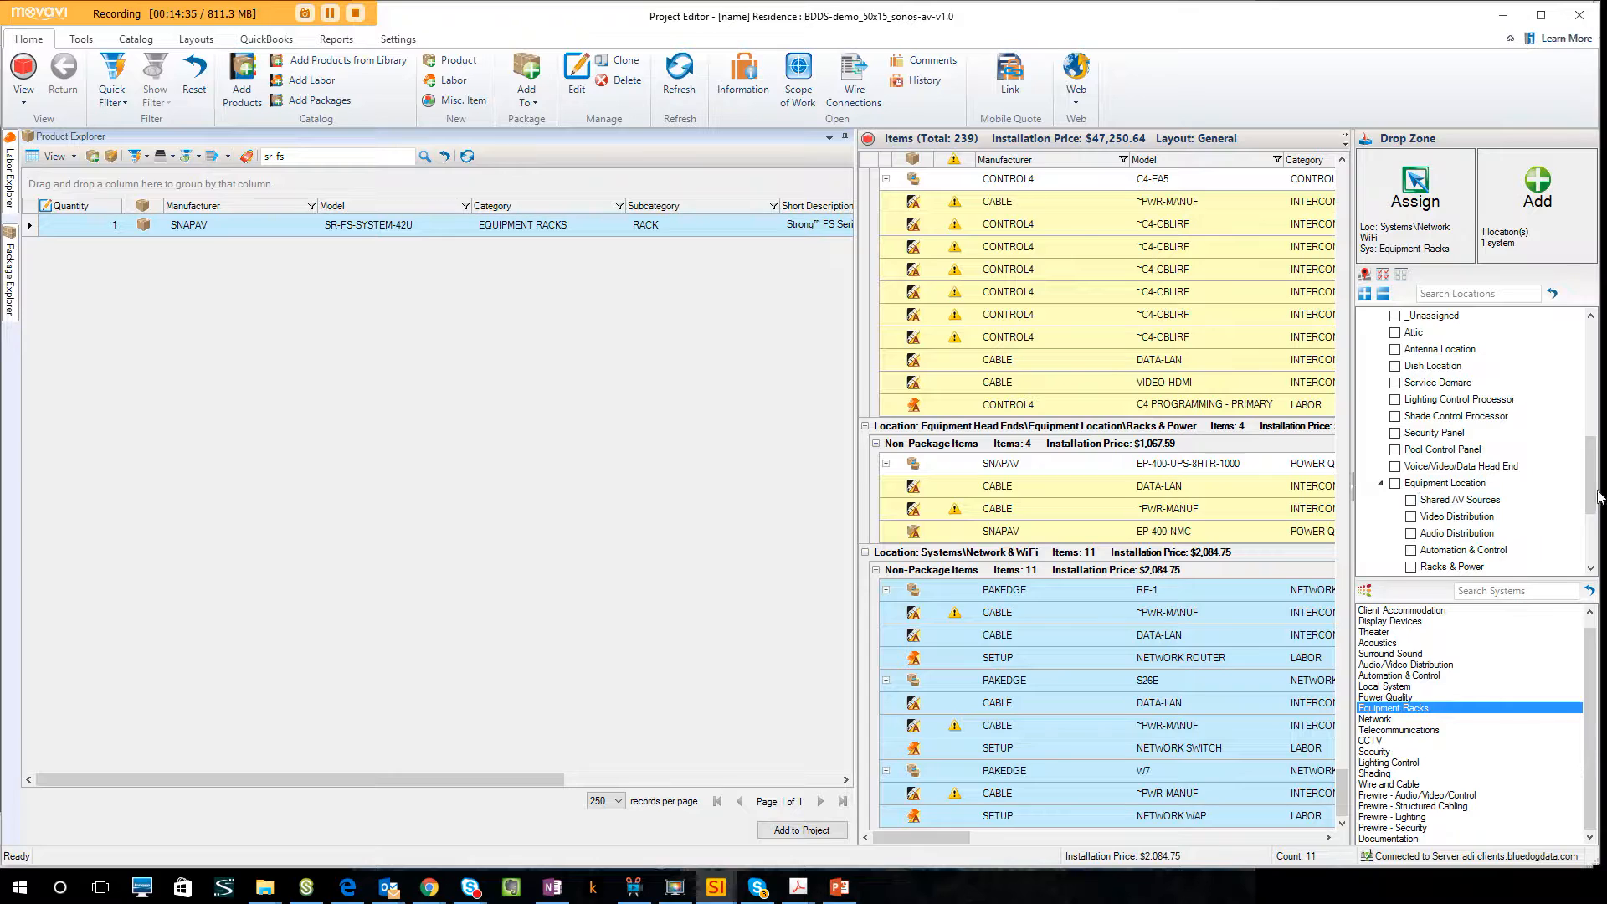
left_click_drag(1598, 496, 1597, 522)
left_click(1396, 535)
left_click(1396, 533)
left_click(1411, 483)
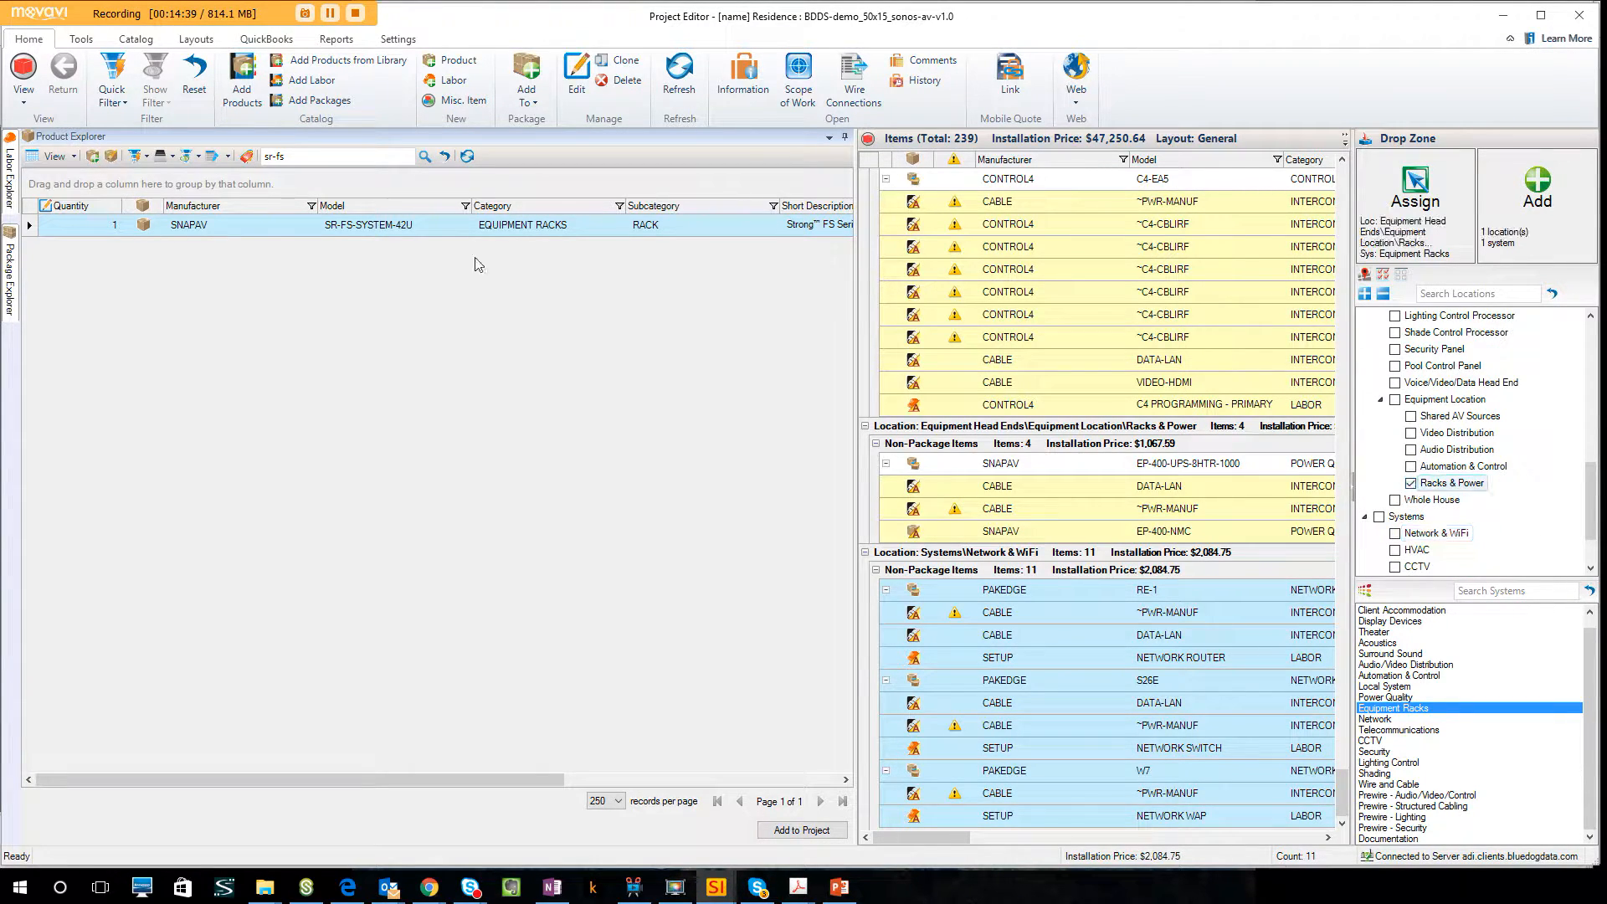
left_click_drag(390, 233, 1526, 227)
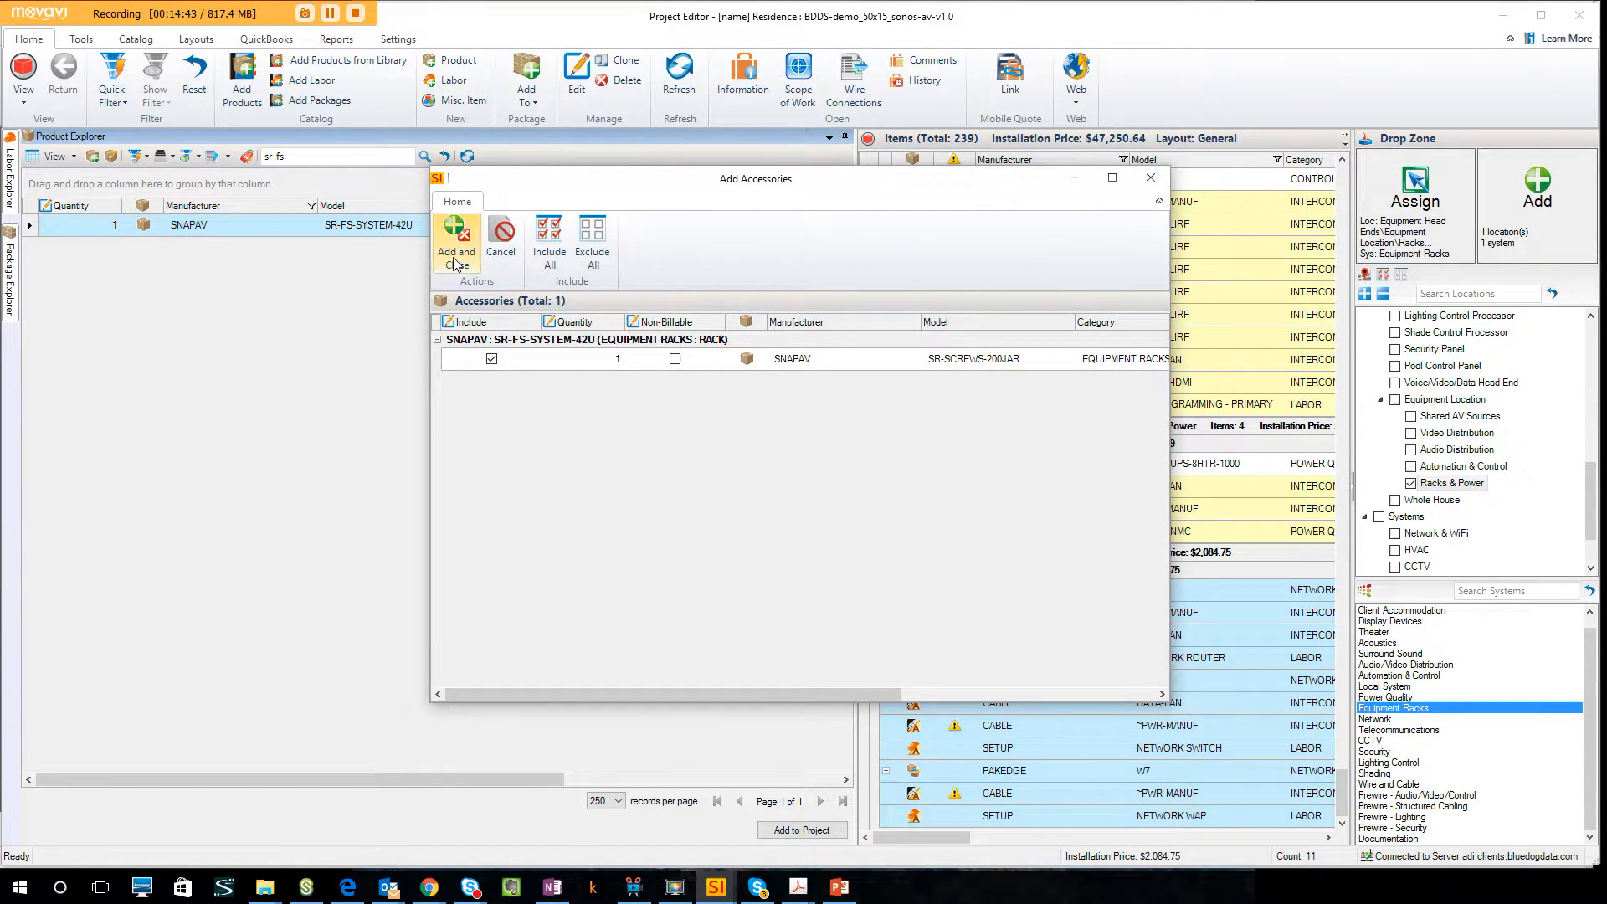
left_click(456, 258)
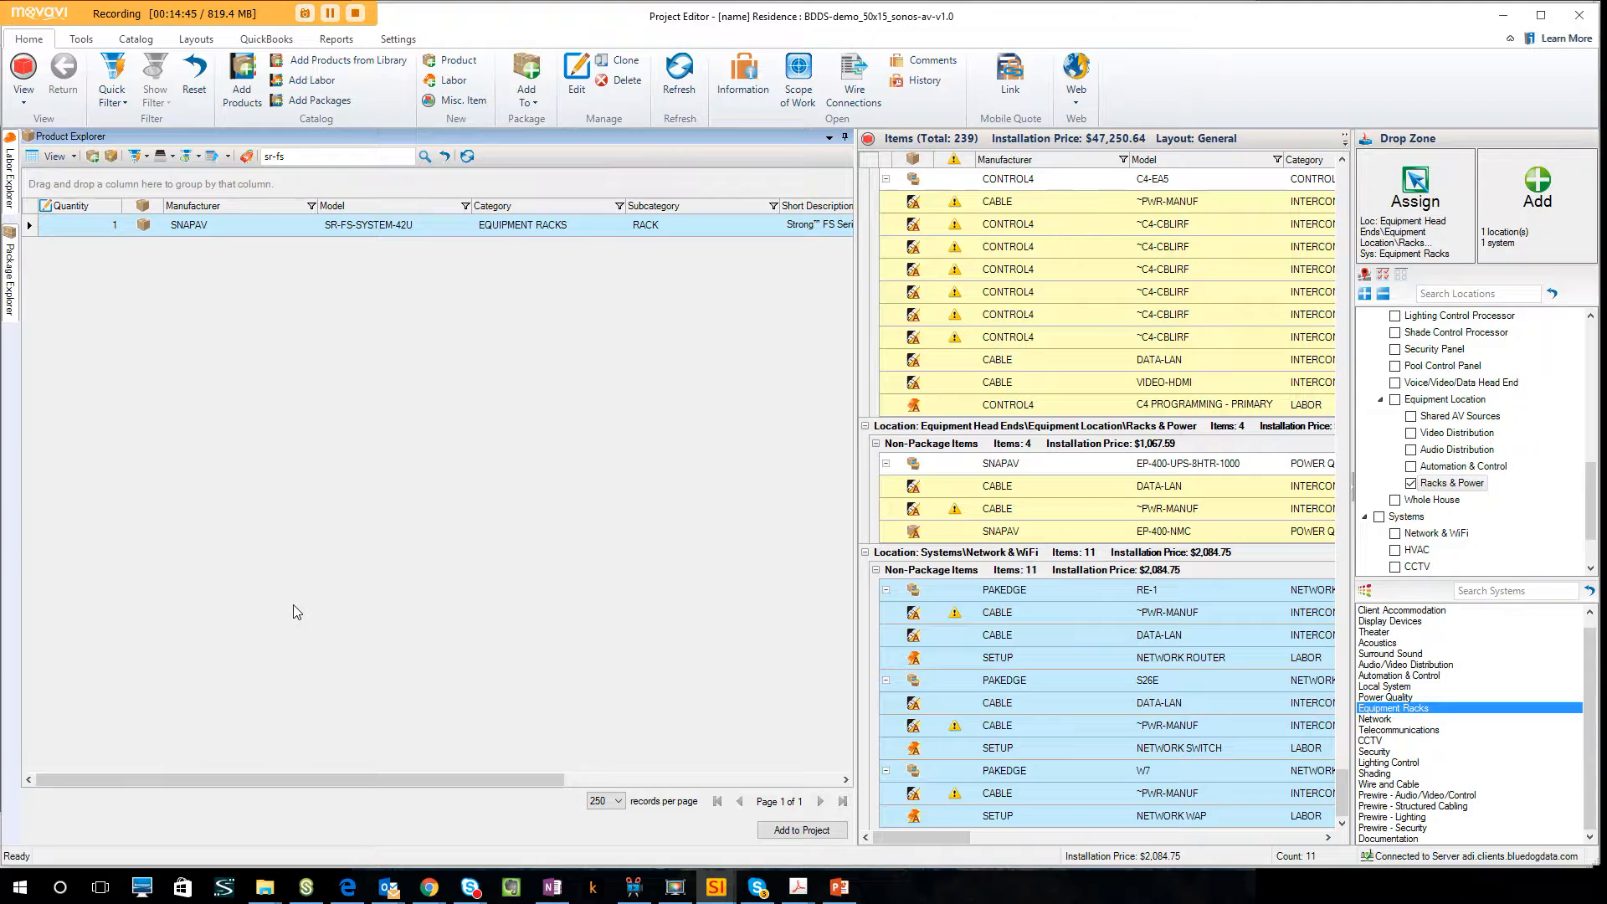